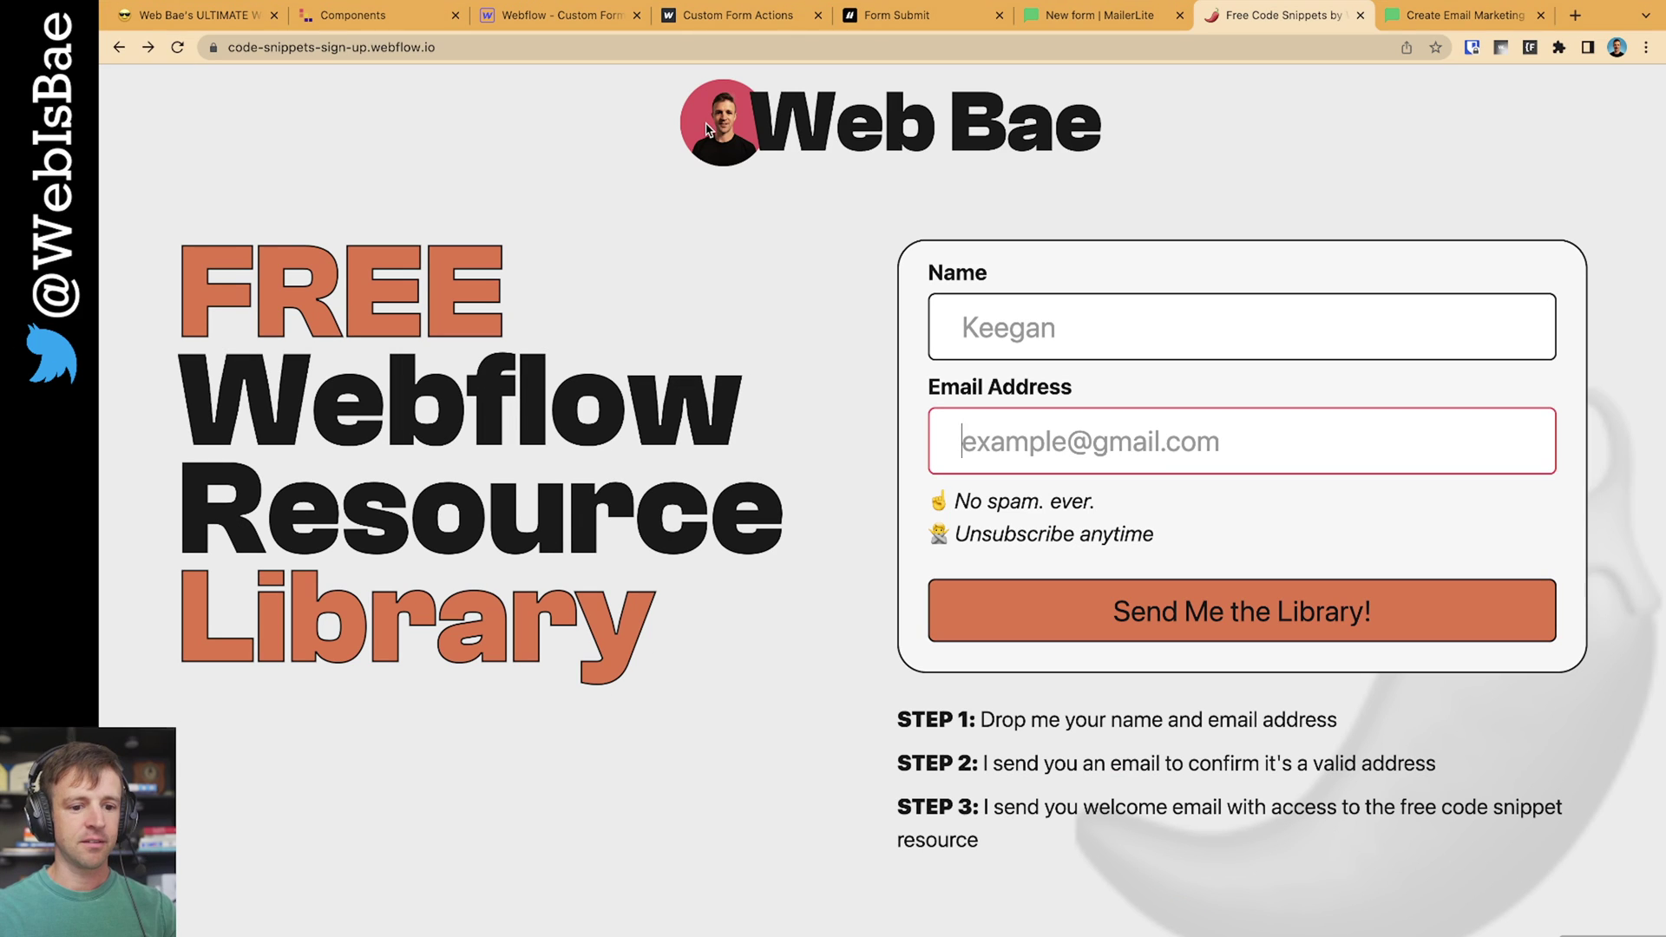
Submit the Web Bae signup form with a test name and test e-mail address
{"action": "left_click", "coordinate": [1065, 340]}
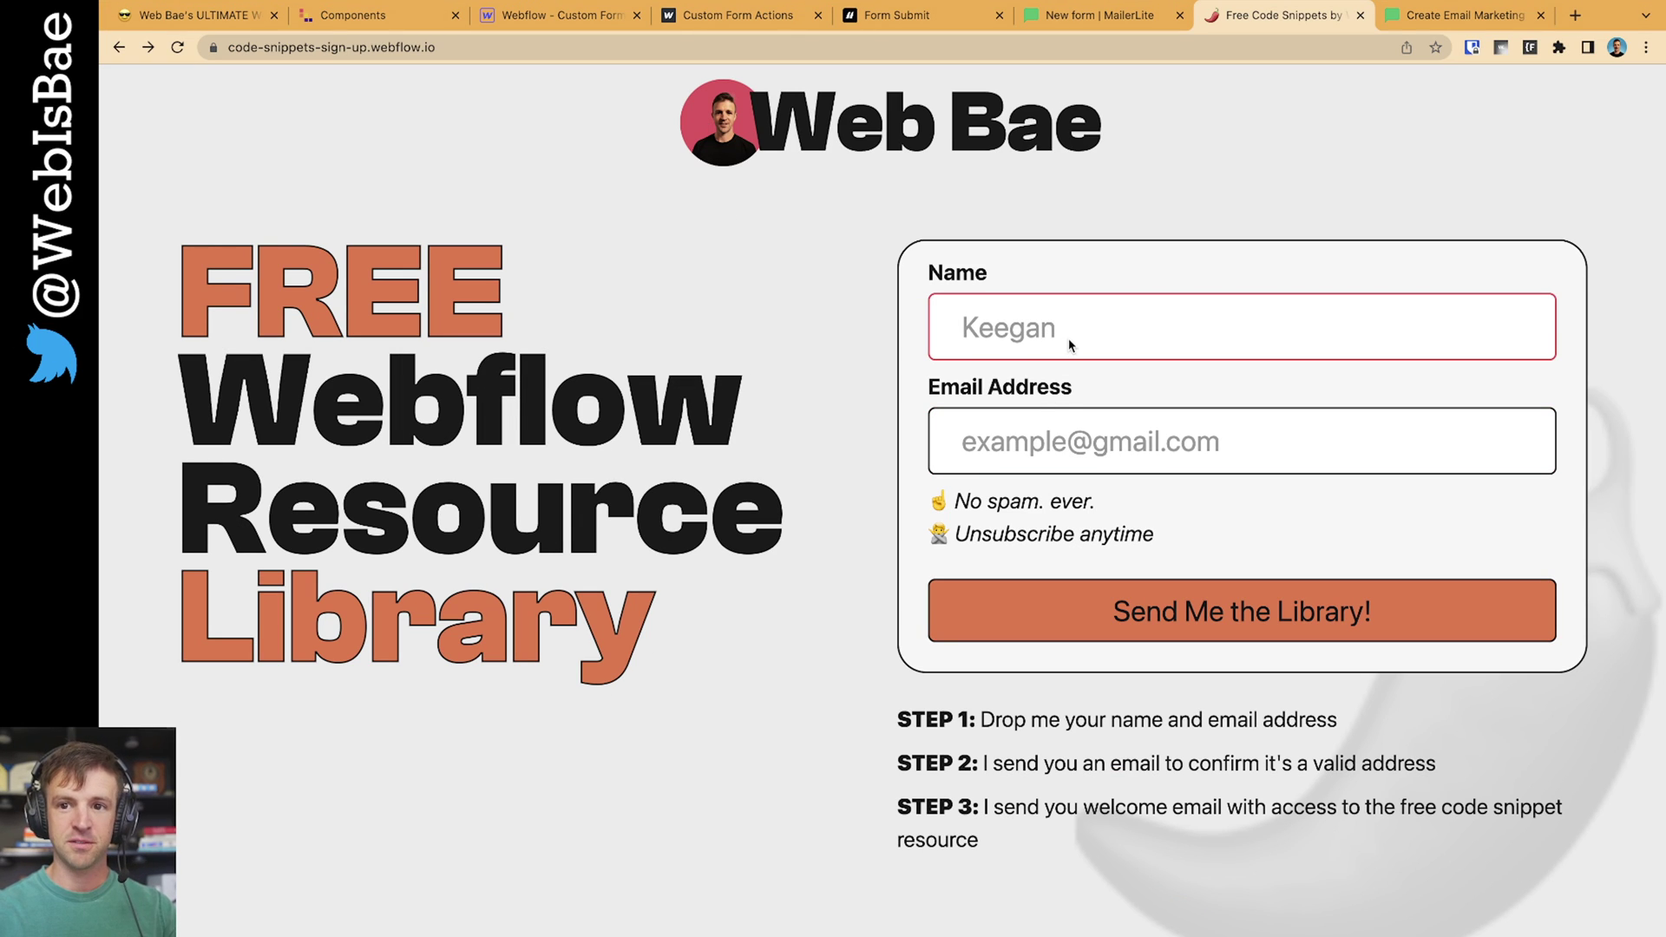
{"action": "type", "text": "Web Bae"}
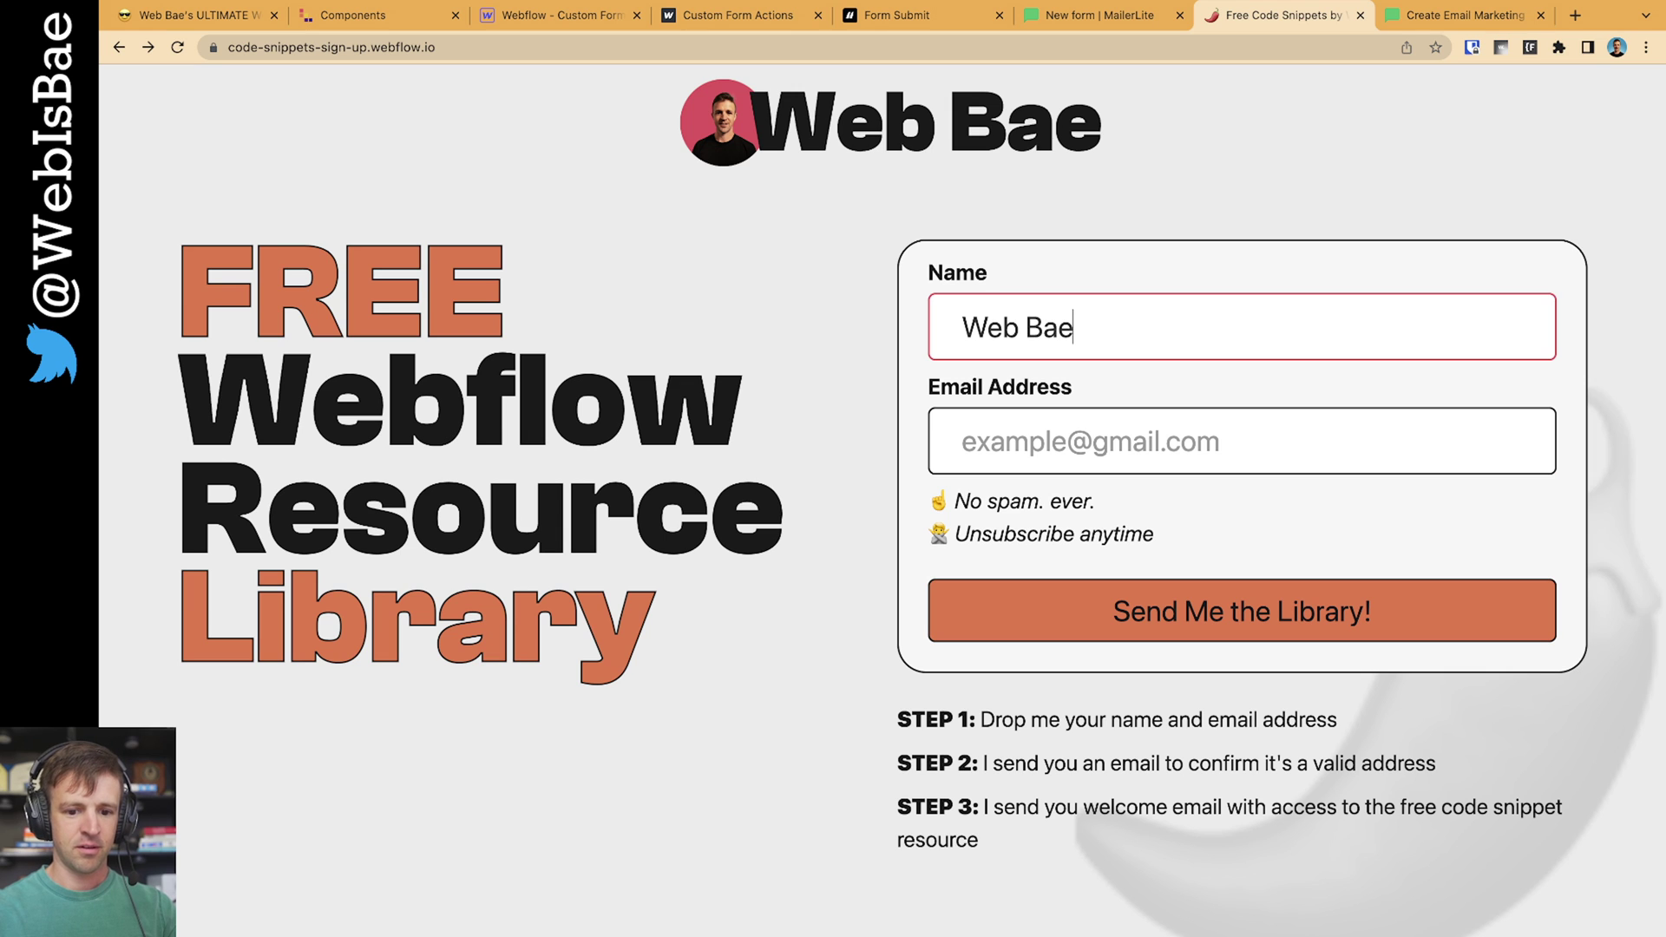
{"action": "left_click", "coordinate": [964, 441]}
{"action": "type", "text": "test@gmail.com"}
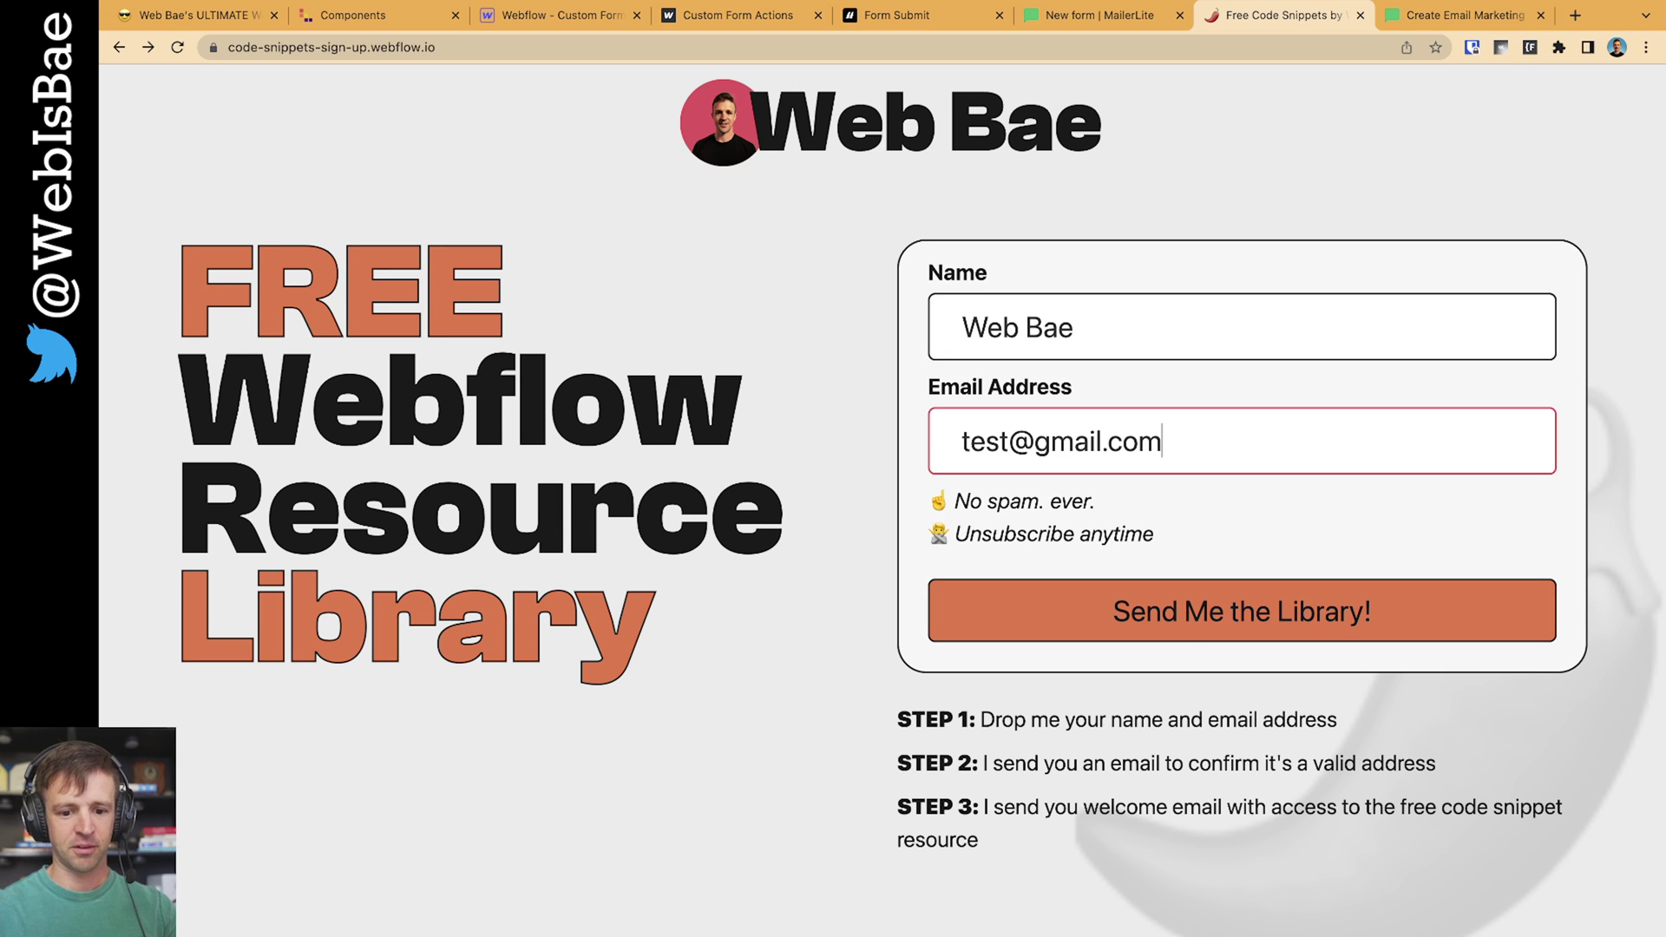
{"action": "key", "text": "Return"}
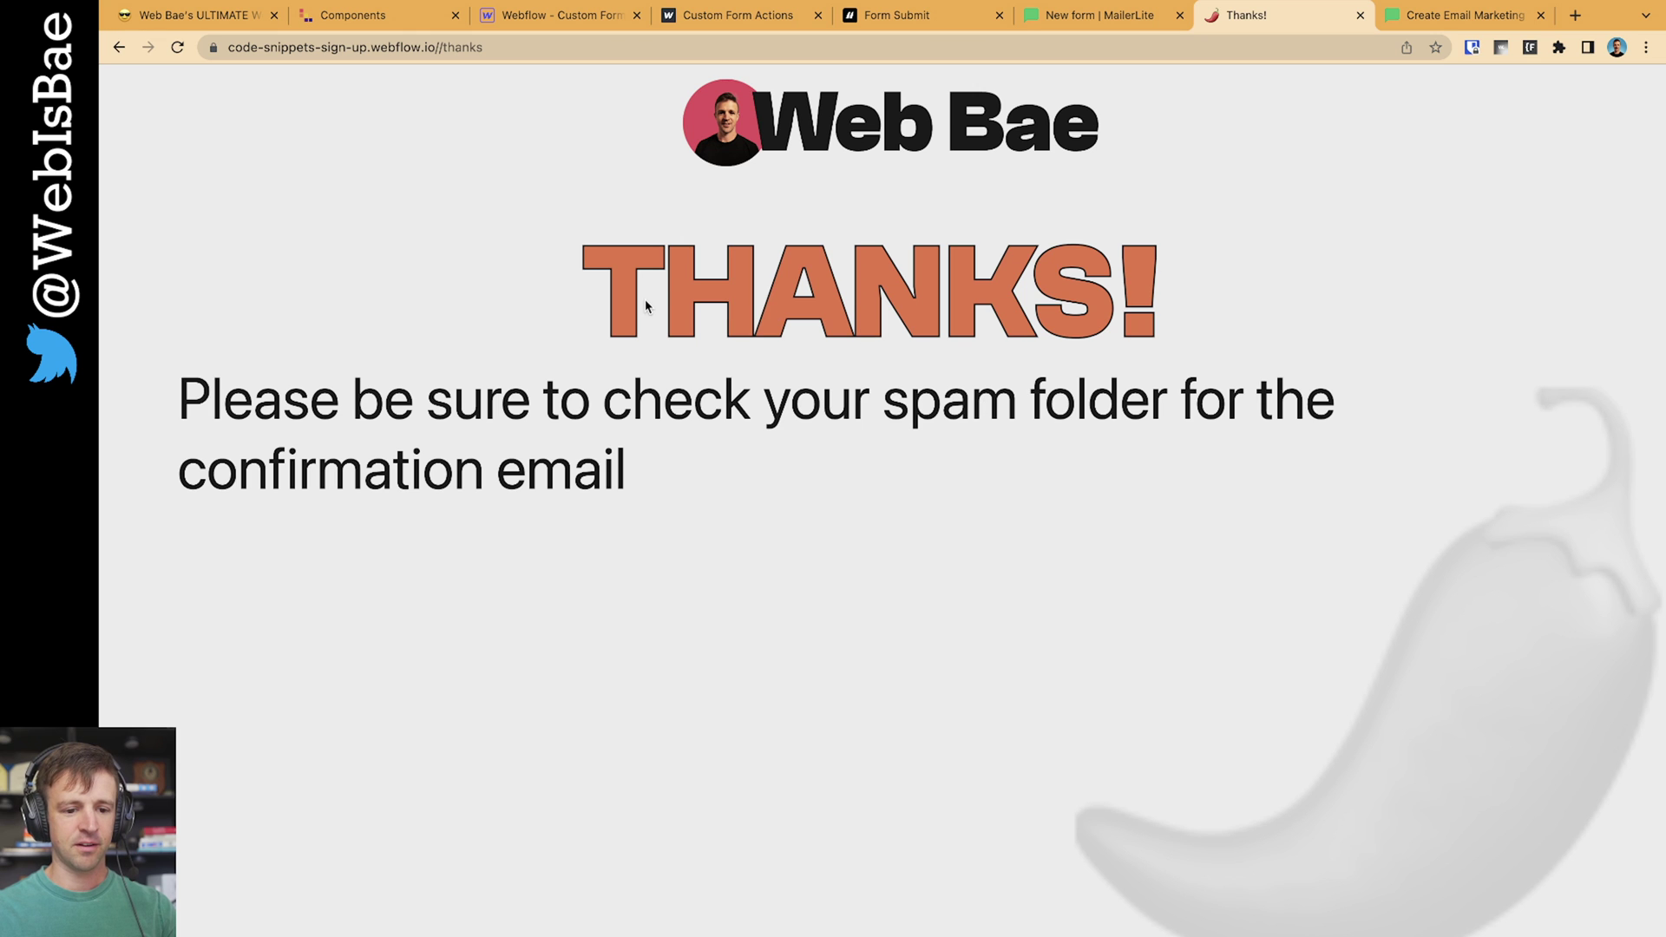
Look over MailerLite's homepage, then bring up the published Custom Form Actions page's Contact 1 form
{"action": "left_click_drag", "start_coordinate": [646, 302], "coordinate": [1027, 370]}
{"action": "left_click", "coordinate": [1107, 471]}
{"action": "left_click", "coordinate": [1484, 17]}
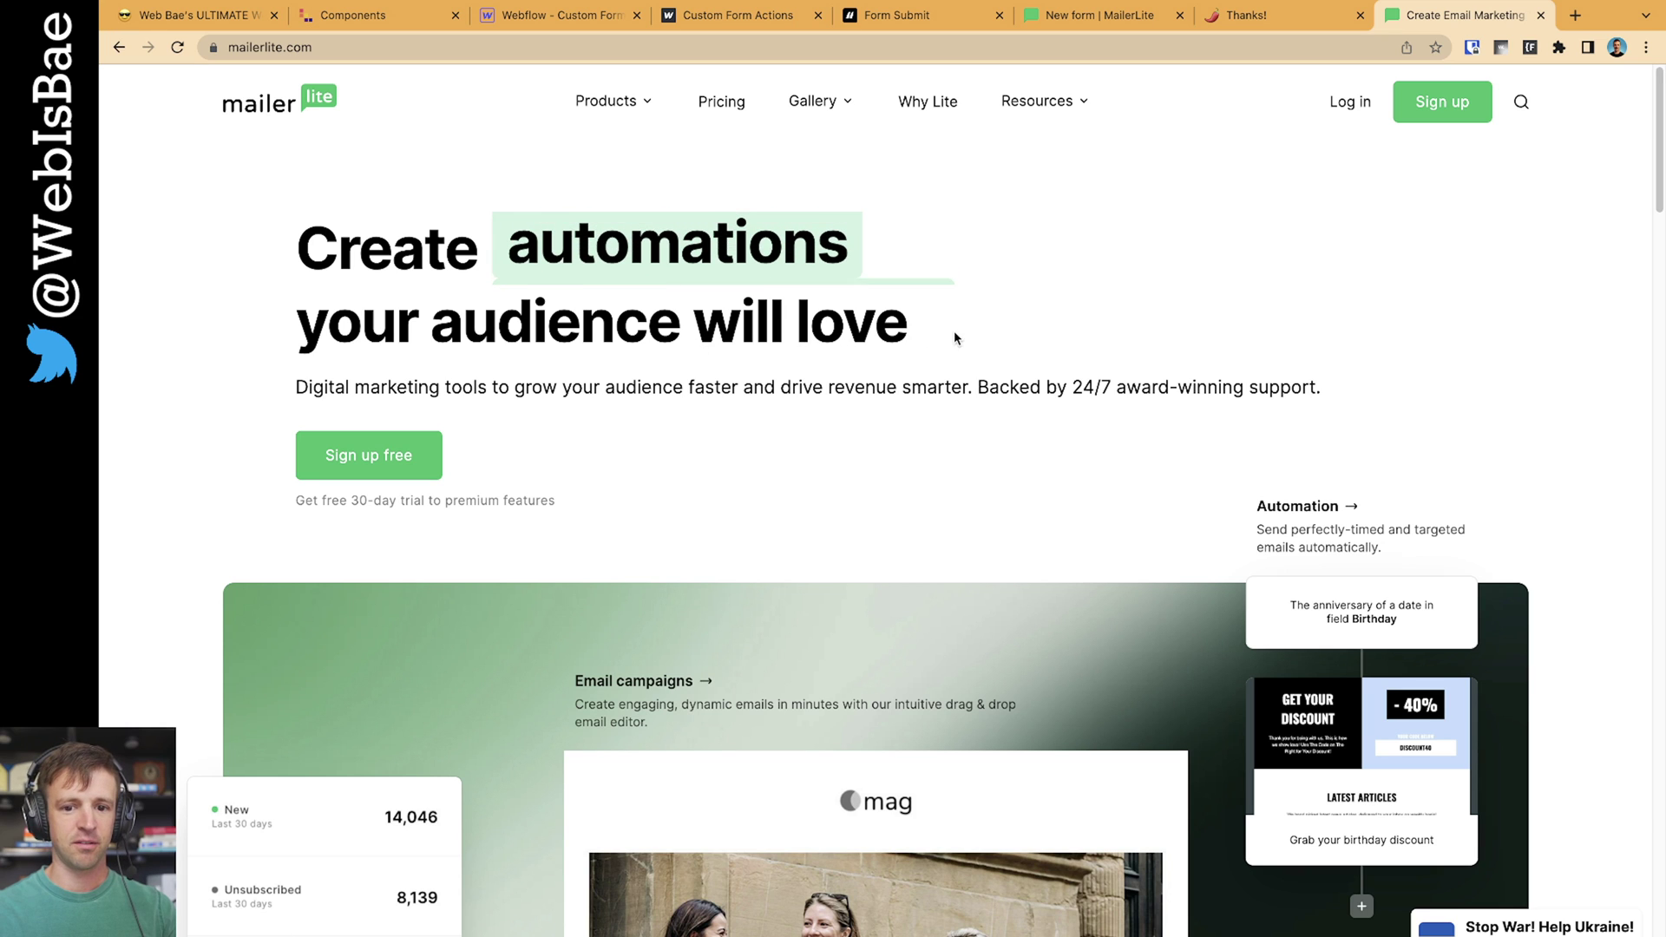
{"action": "left_click", "coordinate": [737, 14]}
{"action": "left_click", "coordinate": [893, 470]}
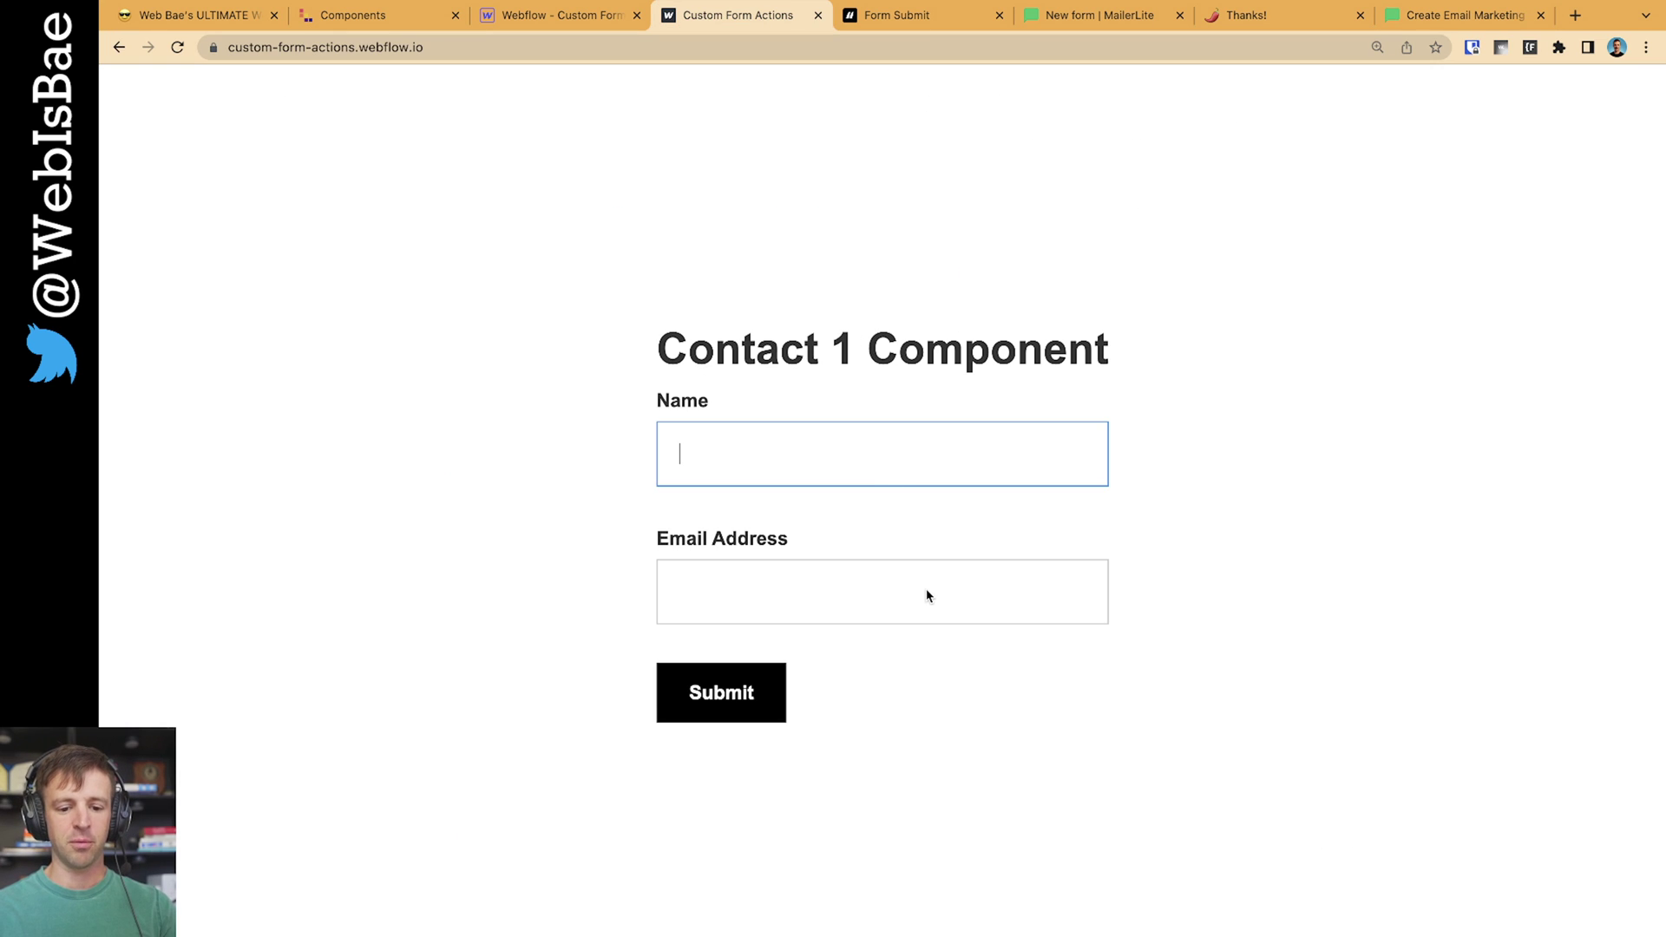
Try the published form's Email and Name fields, then switch to the Finsweet Form Submit docs
{"action": "left_click", "coordinate": [925, 588]}
{"action": "left_click", "coordinate": [916, 469]}
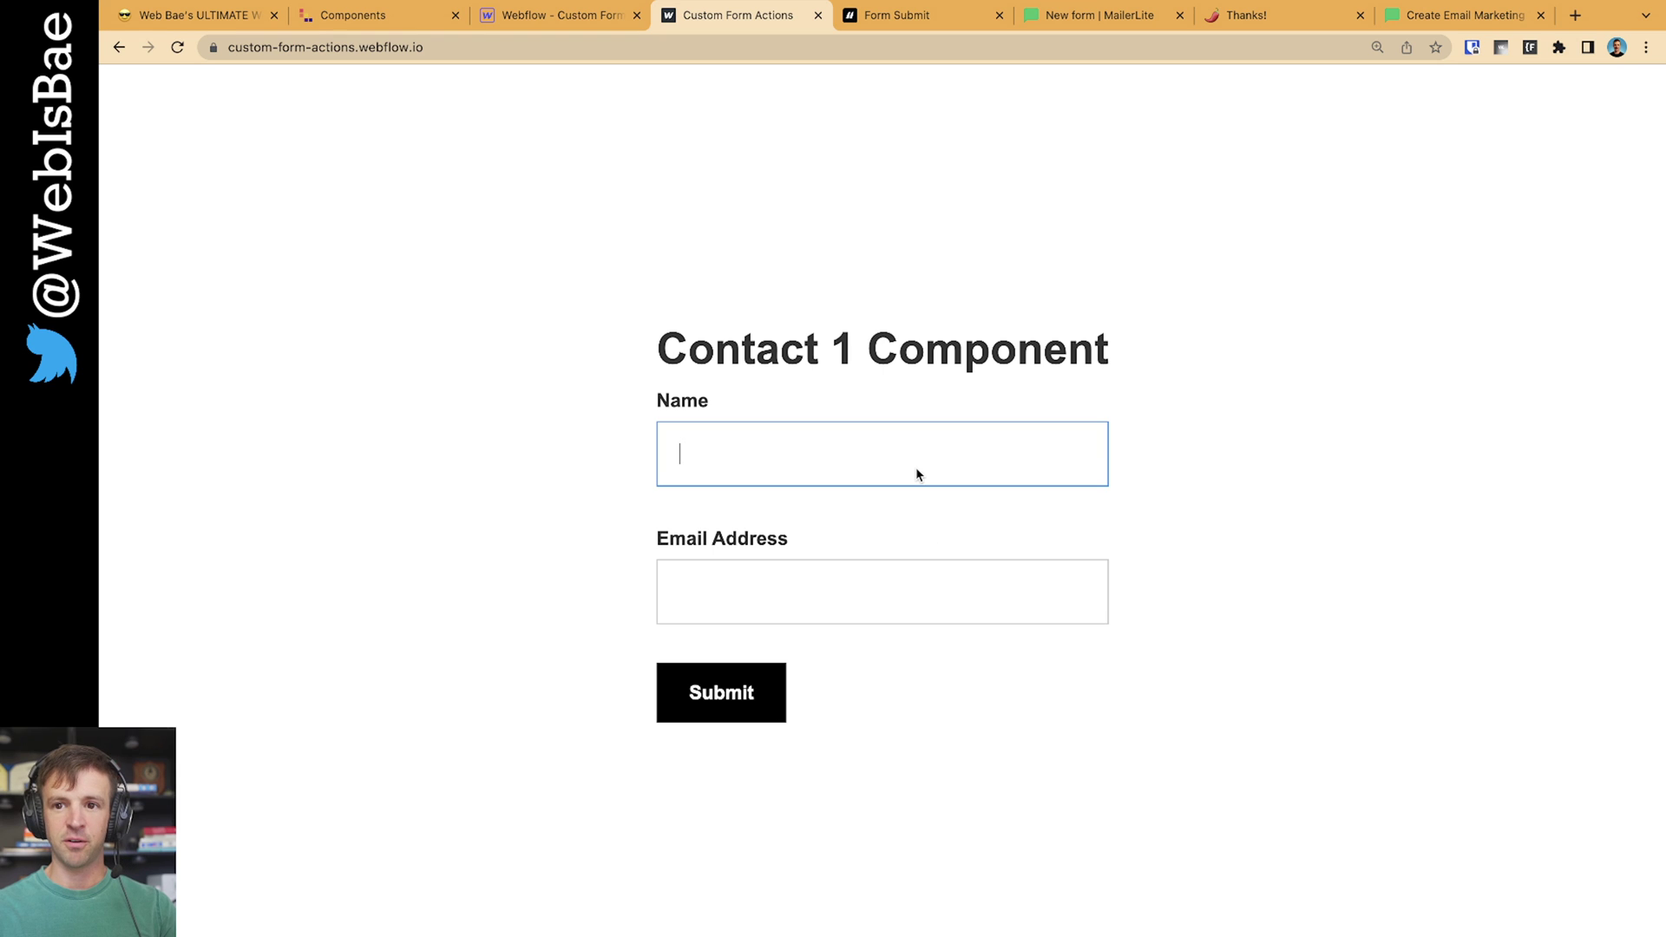
{"action": "left_click", "coordinate": [909, 19]}
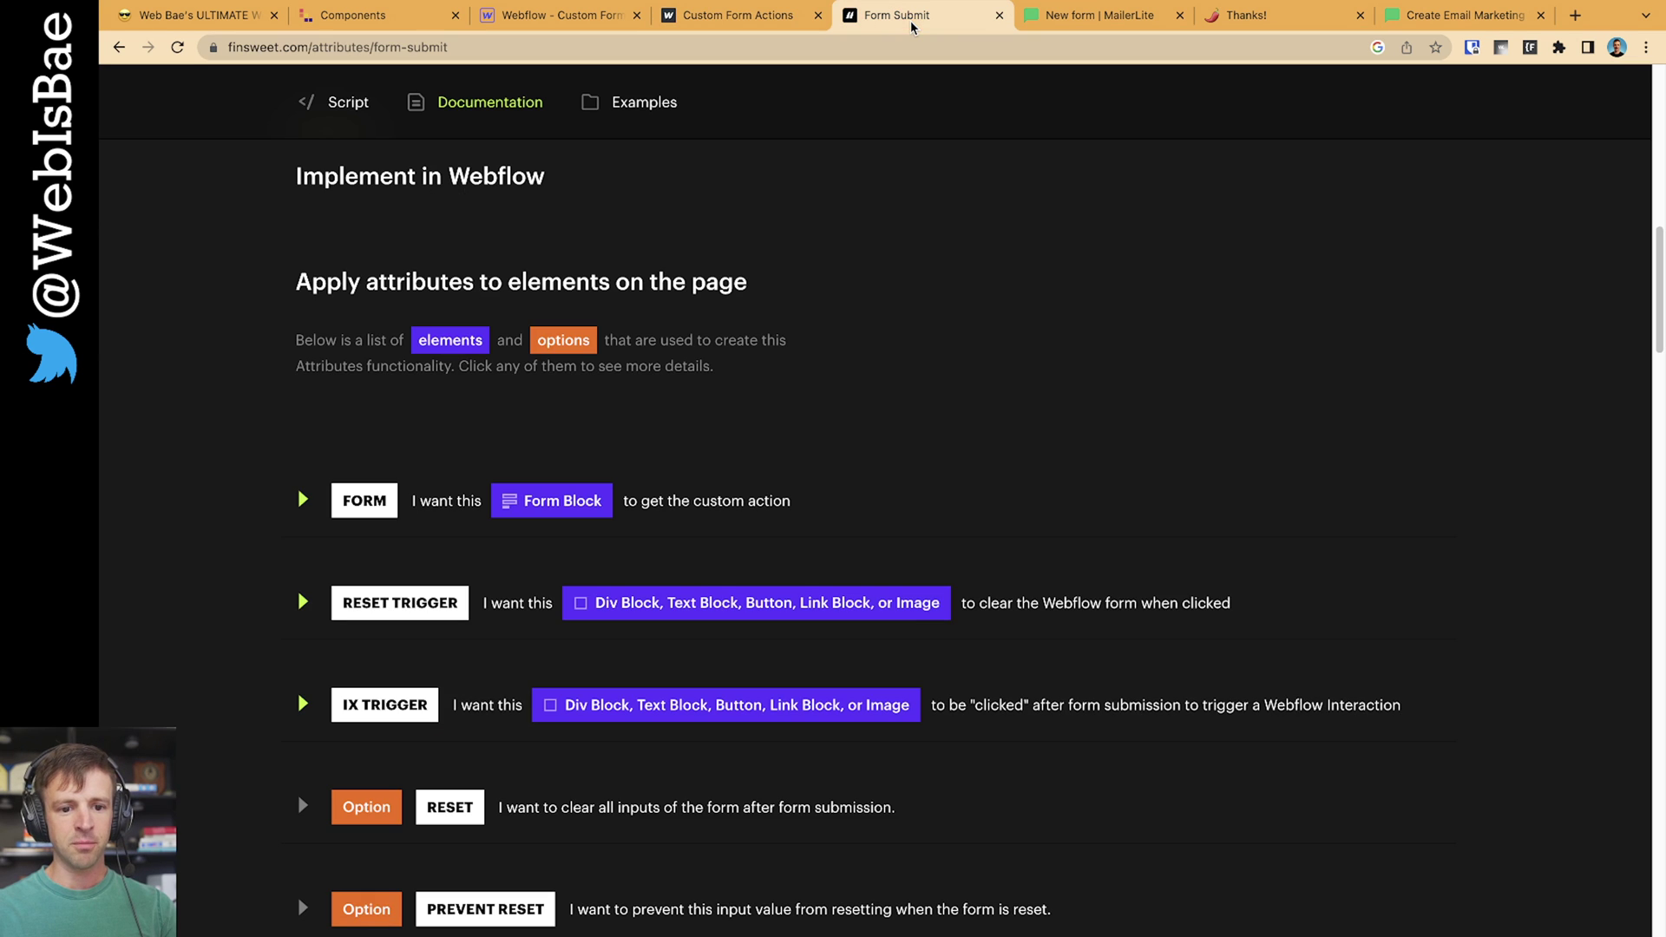
Scroll the Form Submit docs to the Step #1 Copy Script head code, then return to Webflow
{"action": "scroll", "coordinate": [877, 323], "scroll_direction": "up", "scroll_amount": 10}
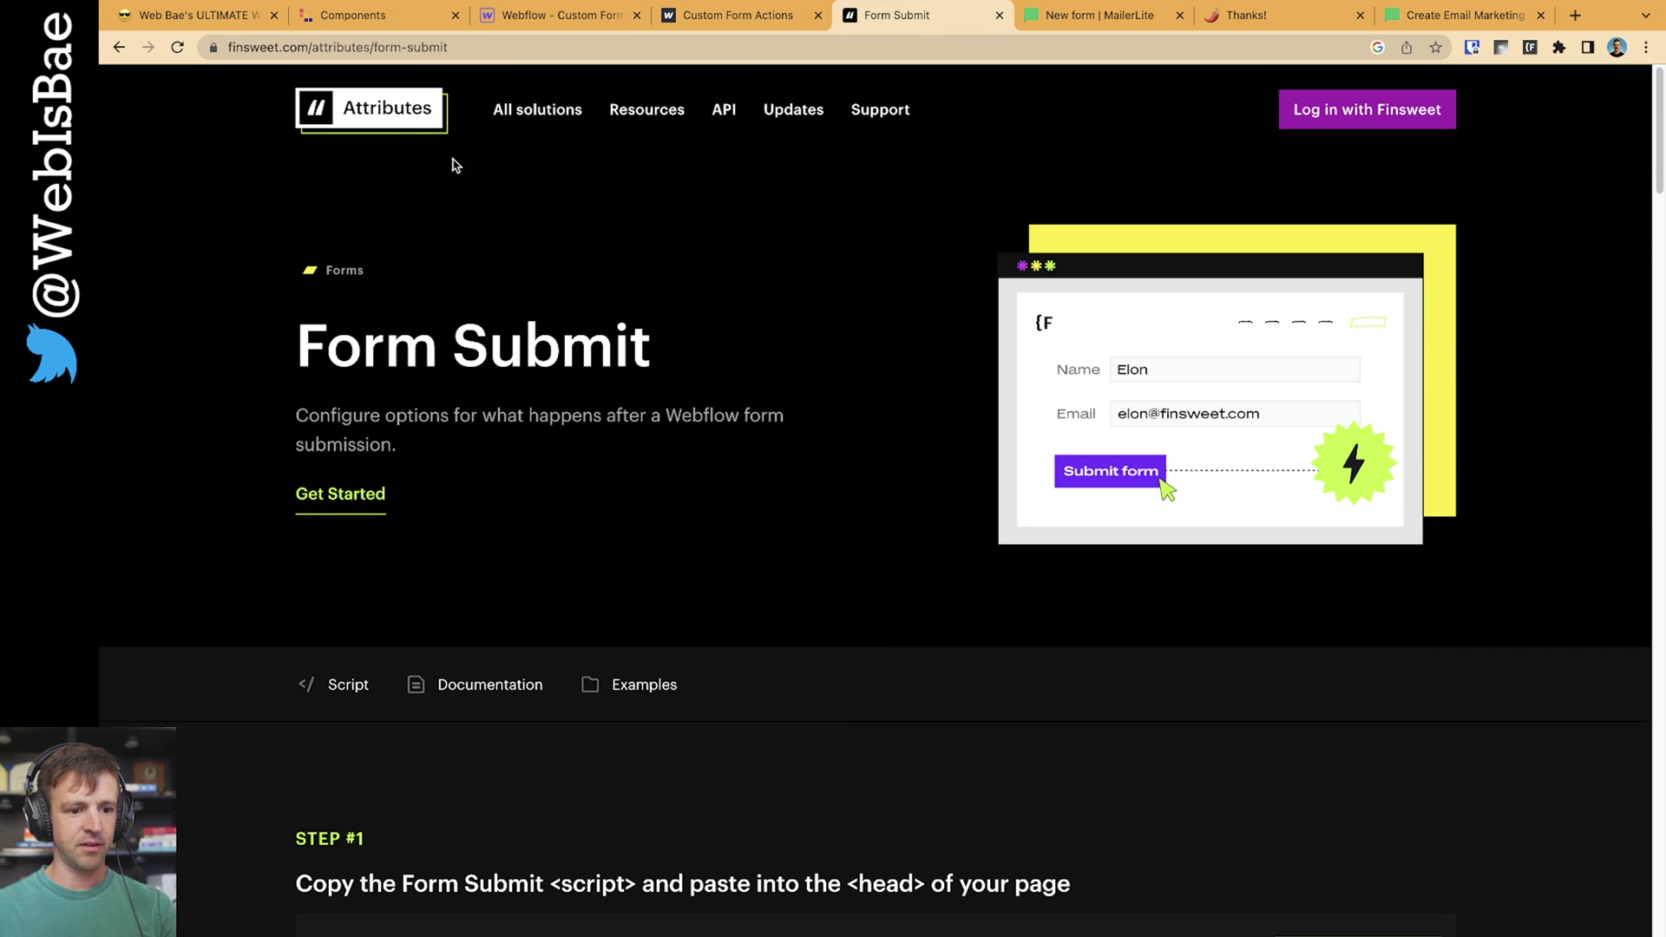
{"action": "left_click_drag", "start_coordinate": [439, 352], "coordinate": [607, 373]}
{"action": "left_click", "coordinate": [808, 409]}
{"action": "scroll", "coordinate": [809, 409], "scroll_direction": "down", "scroll_amount": 6}
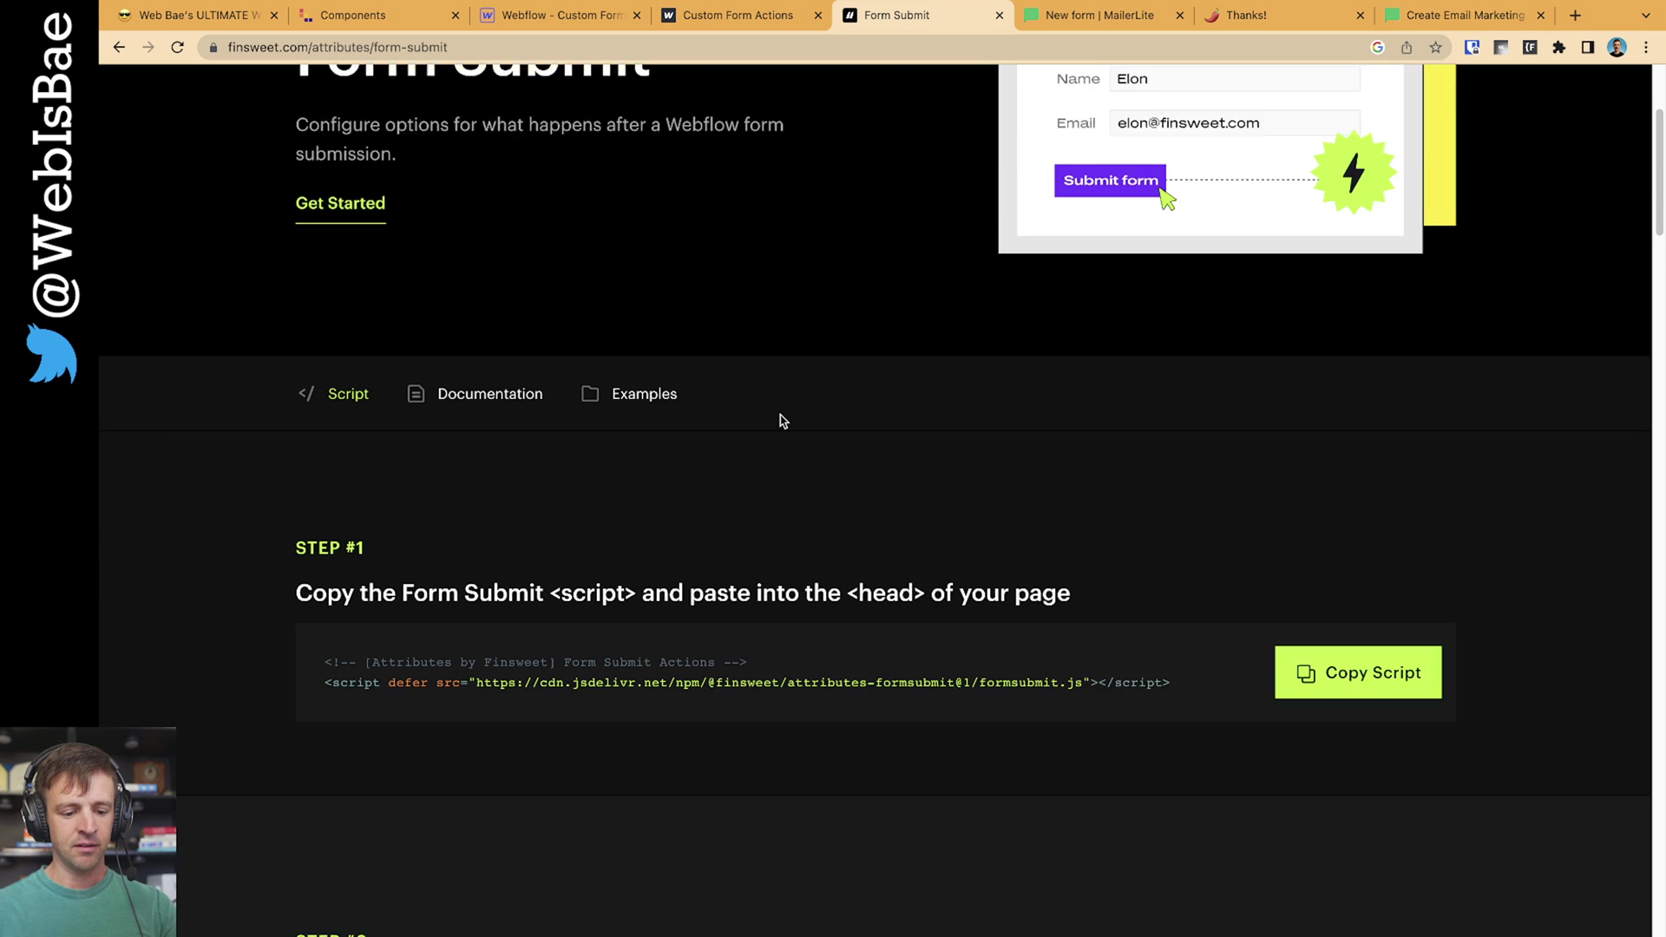
{"action": "scroll", "coordinate": [800, 425], "scroll_direction": "down", "scroll_amount": 1}
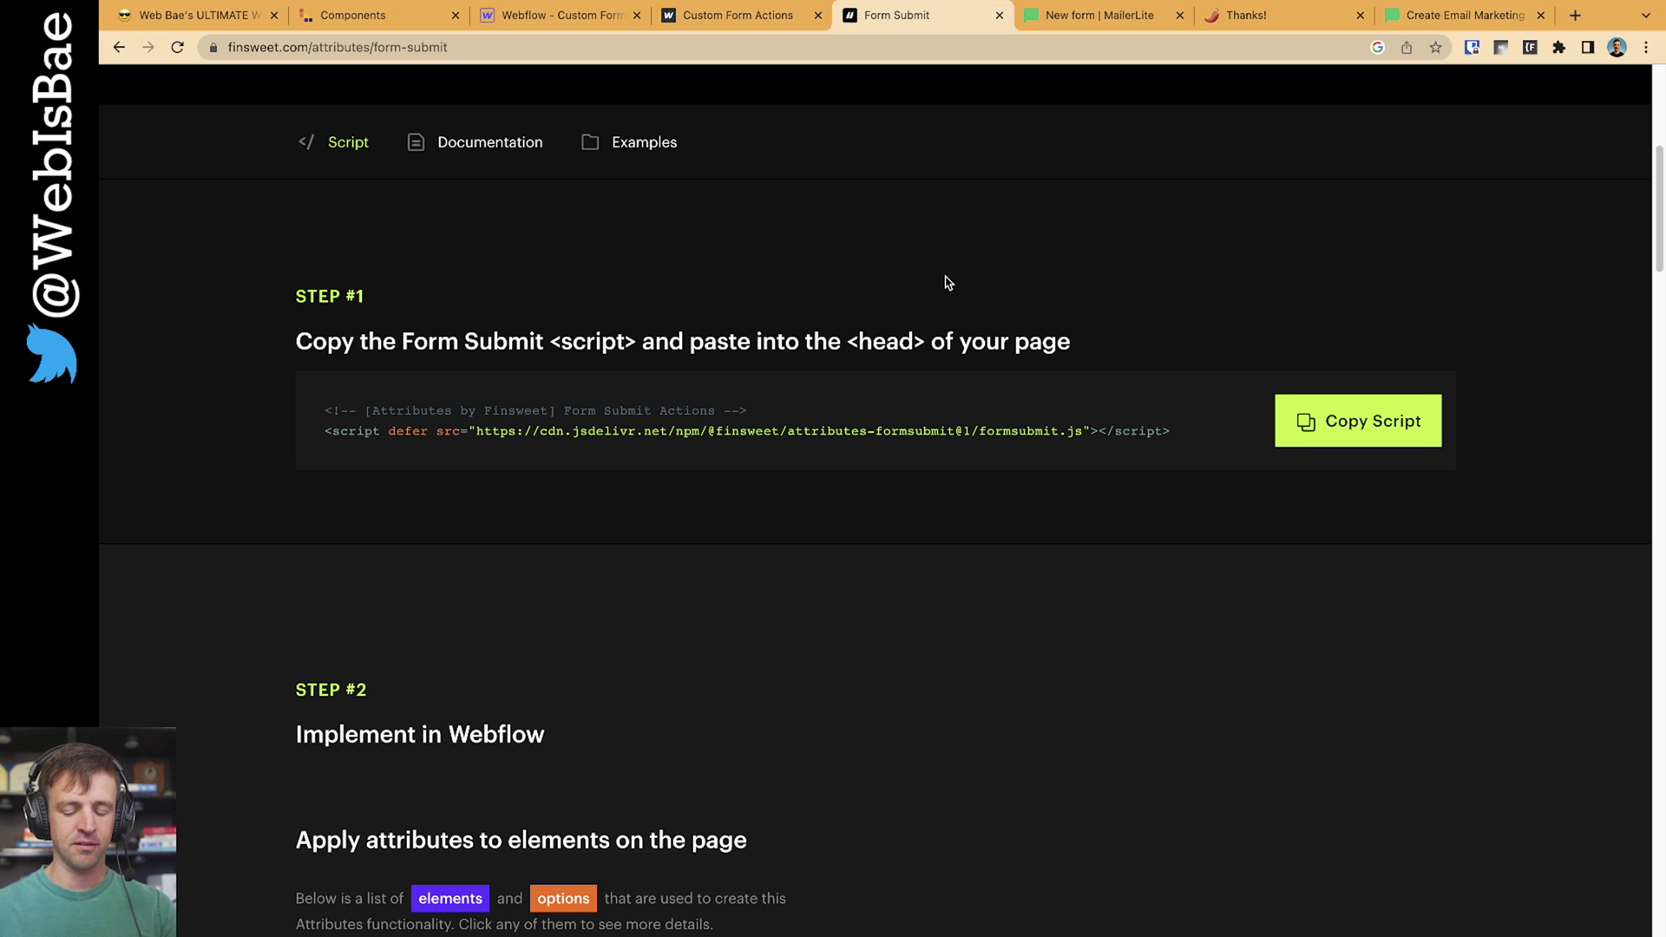
{"action": "left_click", "coordinate": [590, 25]}
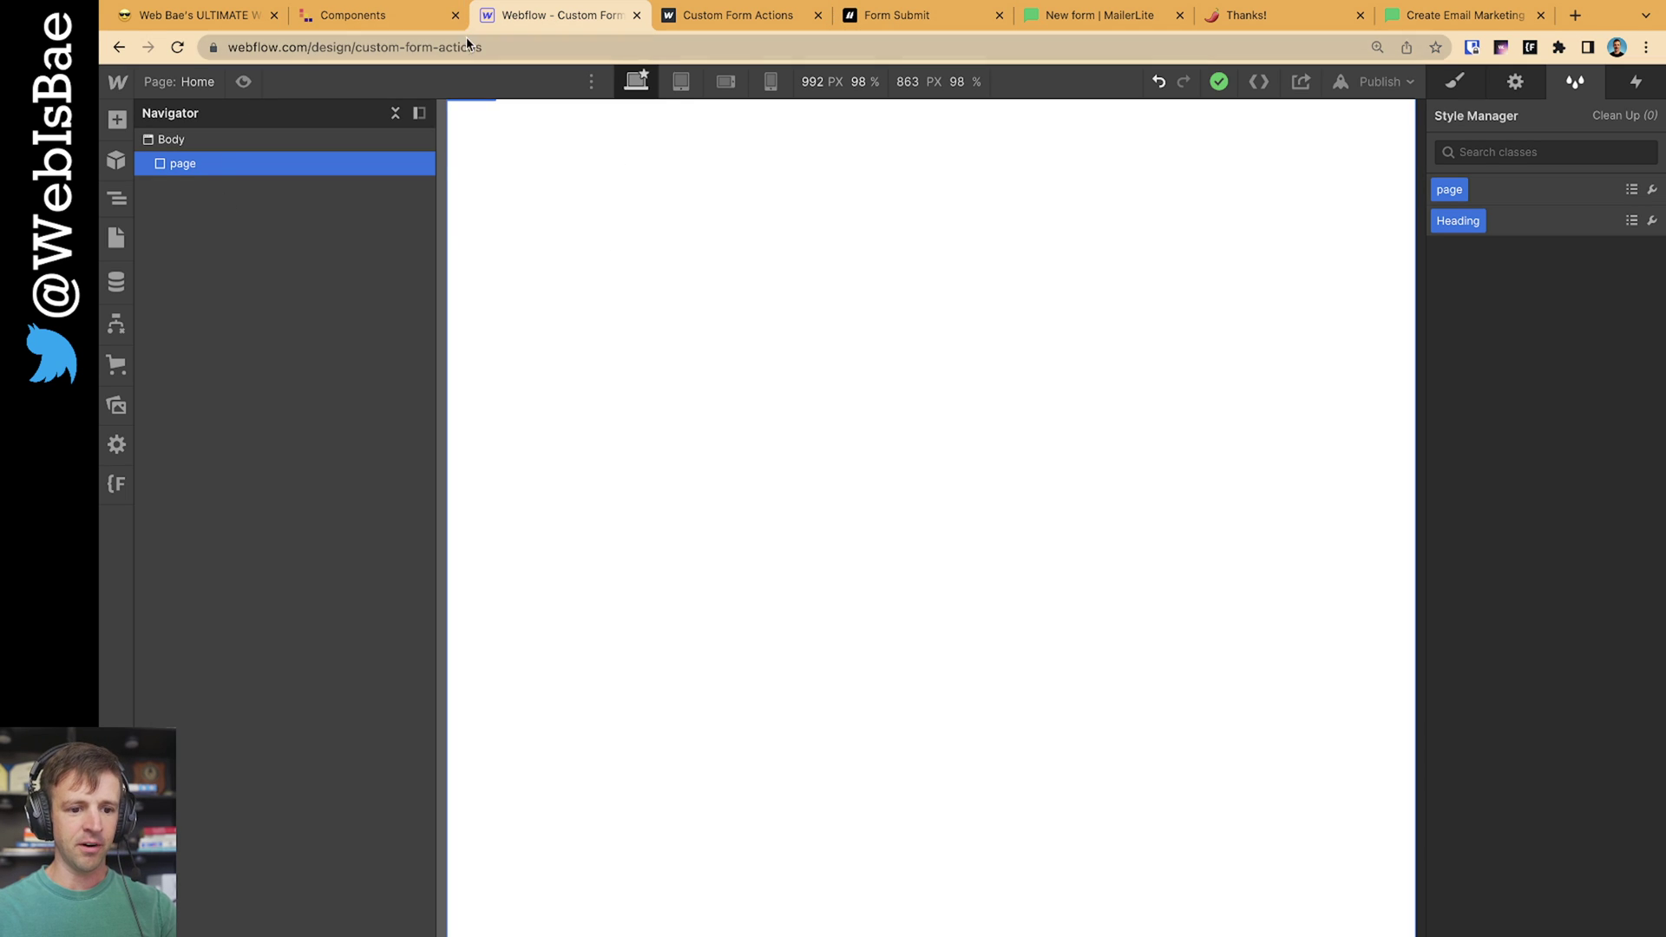
Paste the Contact 1 component form from the component library onto the Home page
{"action": "left_click", "coordinate": [396, 24]}
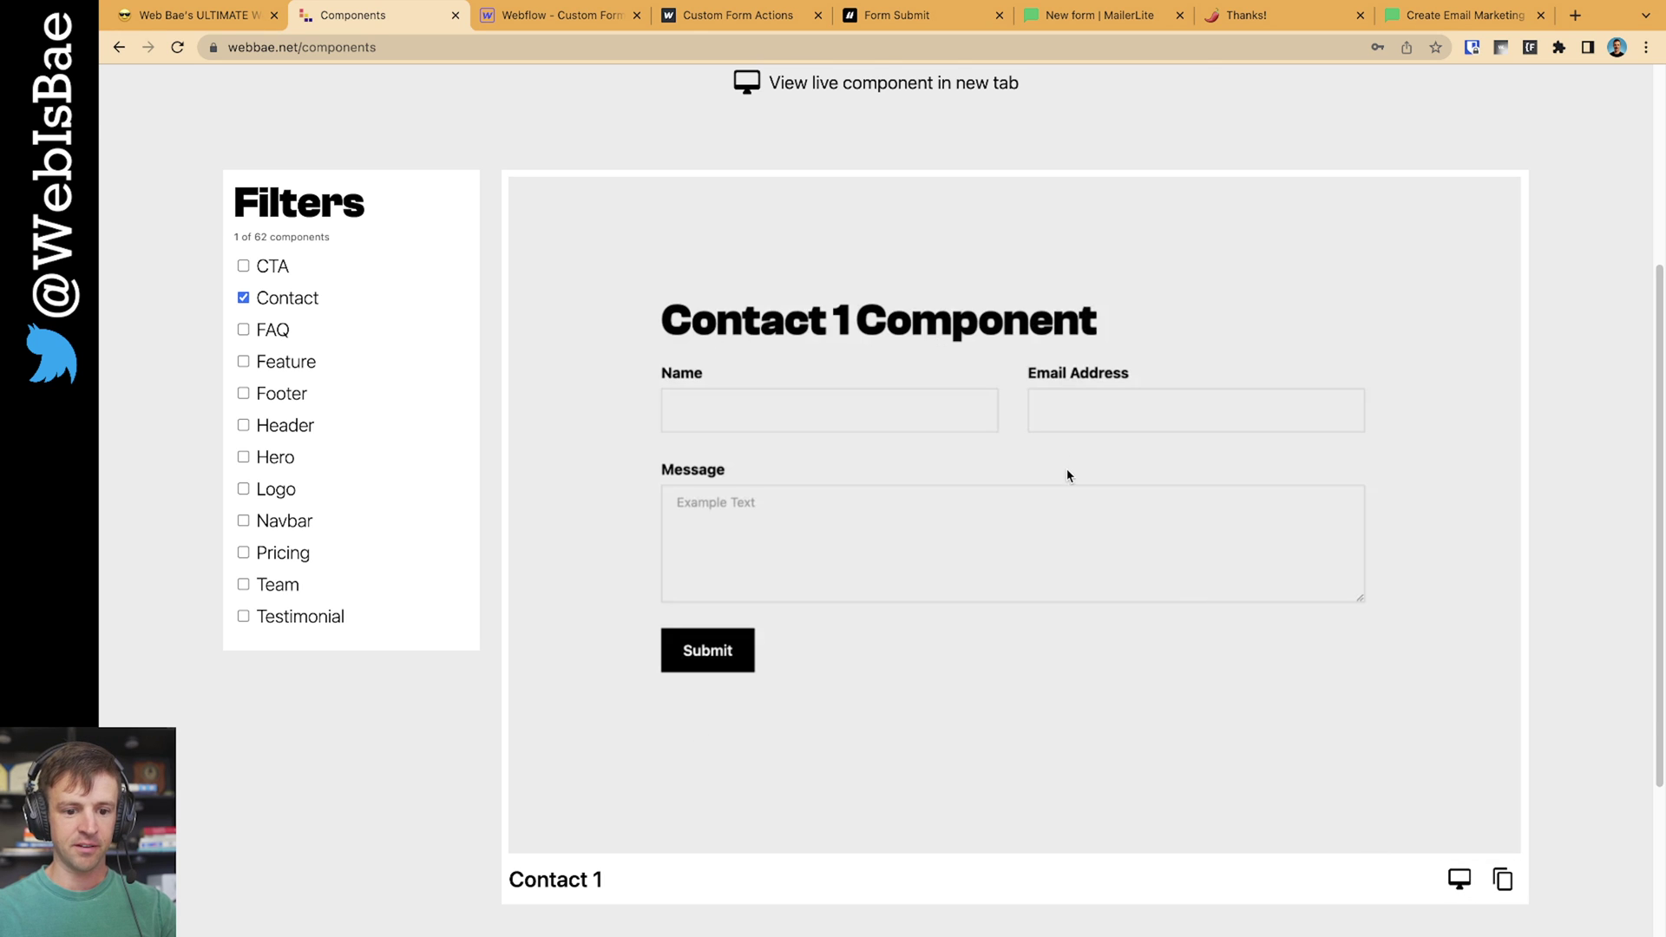
{"action": "scroll", "coordinate": [763, 254], "scroll_direction": "up", "scroll_amount": 4}
{"action": "scroll", "coordinate": [781, 278], "scroll_direction": "down", "scroll_amount": 4}
{"action": "left_click", "coordinate": [591, 18]}
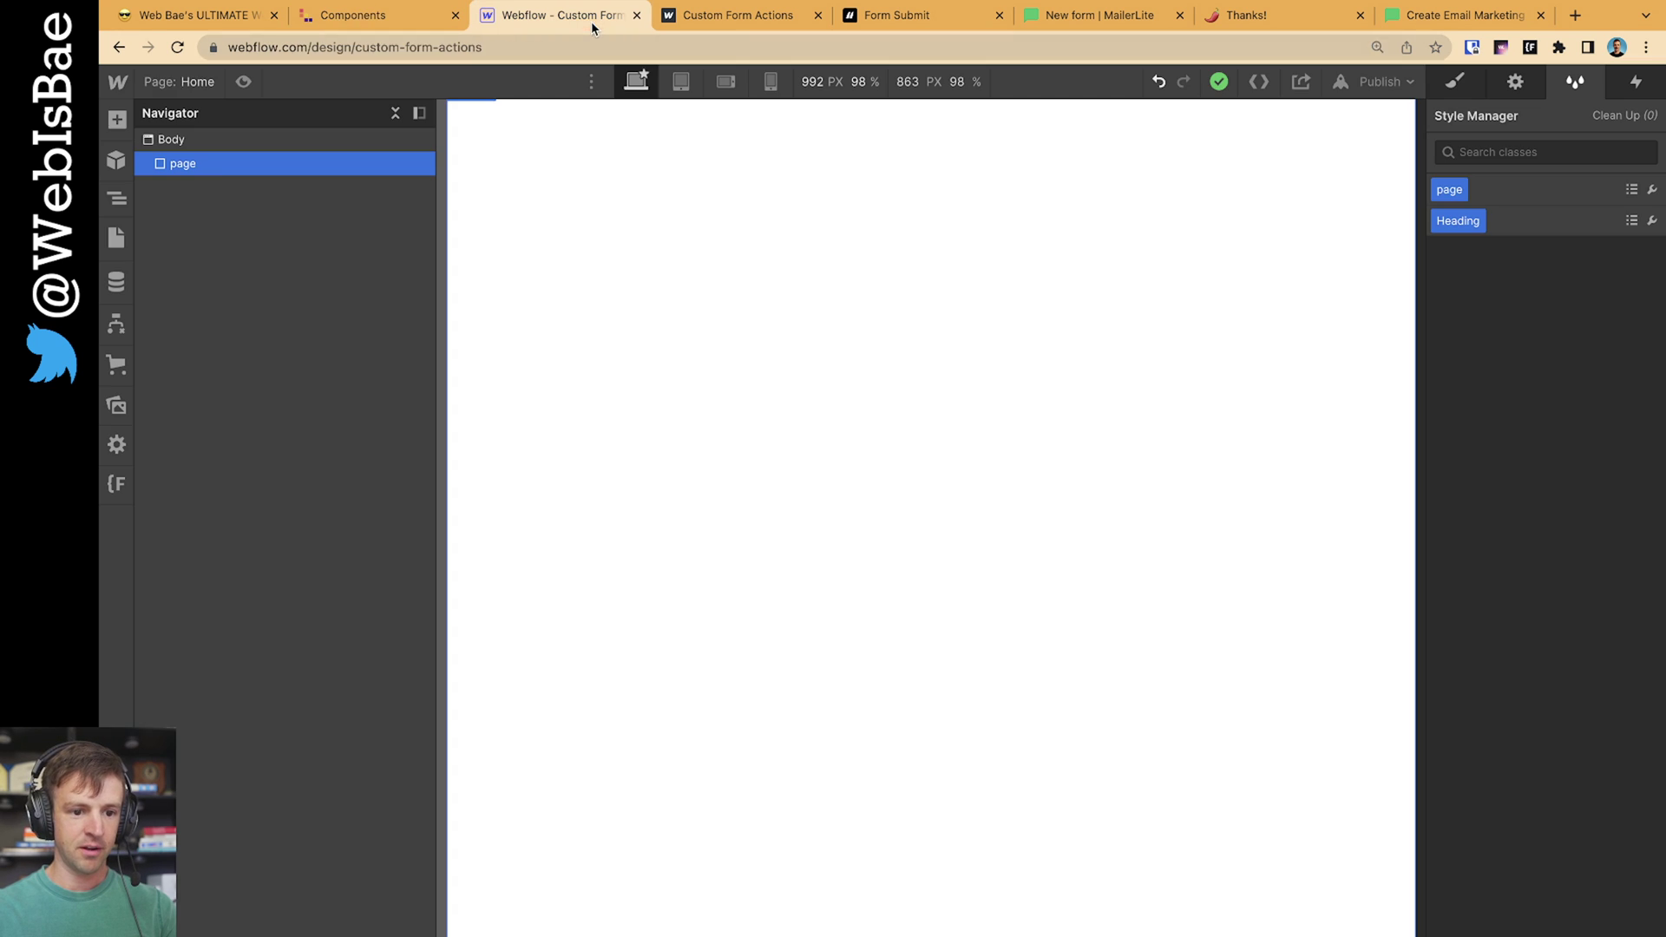
{"action": "key", "text": "ctrl+v"}
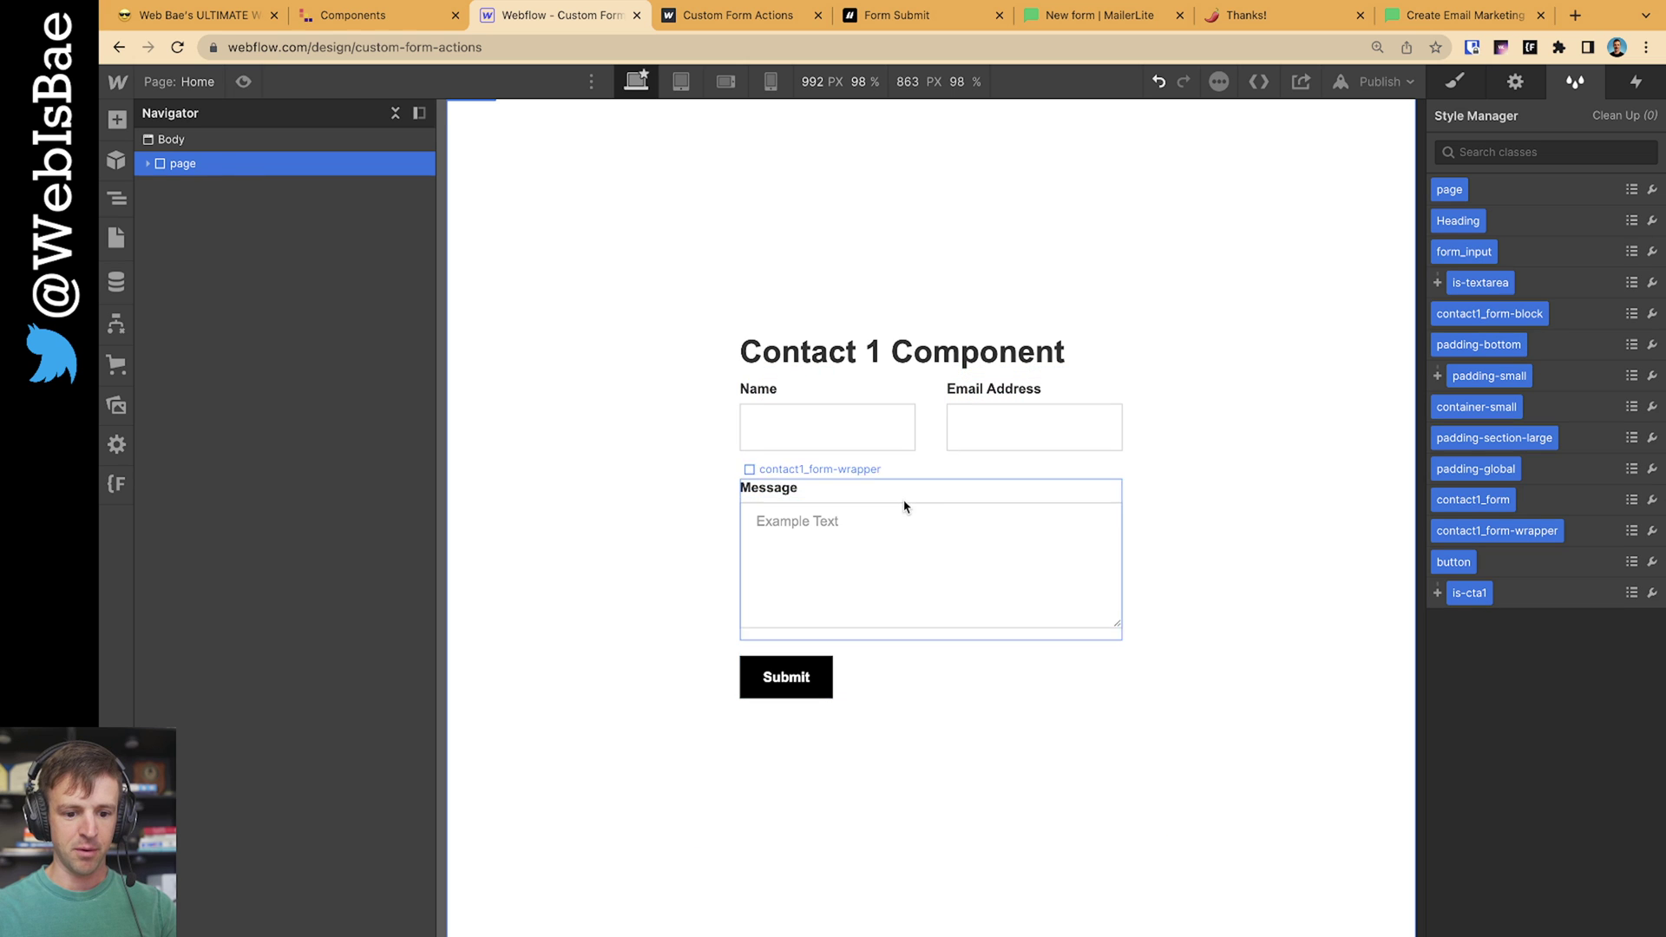
Delete the Message field and its wrapper from the form
{"action": "left_click", "coordinate": [776, 512]}
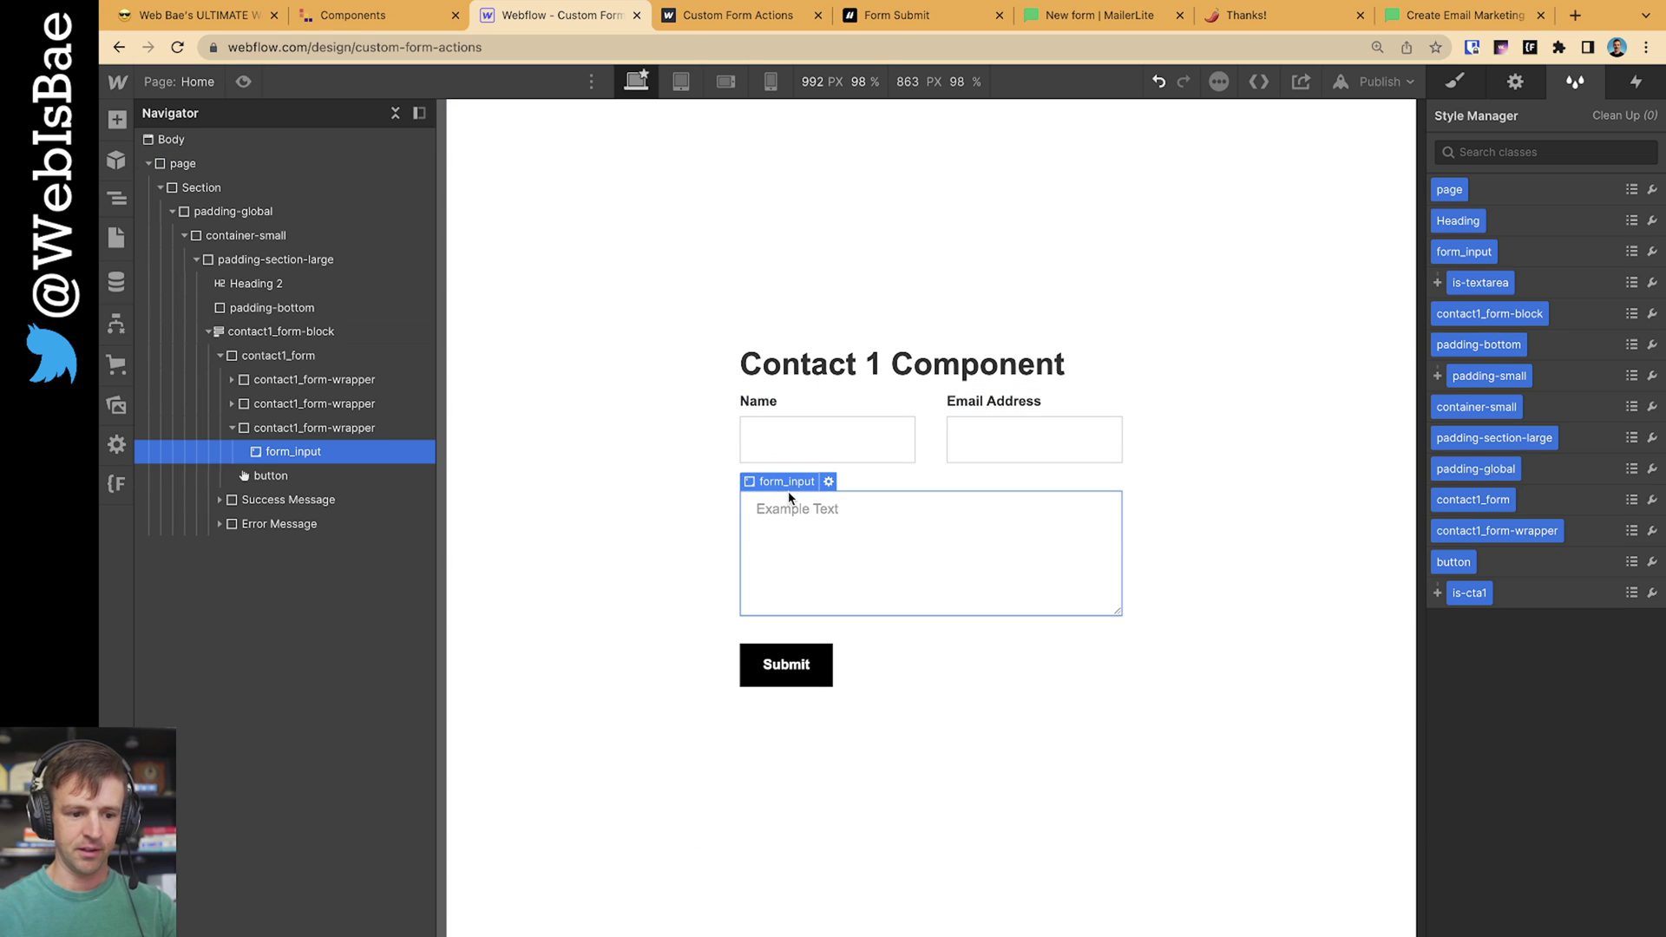
{"action": "left_click", "coordinate": [766, 484]}
{"action": "key", "text": "Delete"}
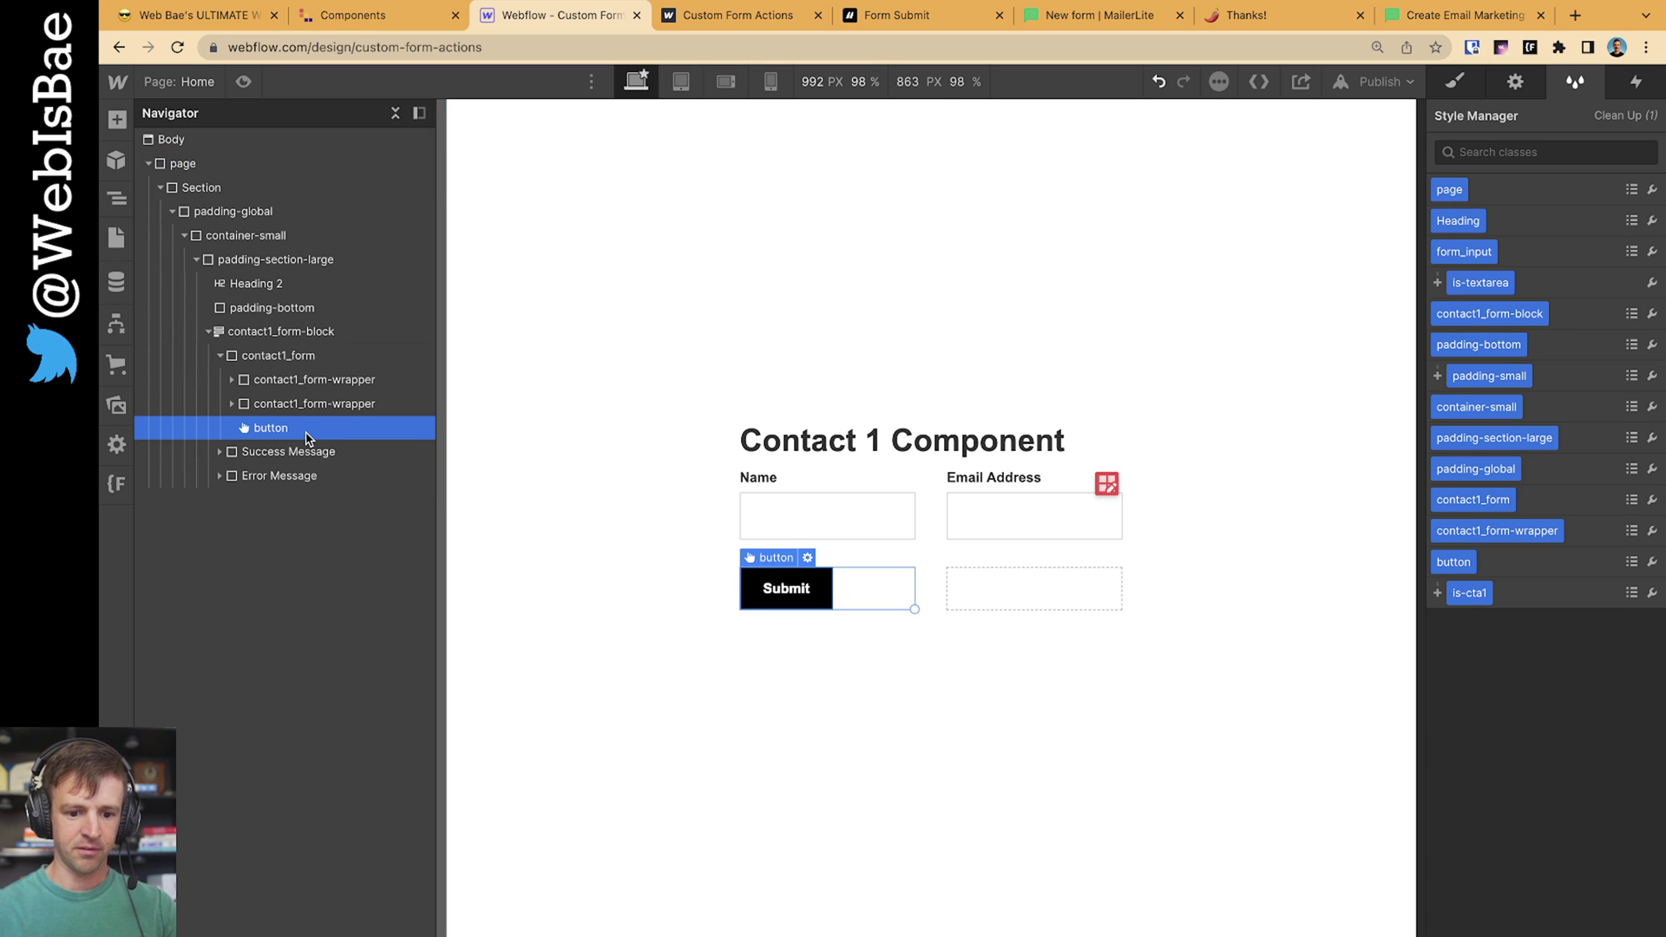
Remove the form grid's second column so Name and Email Address stack in one column
{"action": "left_click", "coordinate": [981, 550]}
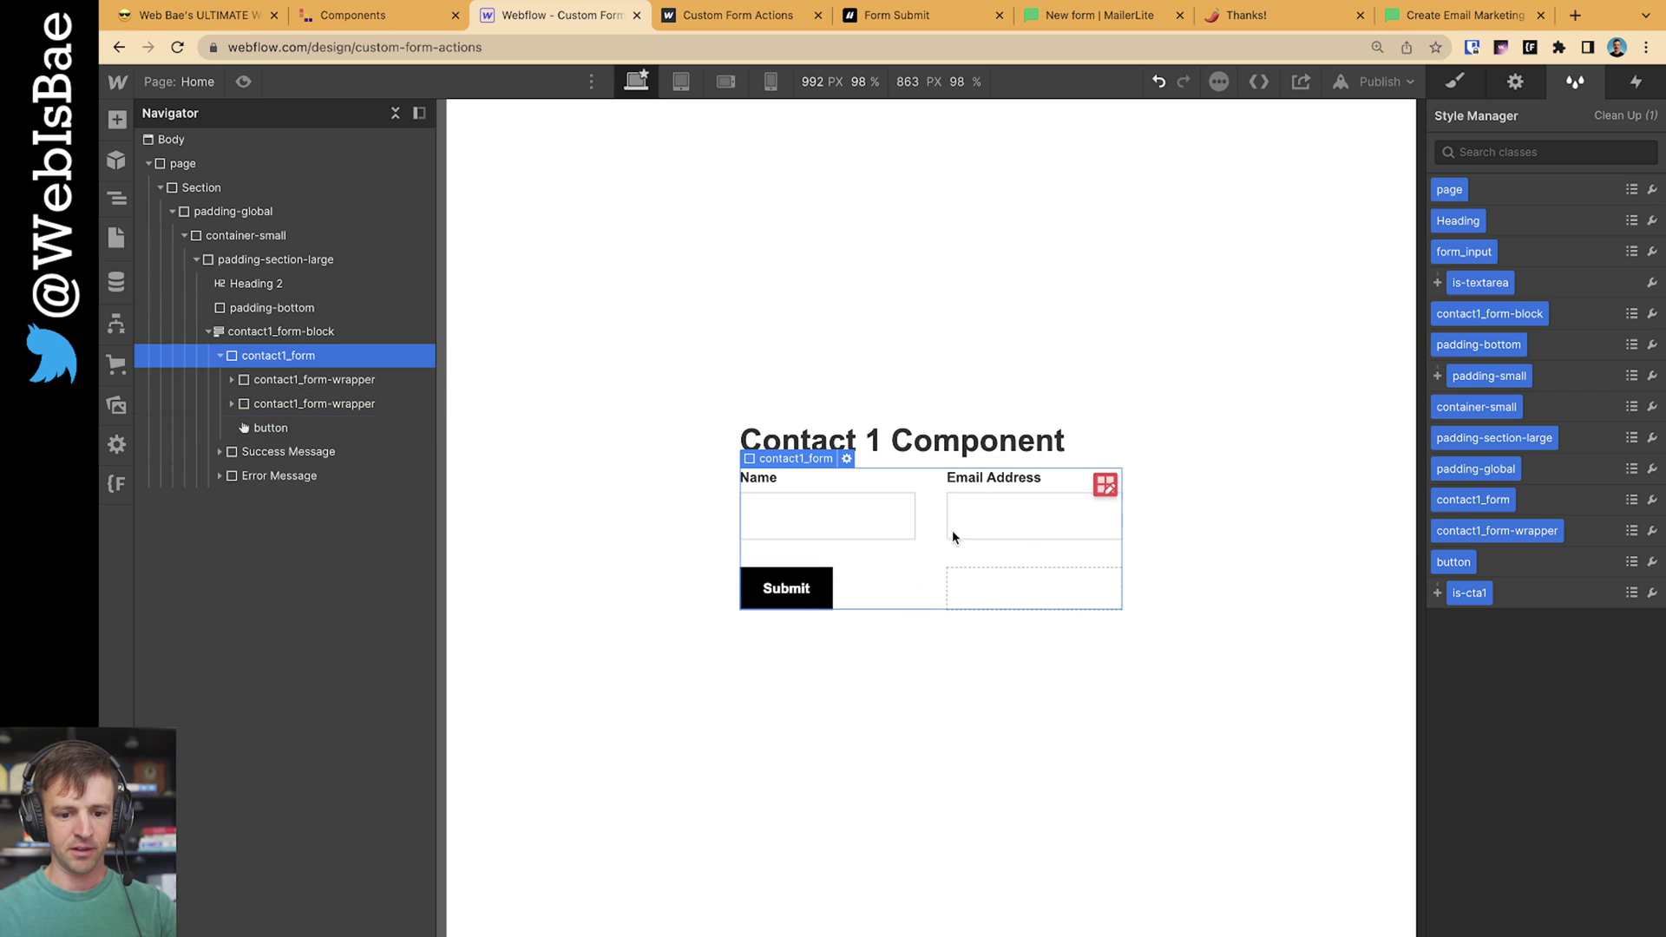
{"action": "left_click", "coordinate": [1104, 484]}
{"action": "right_click", "coordinate": [1050, 455]}
{"action": "left_click", "coordinate": [1070, 521]}
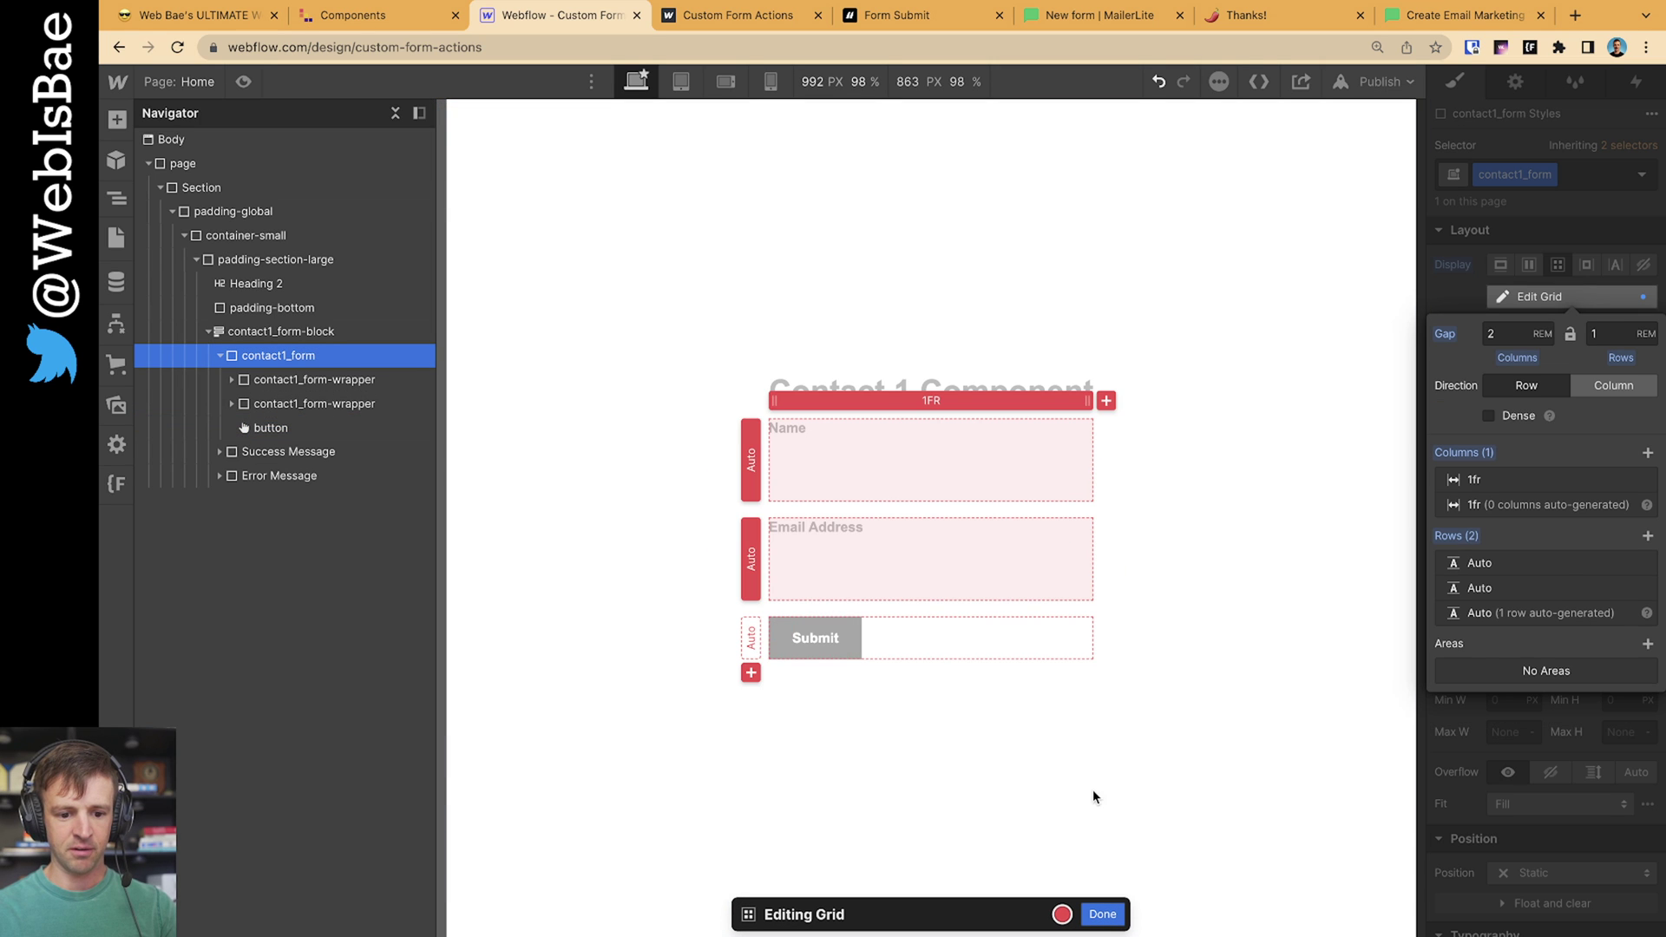
{"action": "left_click", "coordinate": [1111, 914]}
{"action": "left_click", "coordinate": [953, 759]}
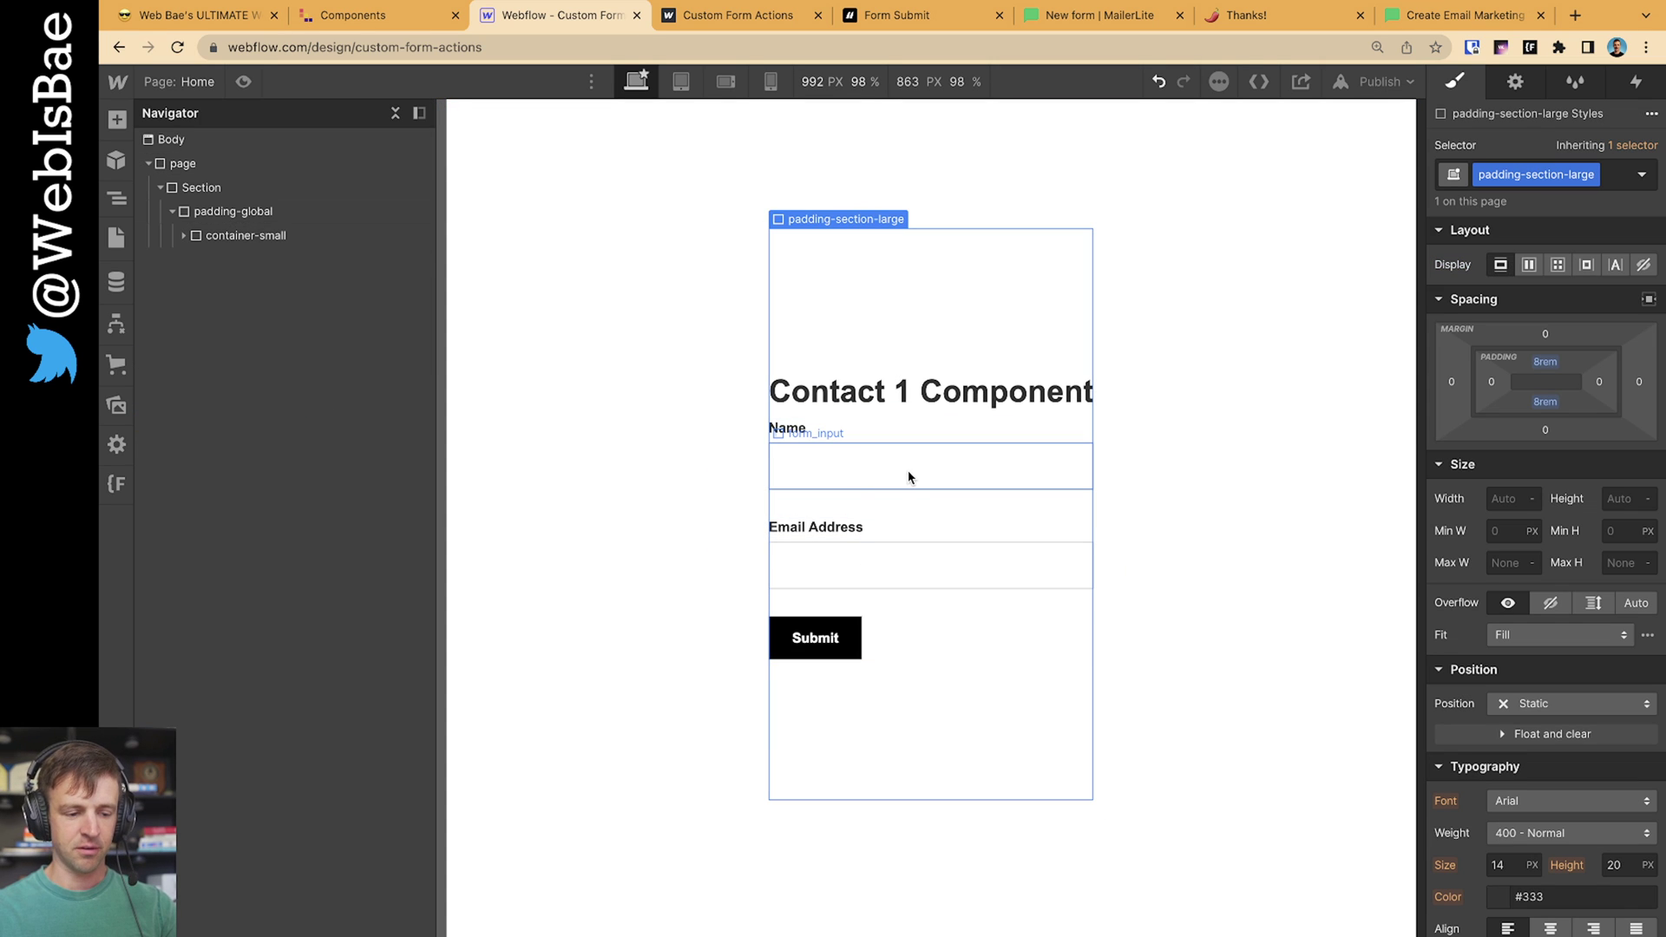
Open contact1_form's settings, showing empty Redirect URL and Action fields with the POST method
{"action": "left_click", "coordinate": [864, 473]}
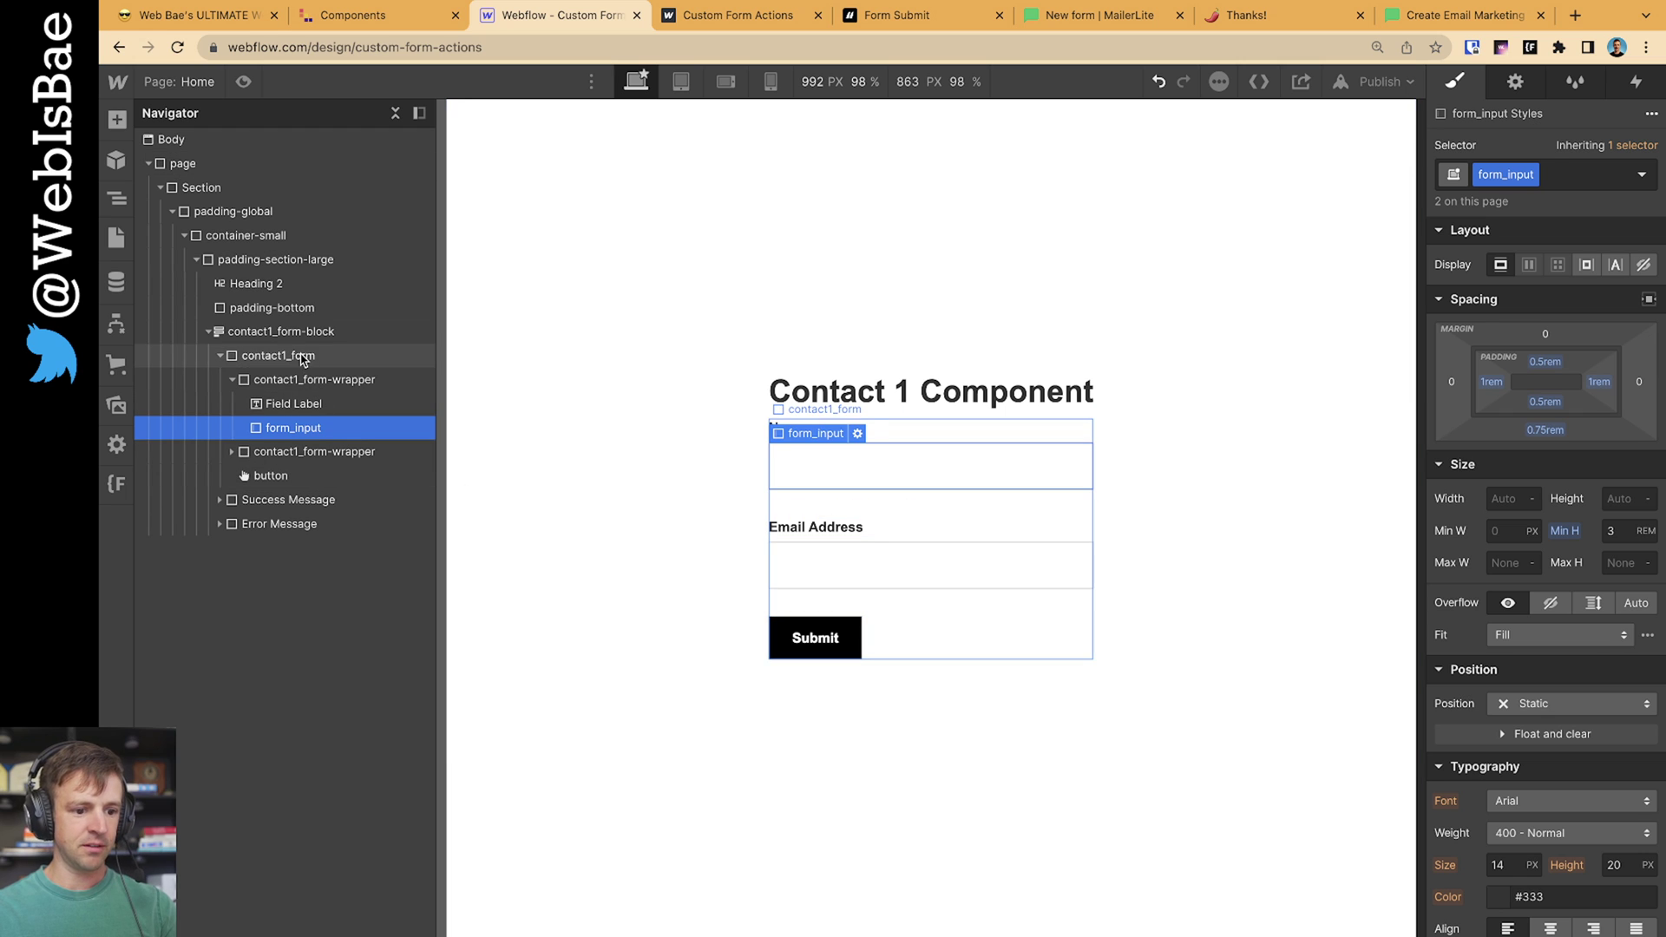
{"action": "left_click", "coordinate": [350, 355]}
{"action": "left_click", "coordinate": [1510, 82]}
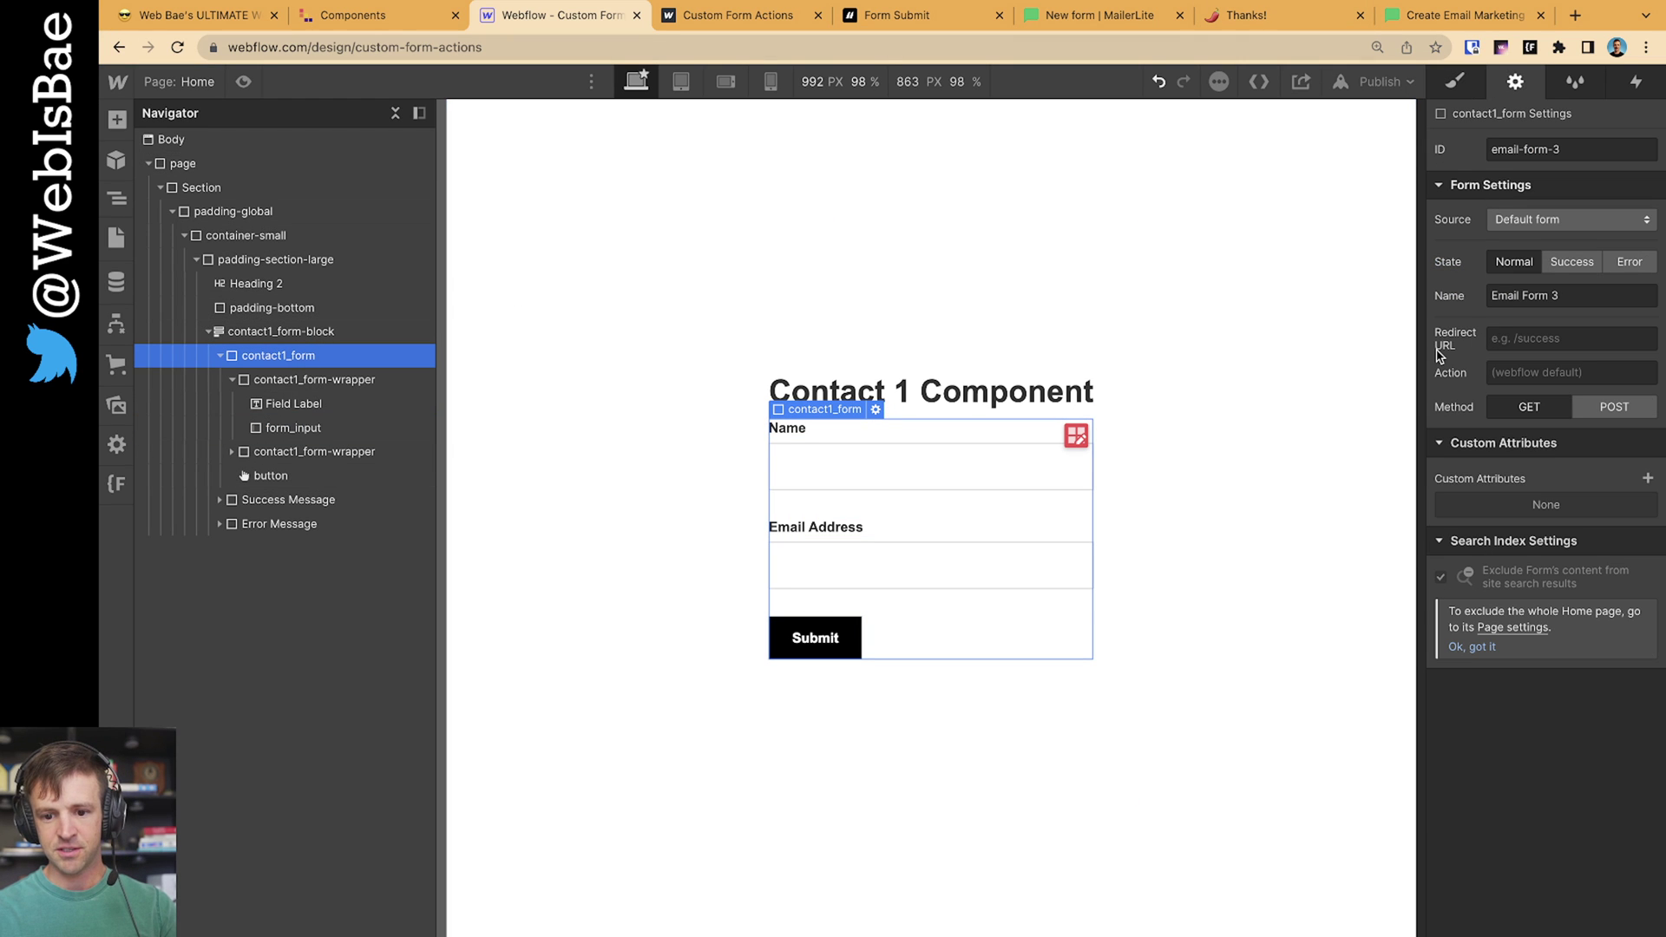
{"action": "key", "text": "super+plus"}
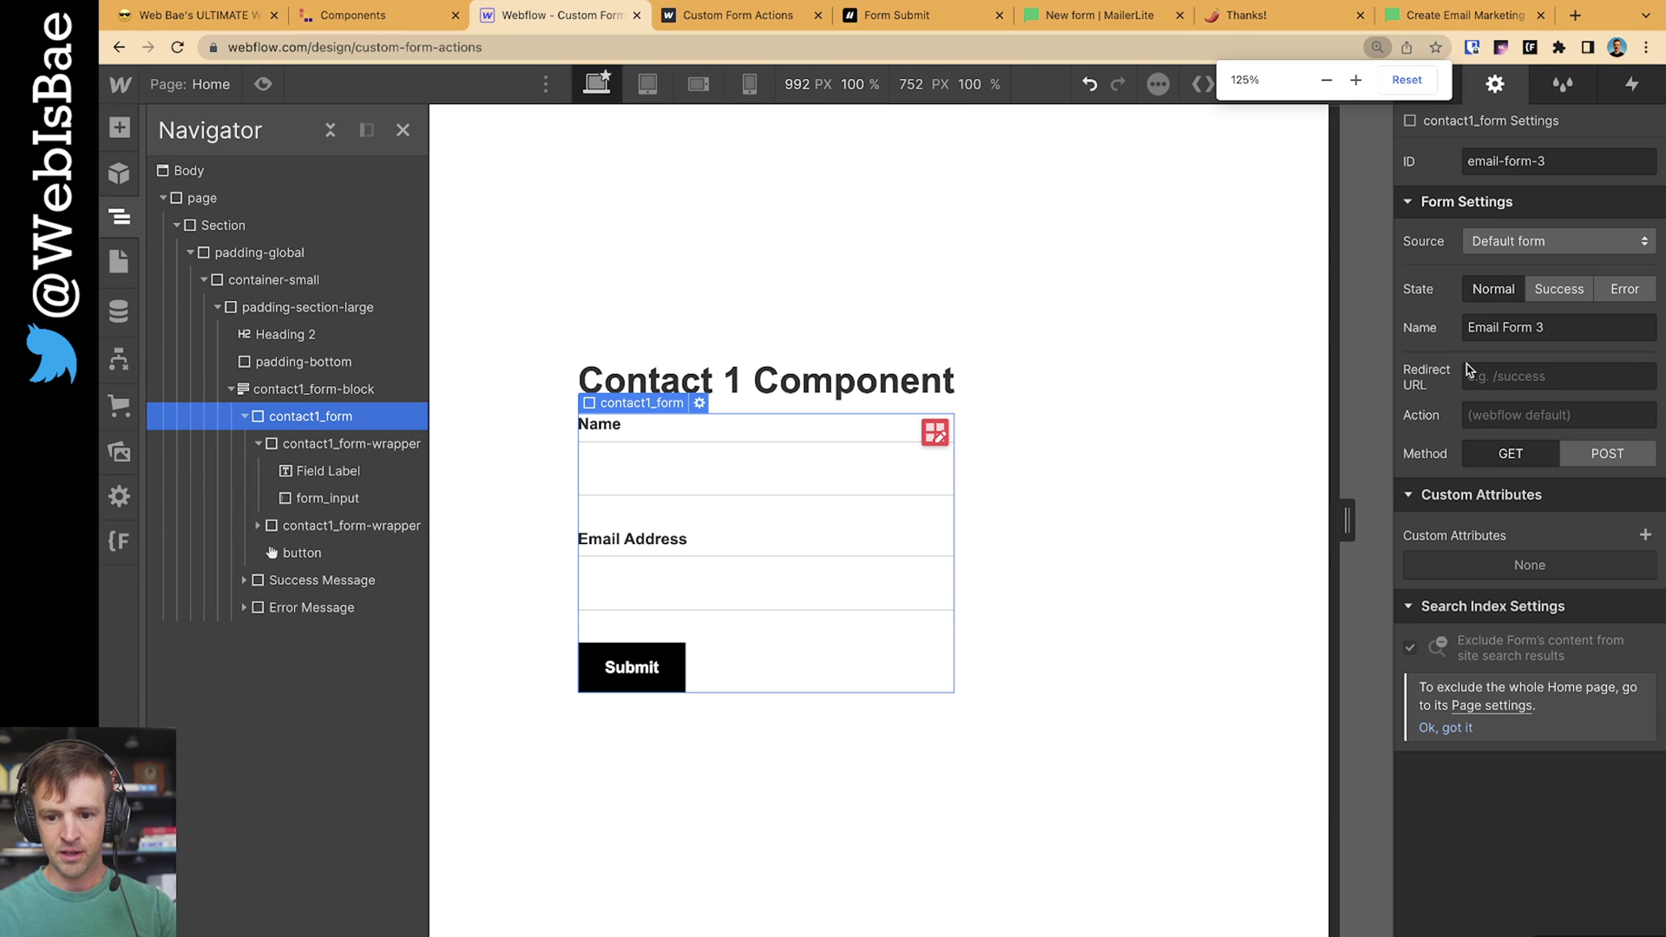
{"action": "left_click", "coordinate": [1494, 386]}
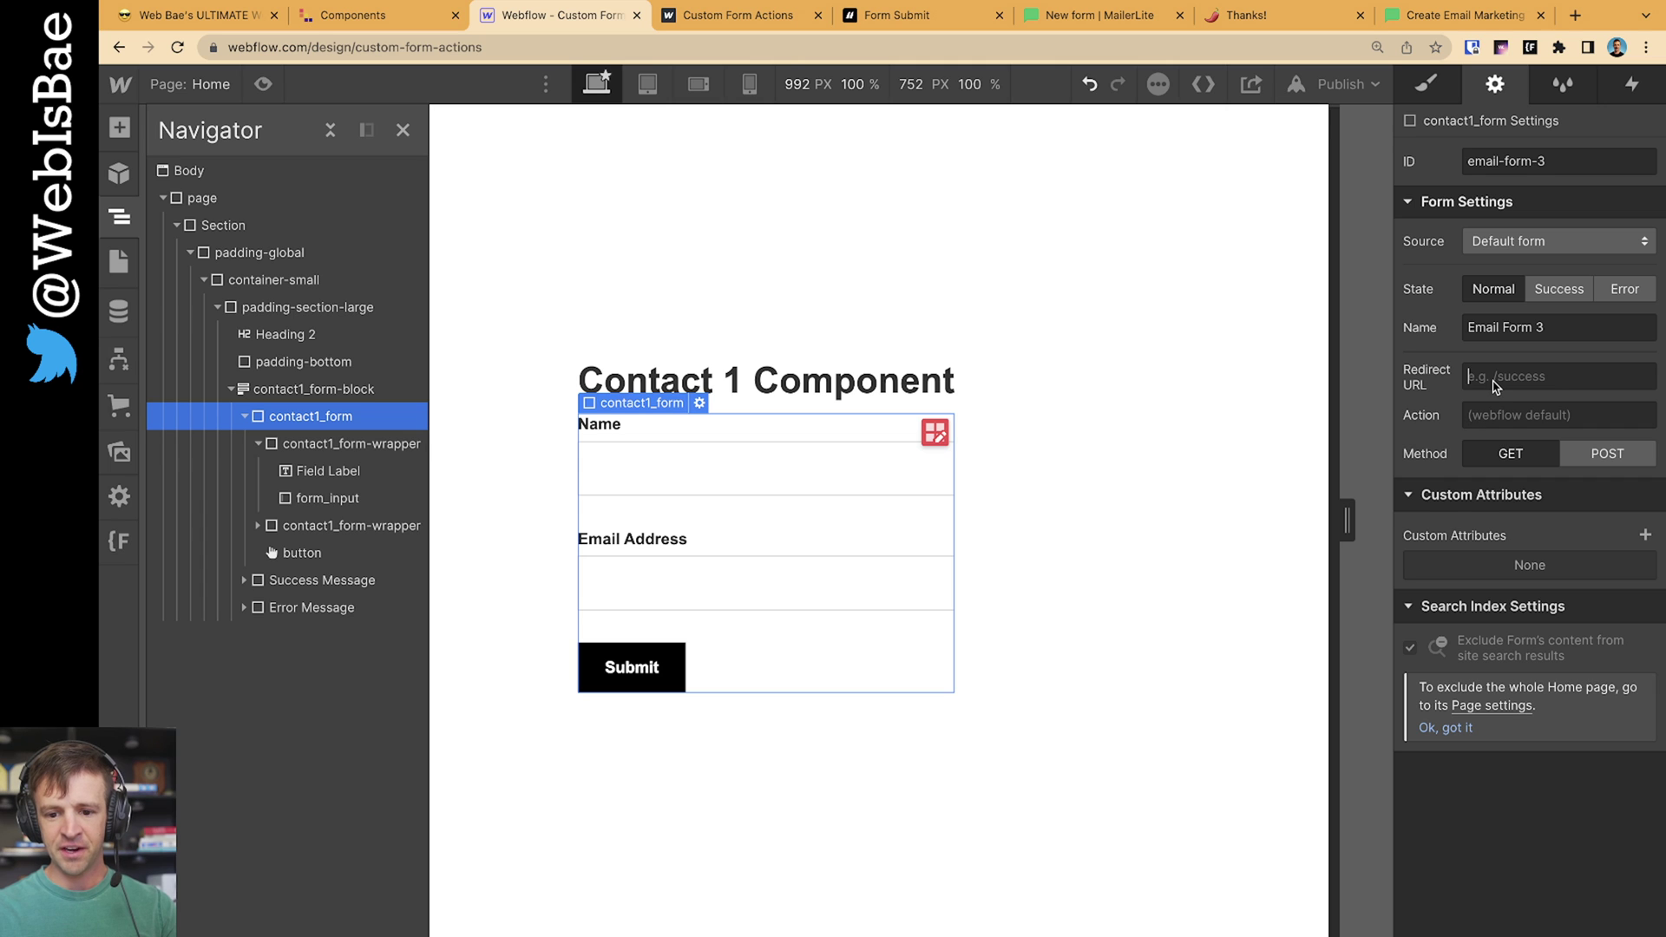
{"action": "left_click", "coordinate": [1233, 478]}
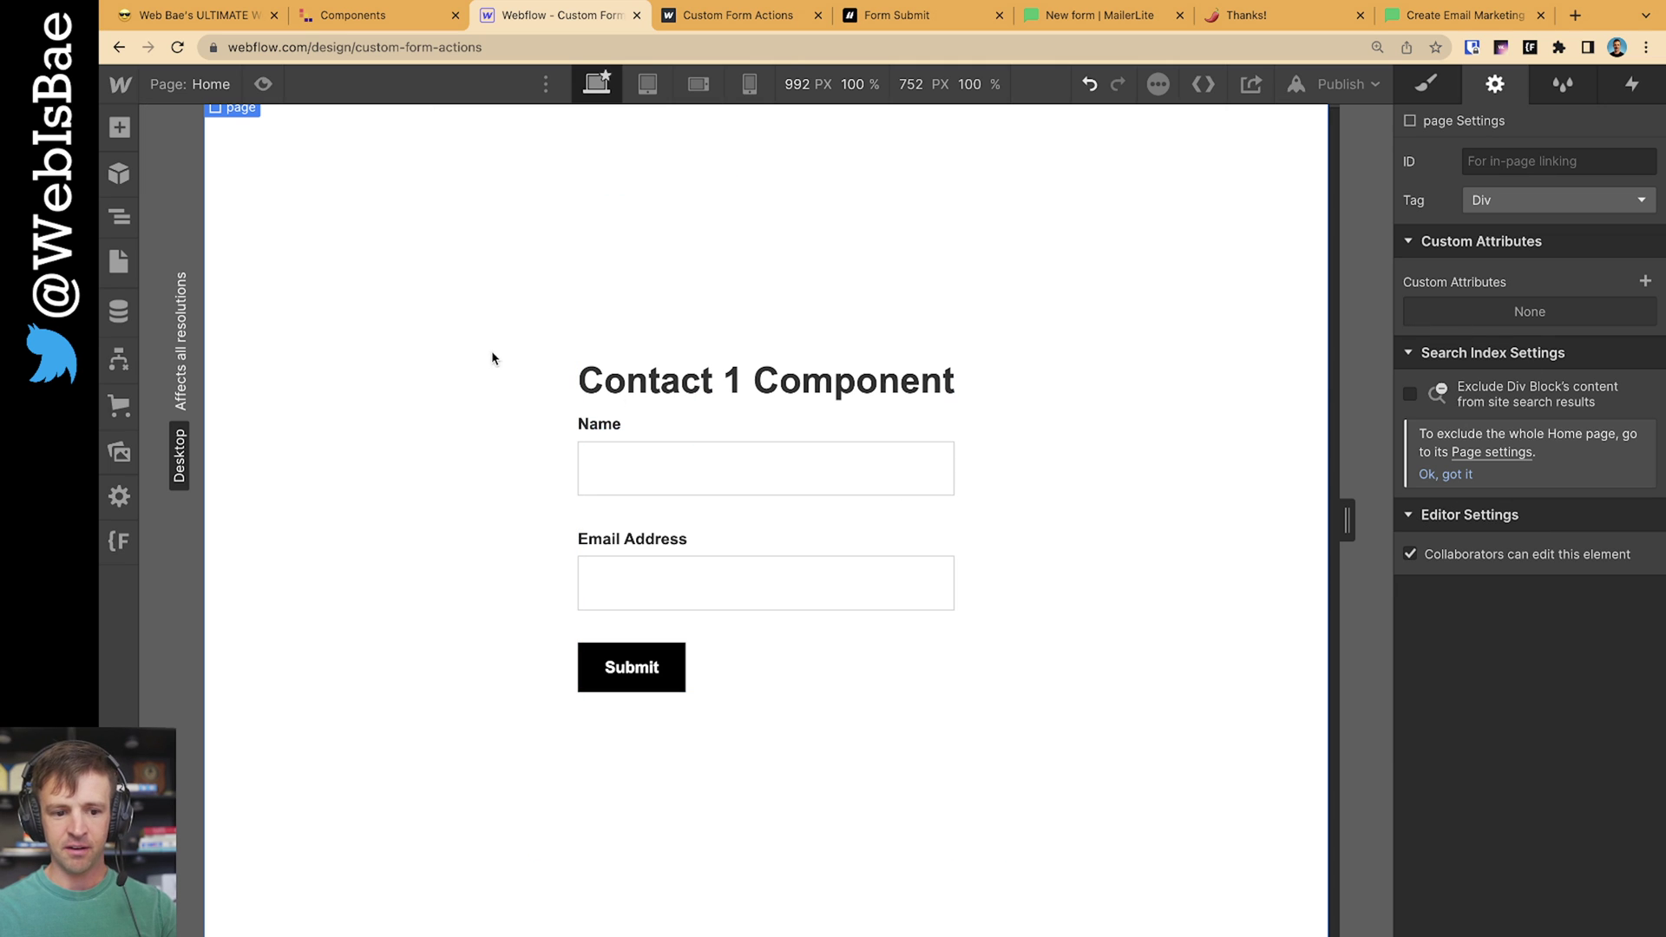
{"action": "left_click", "coordinate": [729, 522]}
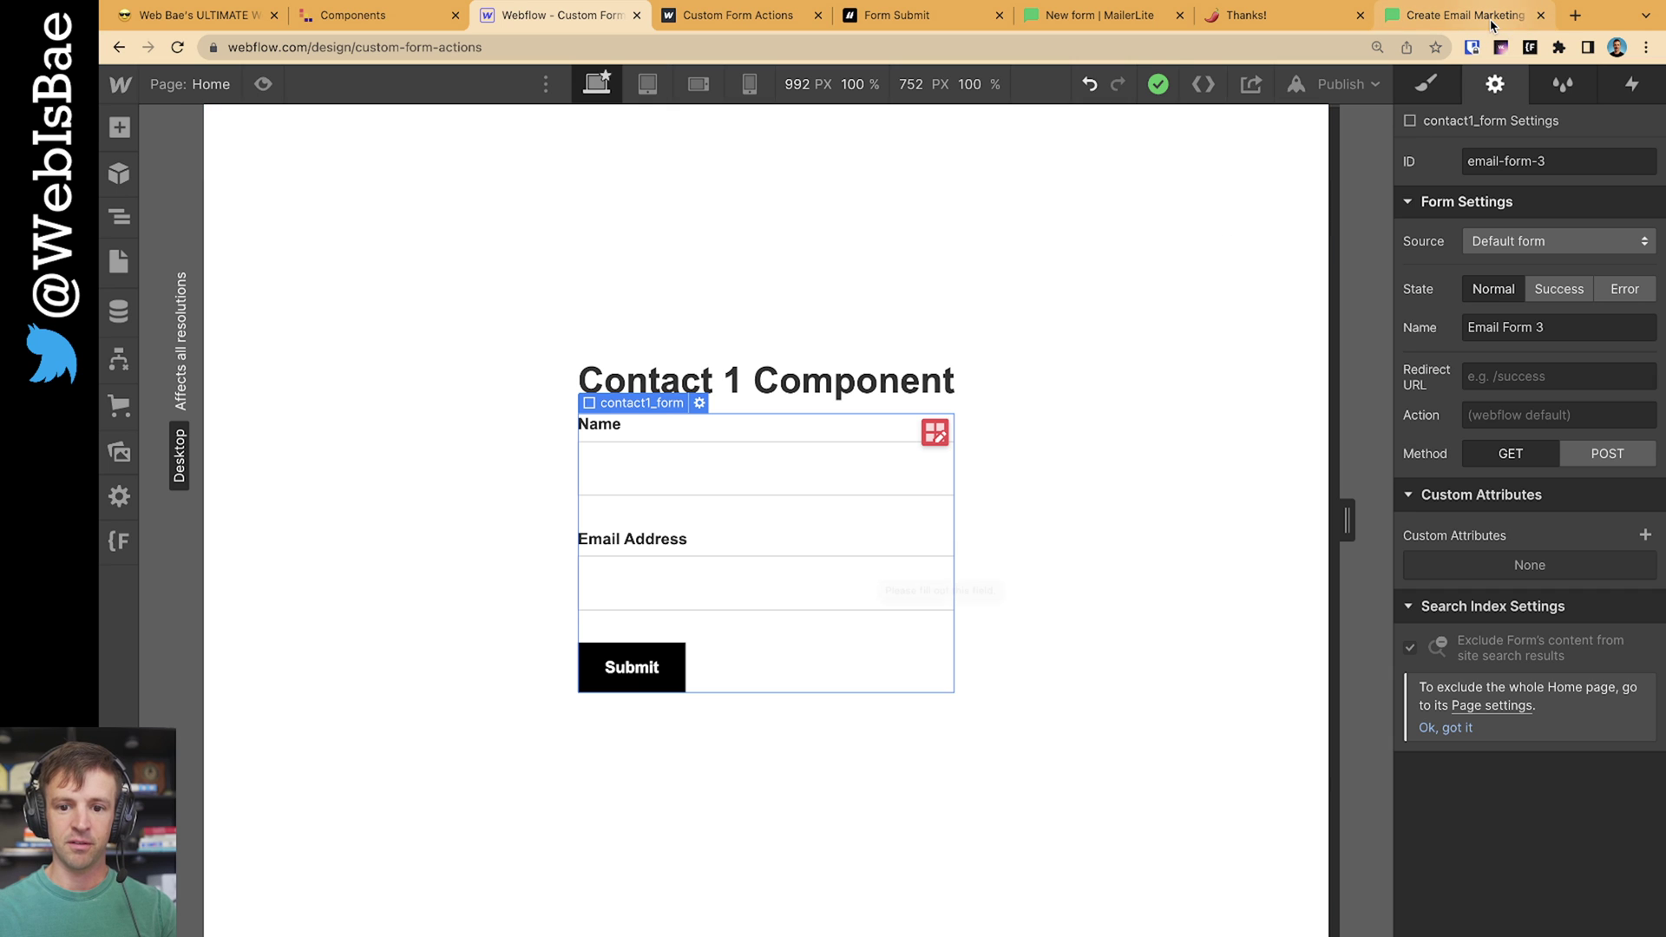
{"action": "left_click", "coordinate": [1456, 27]}
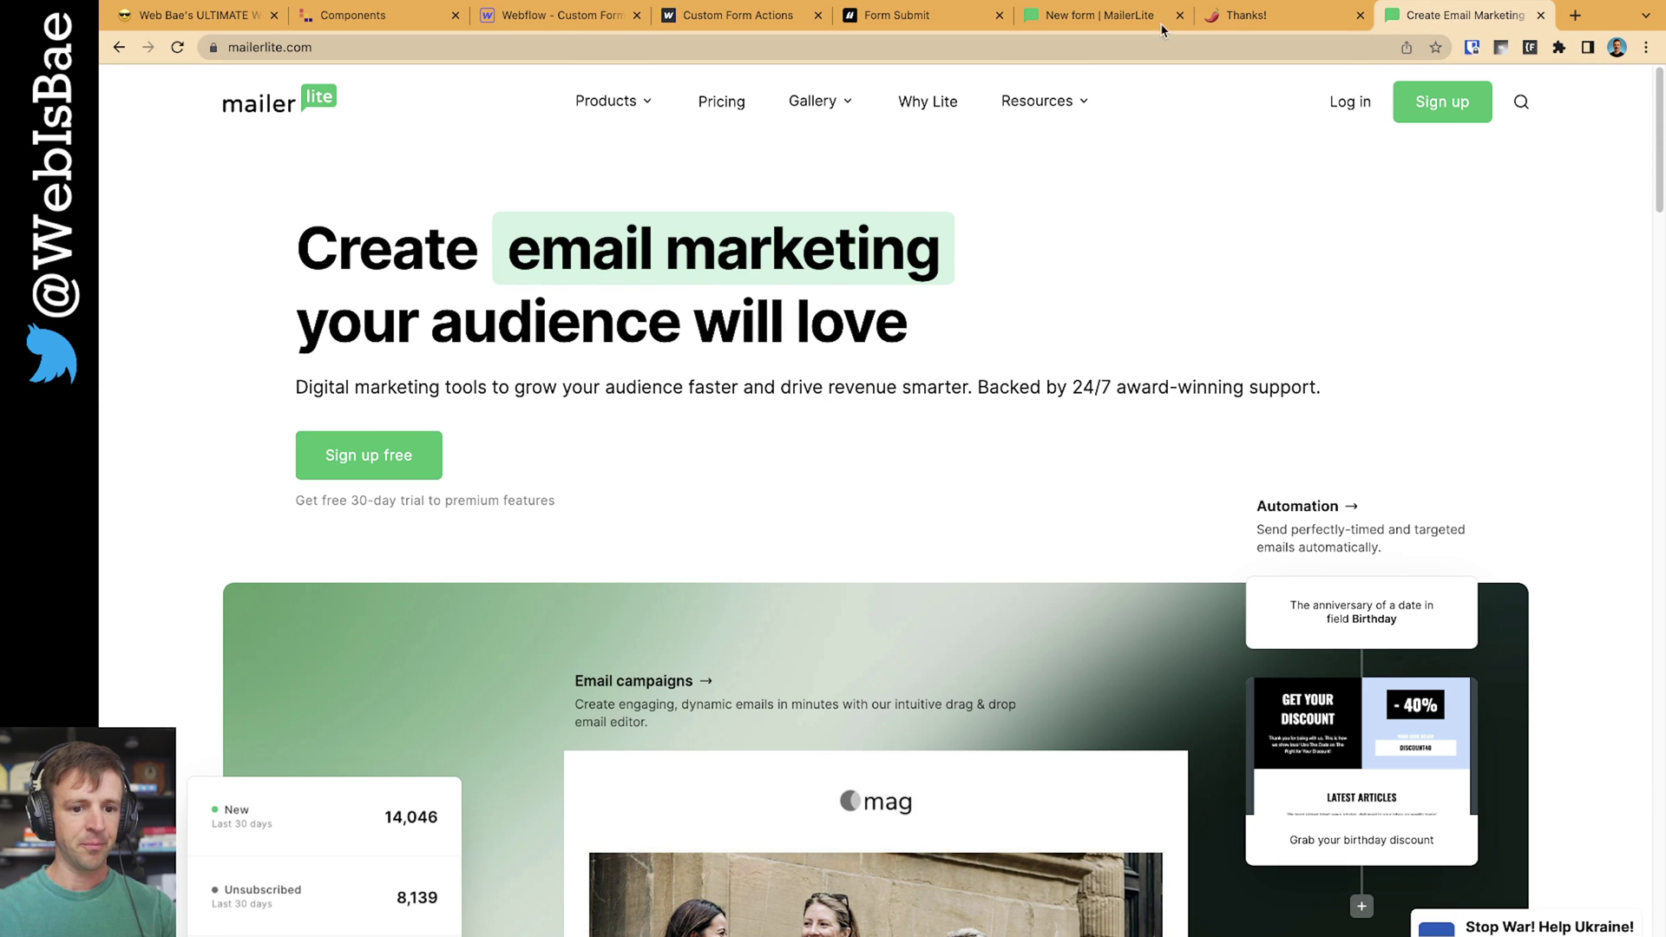
Create an embedded MailerLite form named 'YouTube Test form' and save it
{"action": "left_click", "coordinate": [1102, 17]}
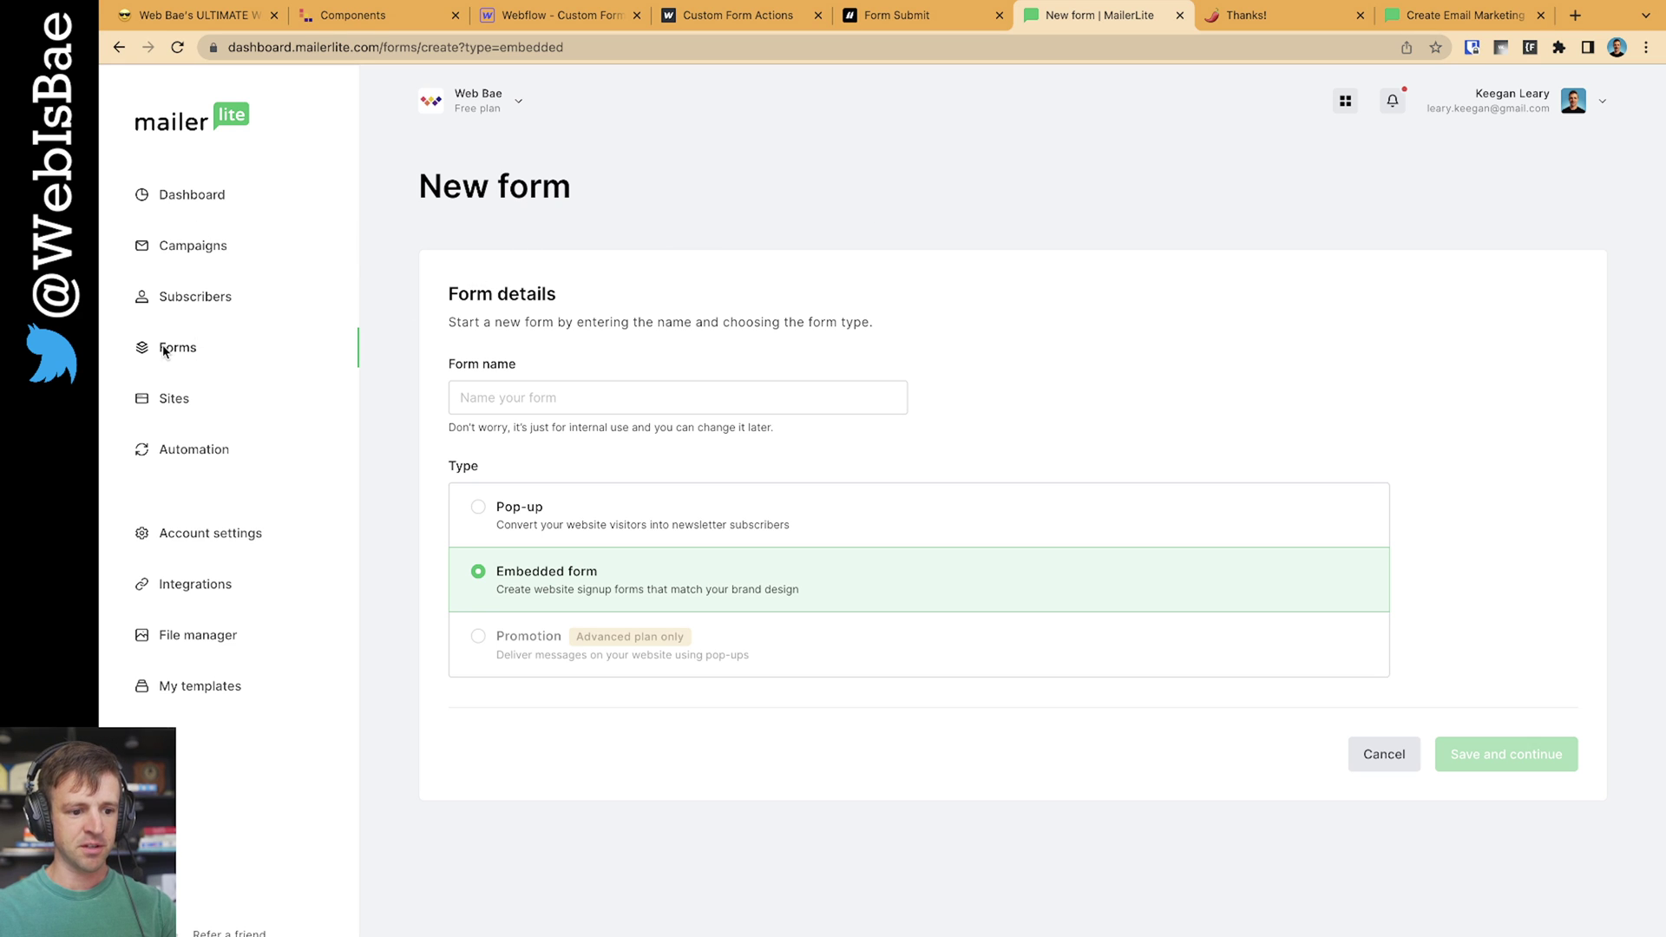
{"action": "left_click_drag", "start_coordinate": [568, 186], "coordinate": [470, 191]}
{"action": "left_click", "coordinate": [574, 388]}
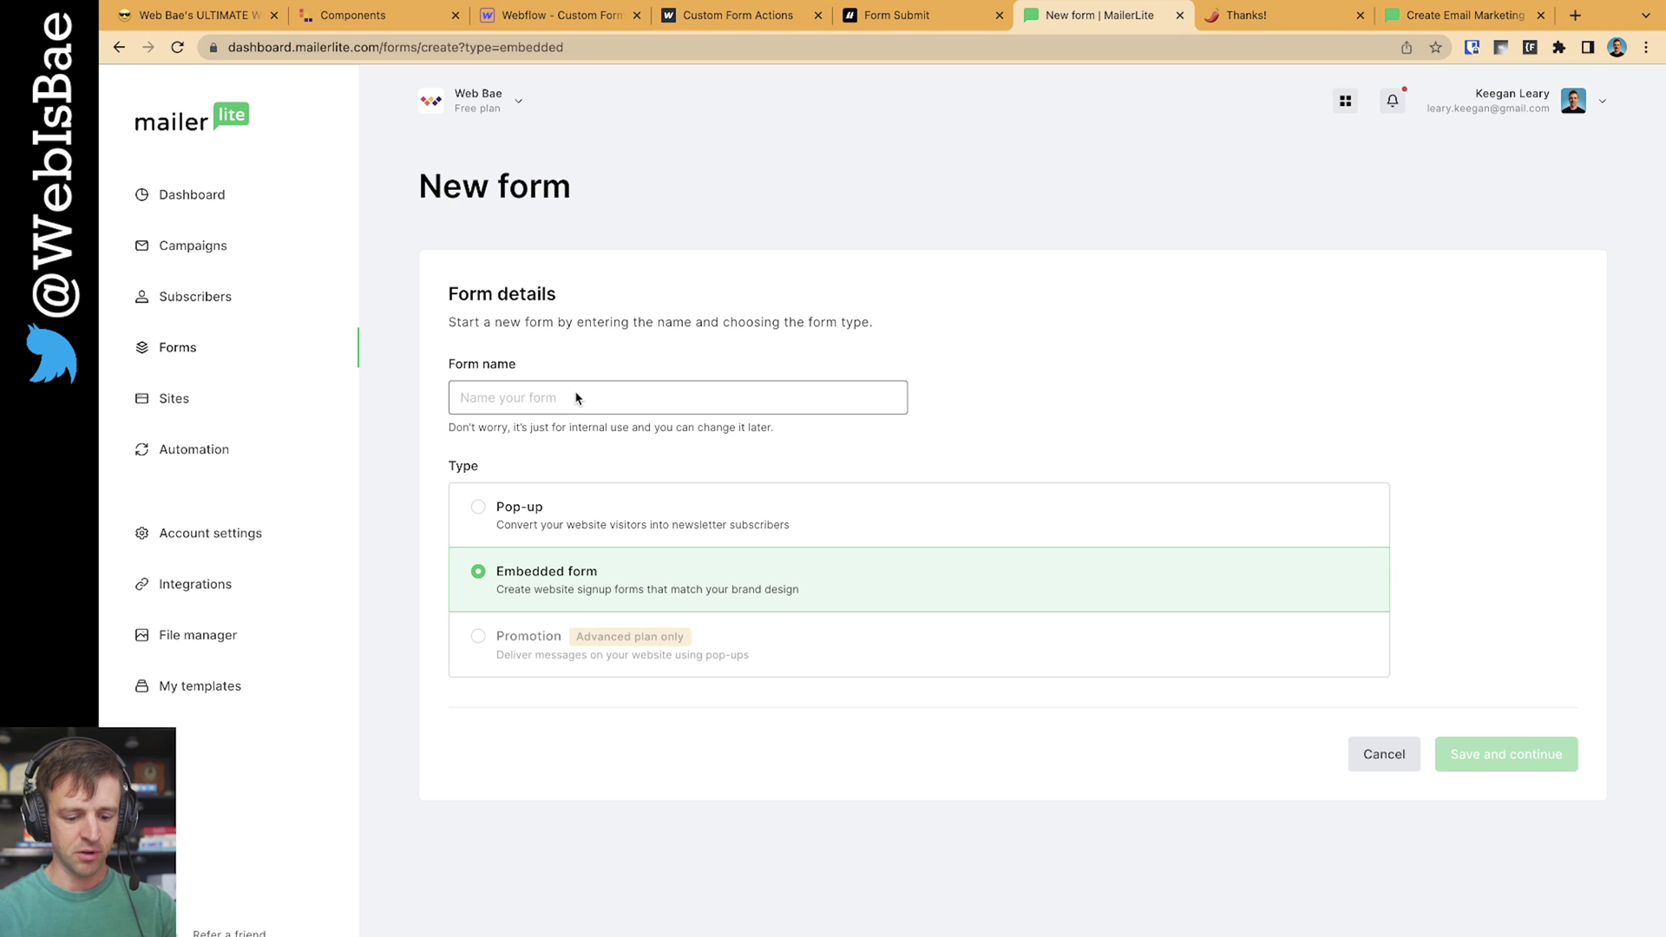
{"action": "type", "text": "YouTube Tes"}
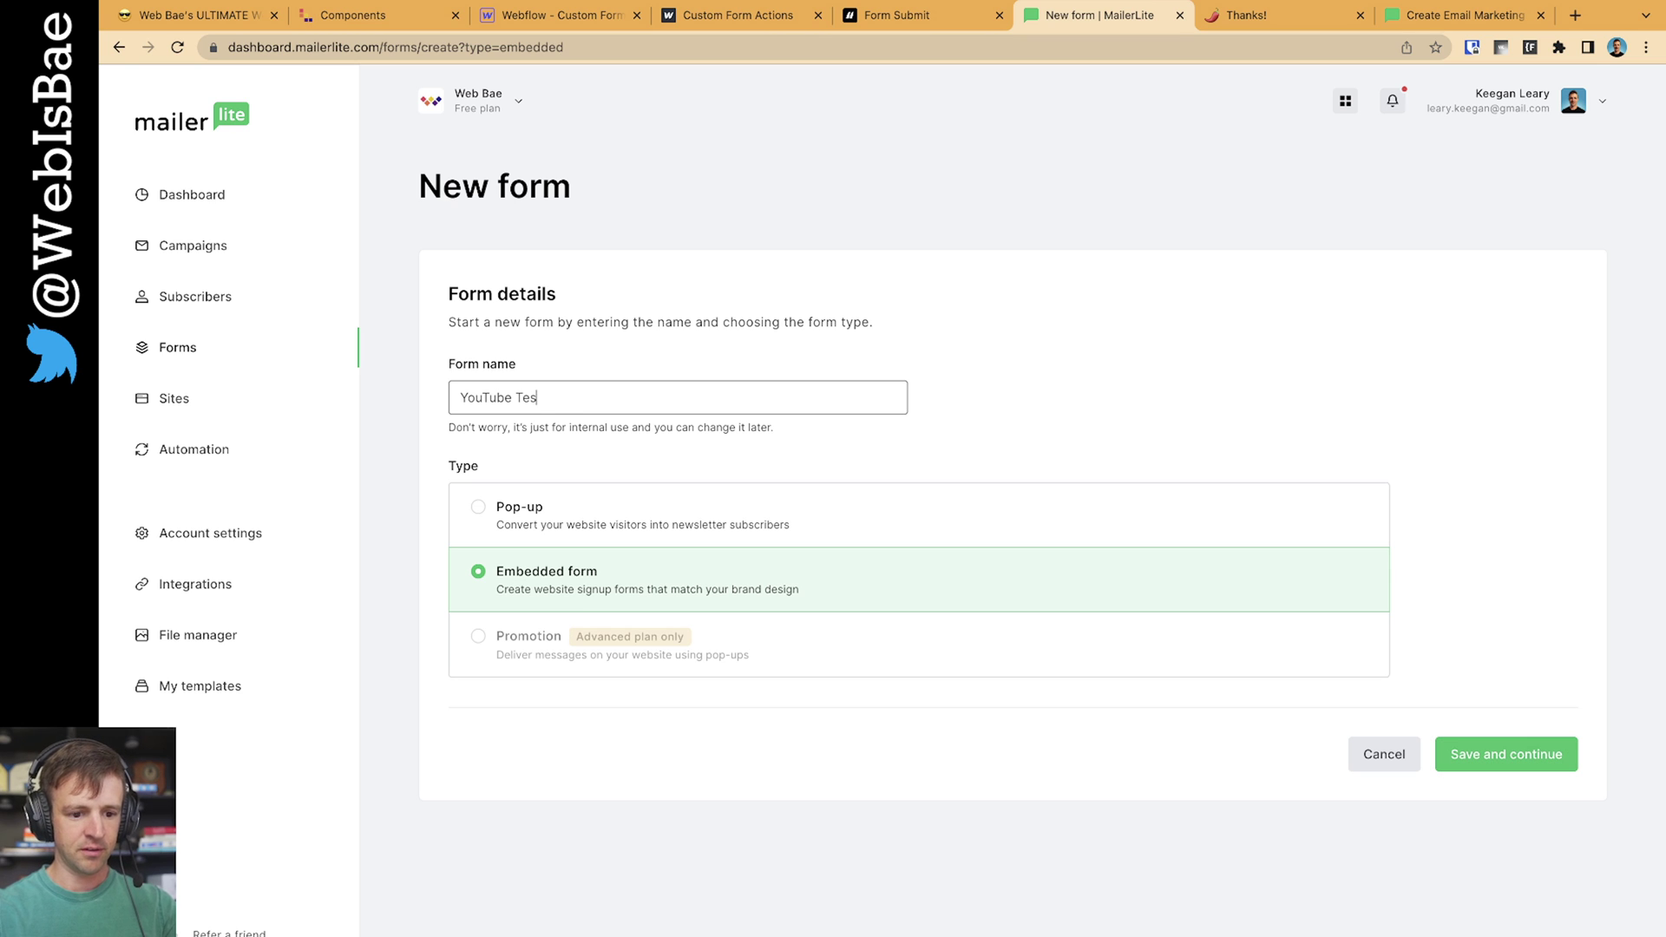
{"action": "type", "text": "t form"}
{"action": "left_click", "coordinate": [477, 574]}
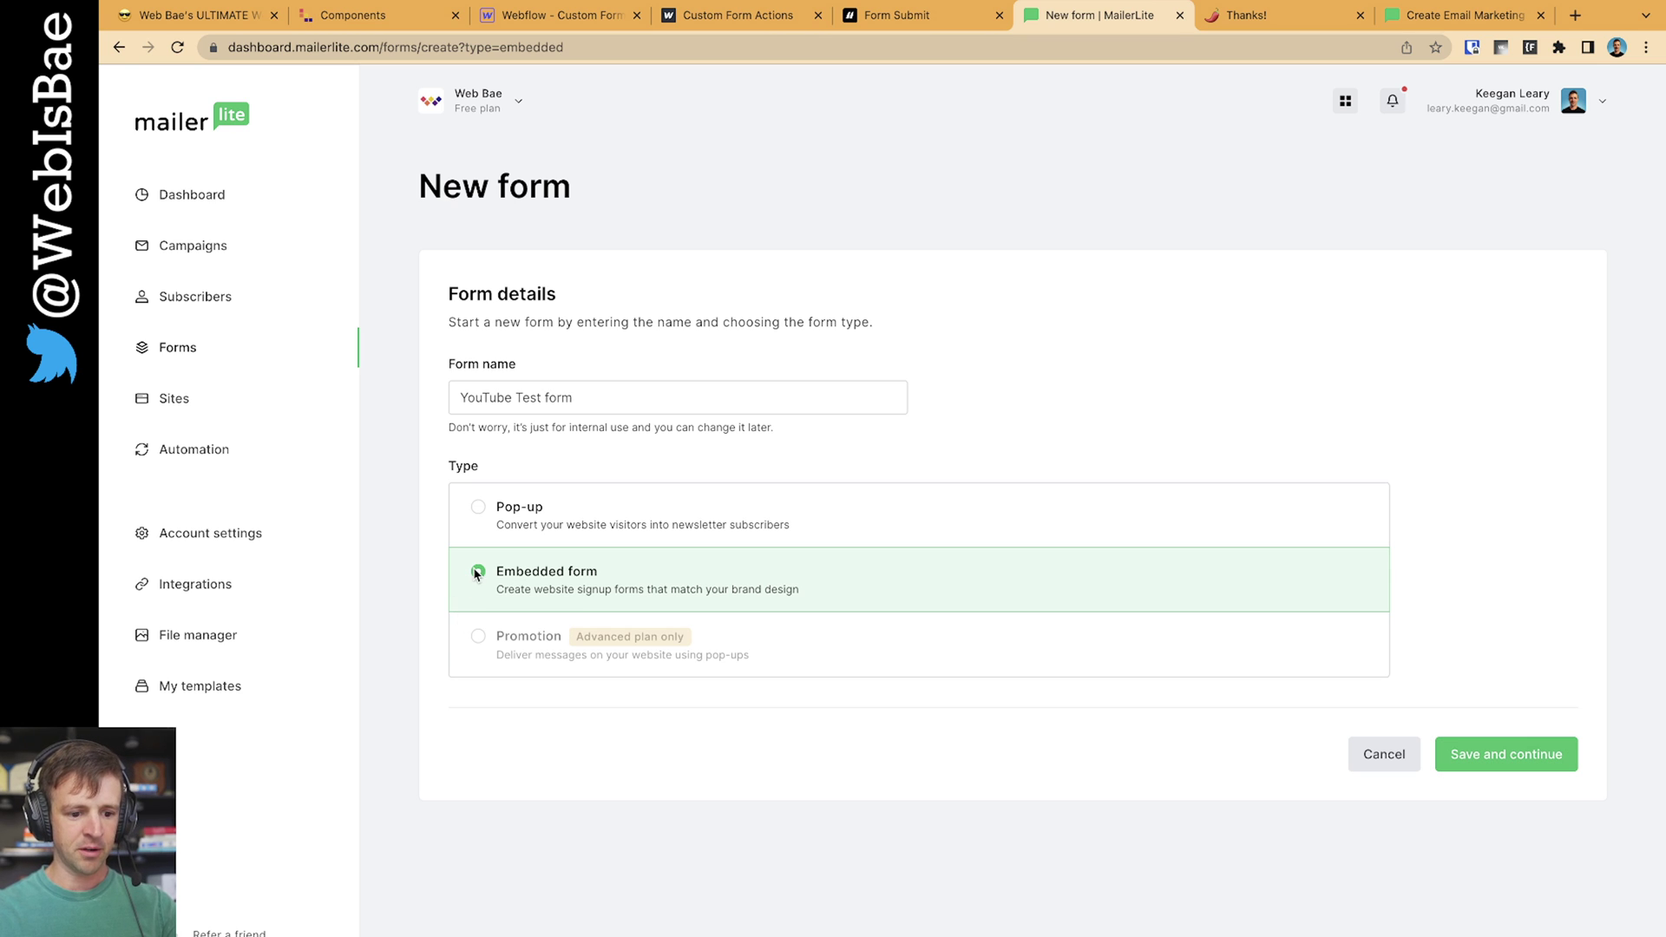
{"action": "left_click", "coordinate": [1486, 756]}
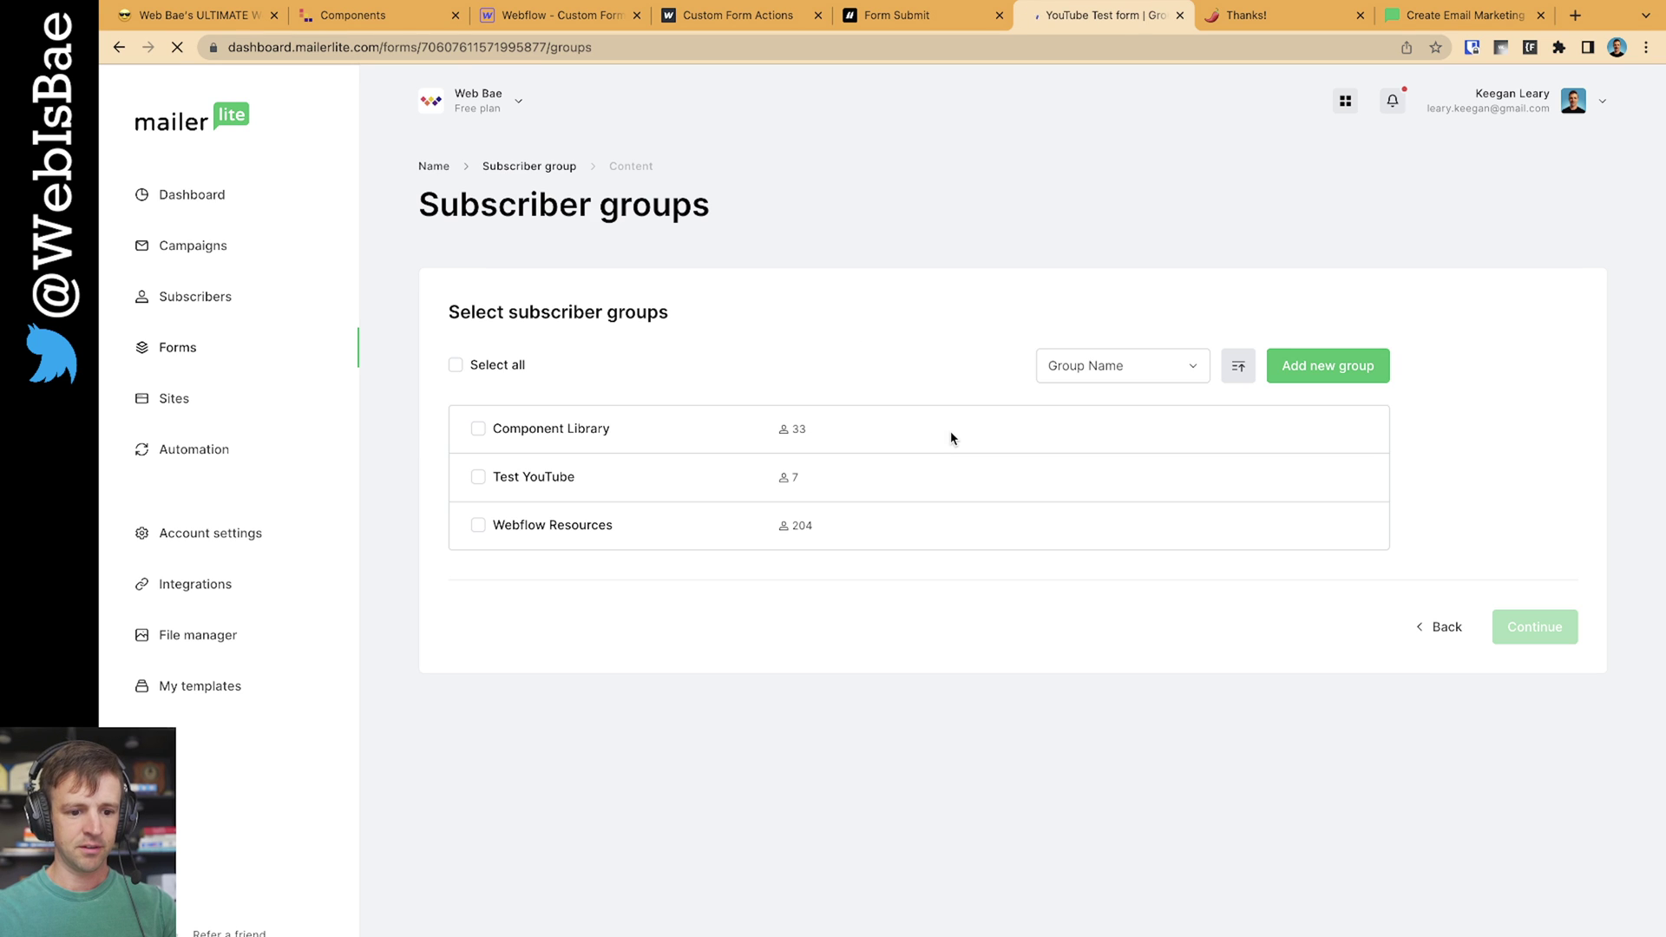
Assign a newly created 'Test YT' subscriber group to the form instead of Test YouTube
{"action": "left_click", "coordinate": [504, 479]}
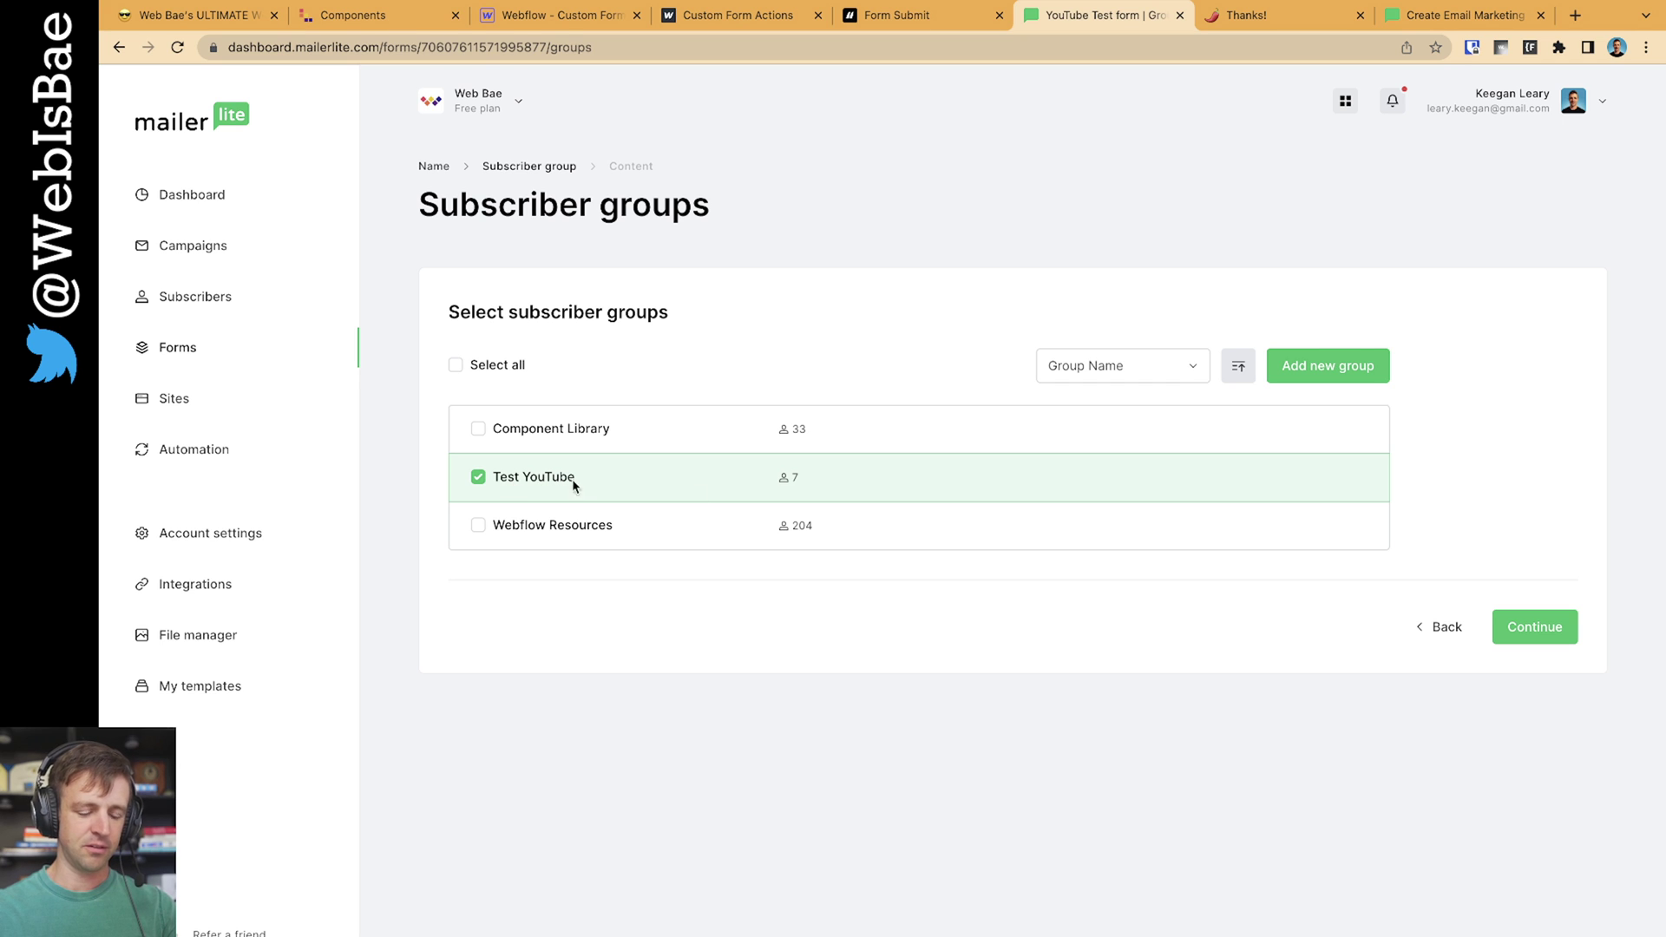
{"action": "left_click", "coordinate": [477, 477]}
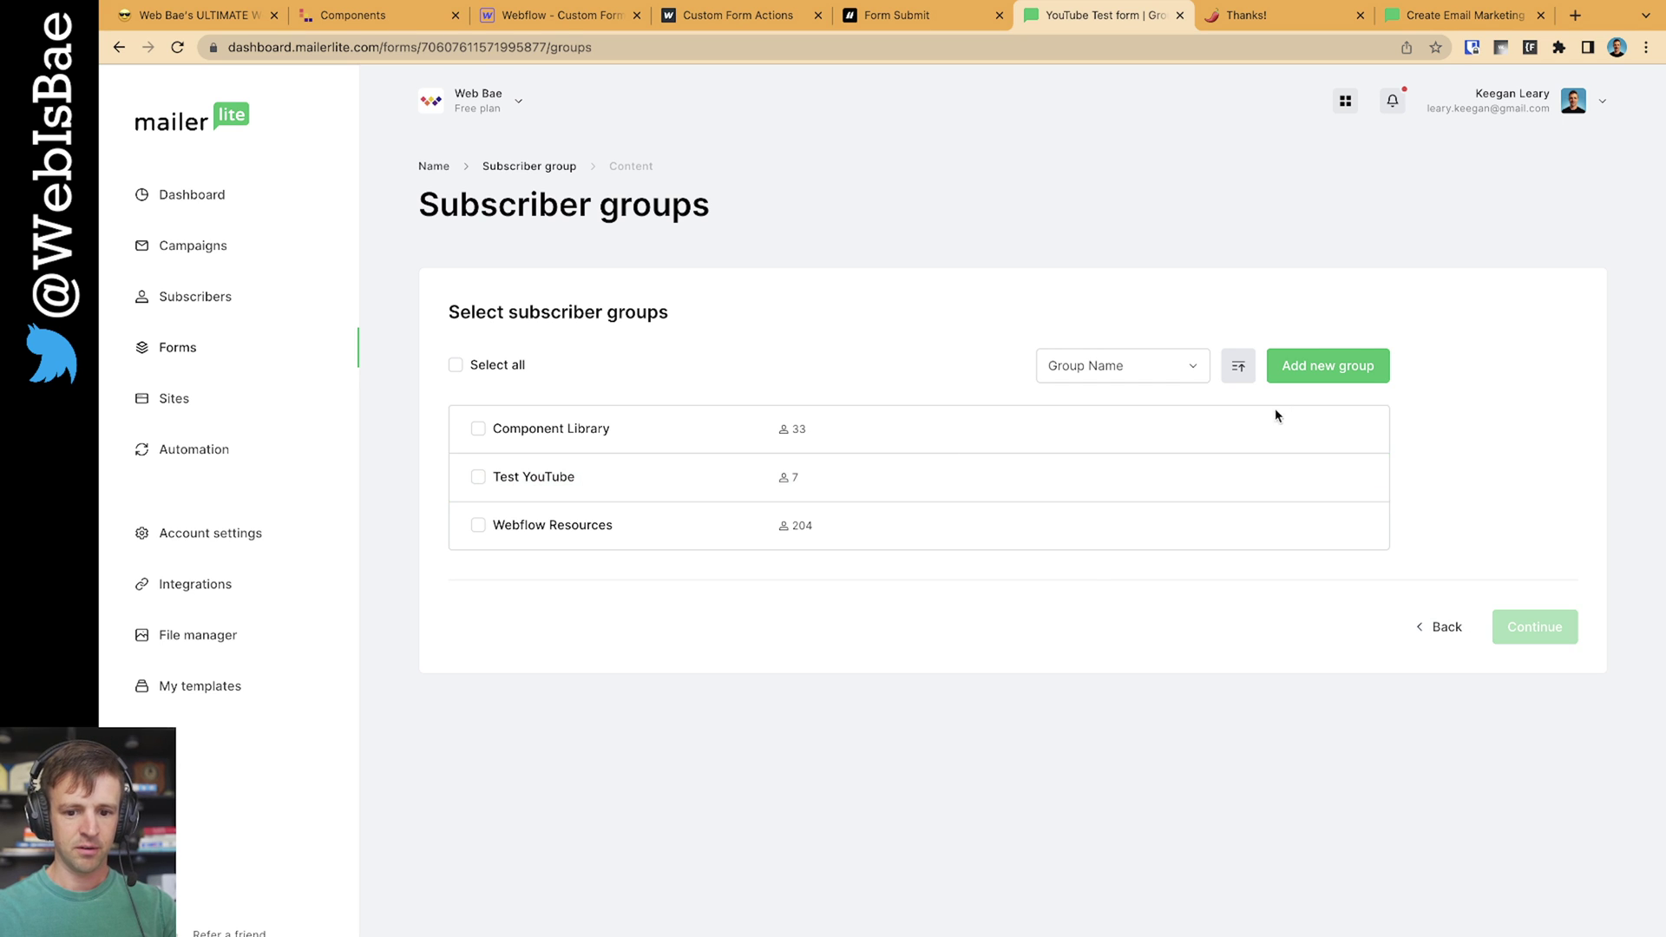
{"action": "left_click", "coordinate": [1310, 368]}
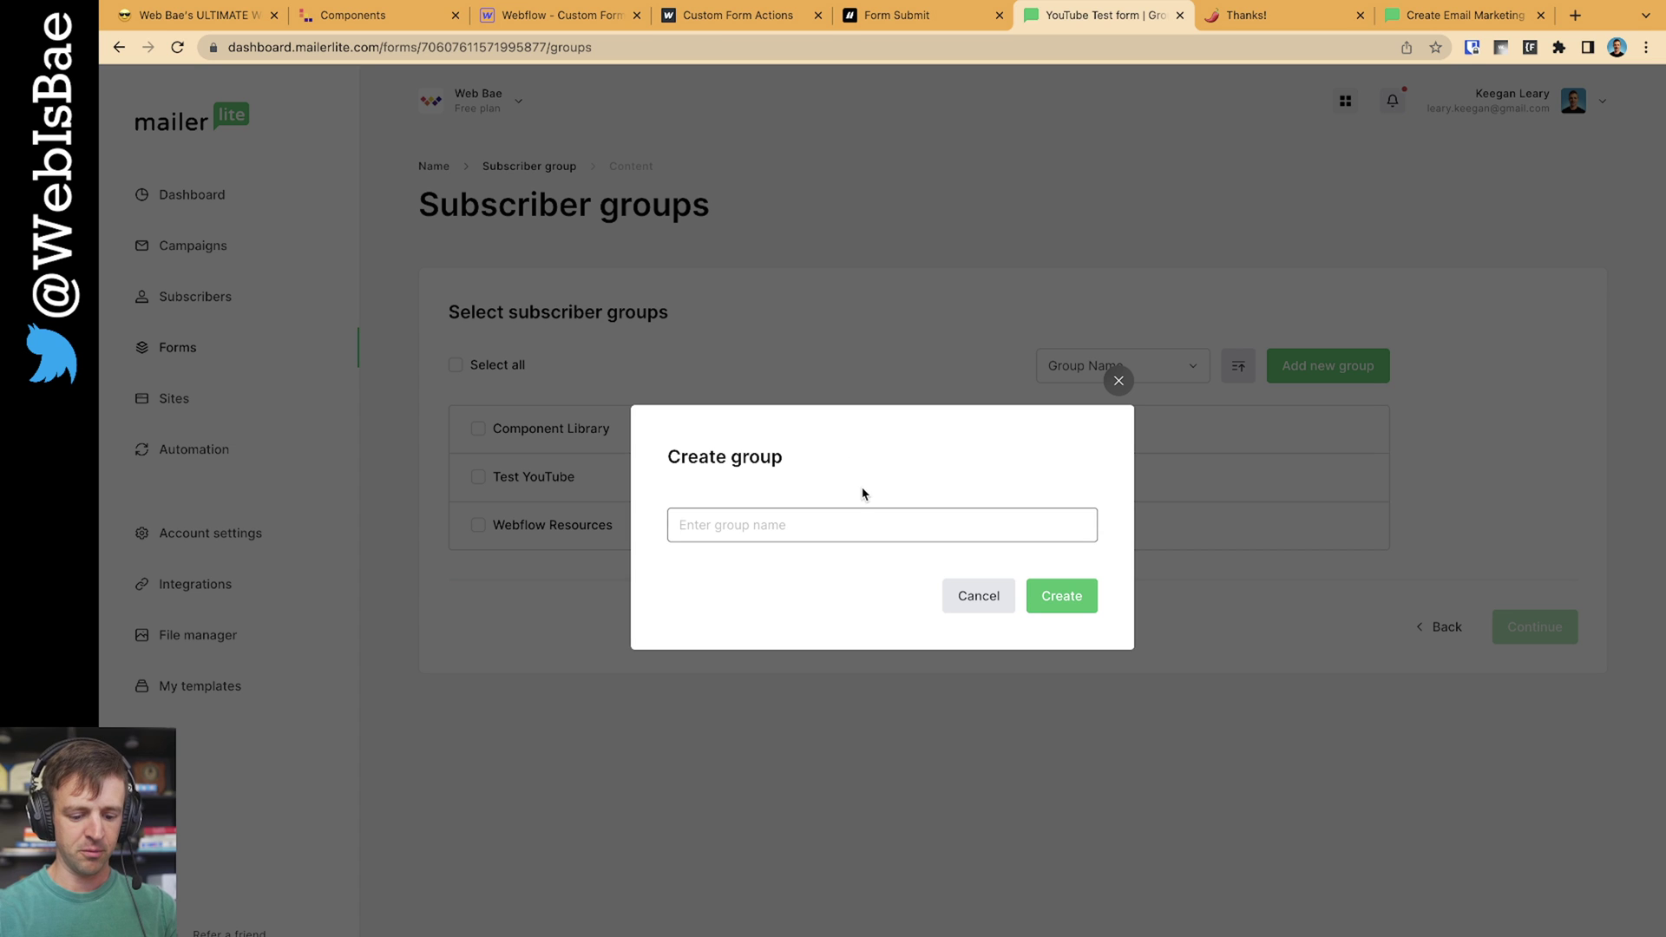
{"action": "type", "text": "Test YT"}
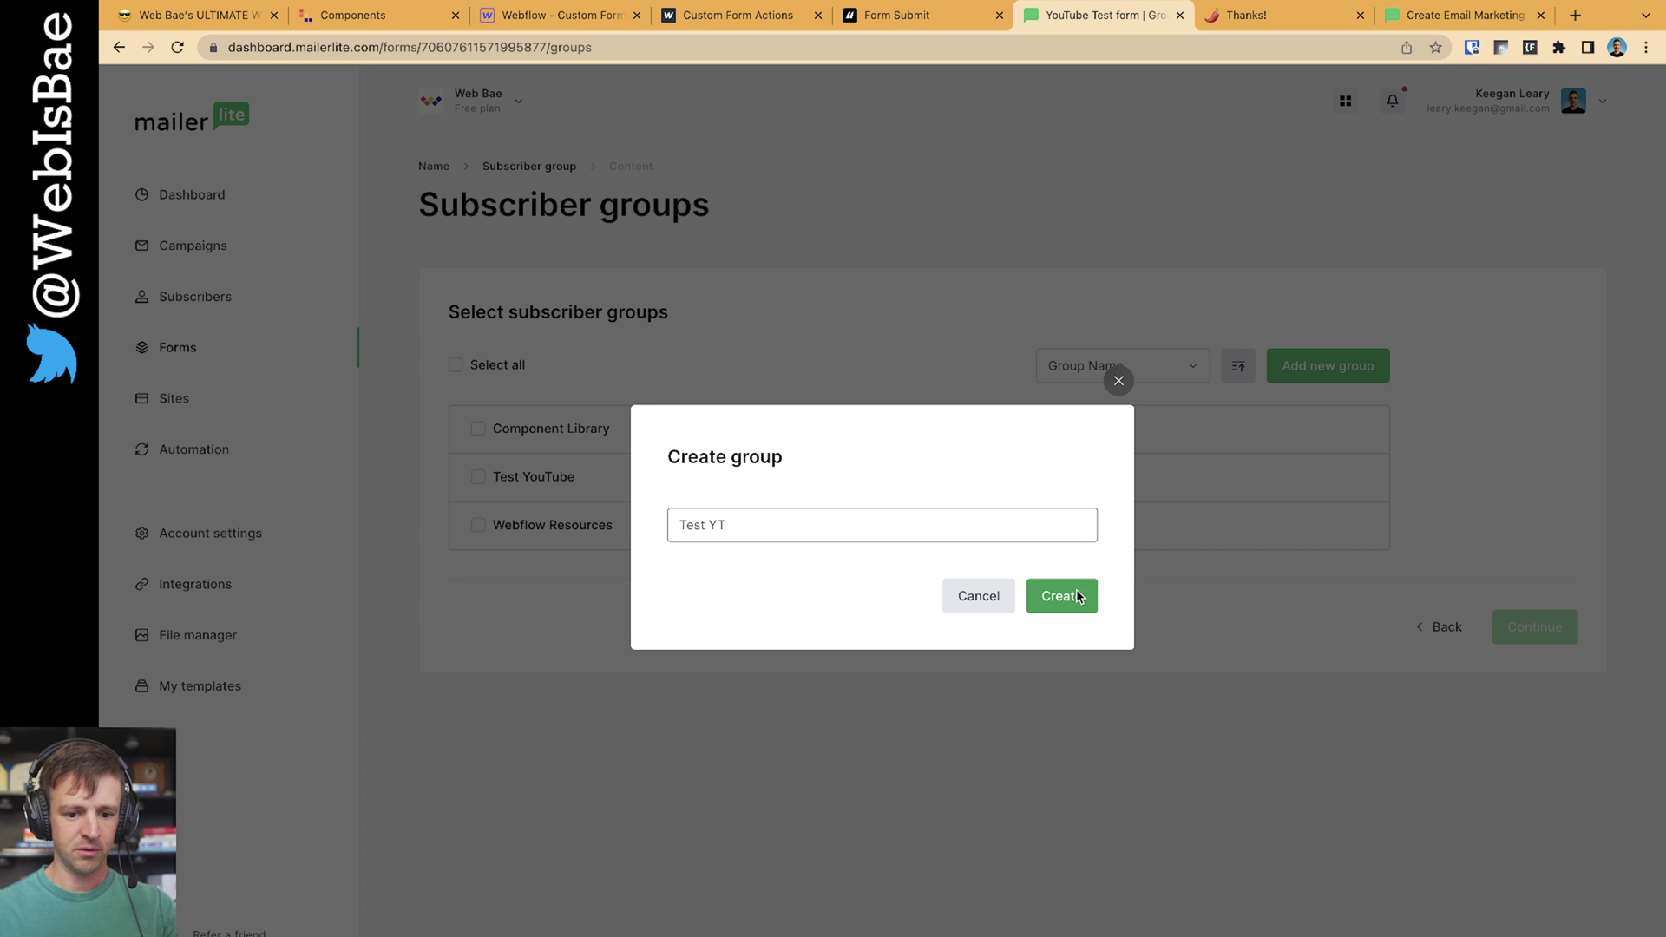
{"action": "left_click", "coordinate": [1073, 597]}
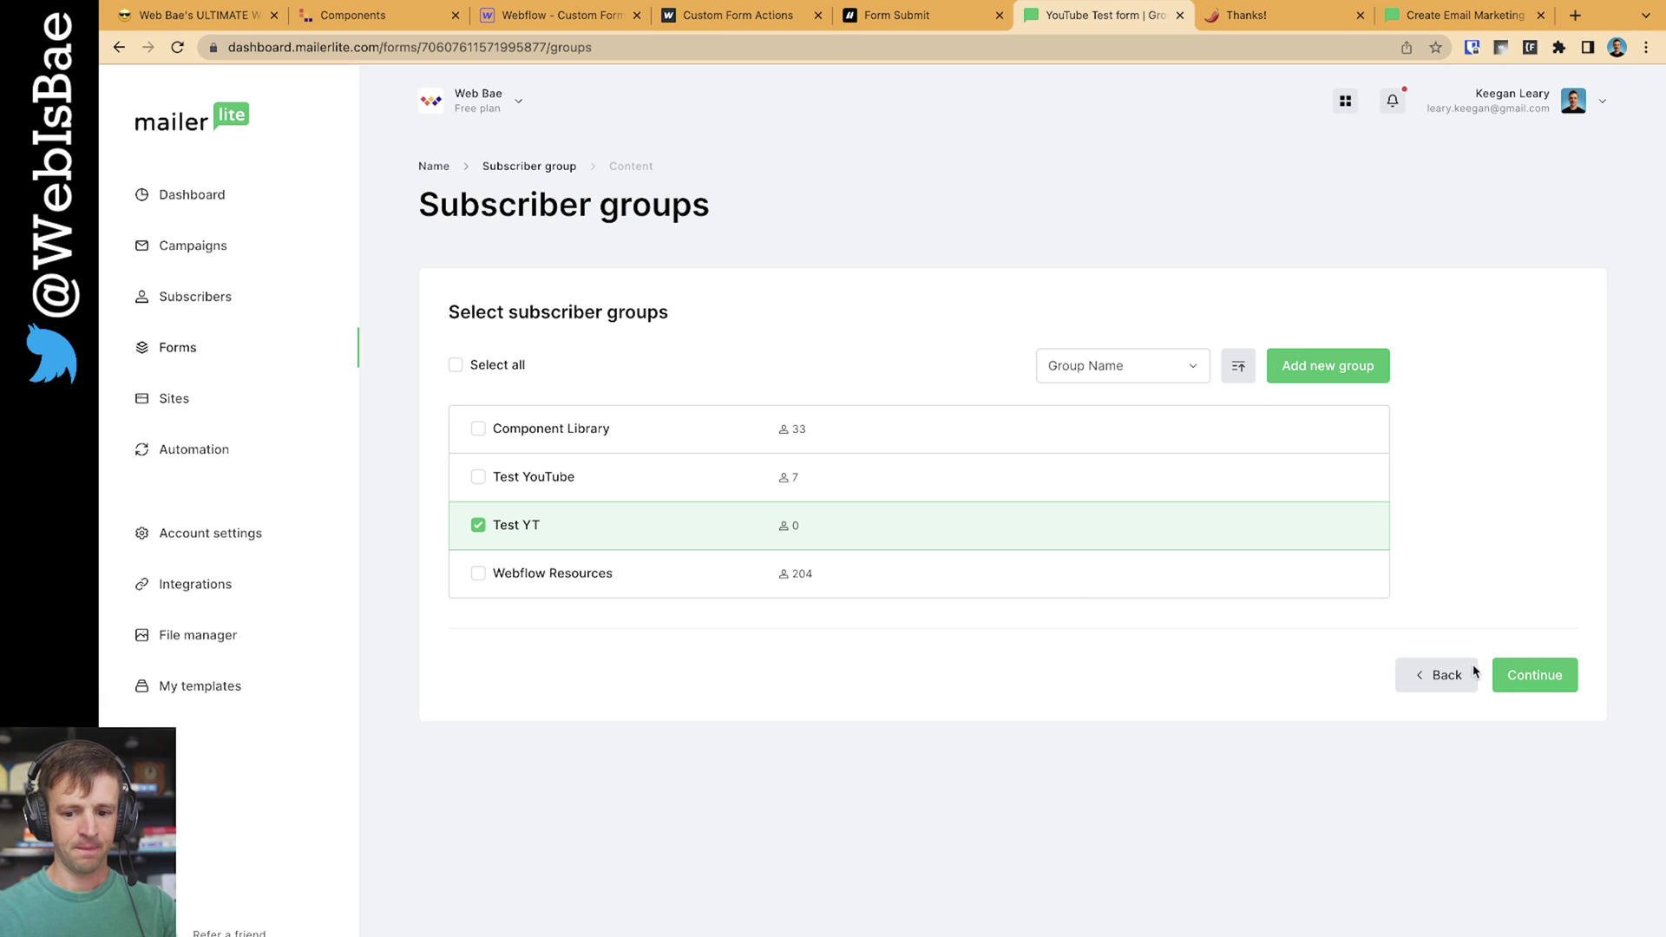
{"action": "left_click", "coordinate": [1519, 677]}
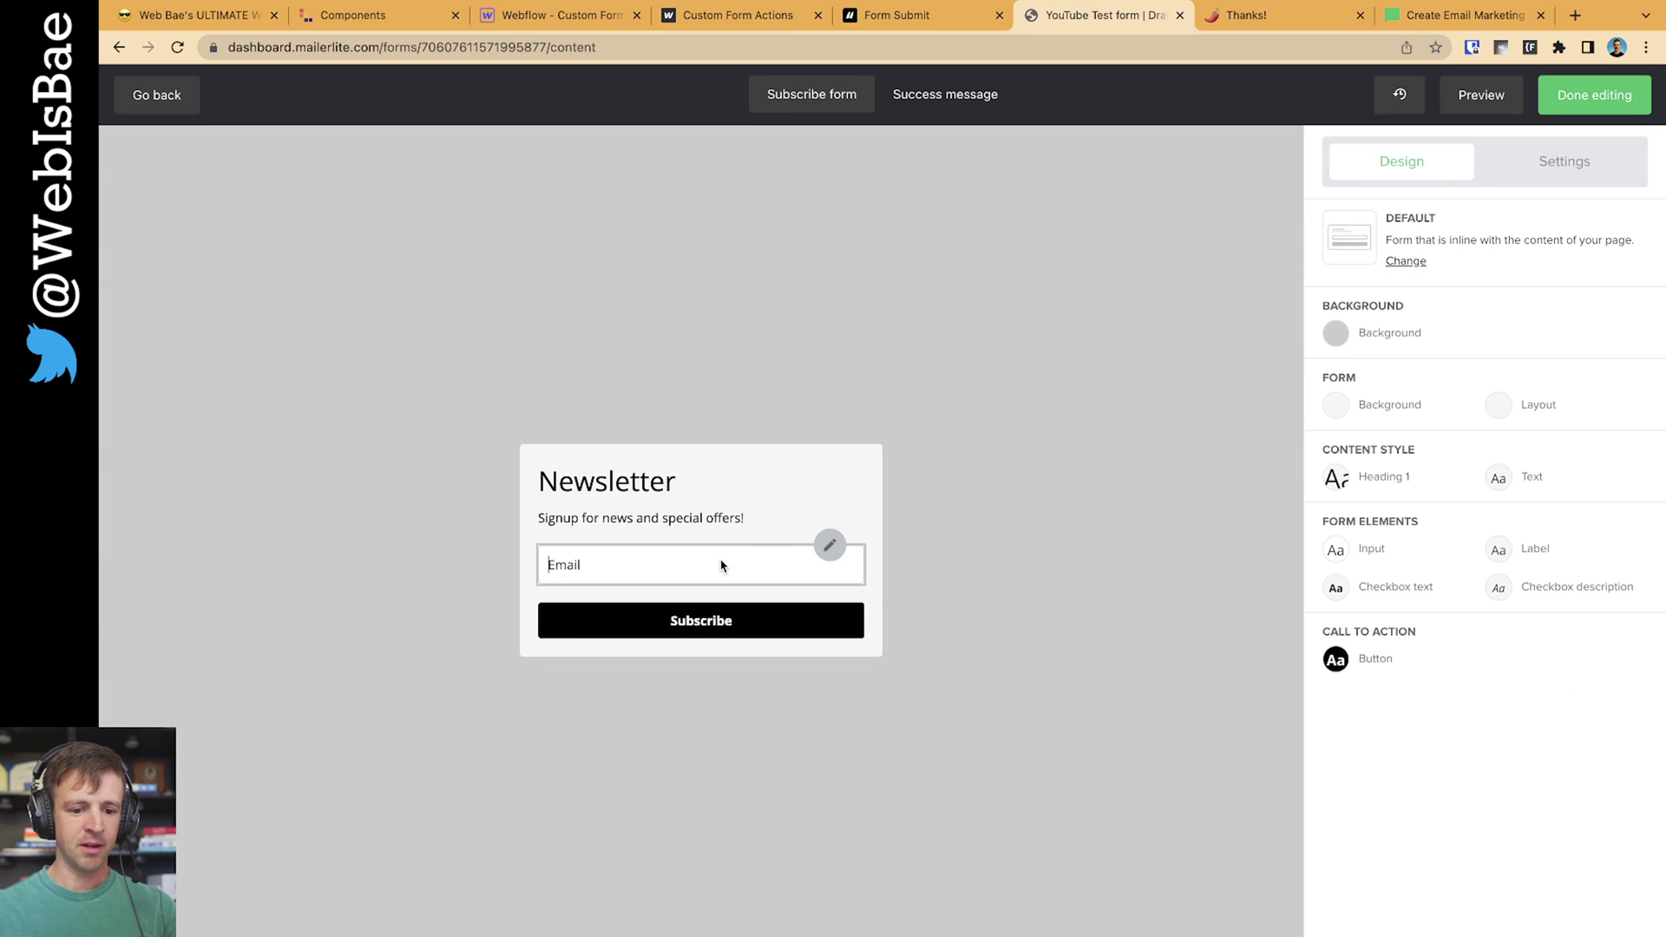
Add a Name field above Email in the Newsletter form, save both fields, and finish editing
{"action": "left_click", "coordinate": [567, 564]}
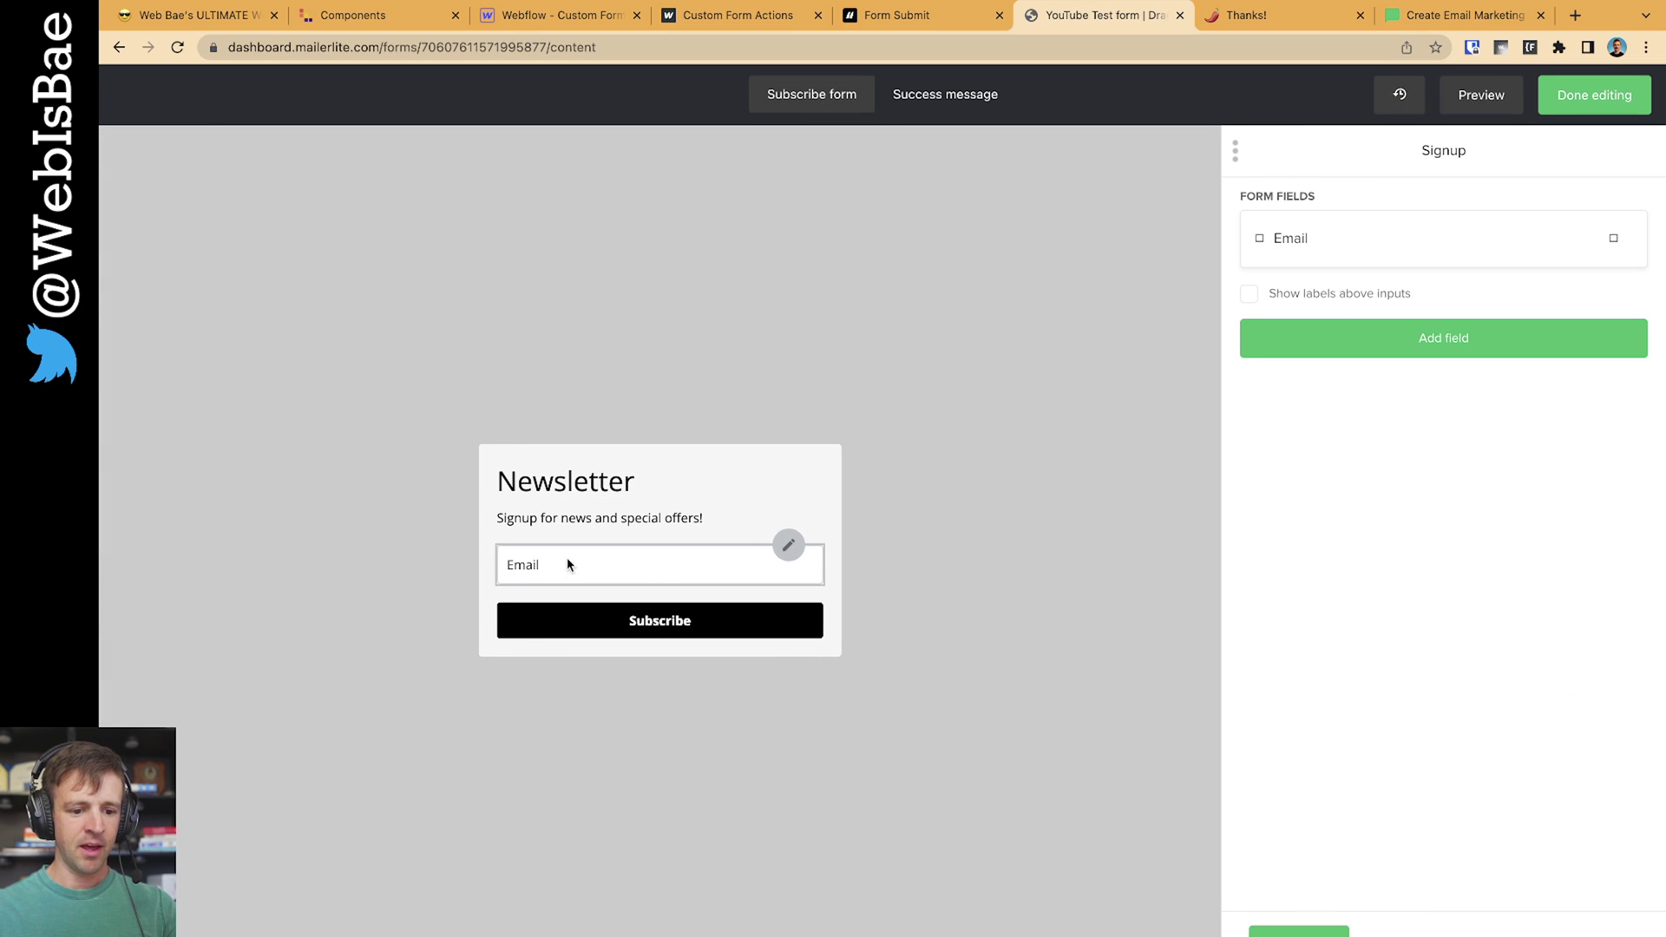
{"action": "left_click", "coordinate": [1427, 338]}
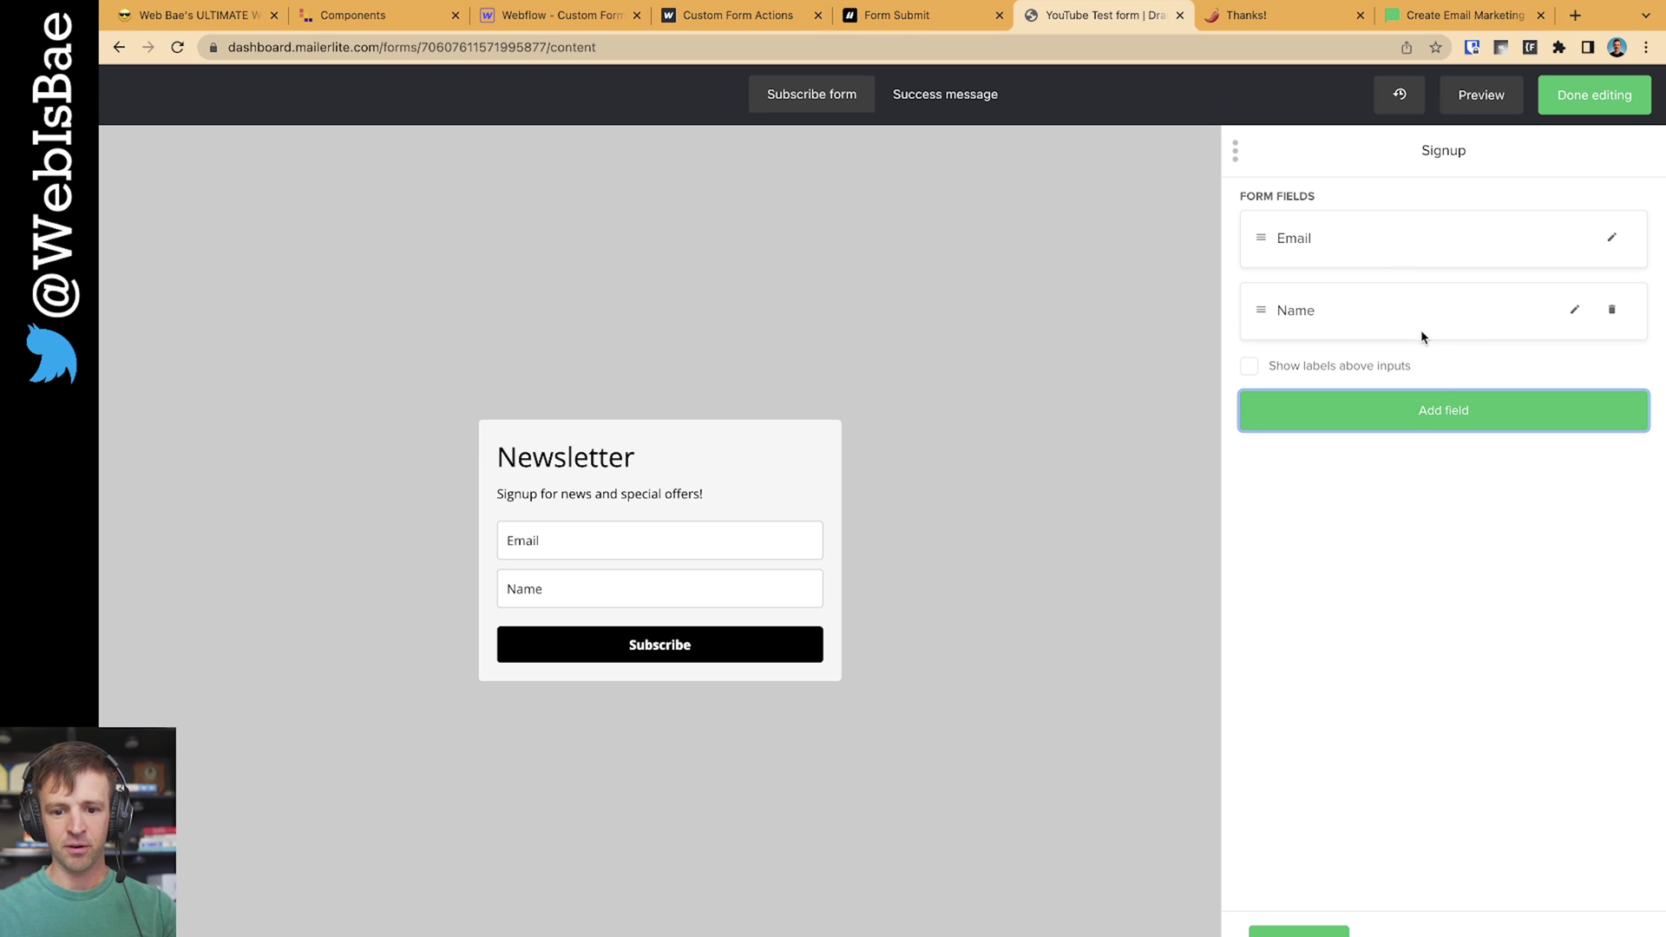
{"action": "left_click_drag", "start_coordinate": [1261, 310], "coordinate": [1262, 226]}
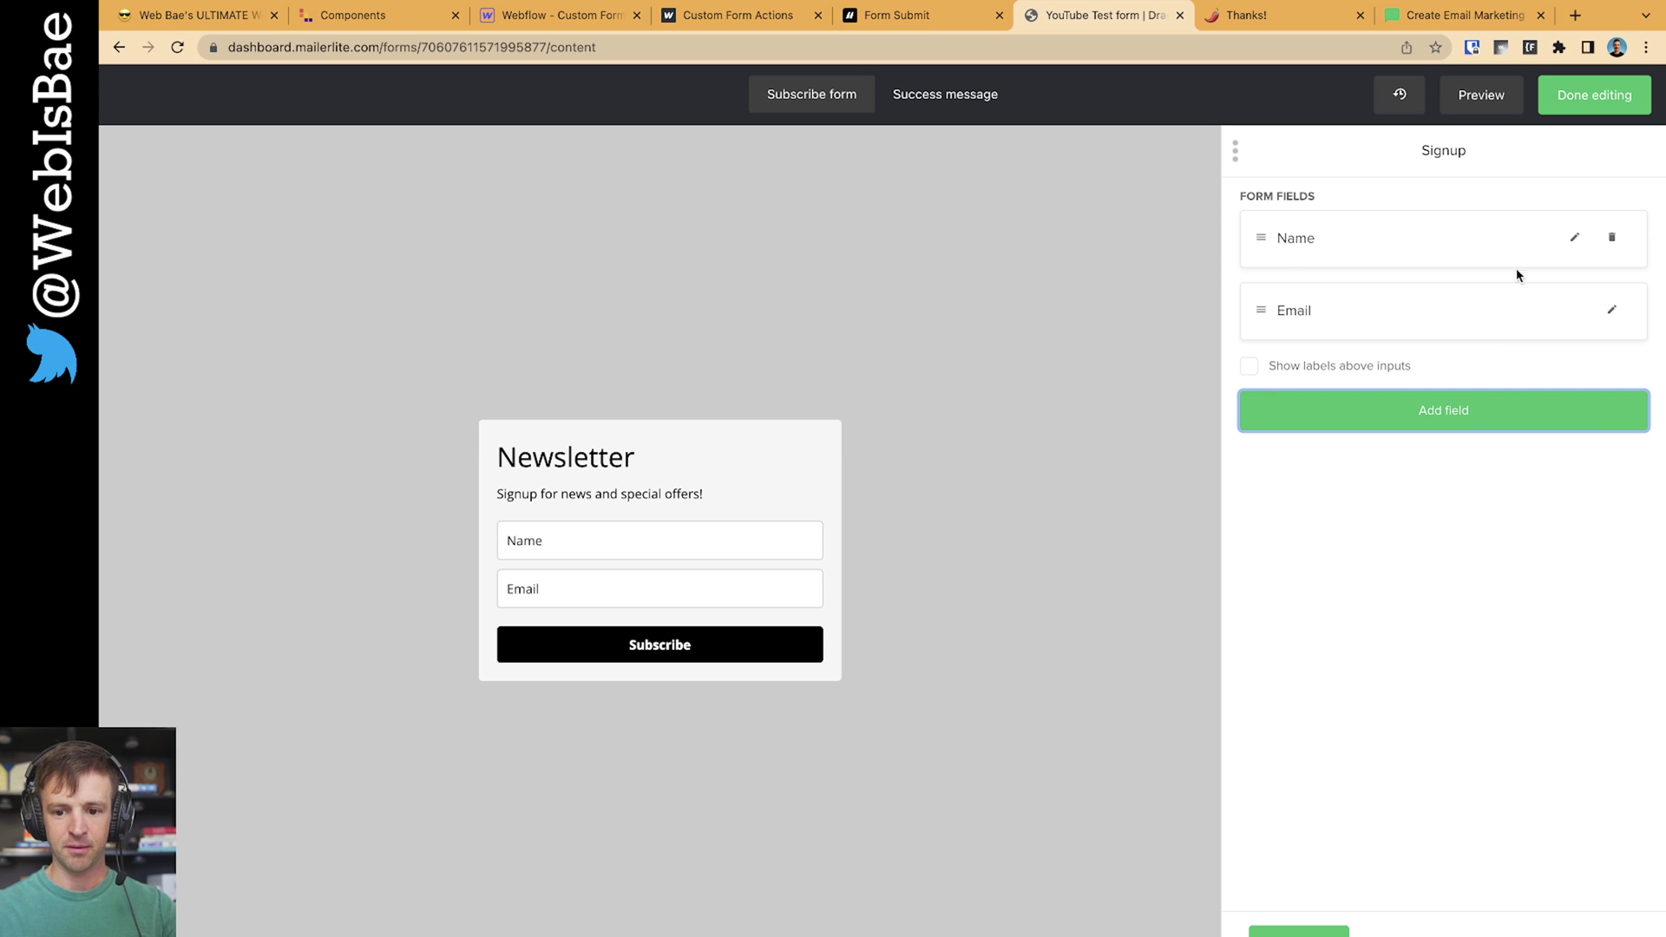
{"action": "left_click", "coordinate": [1575, 238]}
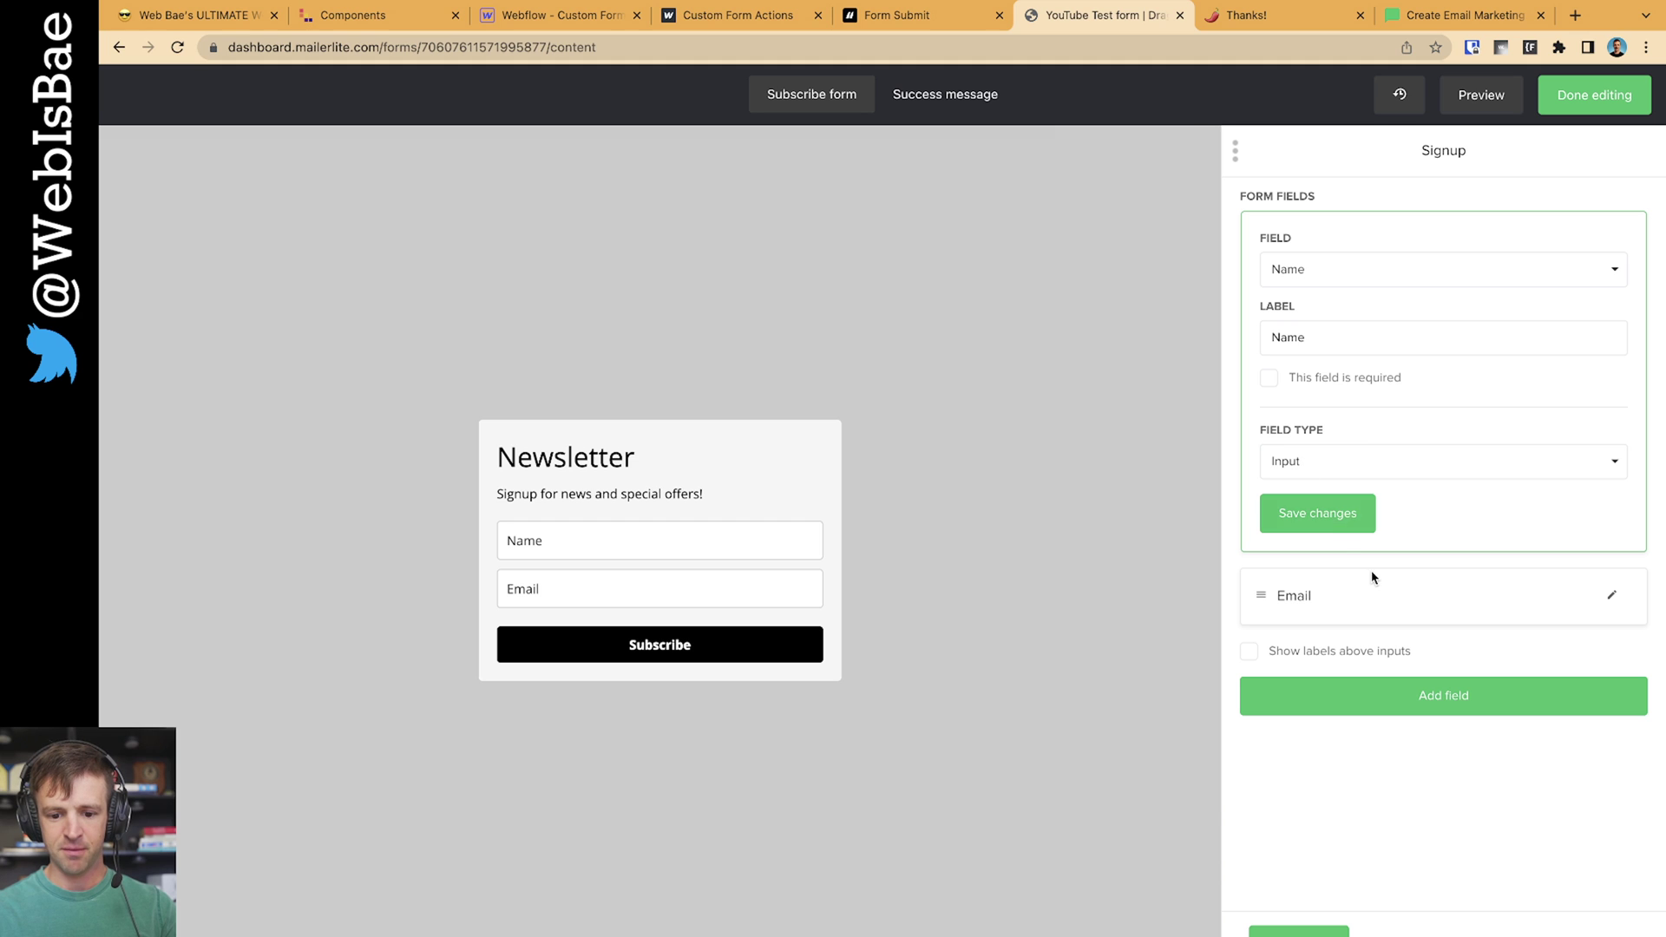
{"action": "left_click", "coordinate": [1320, 519]}
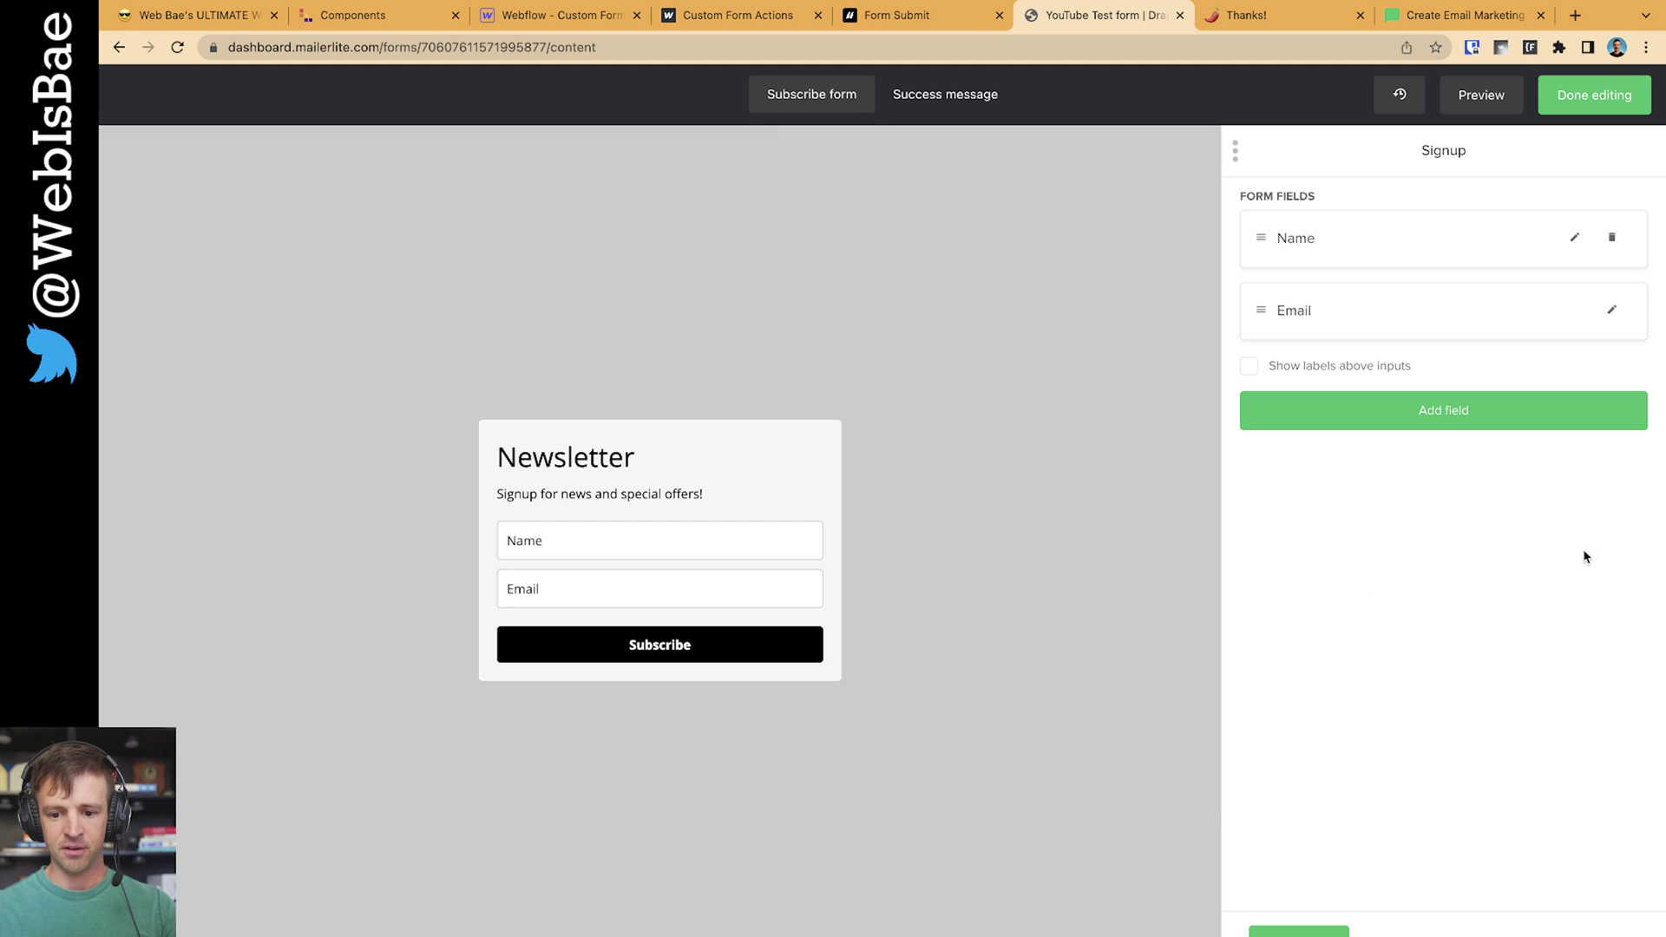
{"action": "left_click", "coordinate": [1611, 309]}
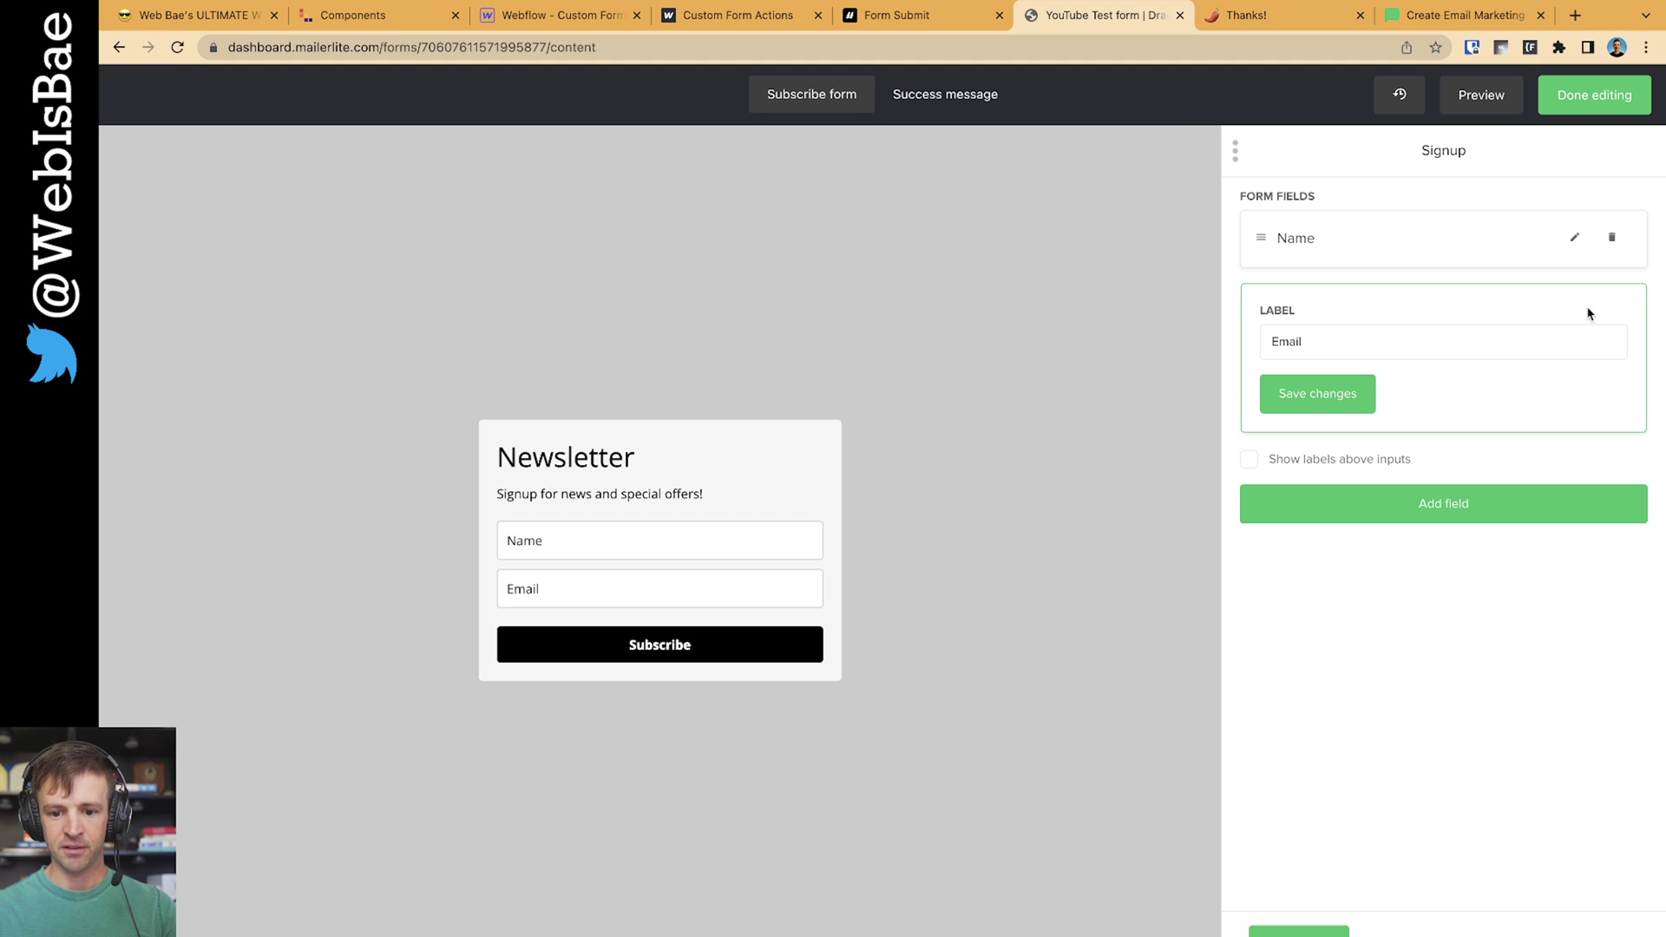
{"action": "left_click", "coordinate": [1355, 396]}
{"action": "left_click", "coordinate": [1581, 105]}
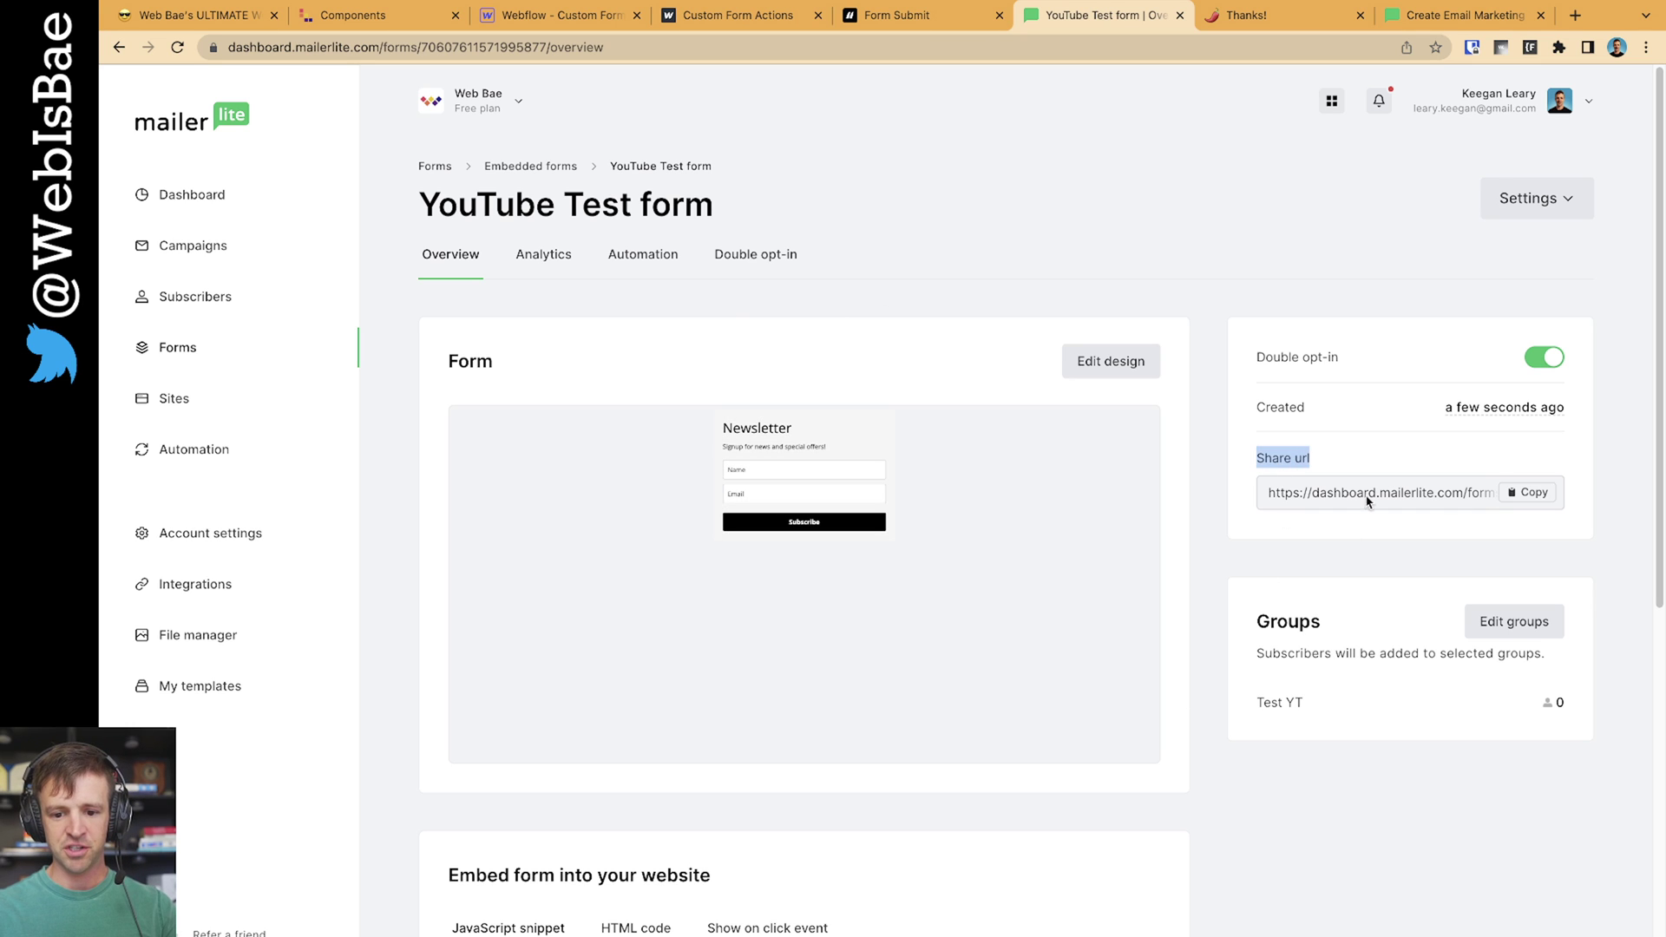
Open the form's share URL in a new browser tab
{"action": "left_click", "coordinate": [1532, 492]}
{"action": "key", "text": "ctrl+t"}
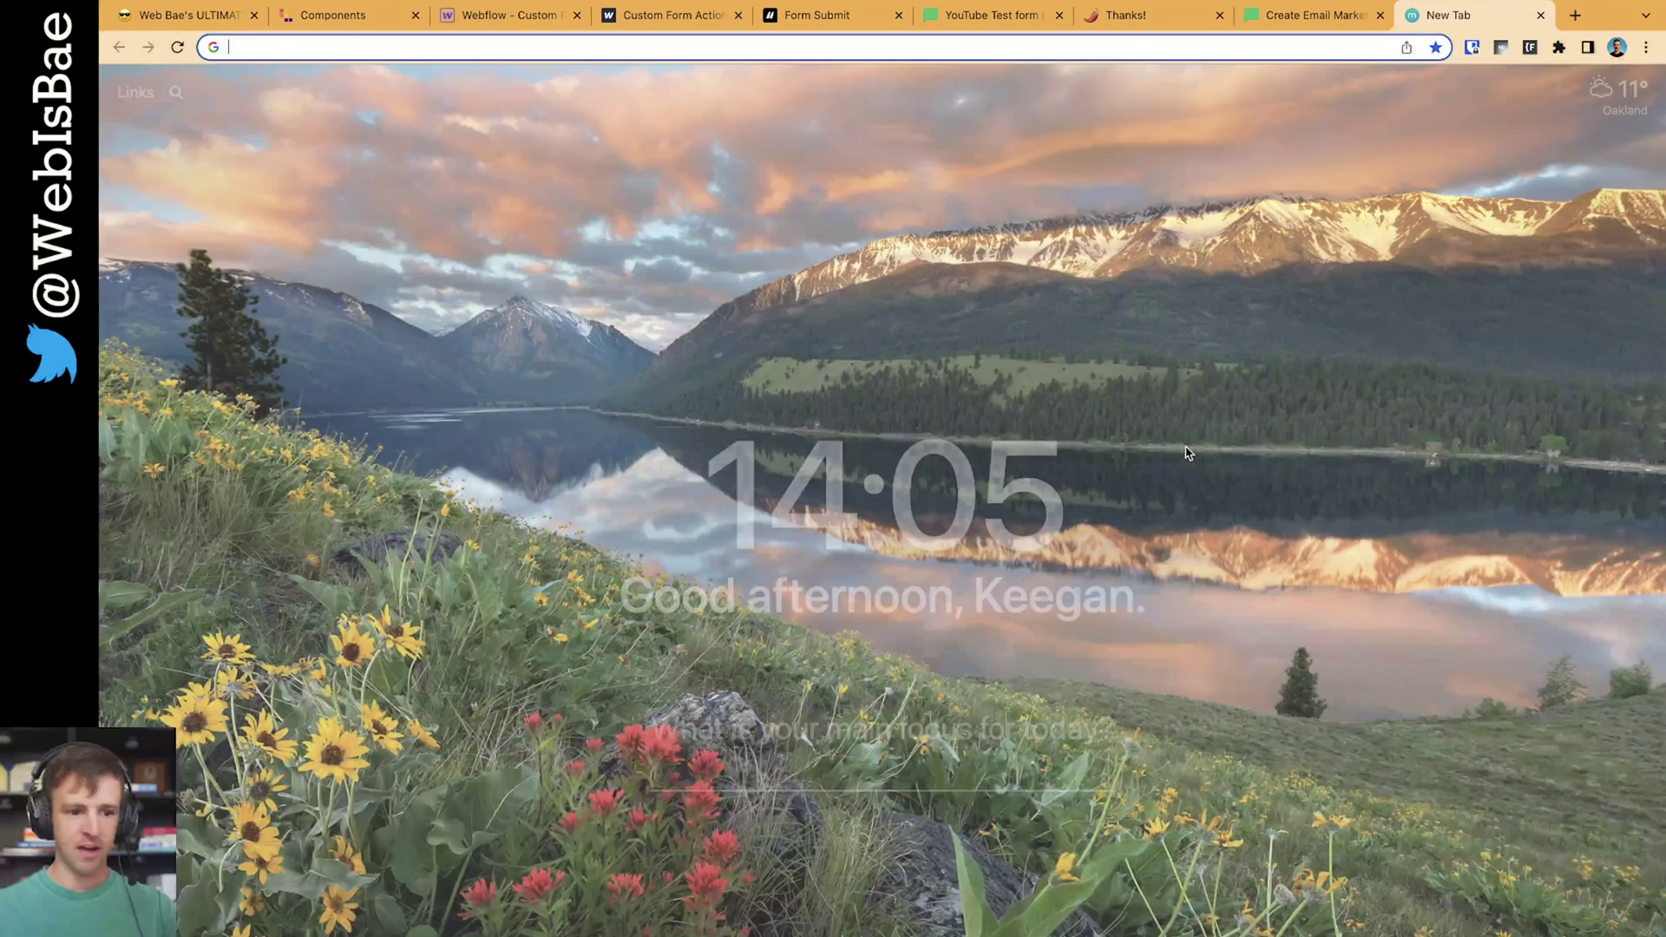
{"action": "key", "text": "ctrl+v"}
{"action": "key", "text": "Return"}
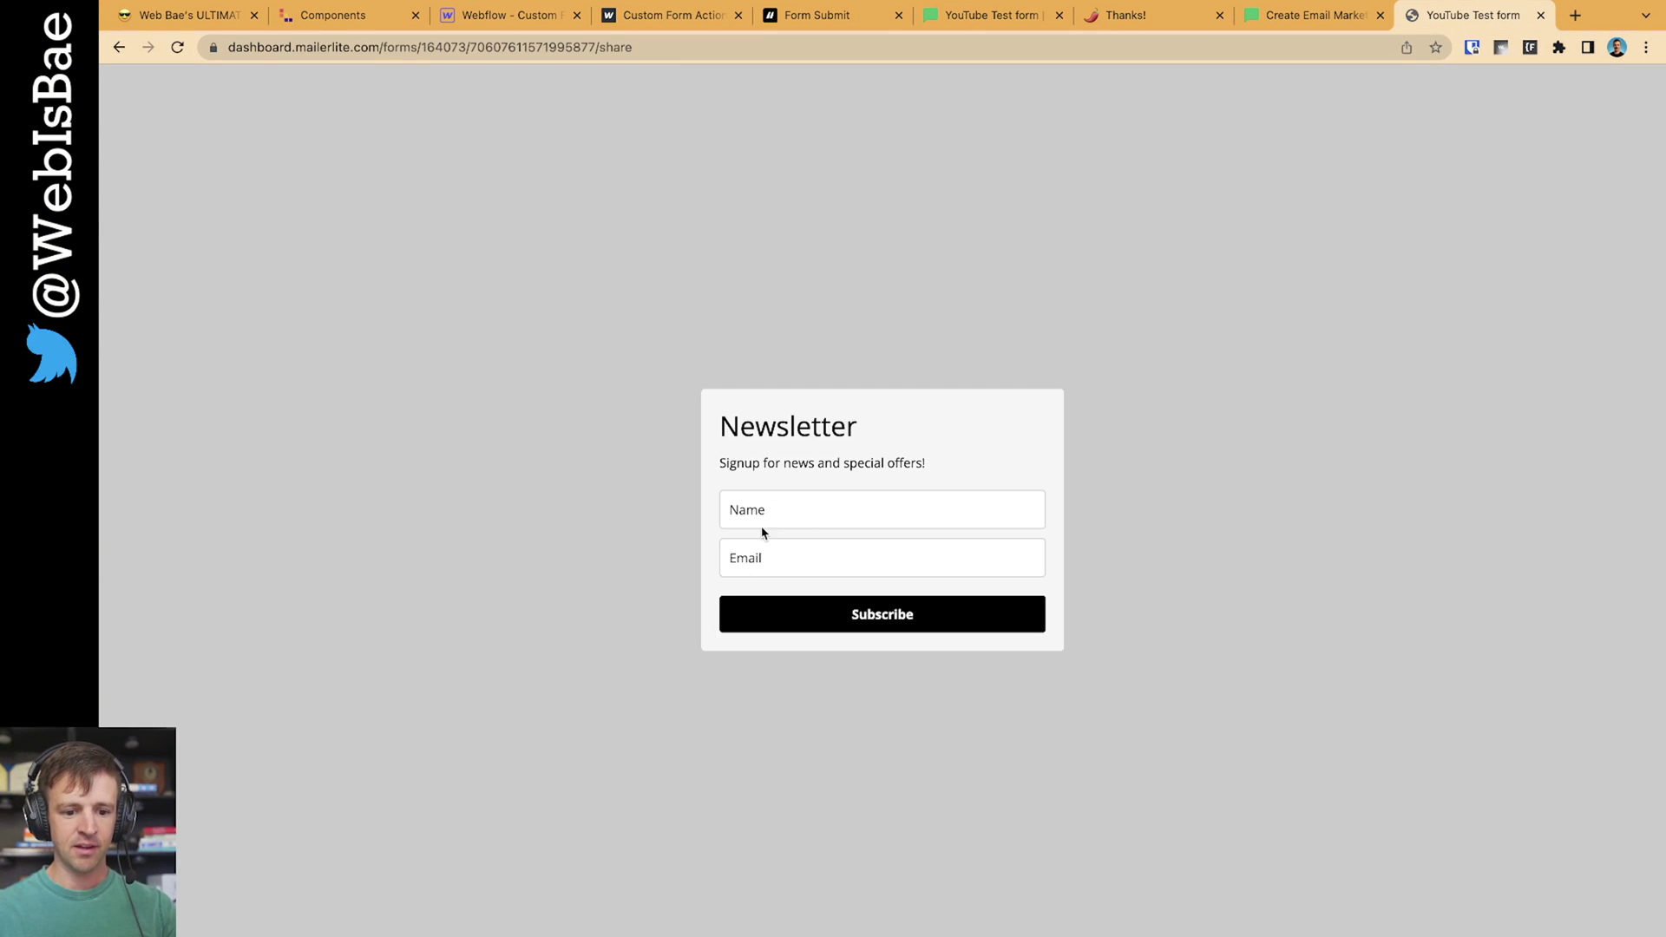
{"action": "left_click", "coordinate": [804, 574]}
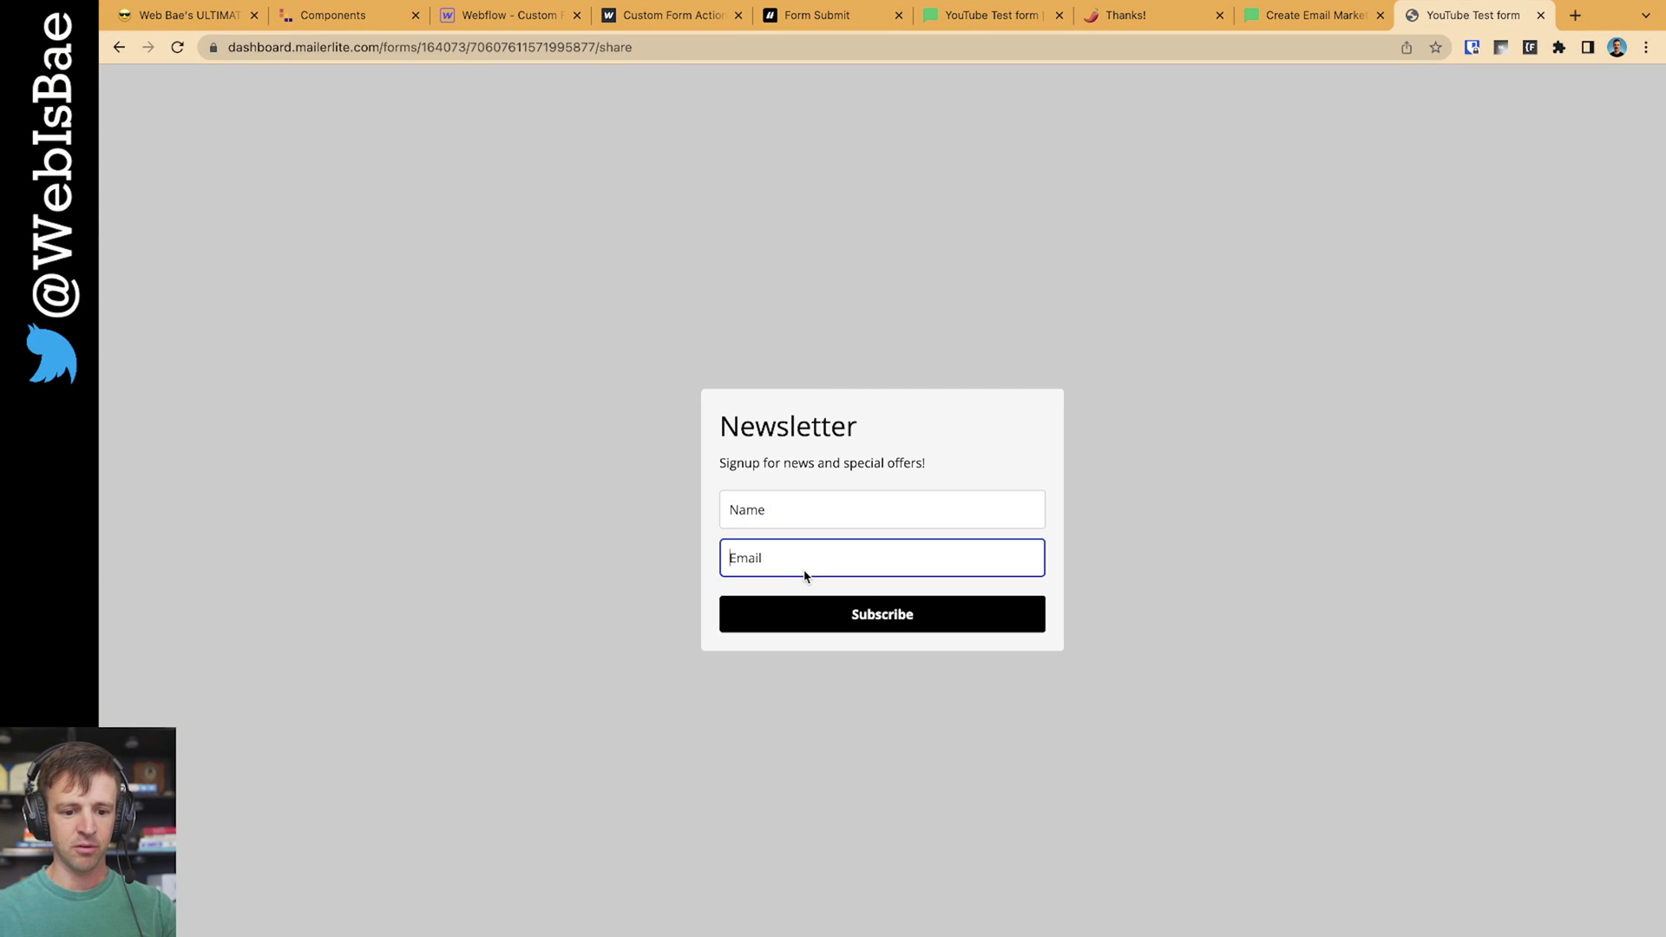
Display the form's HTML embed code on the overview page
{"action": "left_click", "coordinate": [975, 26]}
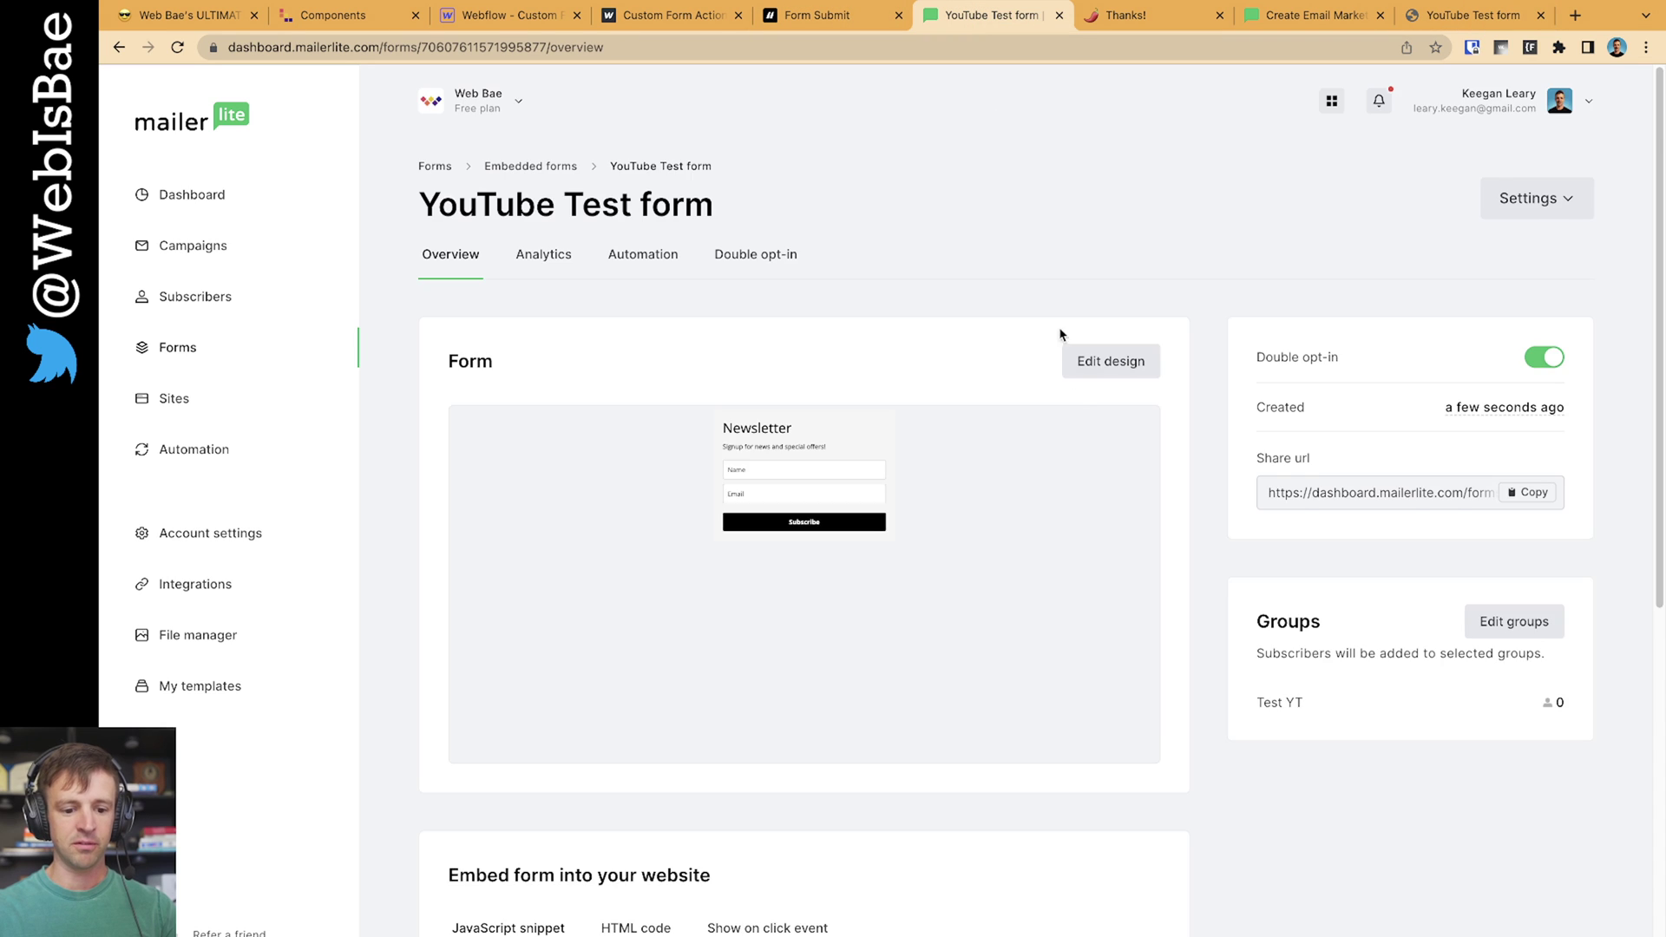
{"action": "scroll", "coordinate": [1082, 409], "scroll_direction": "down", "scroll_amount": 6}
{"action": "scroll", "coordinate": [1283, 426], "scroll_direction": "down", "scroll_amount": 2}
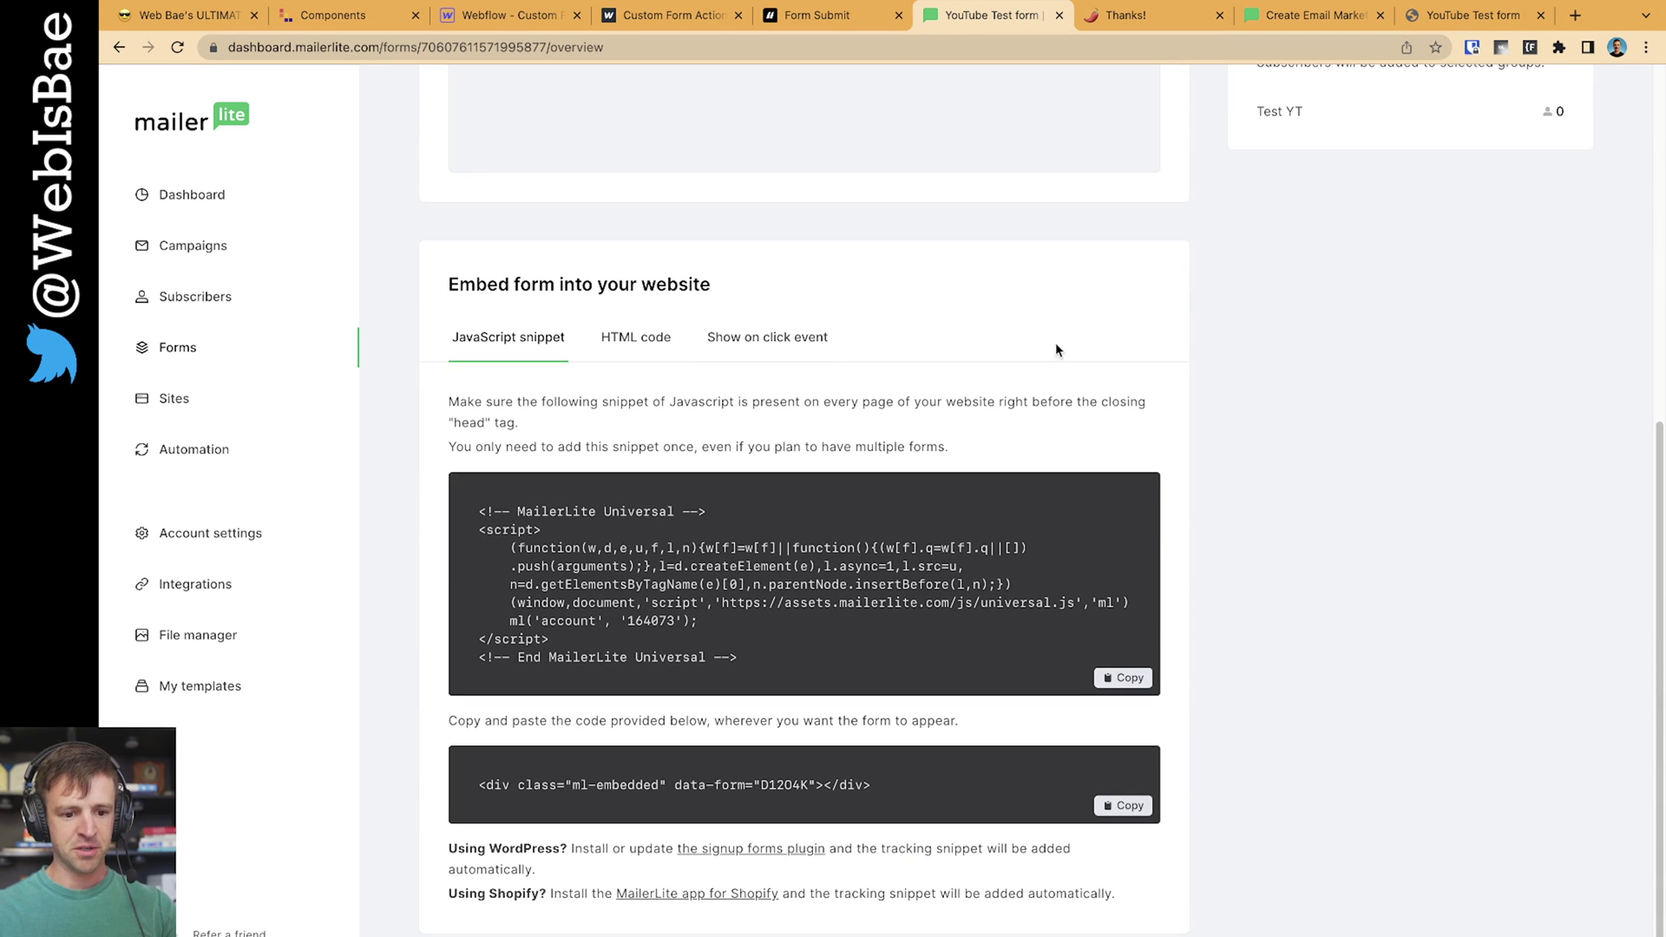
{"action": "left_click", "coordinate": [651, 338]}
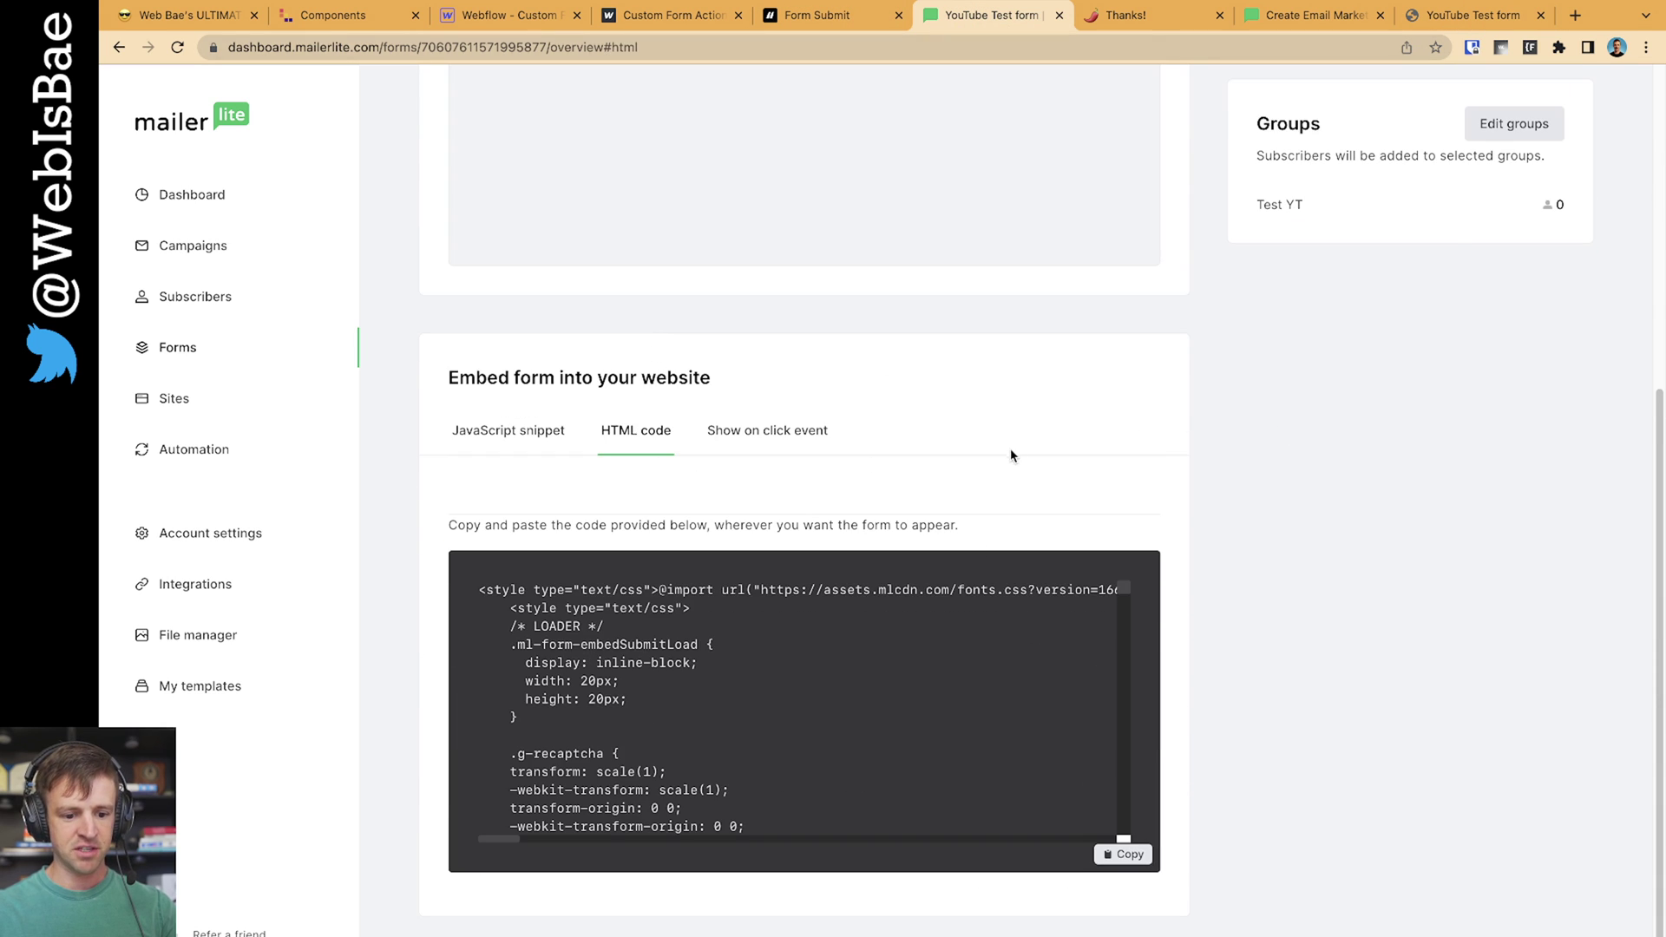
{"action": "scroll", "coordinate": [908, 659], "scroll_direction": "down", "scroll_amount": 15}
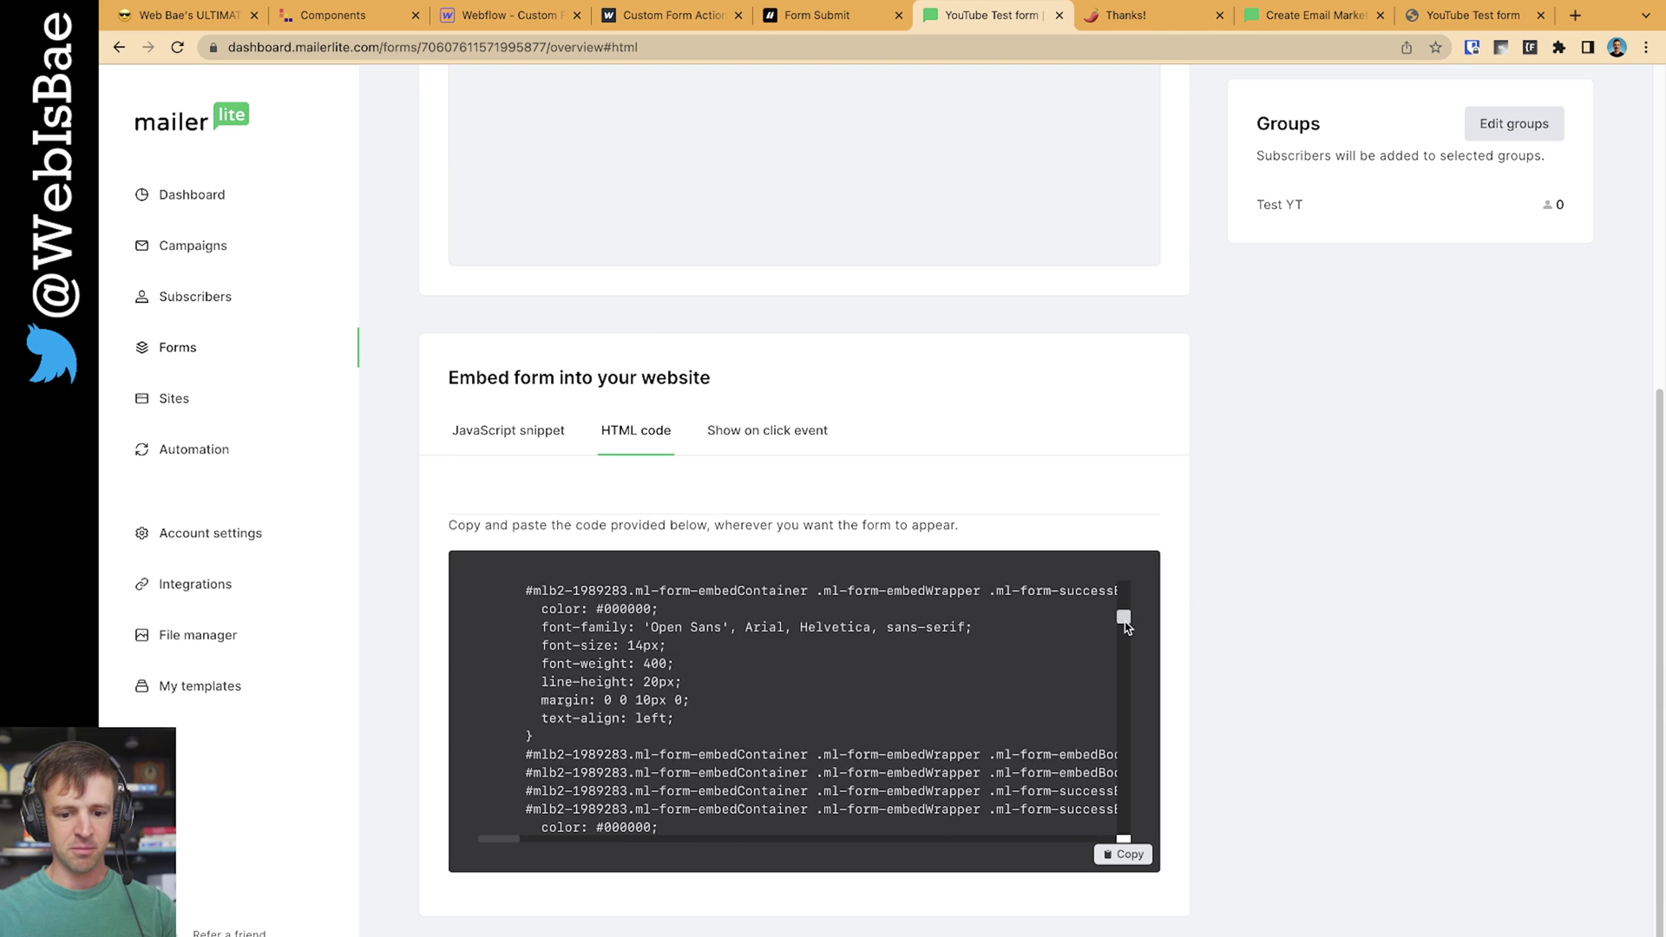
{"action": "left_click_drag", "start_coordinate": [1126, 627], "coordinate": [1126, 747]}
Search the embed code for 'action' and select the form's action URL
{"action": "left_click", "coordinate": [1454, 17]}
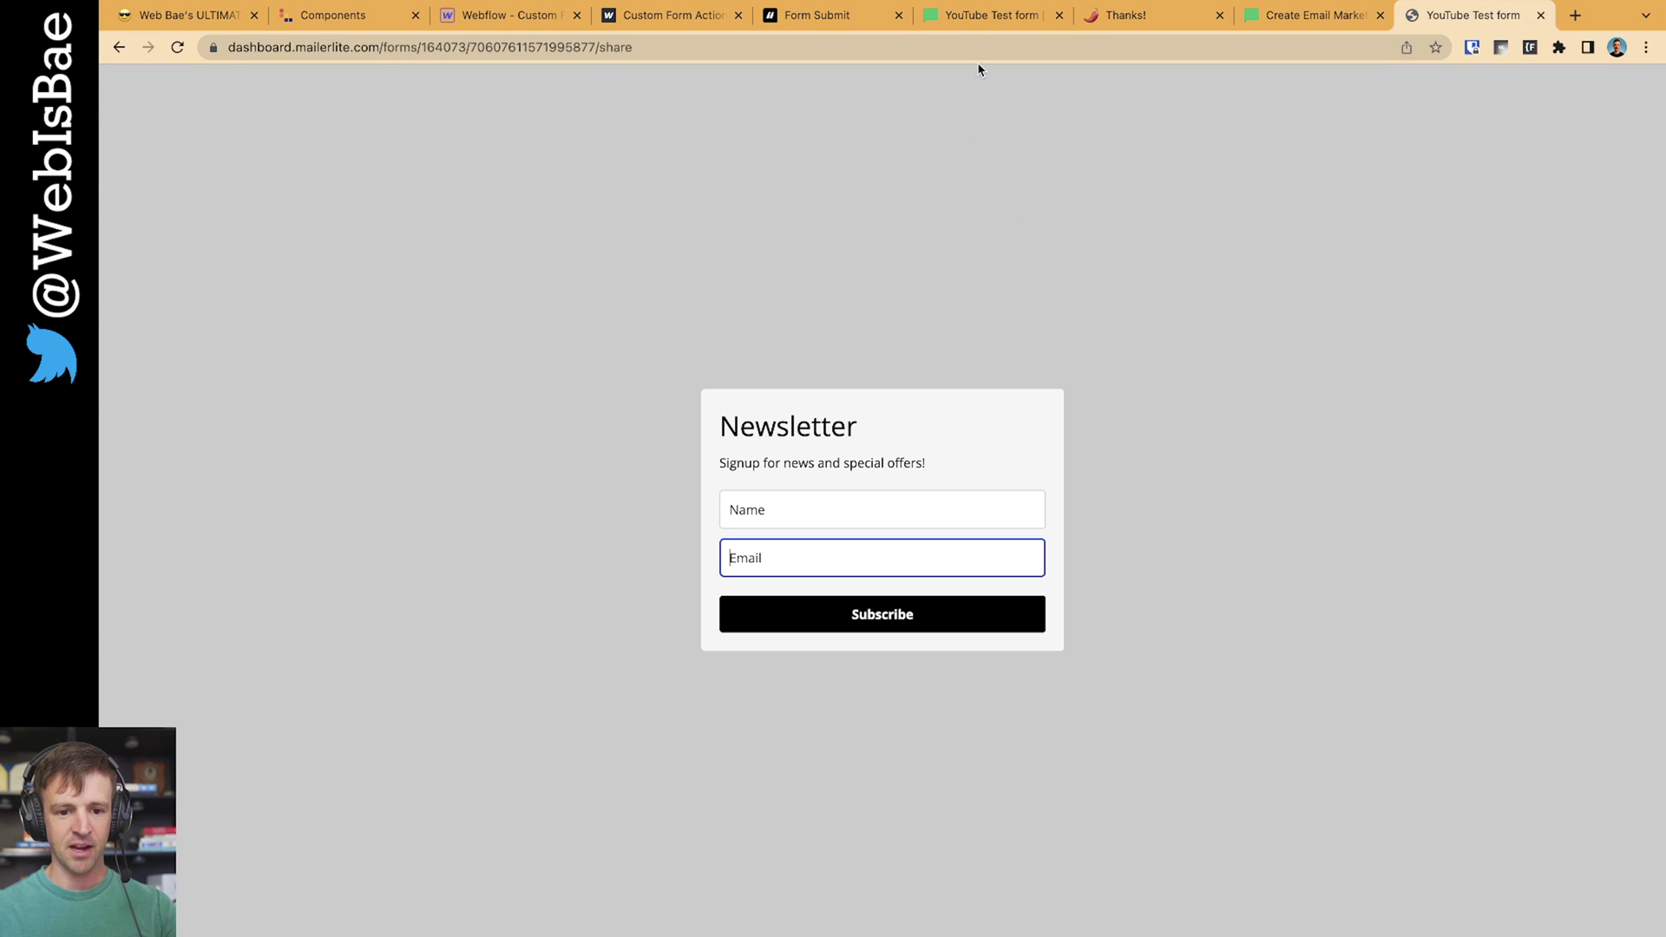
{"action": "left_click", "coordinate": [986, 18]}
{"action": "key", "text": "ctrl+f"}
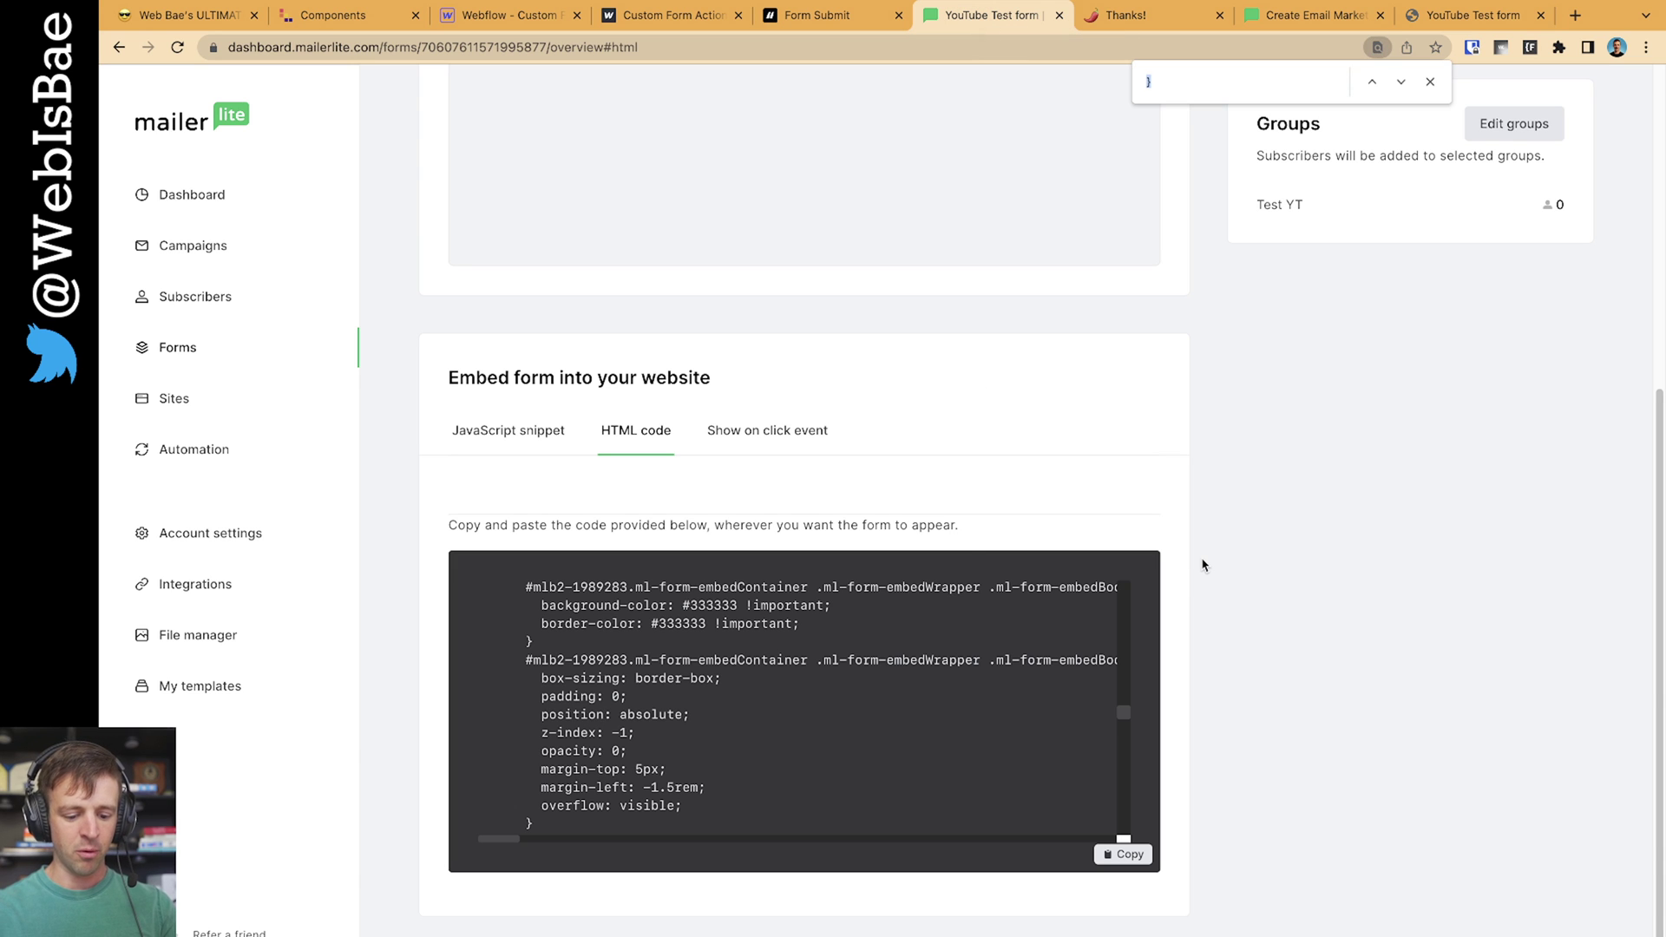
{"action": "type", "text": "action"}
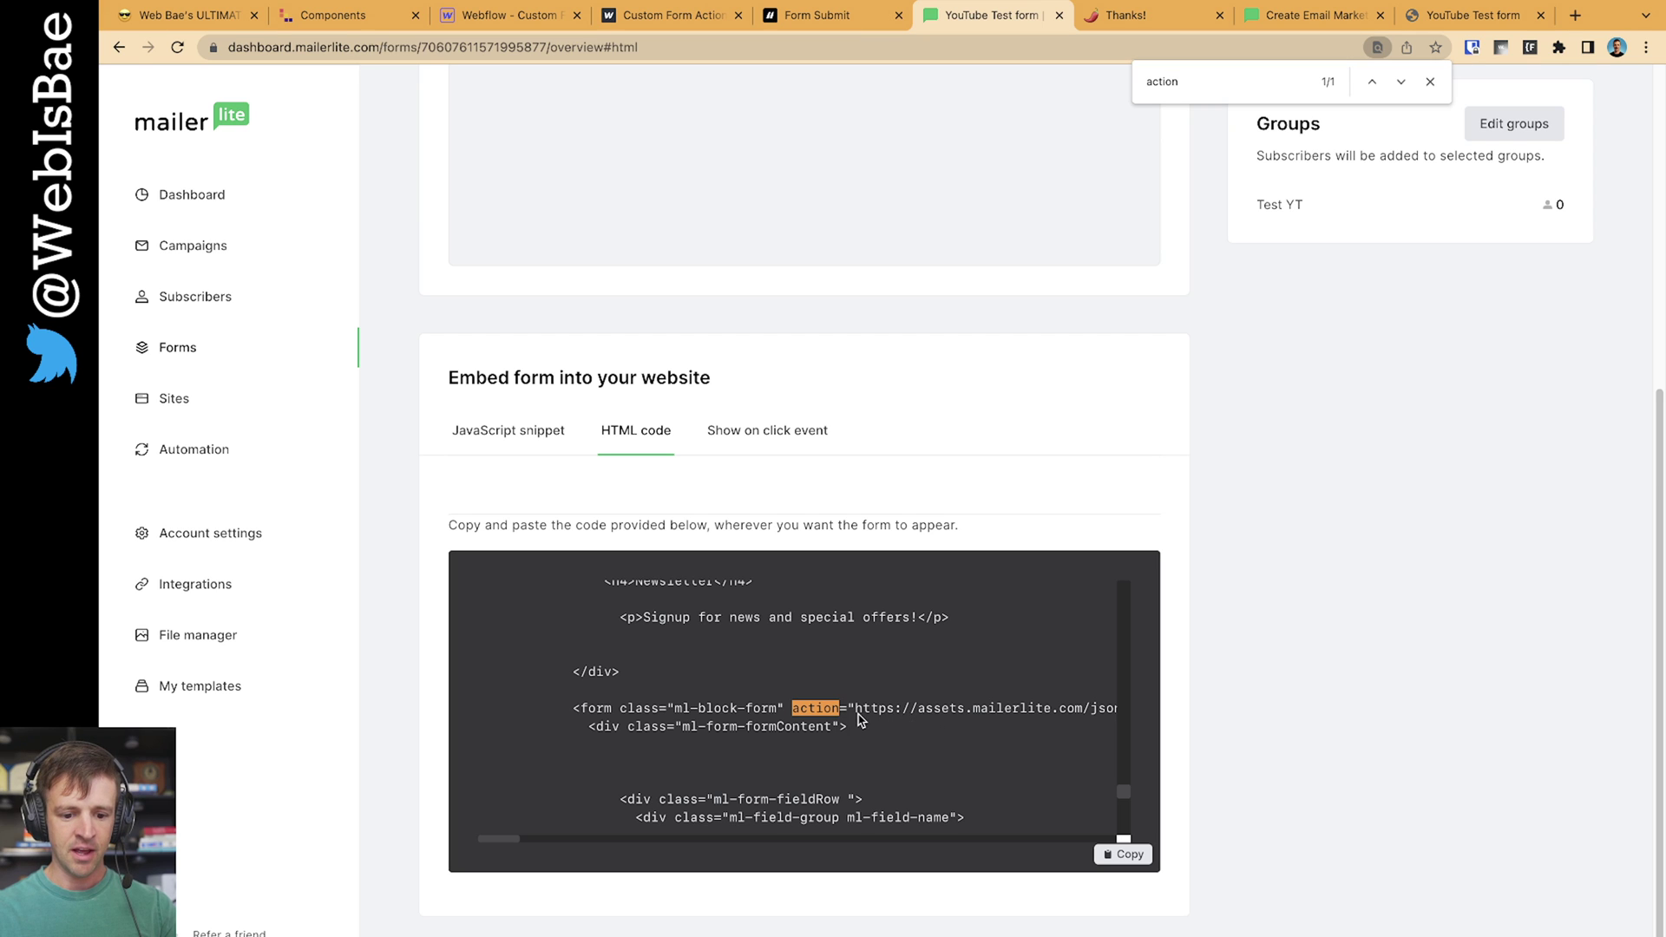
{"action": "left_click_drag", "start_coordinate": [858, 719], "coordinate": [1027, 716]}
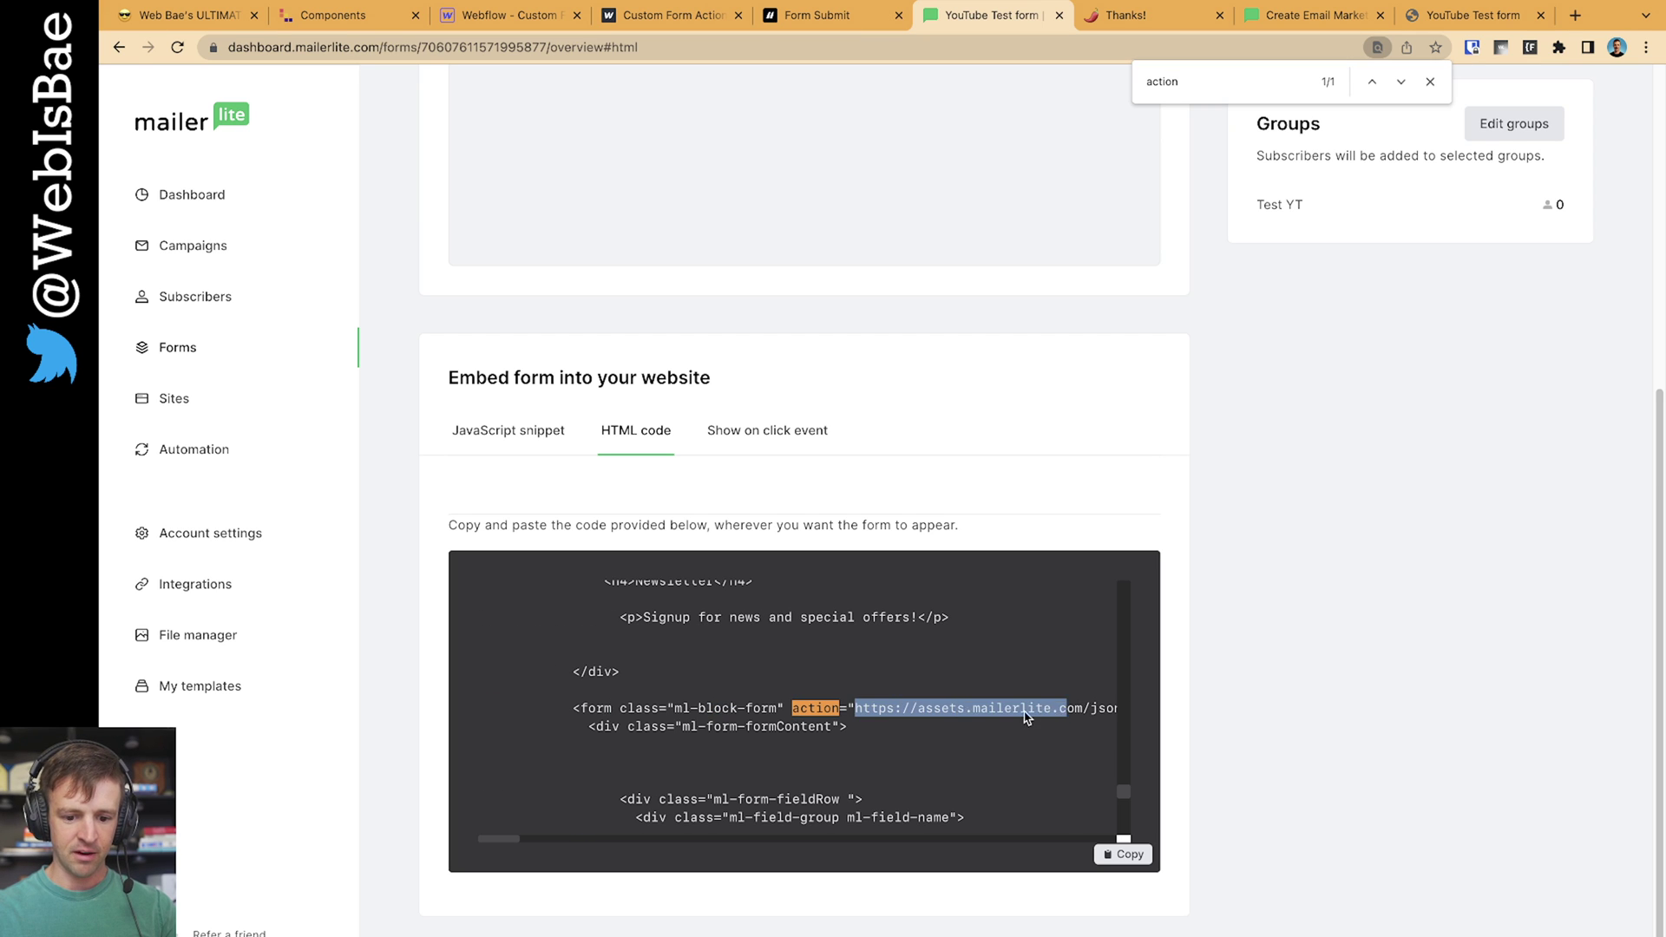
{"action": "left_click", "coordinate": [1465, 17]}
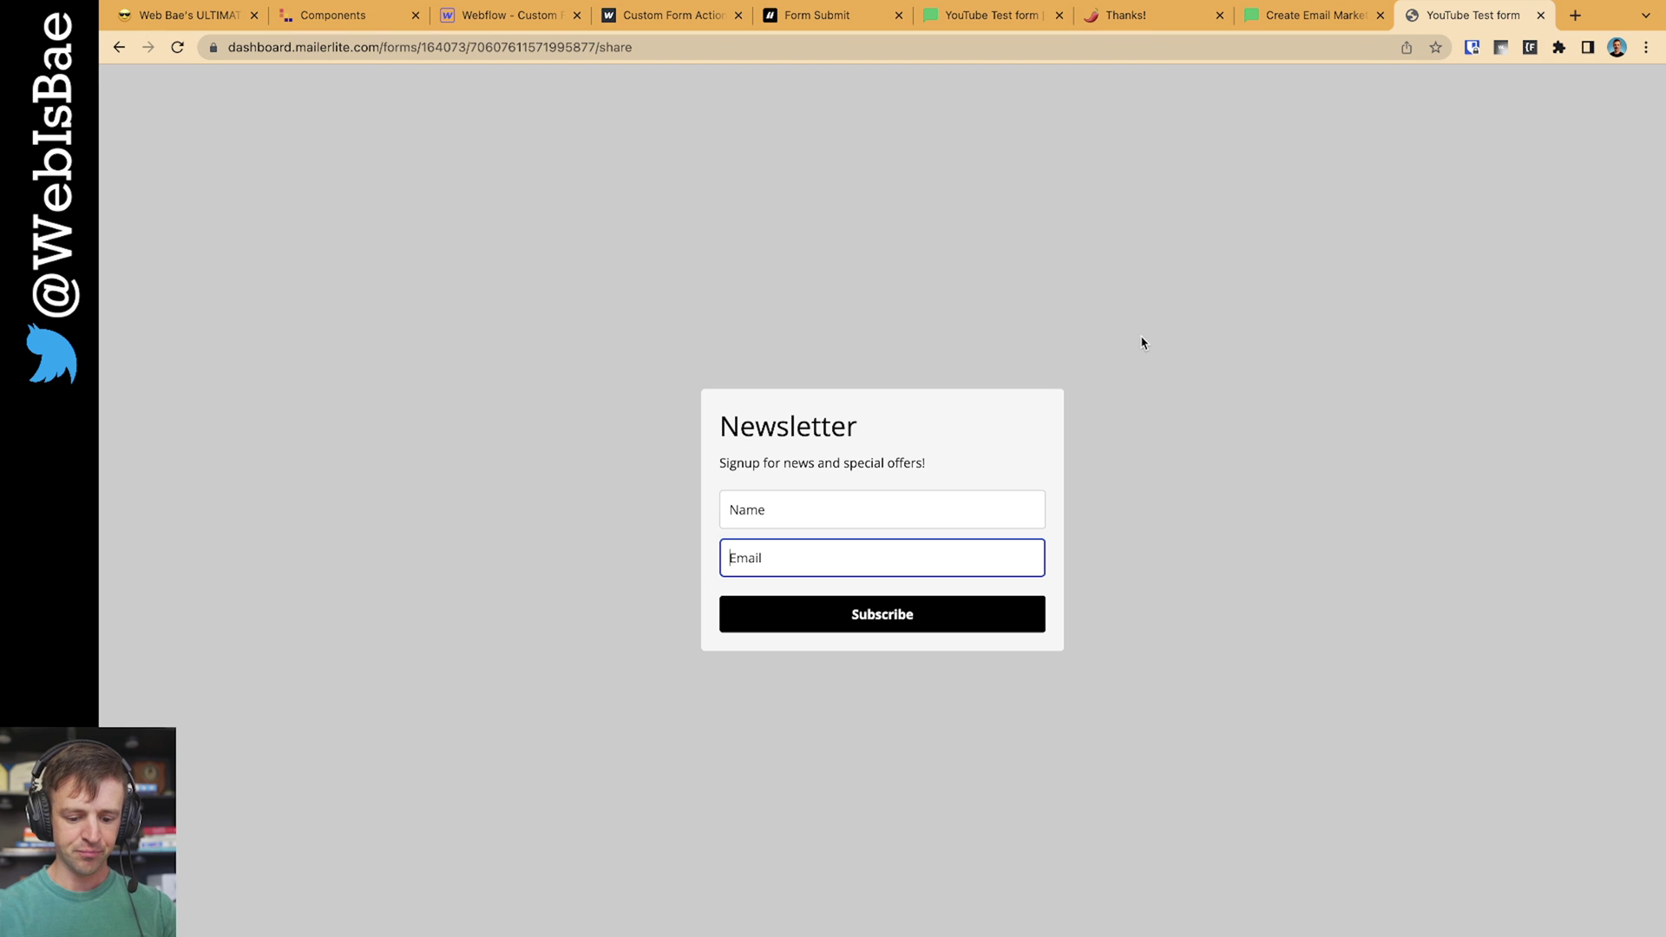
Inspect the share page's ml-block-form element in DevTools and open its subscribe action URL for copying
{"action": "key", "text": "super+alt+i"}
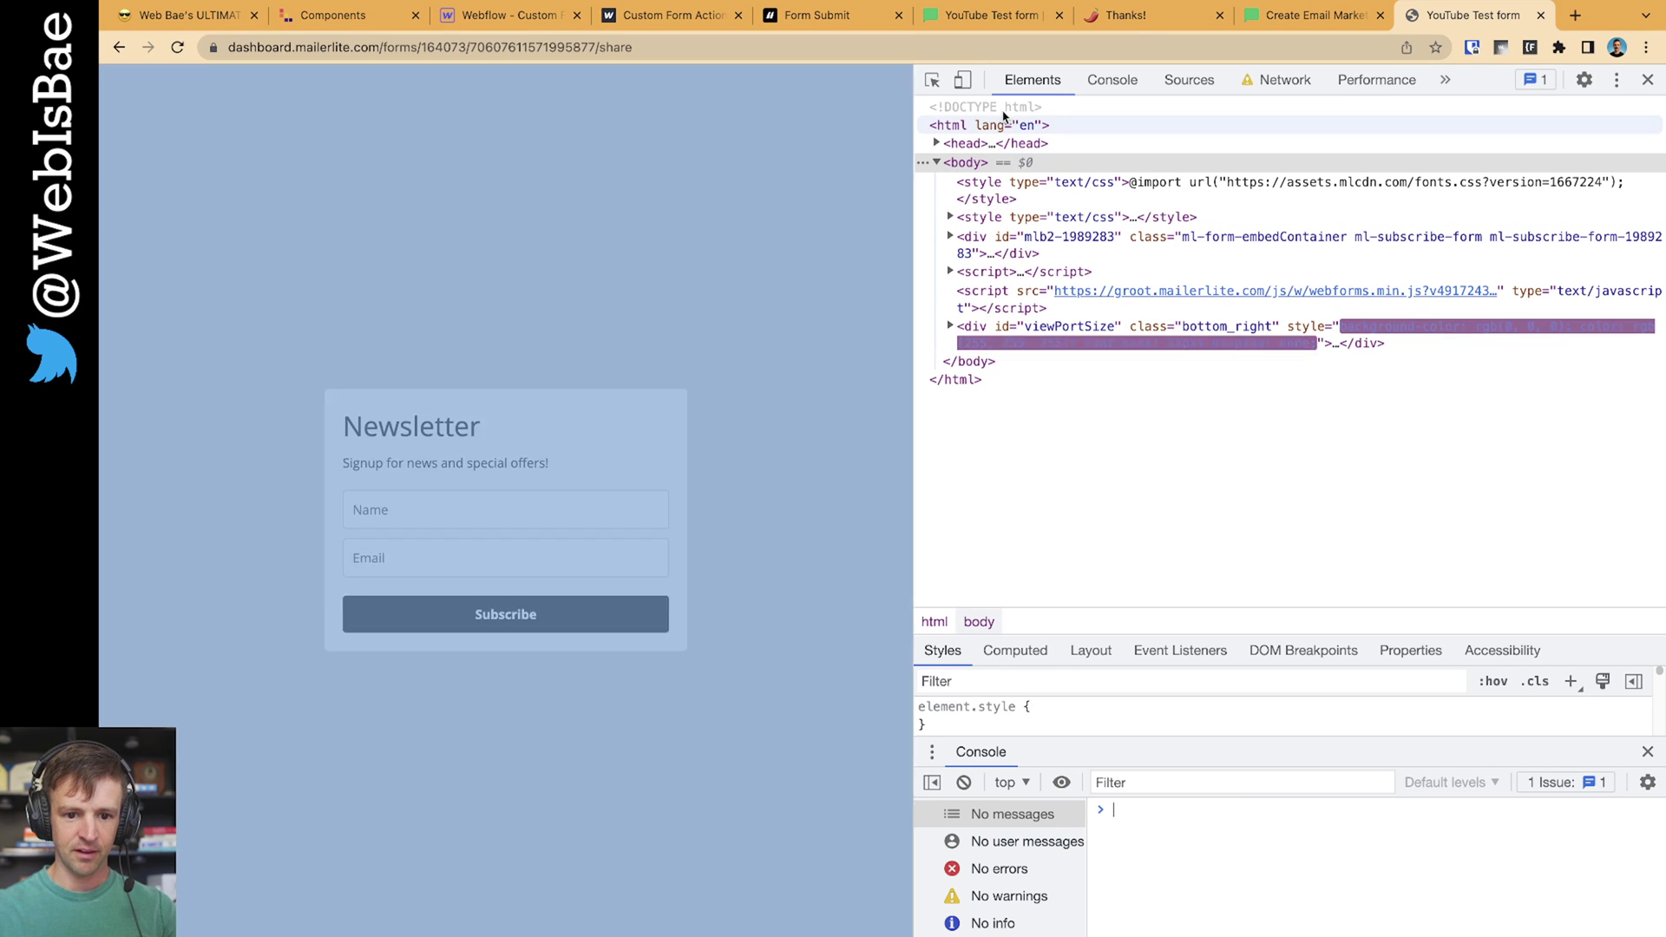
{"action": "left_click", "coordinate": [950, 236]}
{"action": "left_click", "coordinate": [963, 270]}
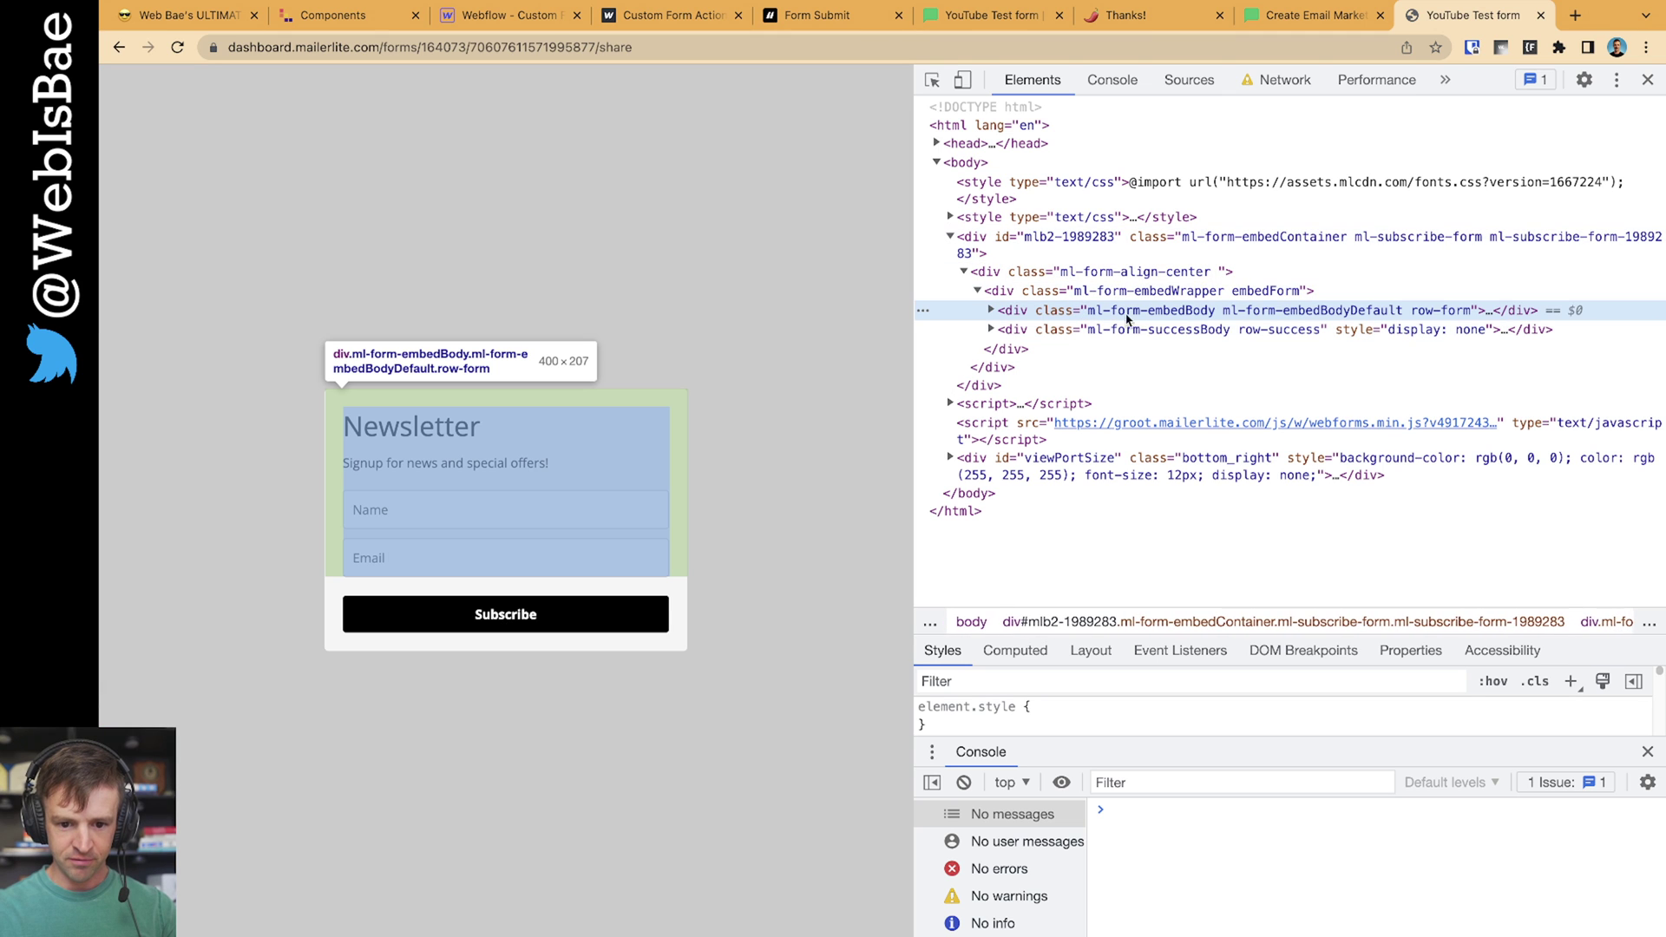
{"action": "key", "text": "super+equal"}
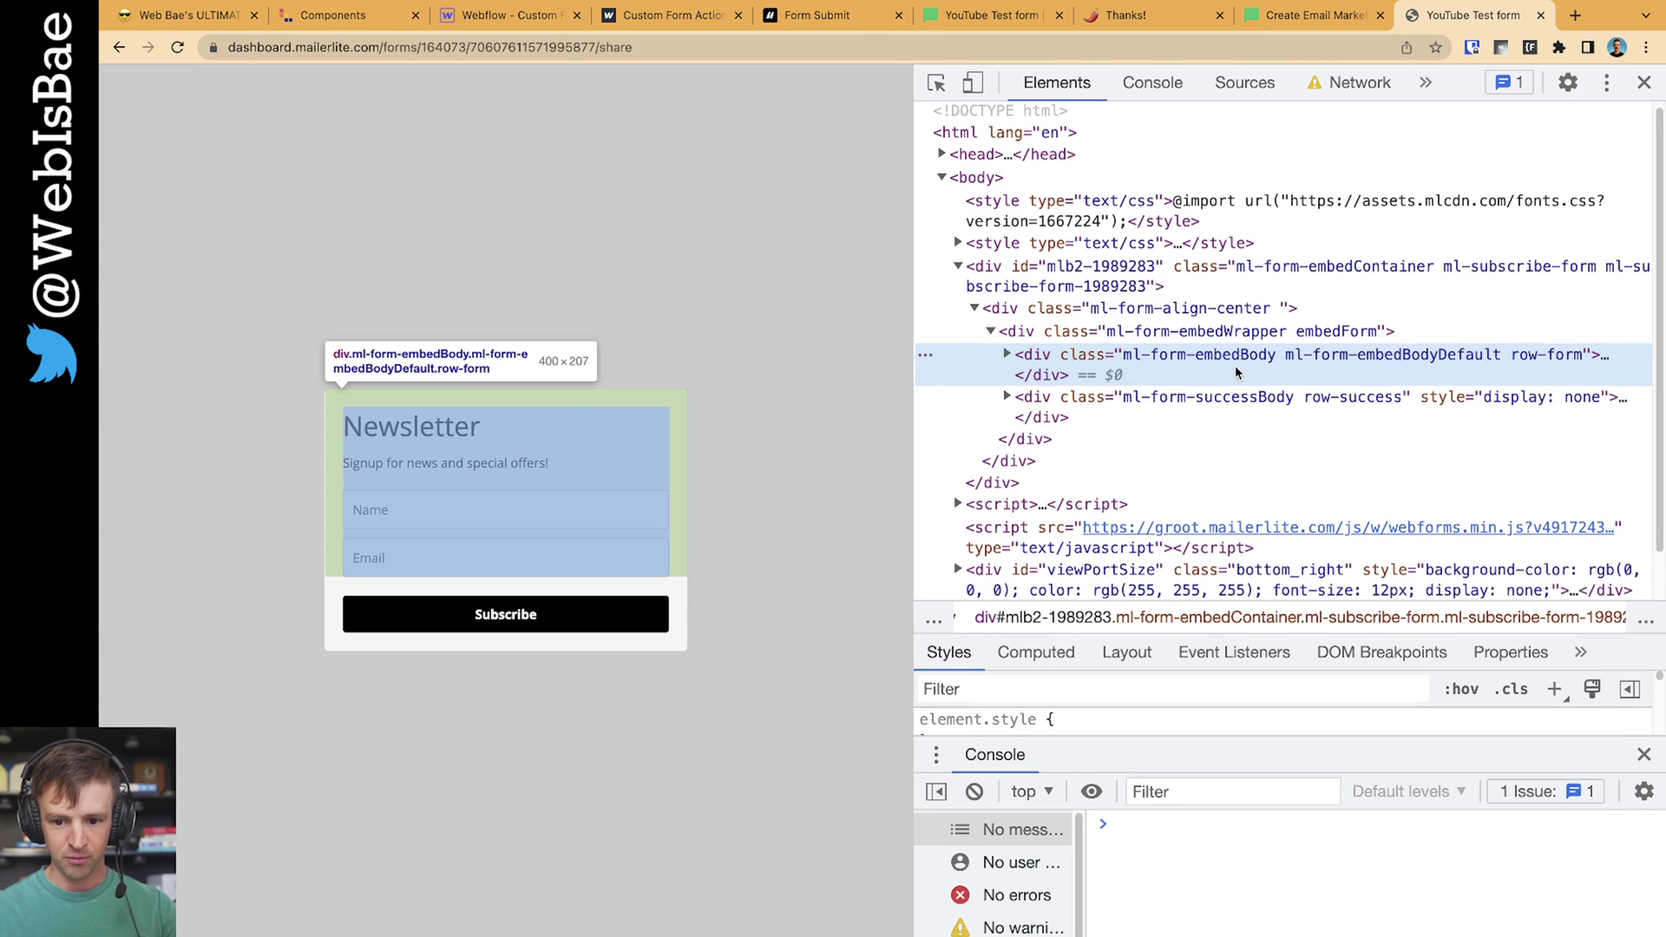
{"action": "scroll", "coordinate": [1241, 375], "scroll_direction": "down", "scroll_amount": 1}
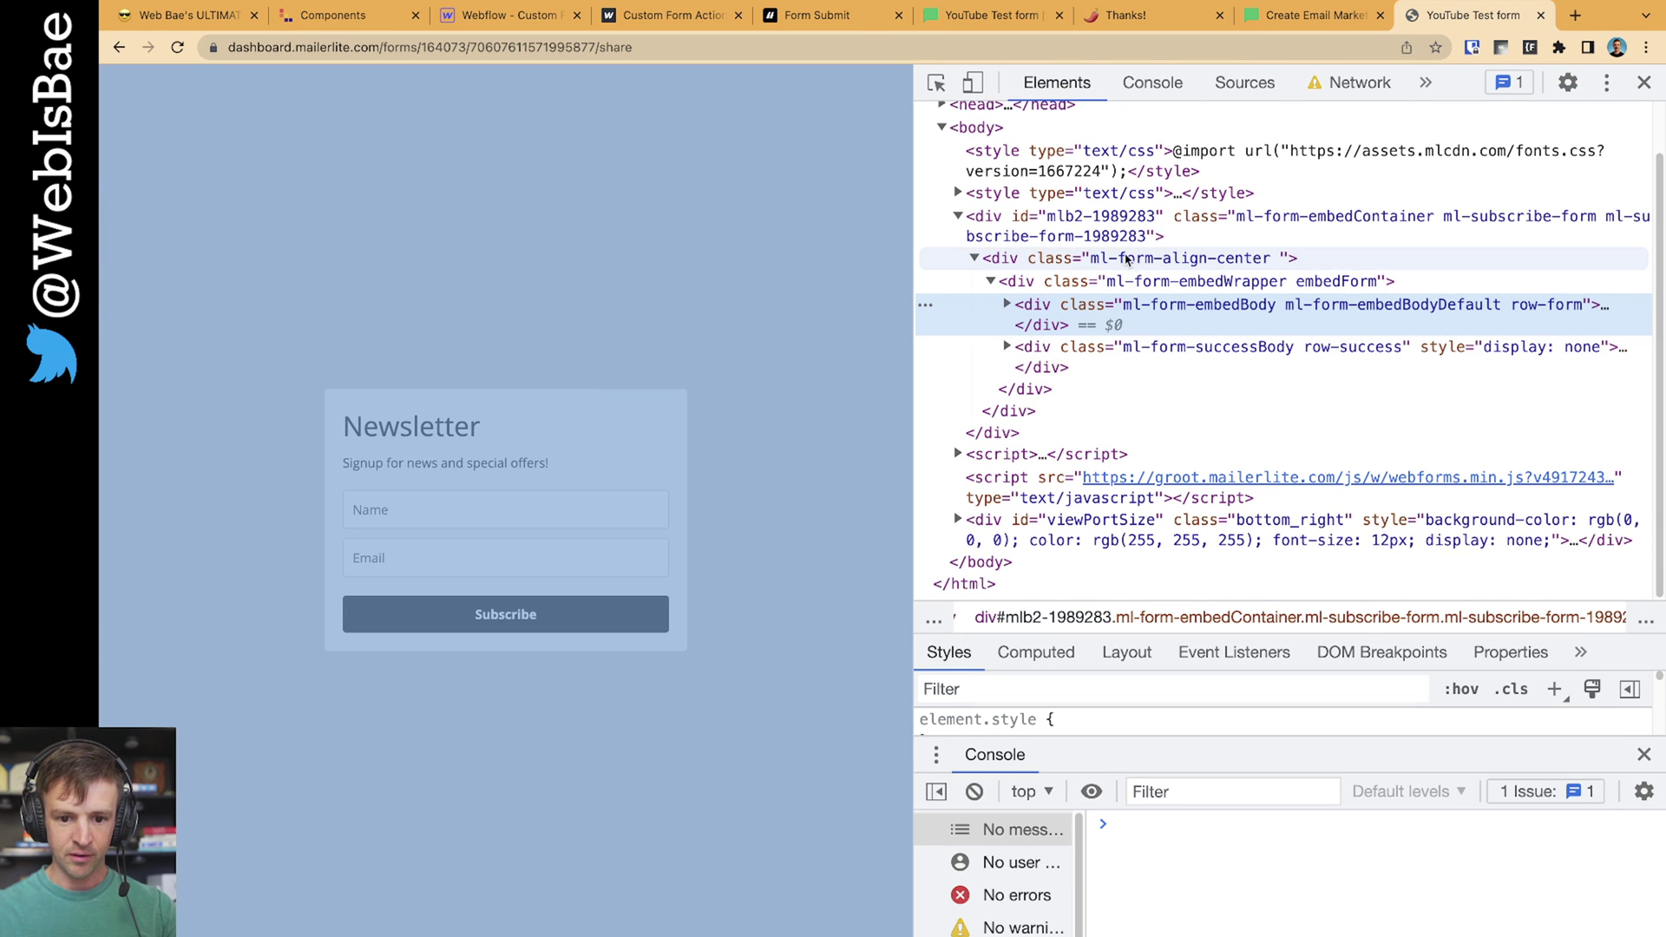
{"action": "left_click", "coordinate": [1121, 230]}
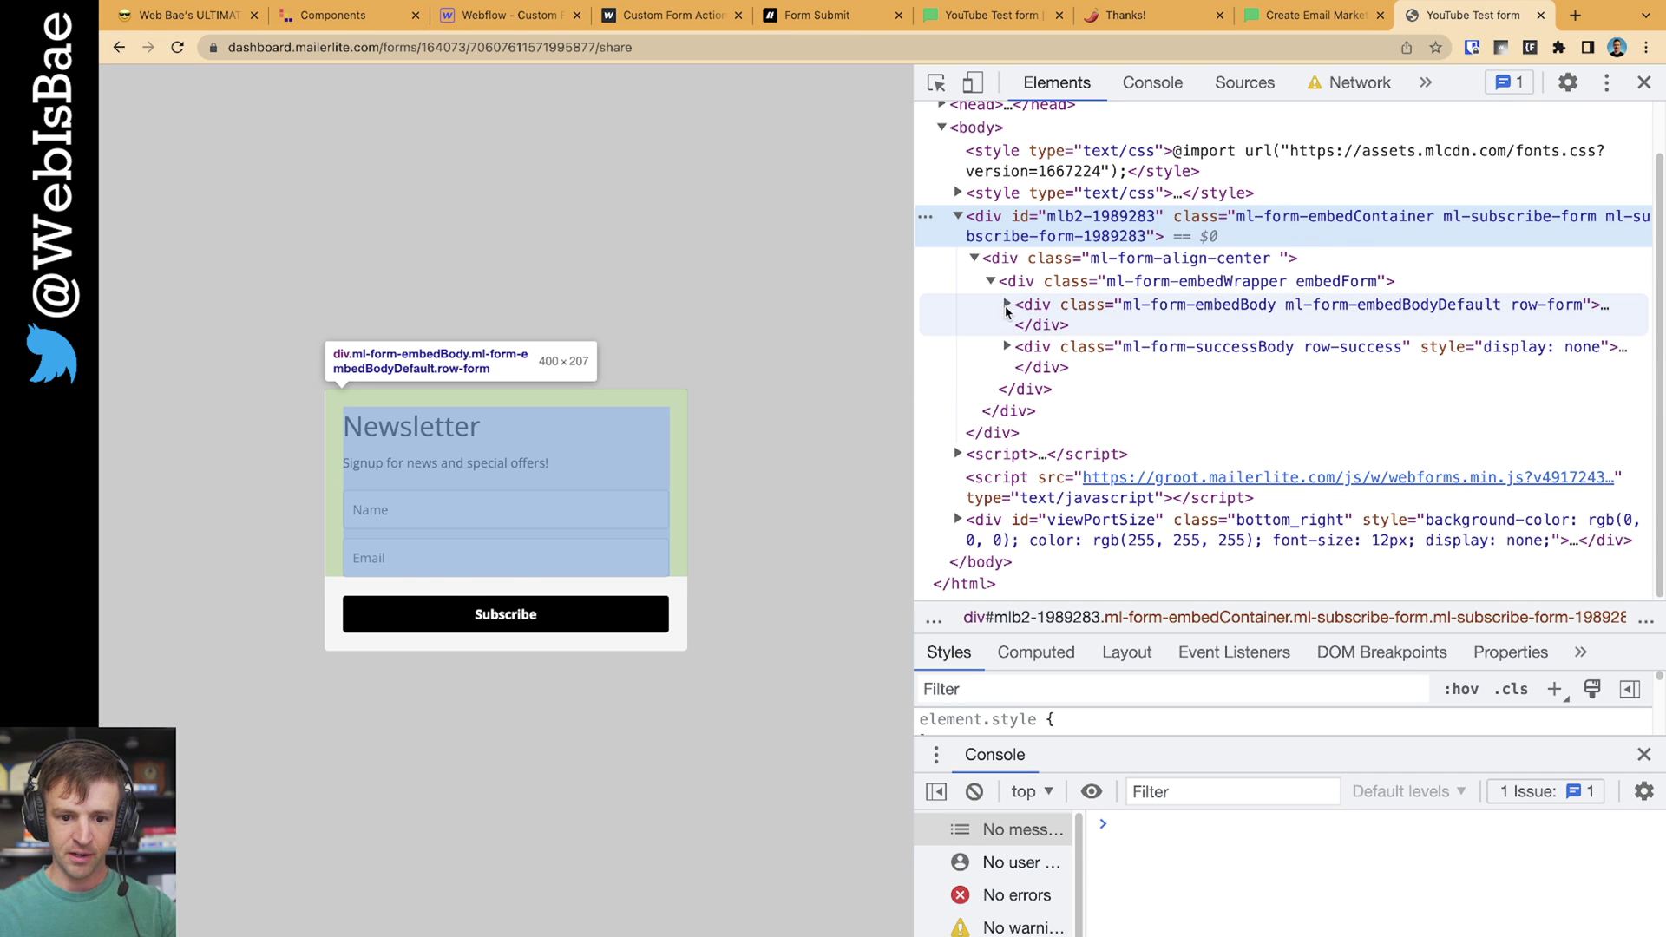
{"action": "left_click", "coordinate": [1006, 305]}
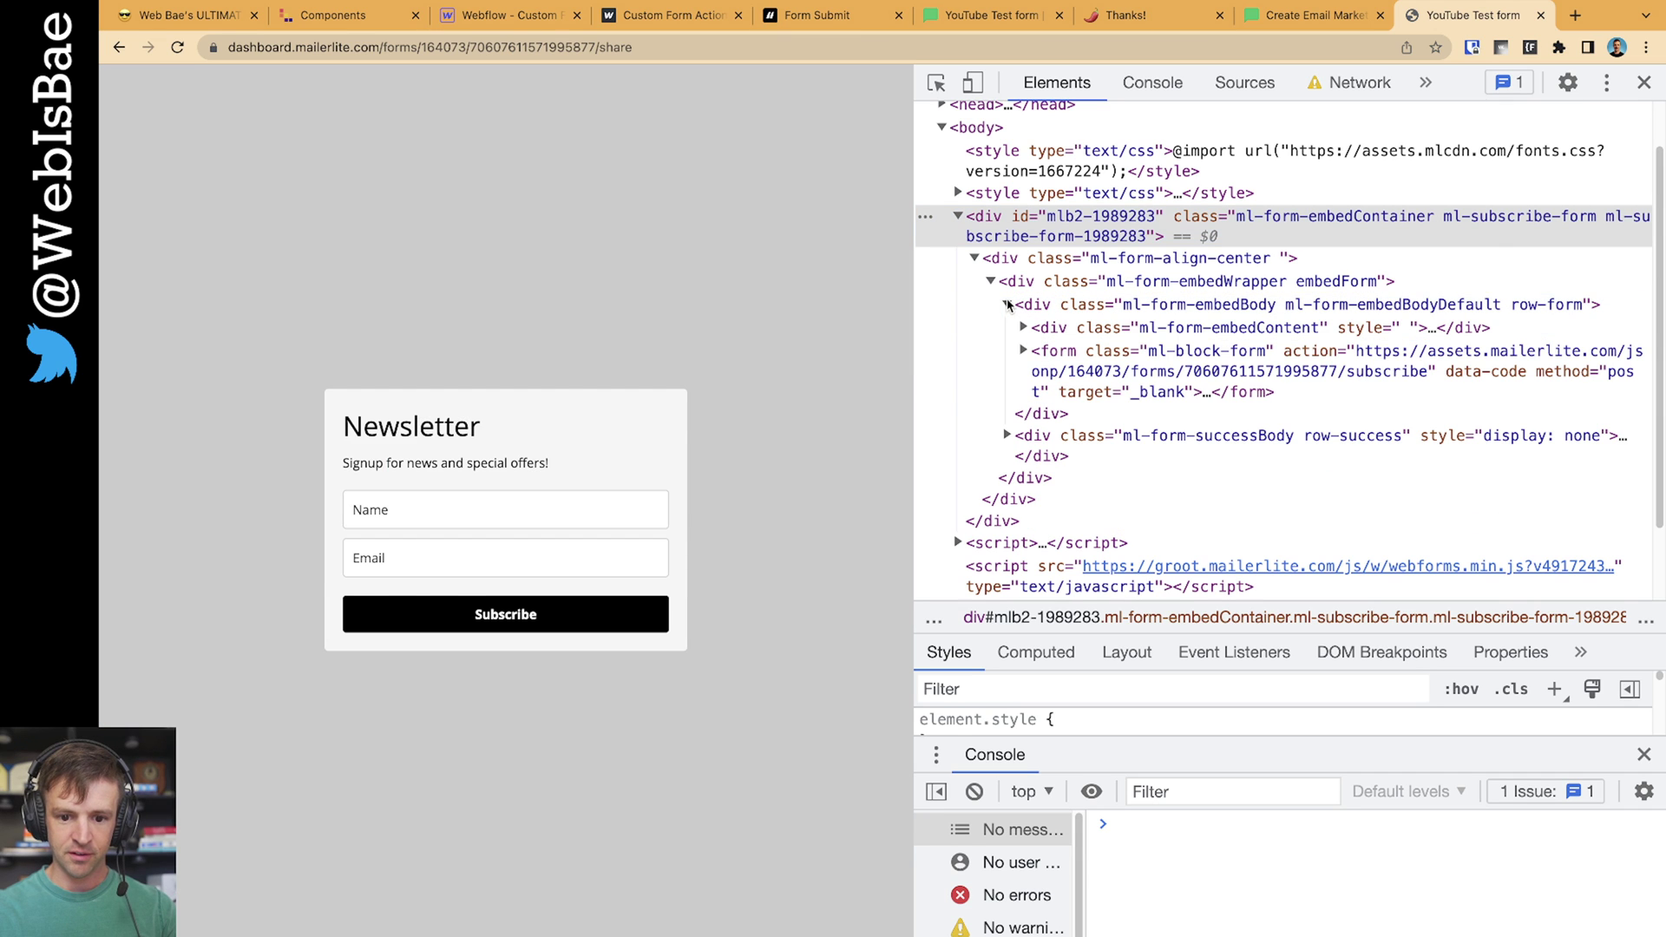
{"action": "left_click", "coordinate": [1085, 359]}
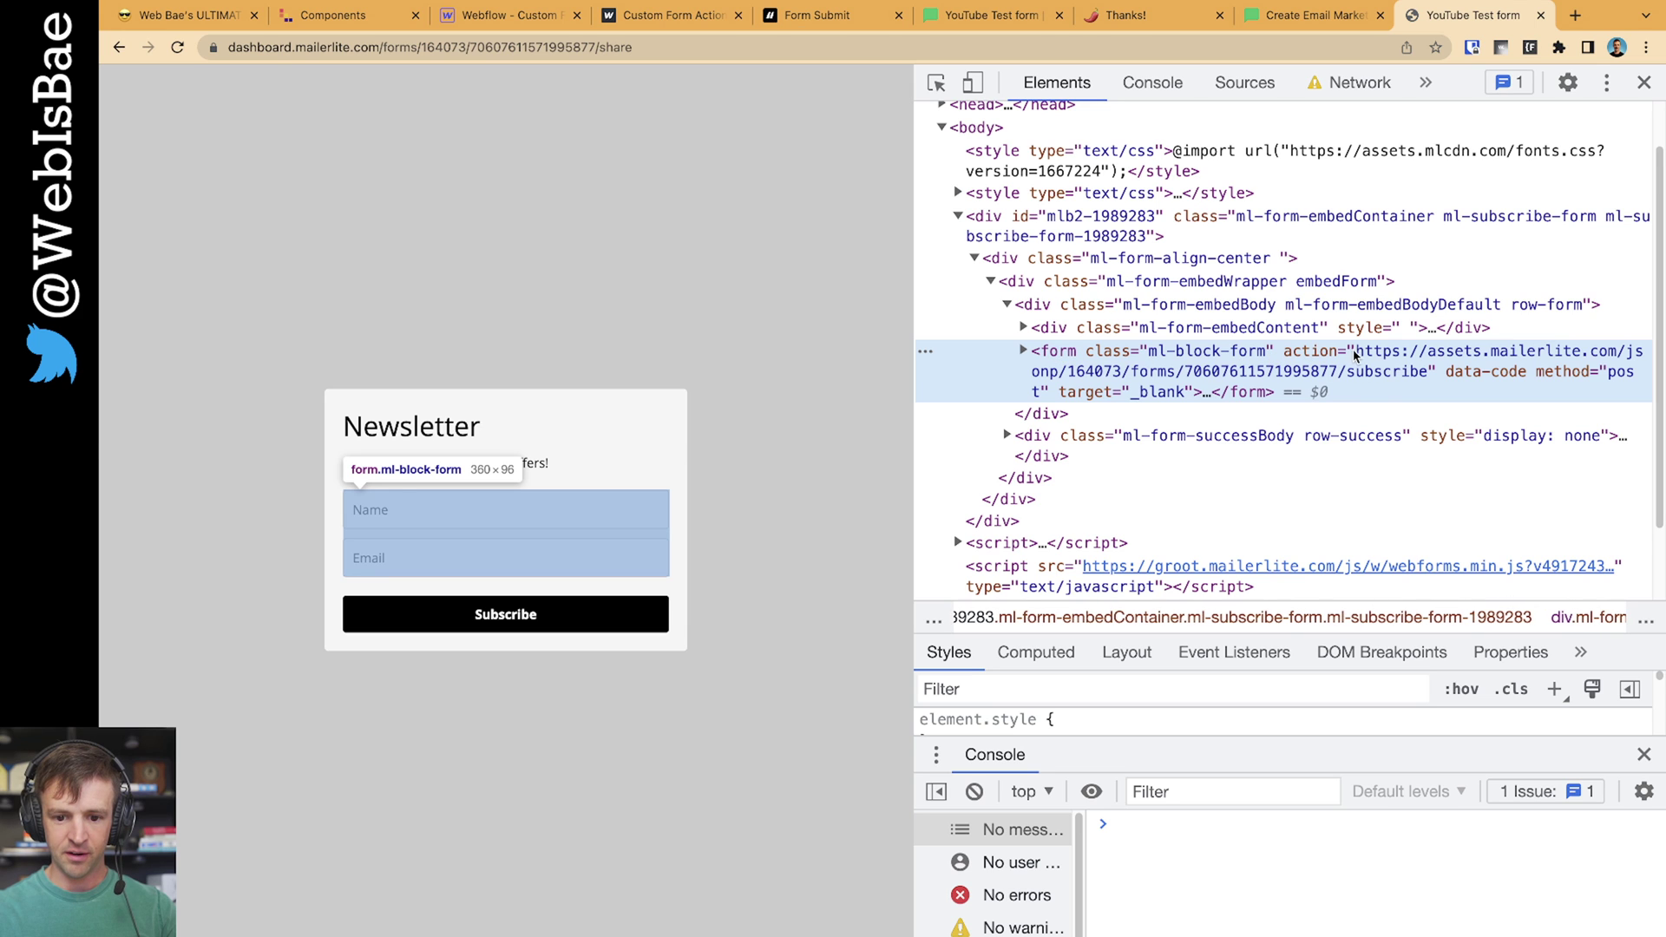
{"action": "double_click", "coordinate": [1373, 363]}
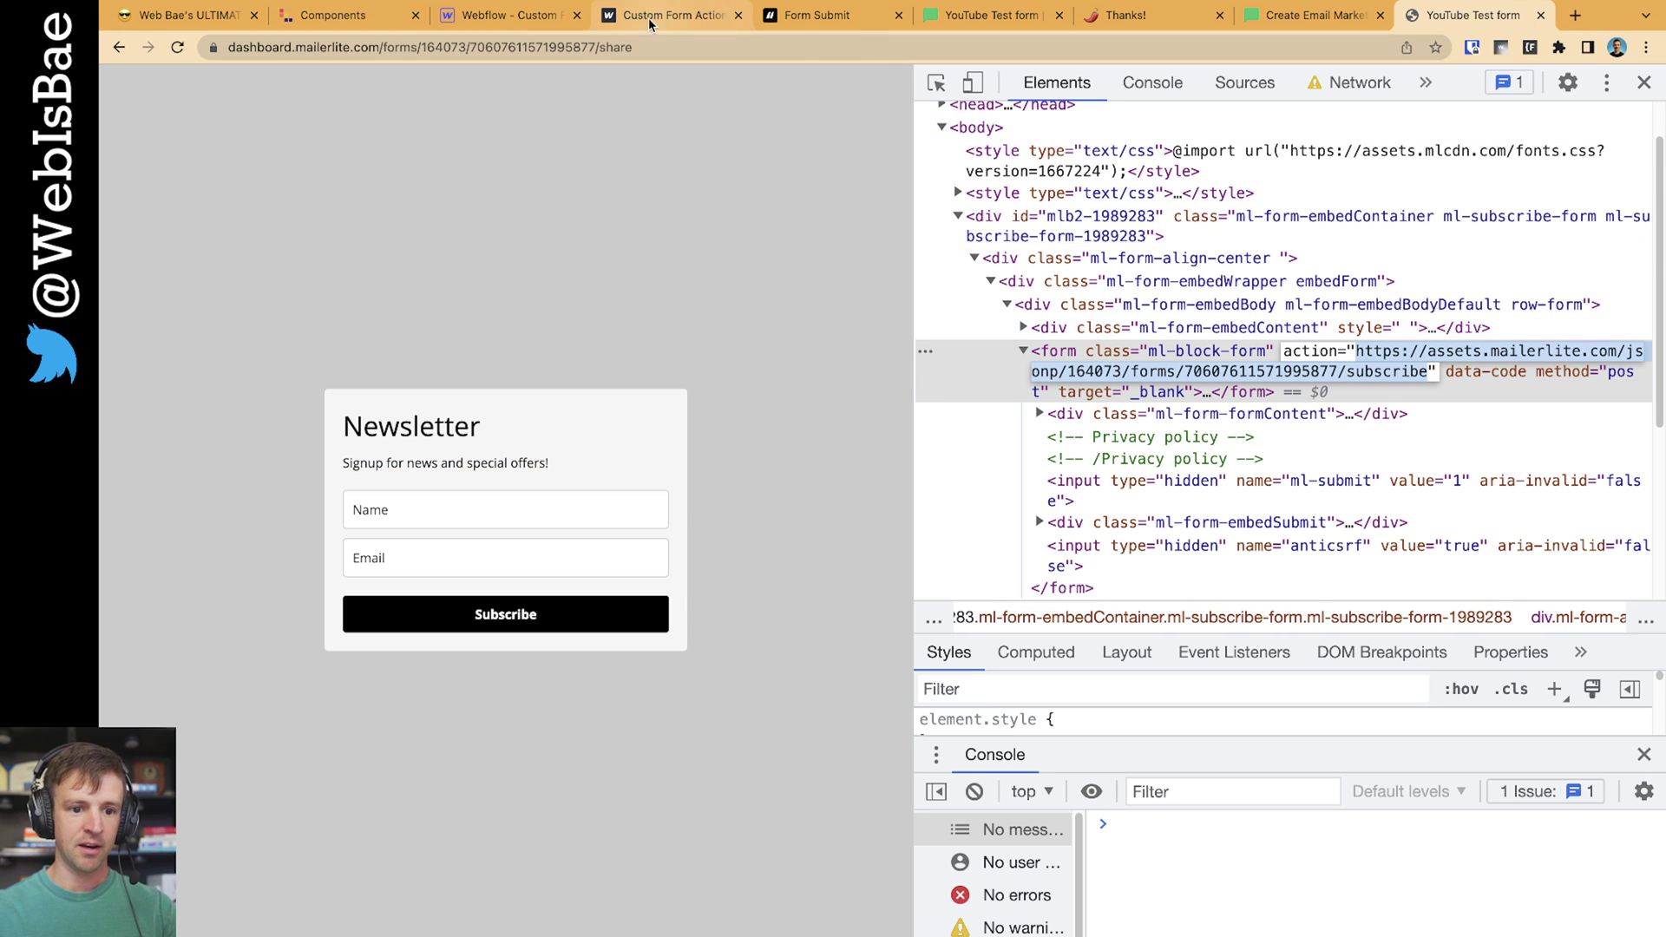
{"action": "left_click", "coordinate": [507, 15]}
Paste the MailerLite subscribe URL into the form's Action field and set the method to POST
{"action": "left_click", "coordinate": [1520, 416]}
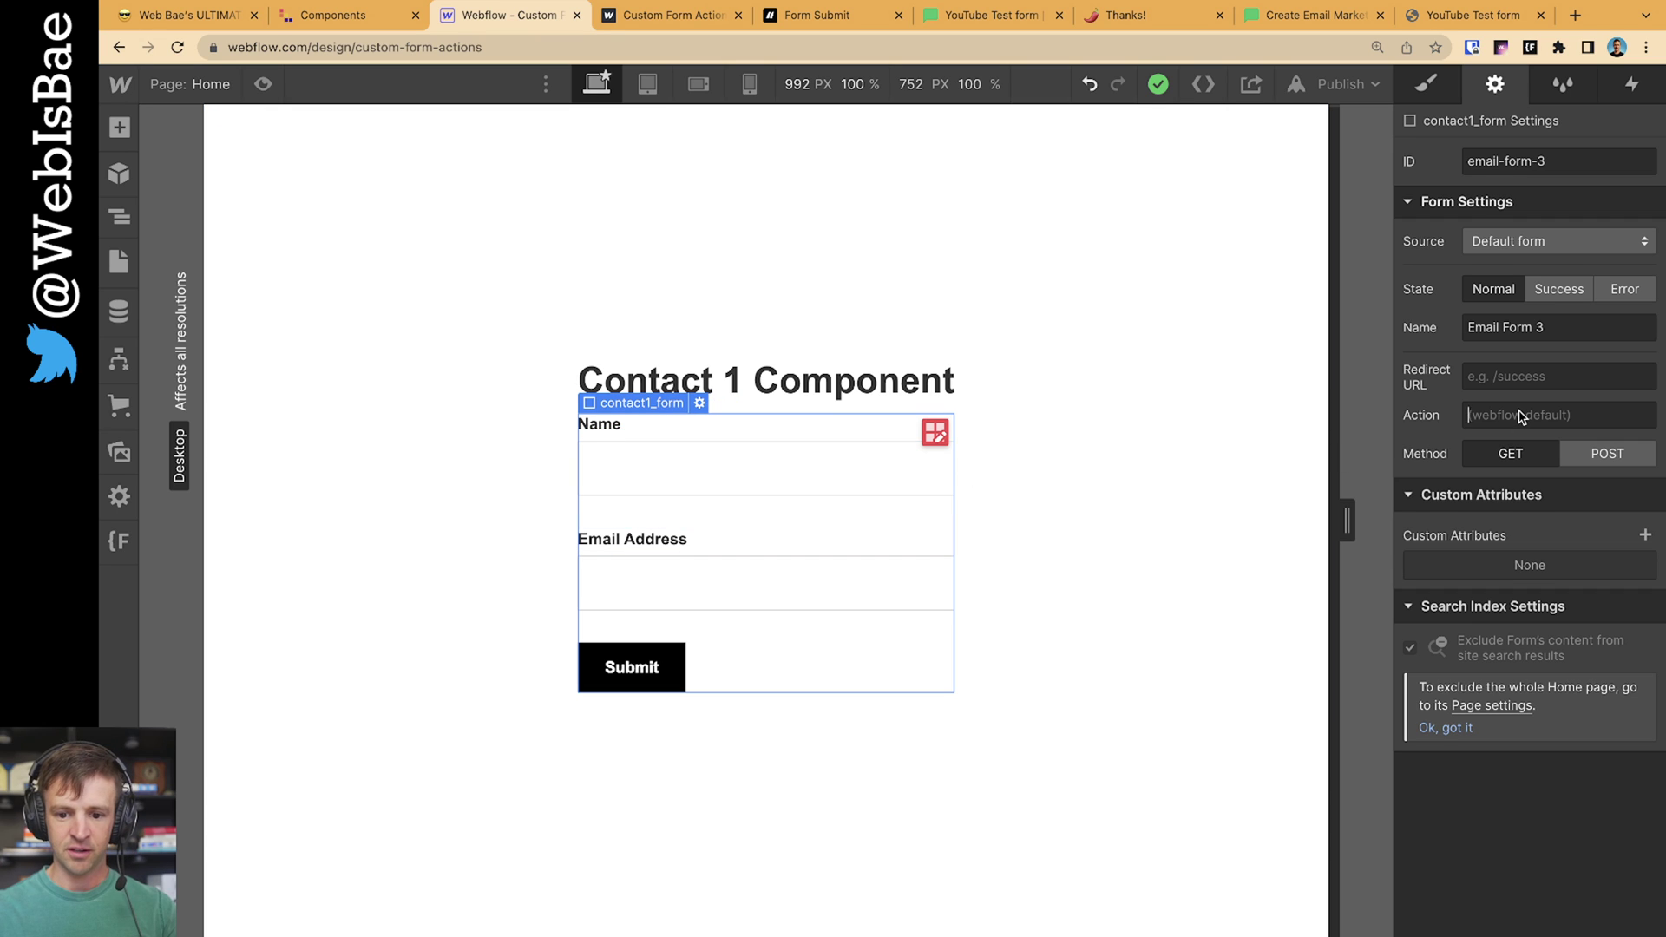
{"action": "key", "text": "ctrl+v"}
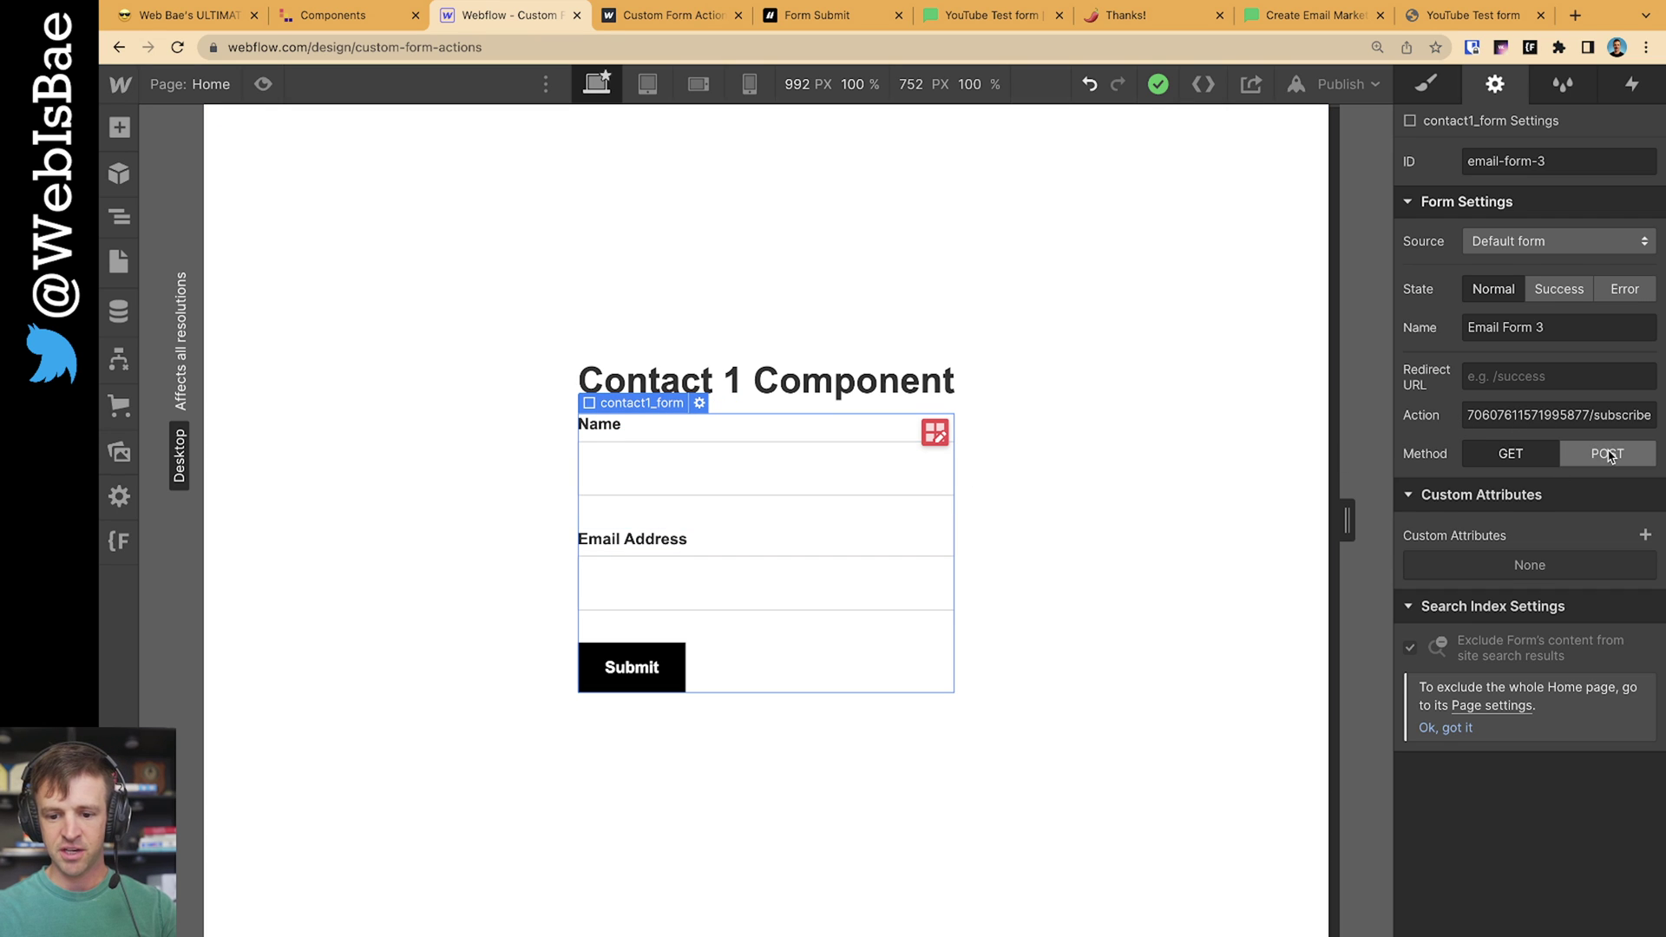
{"action": "left_click", "coordinate": [1608, 455]}
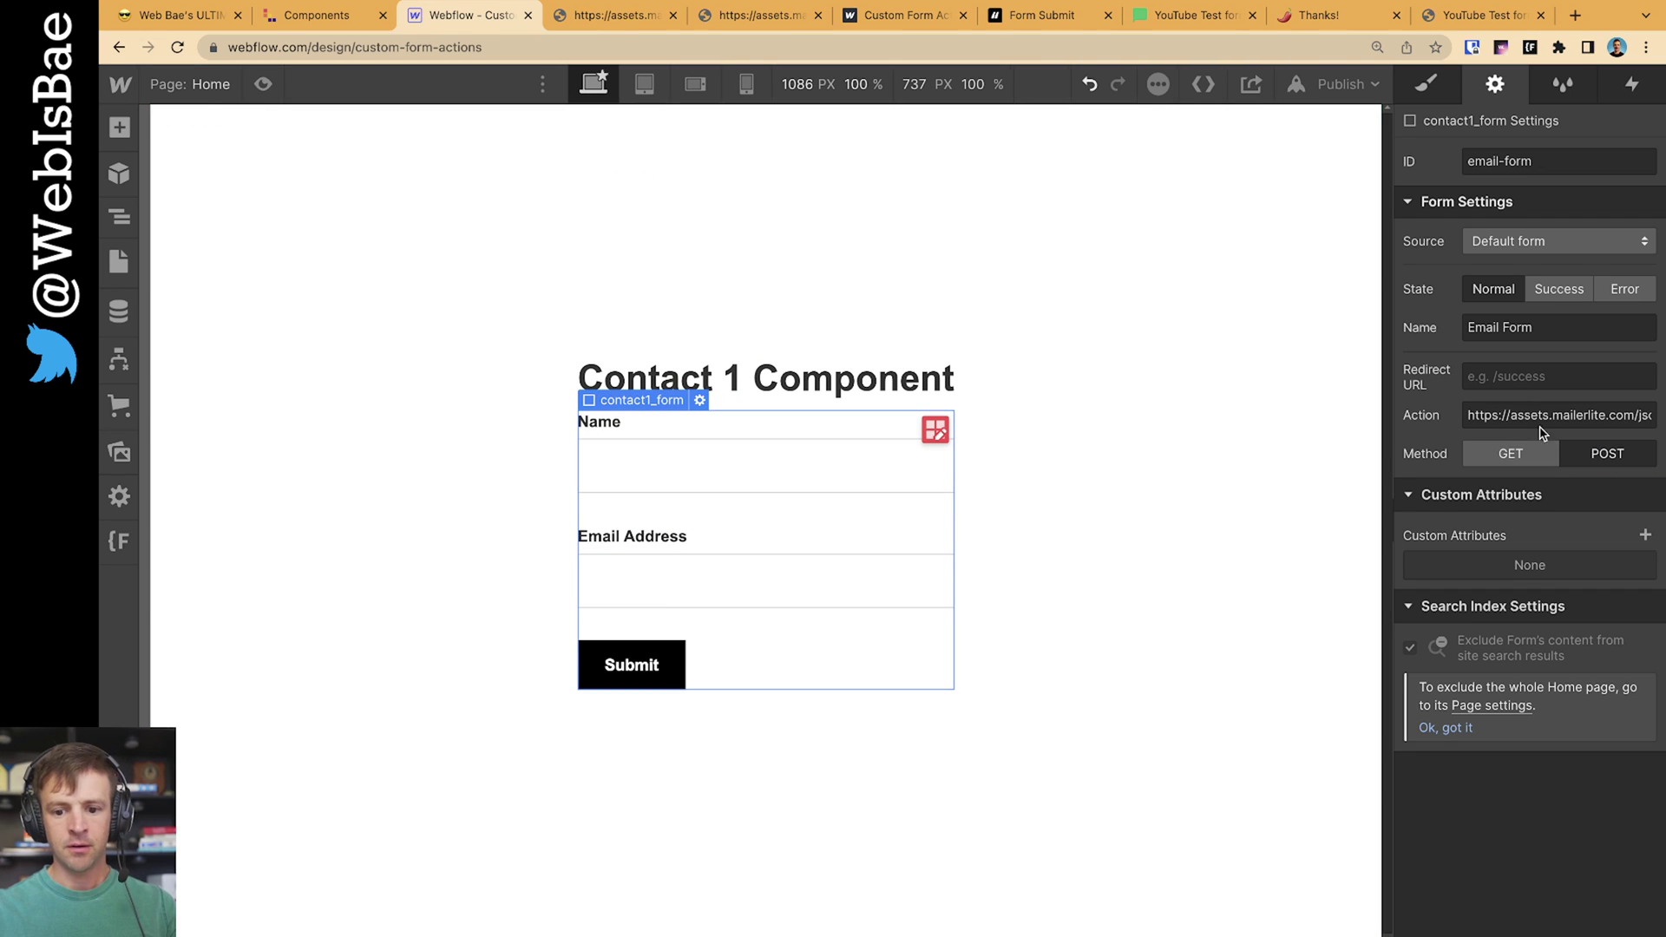
{"action": "triple_click", "coordinate": [1547, 425]}
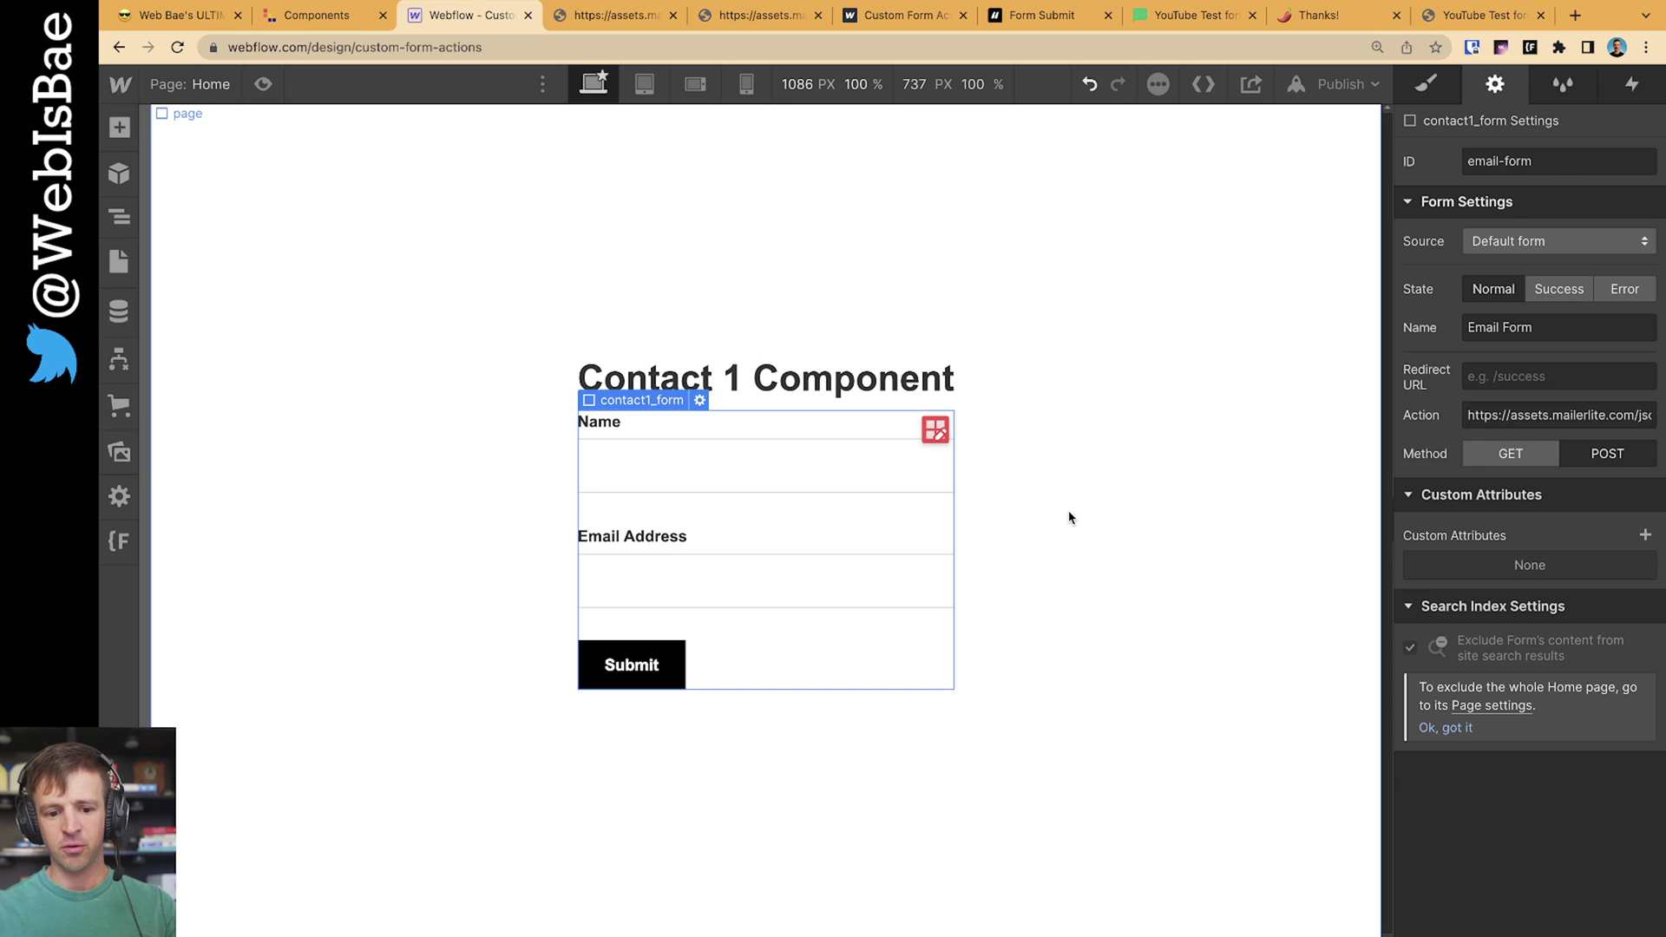
{"action": "left_click", "coordinate": [1109, 510]}
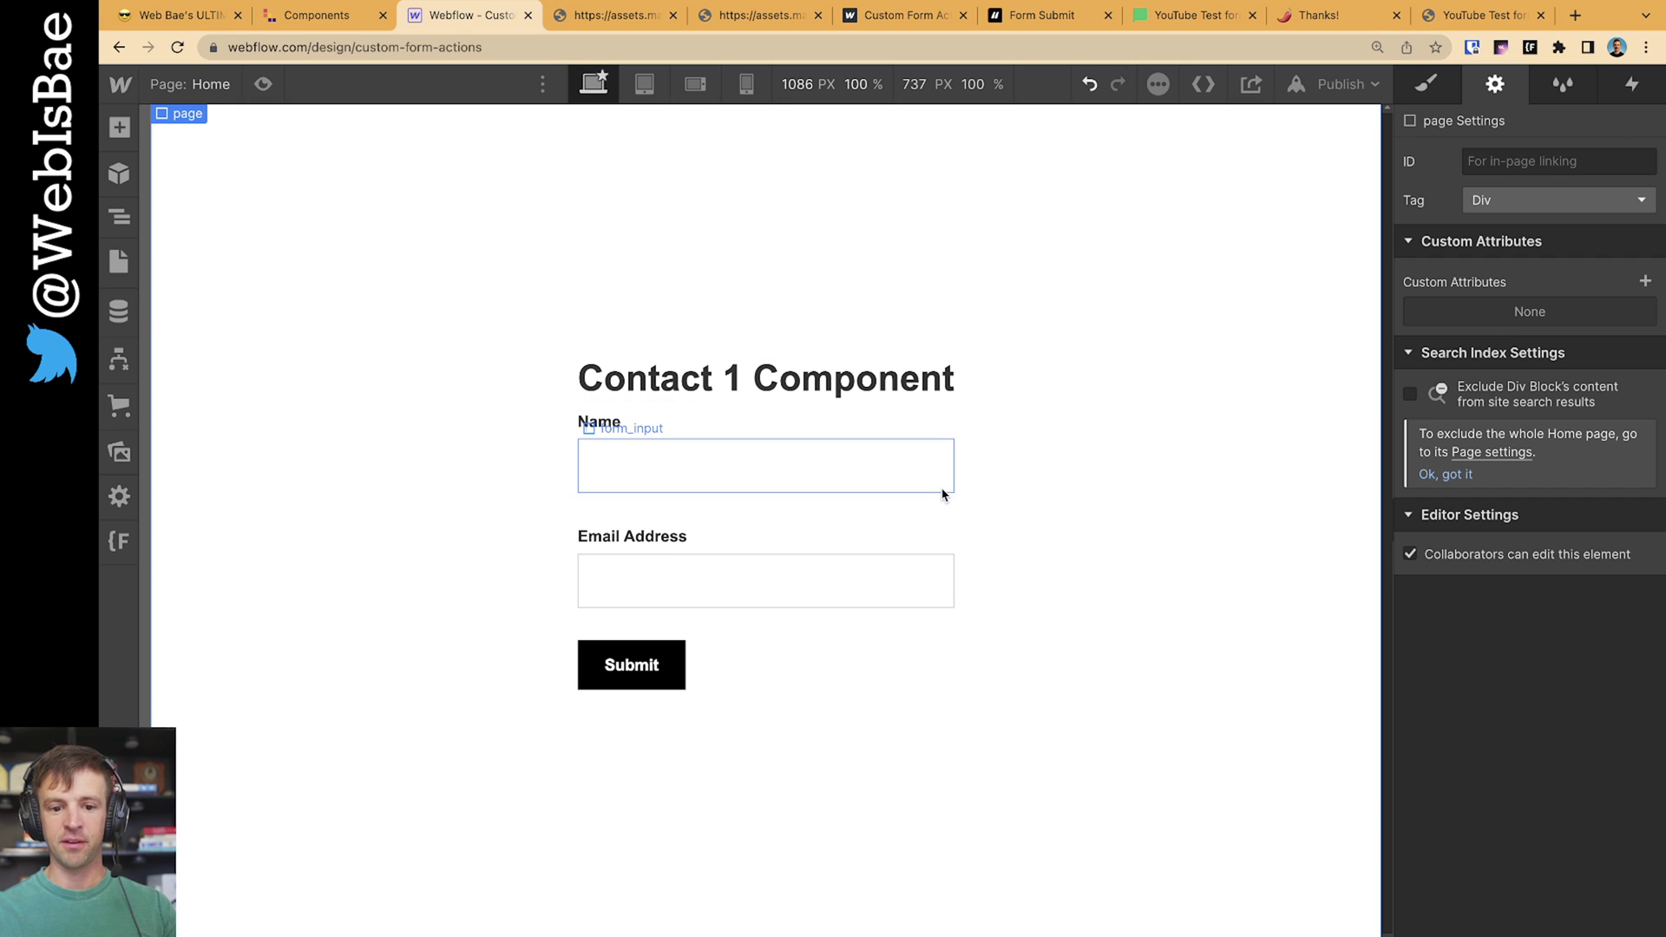
Inspect MailerLite's Name input in DevTools and copy its name value, fields[name]
{"action": "left_click", "coordinate": [1434, 19]}
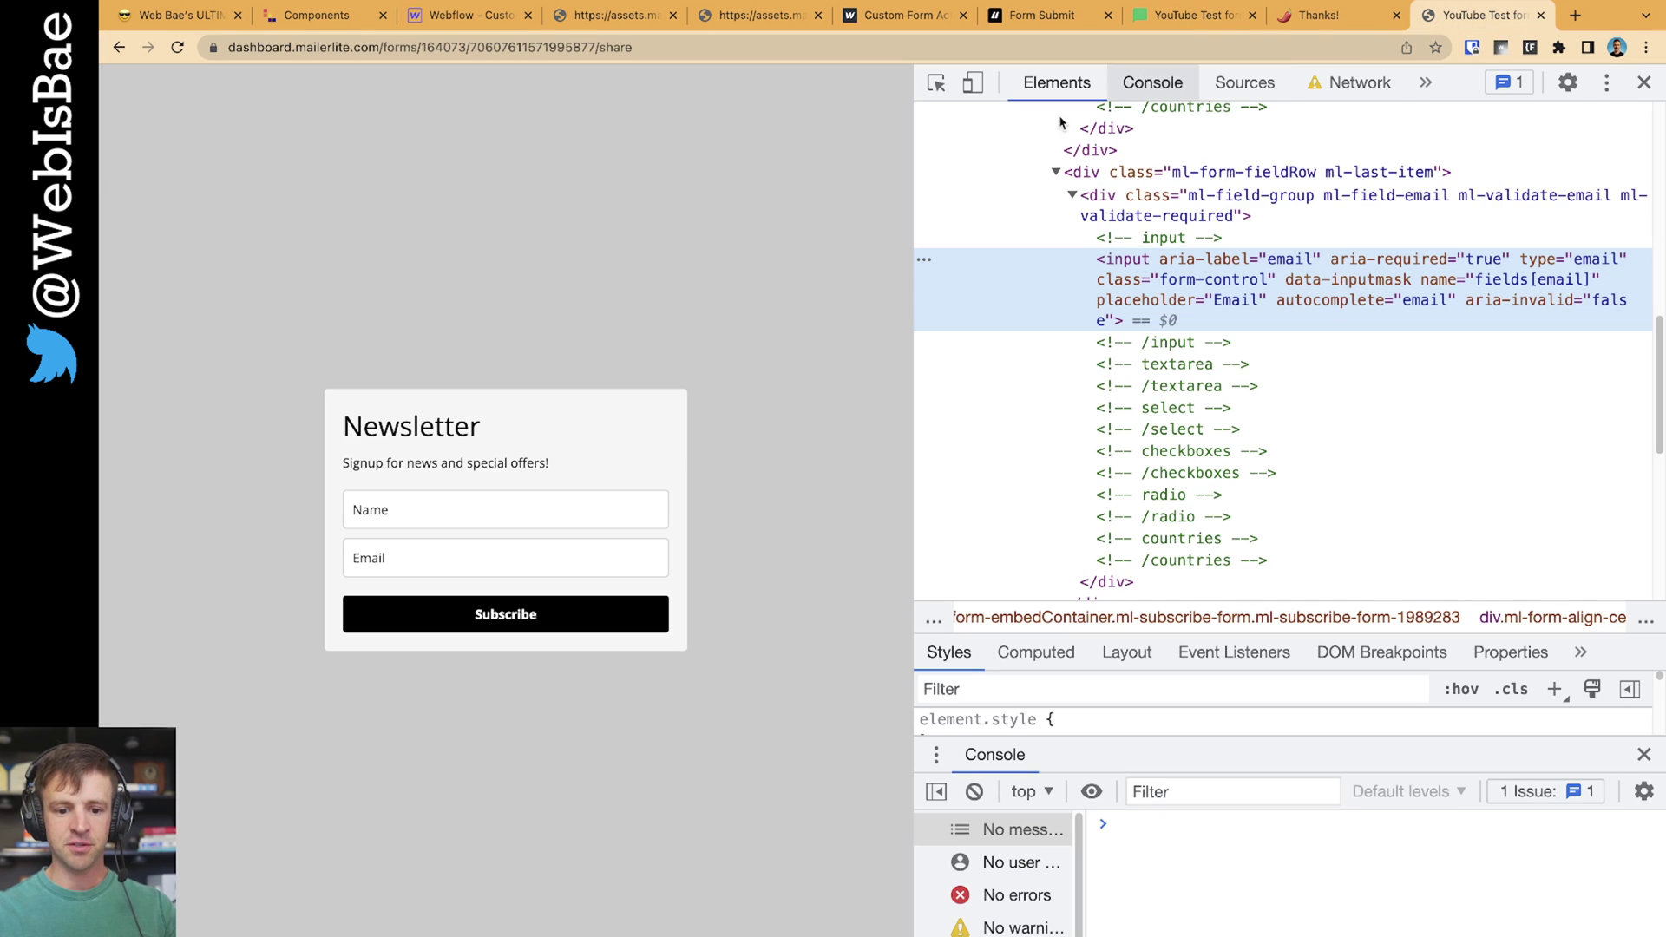
{"action": "left_click", "coordinate": [935, 82]}
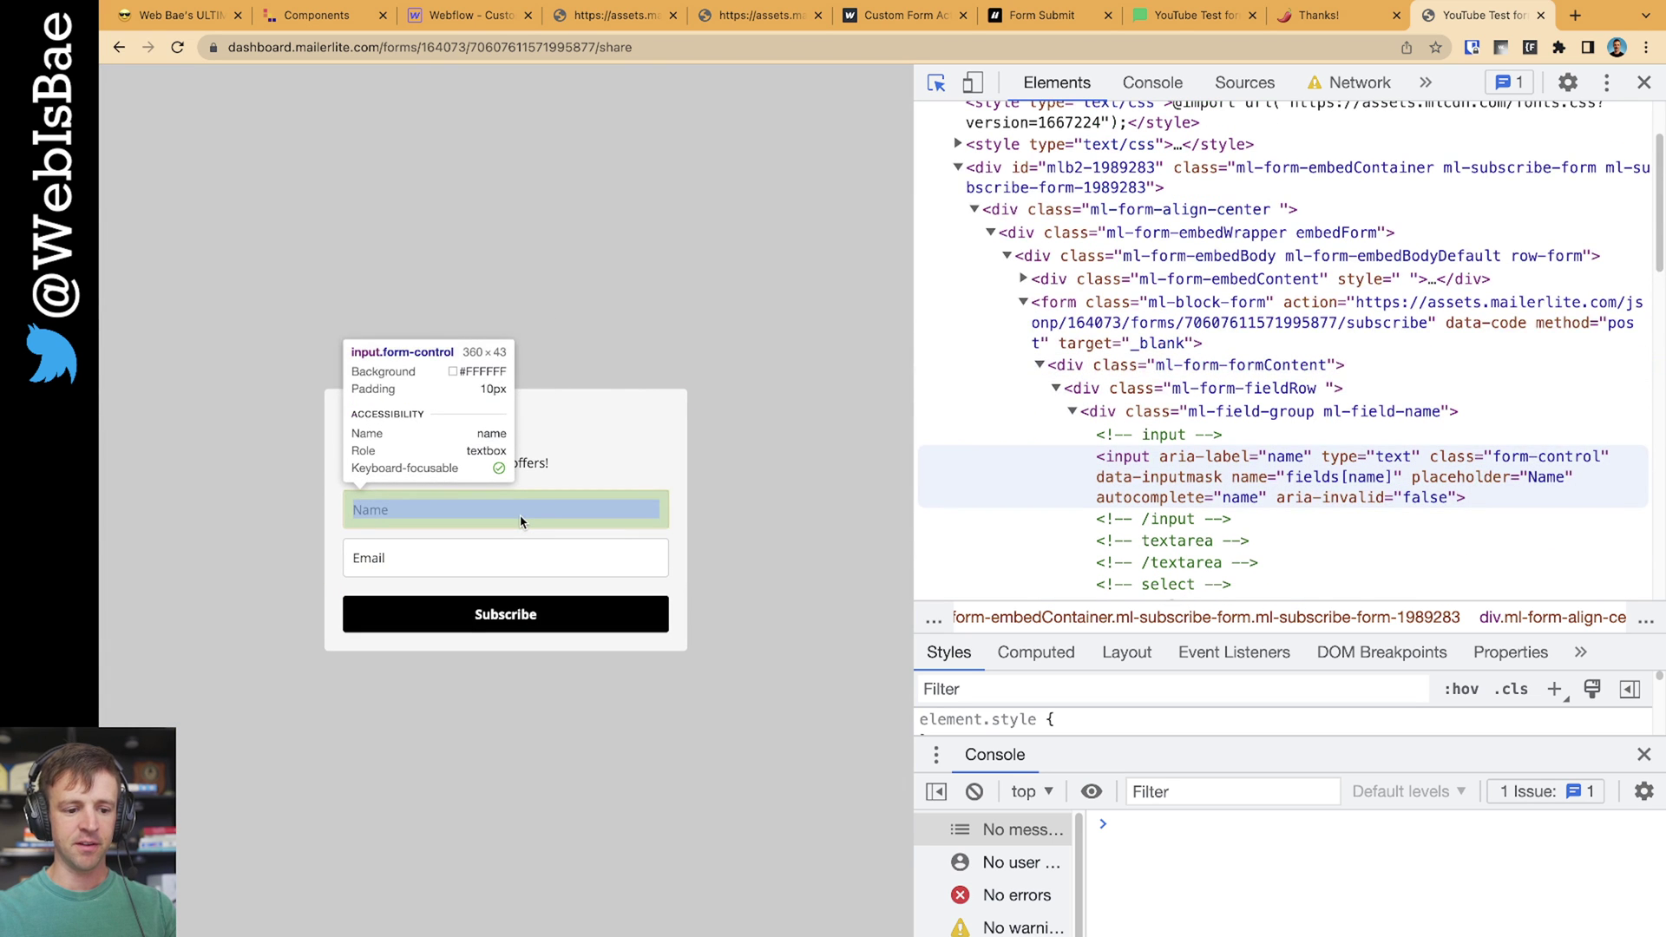
{"action": "left_click", "coordinate": [521, 521]}
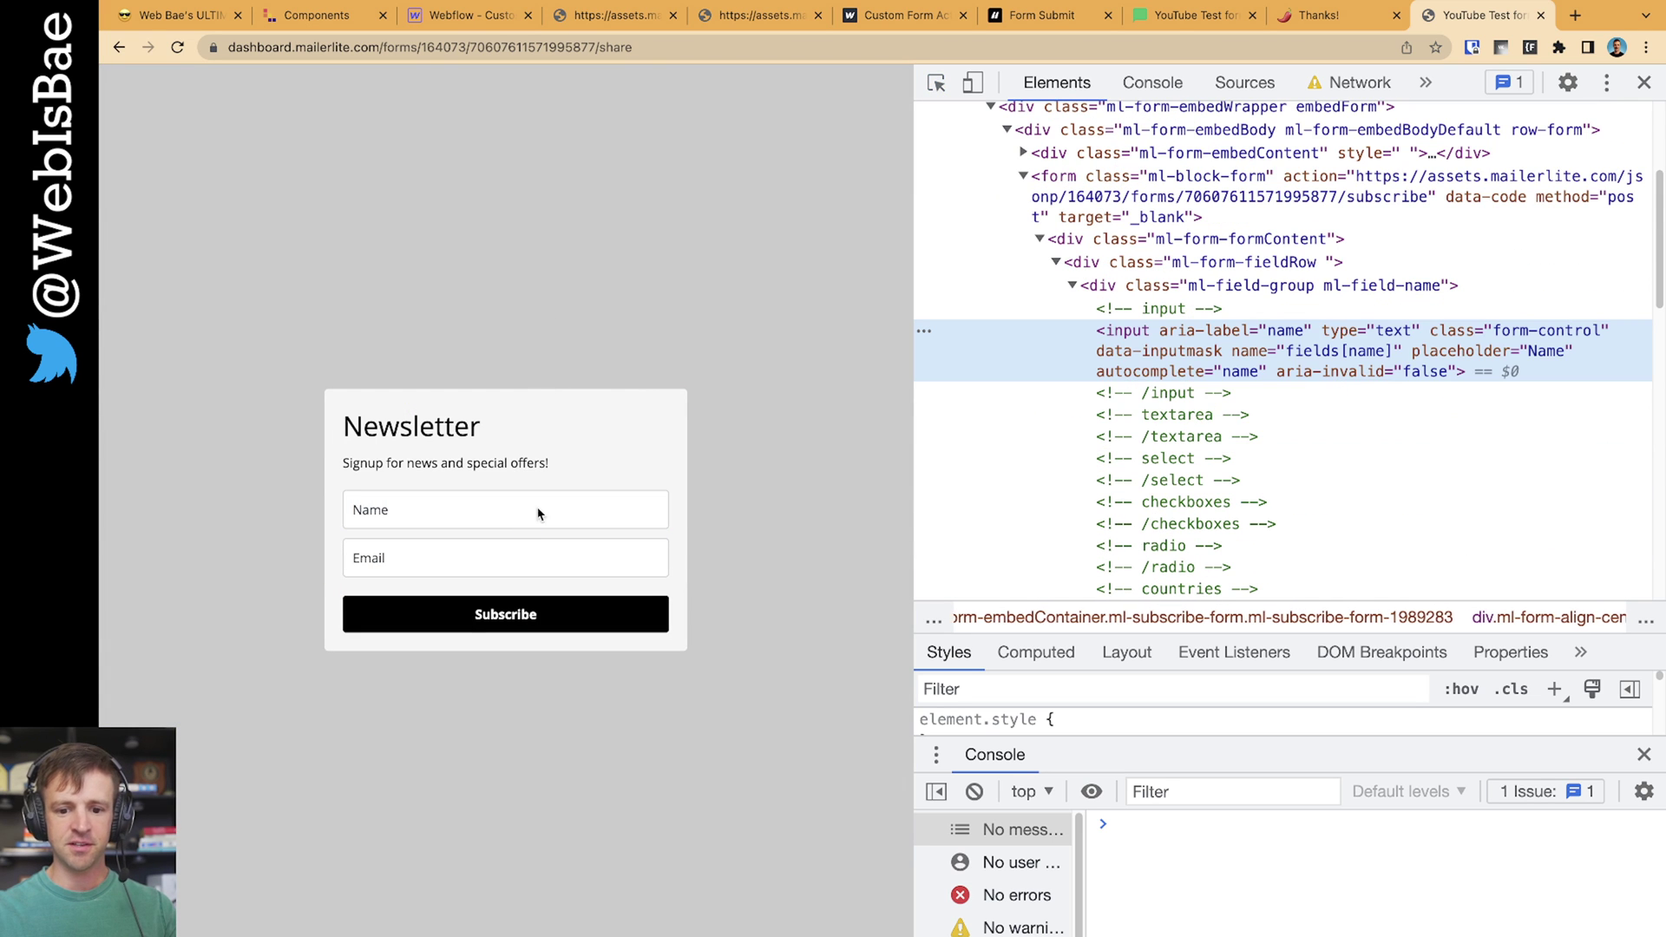
{"action": "double_click", "coordinate": [1305, 354]}
{"action": "key", "text": "super+c"}
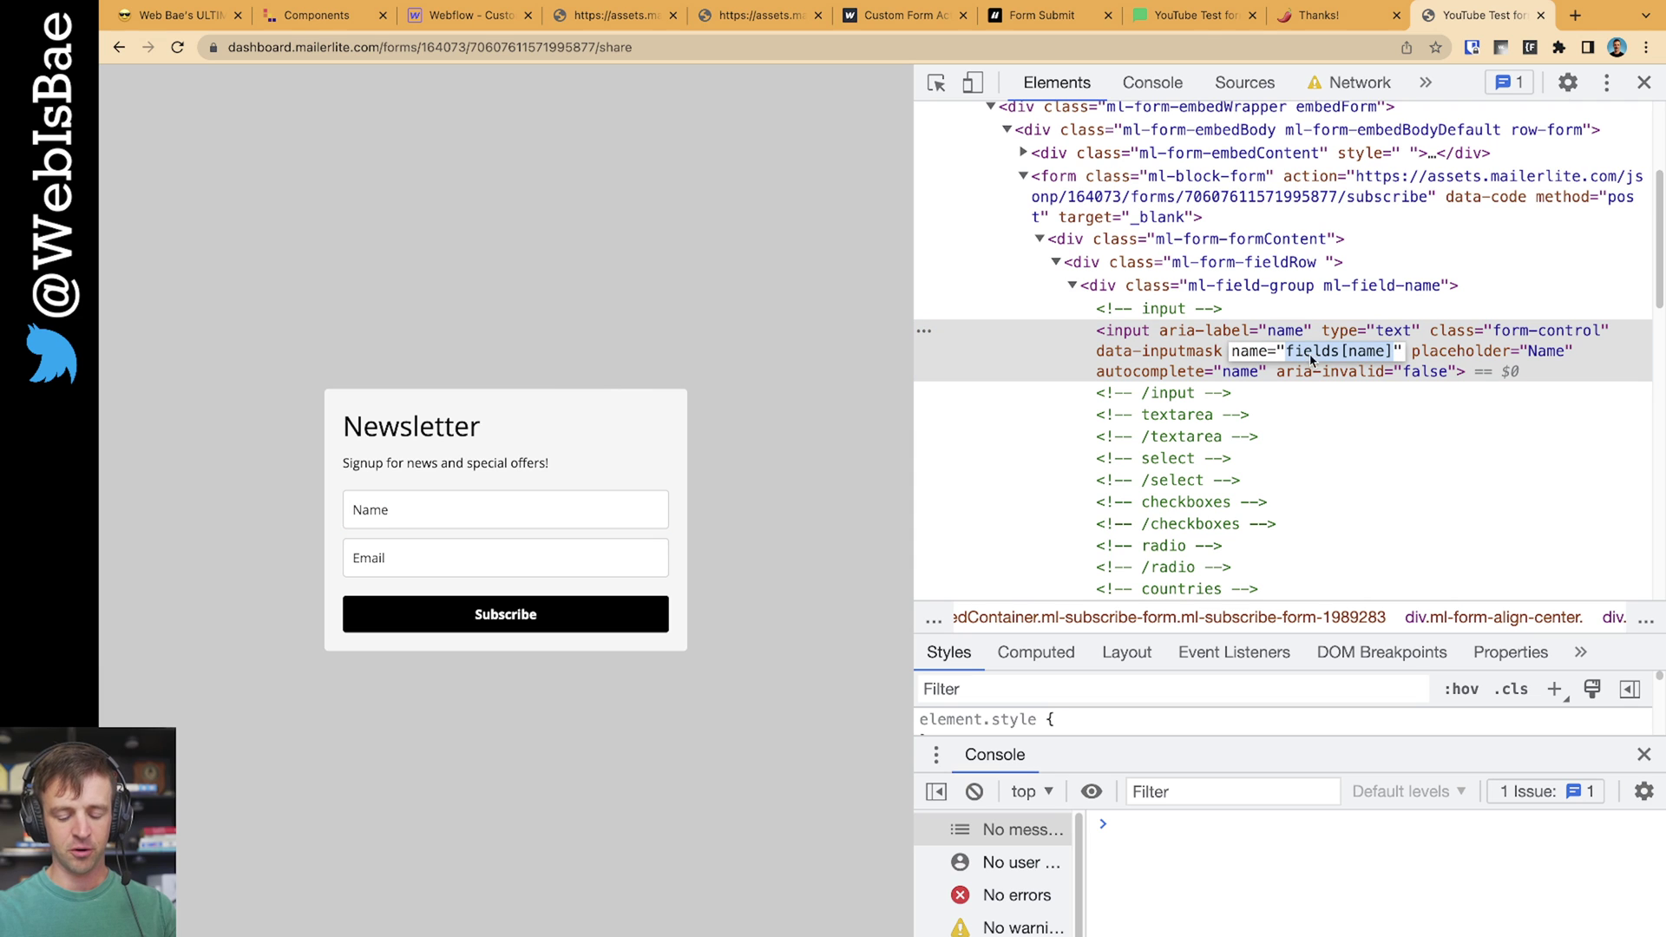
{"action": "left_click", "coordinate": [461, 14]}
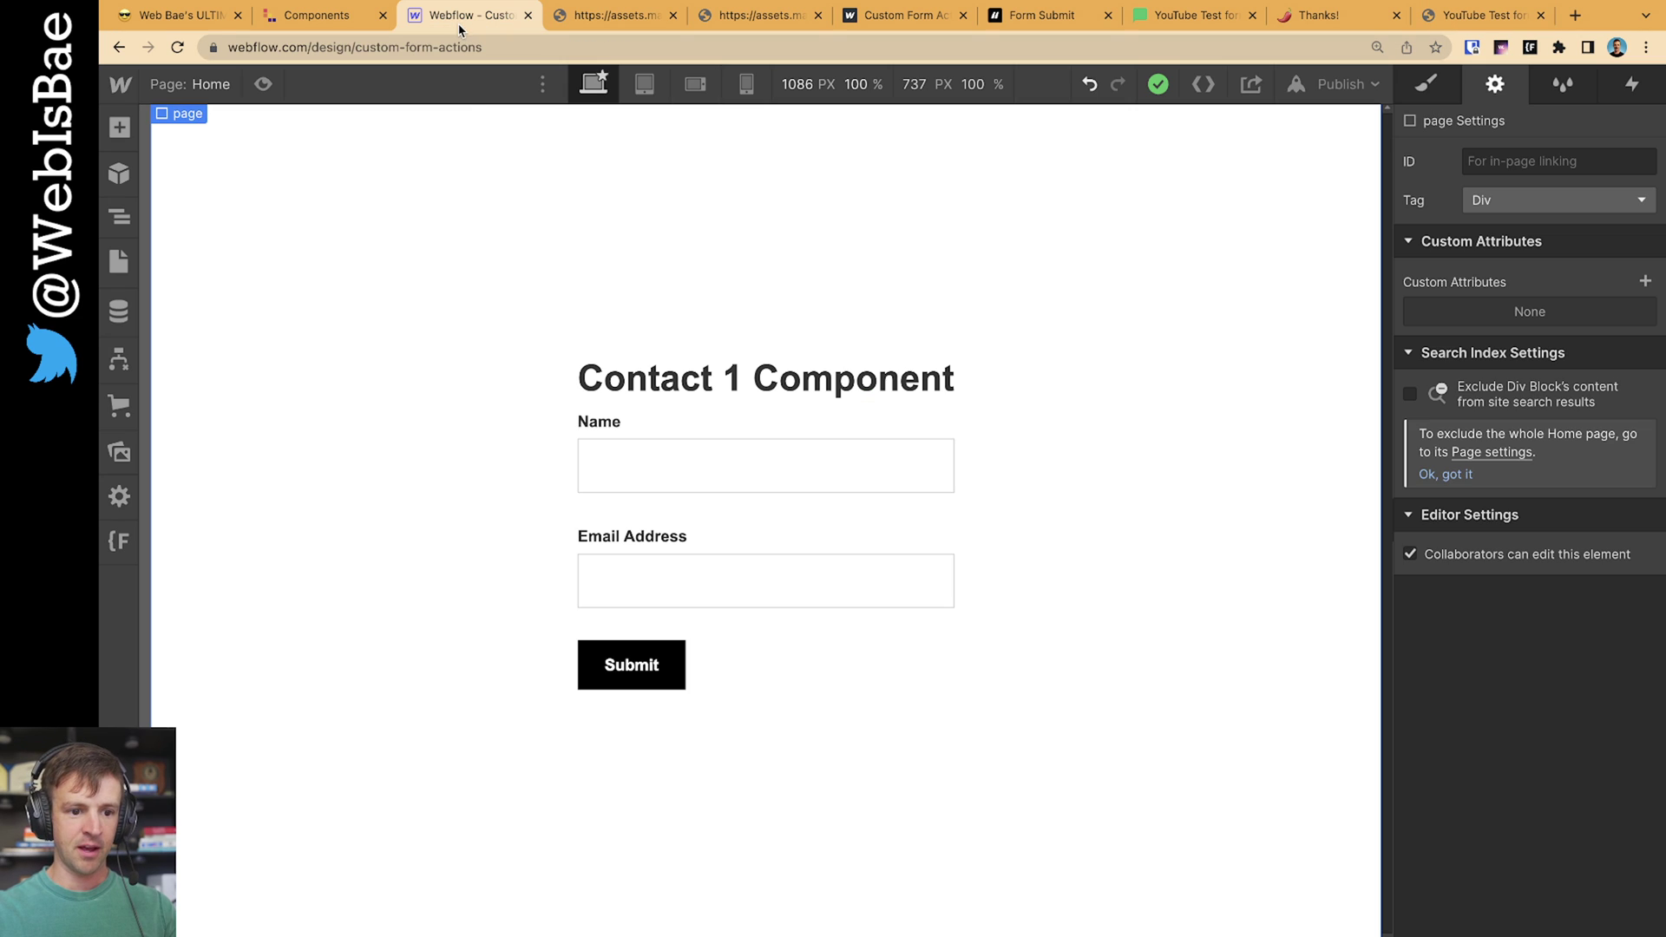
Name the Webflow Name input fields[name] and copy MailerLite's Email input name, fields[email]
{"action": "left_click", "coordinate": [668, 450]}
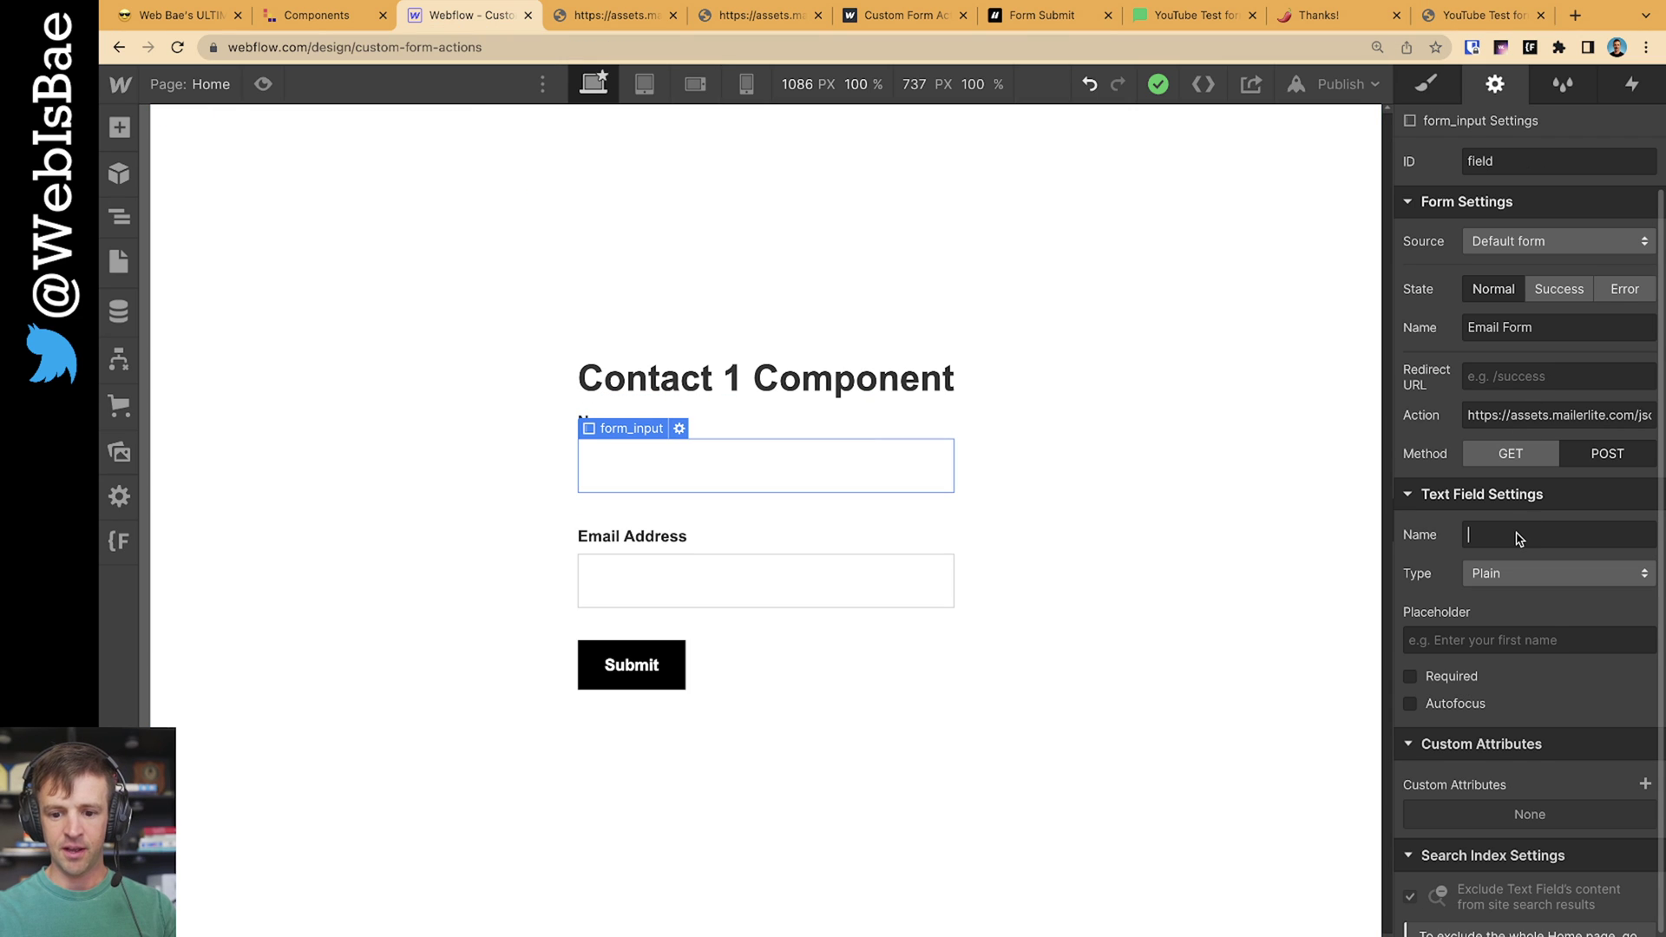
{"action": "key", "text": "super+v"}
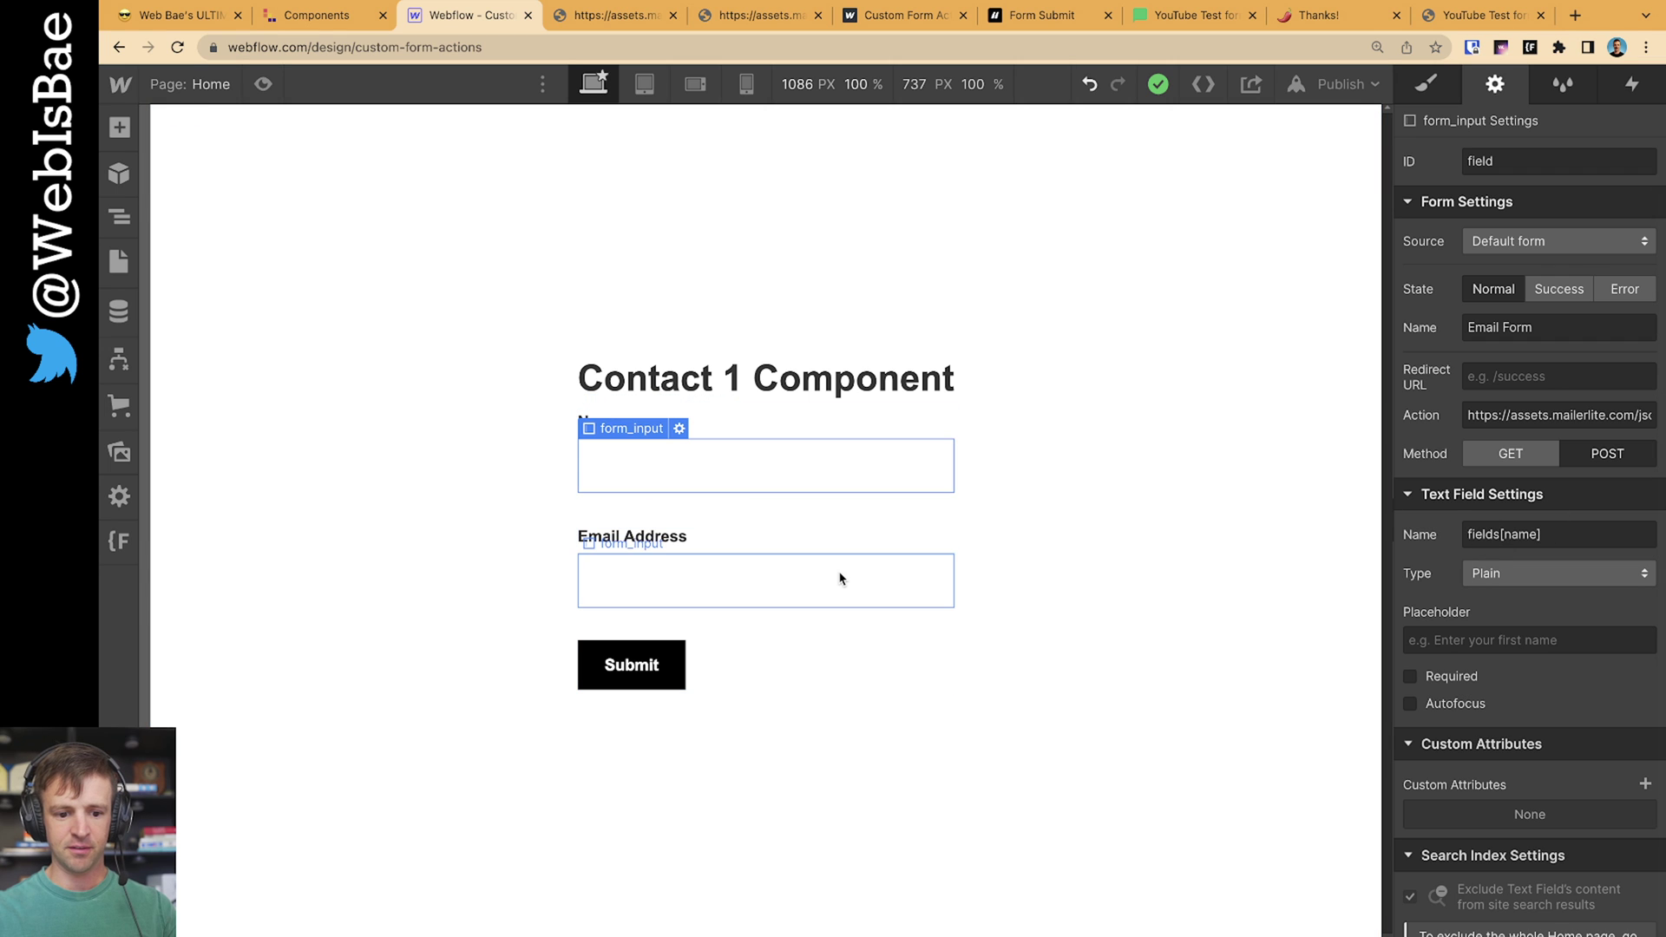
{"action": "left_click", "coordinate": [840, 578]}
{"action": "left_click", "coordinate": [1455, 26]}
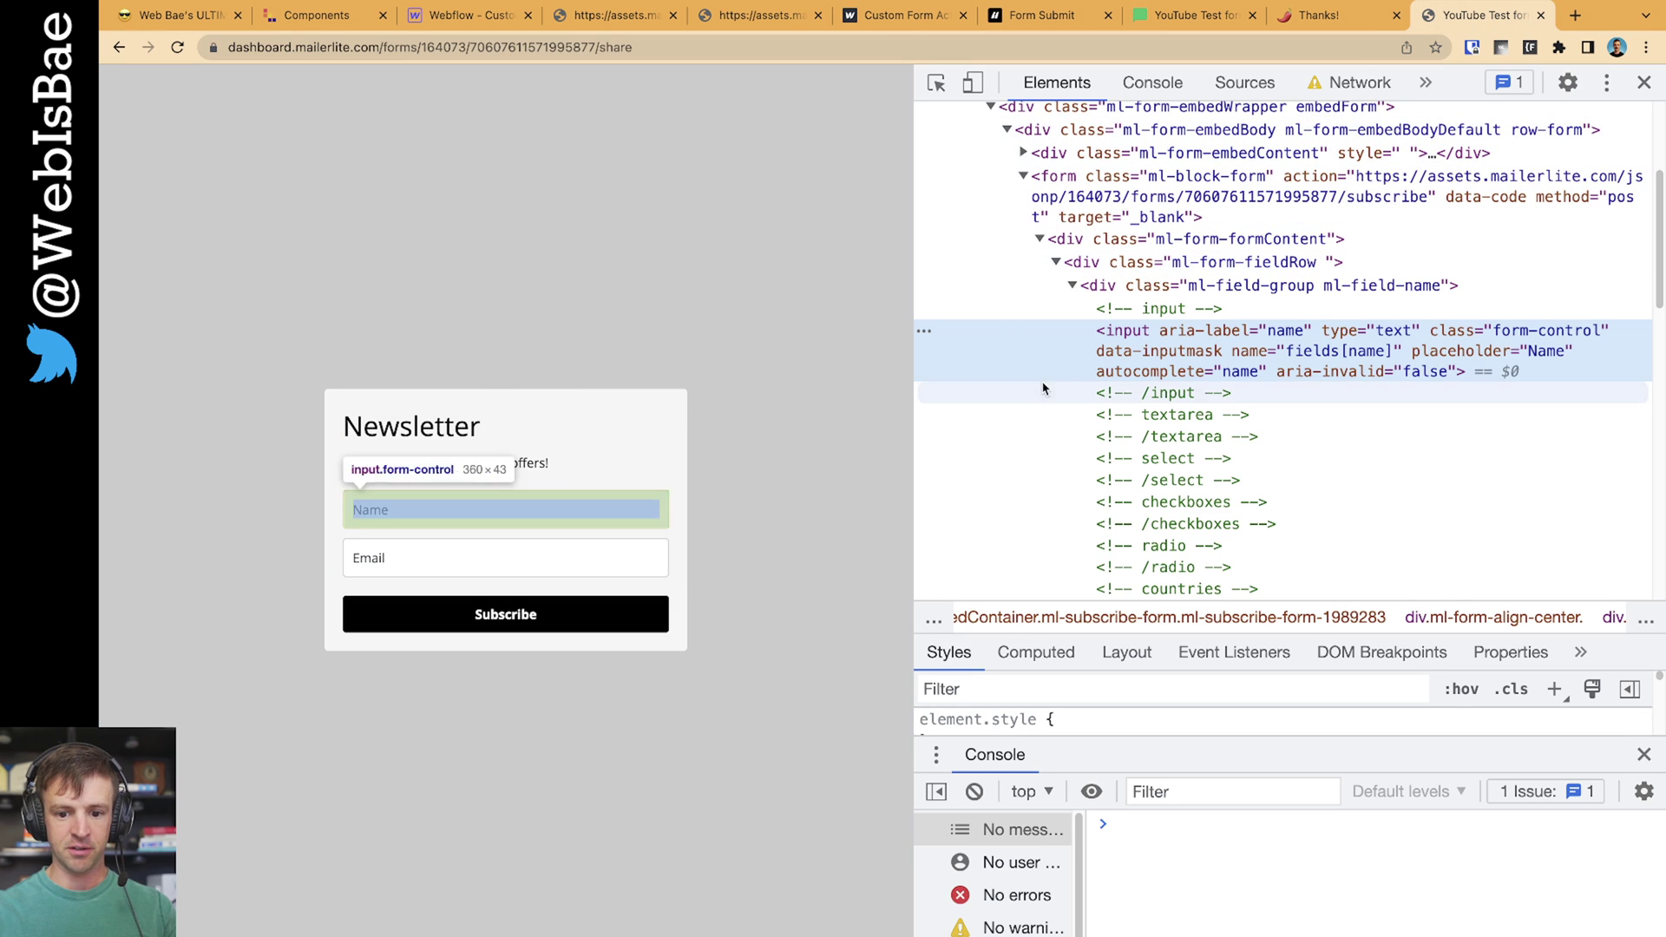
{"action": "left_click", "coordinate": [549, 547]}
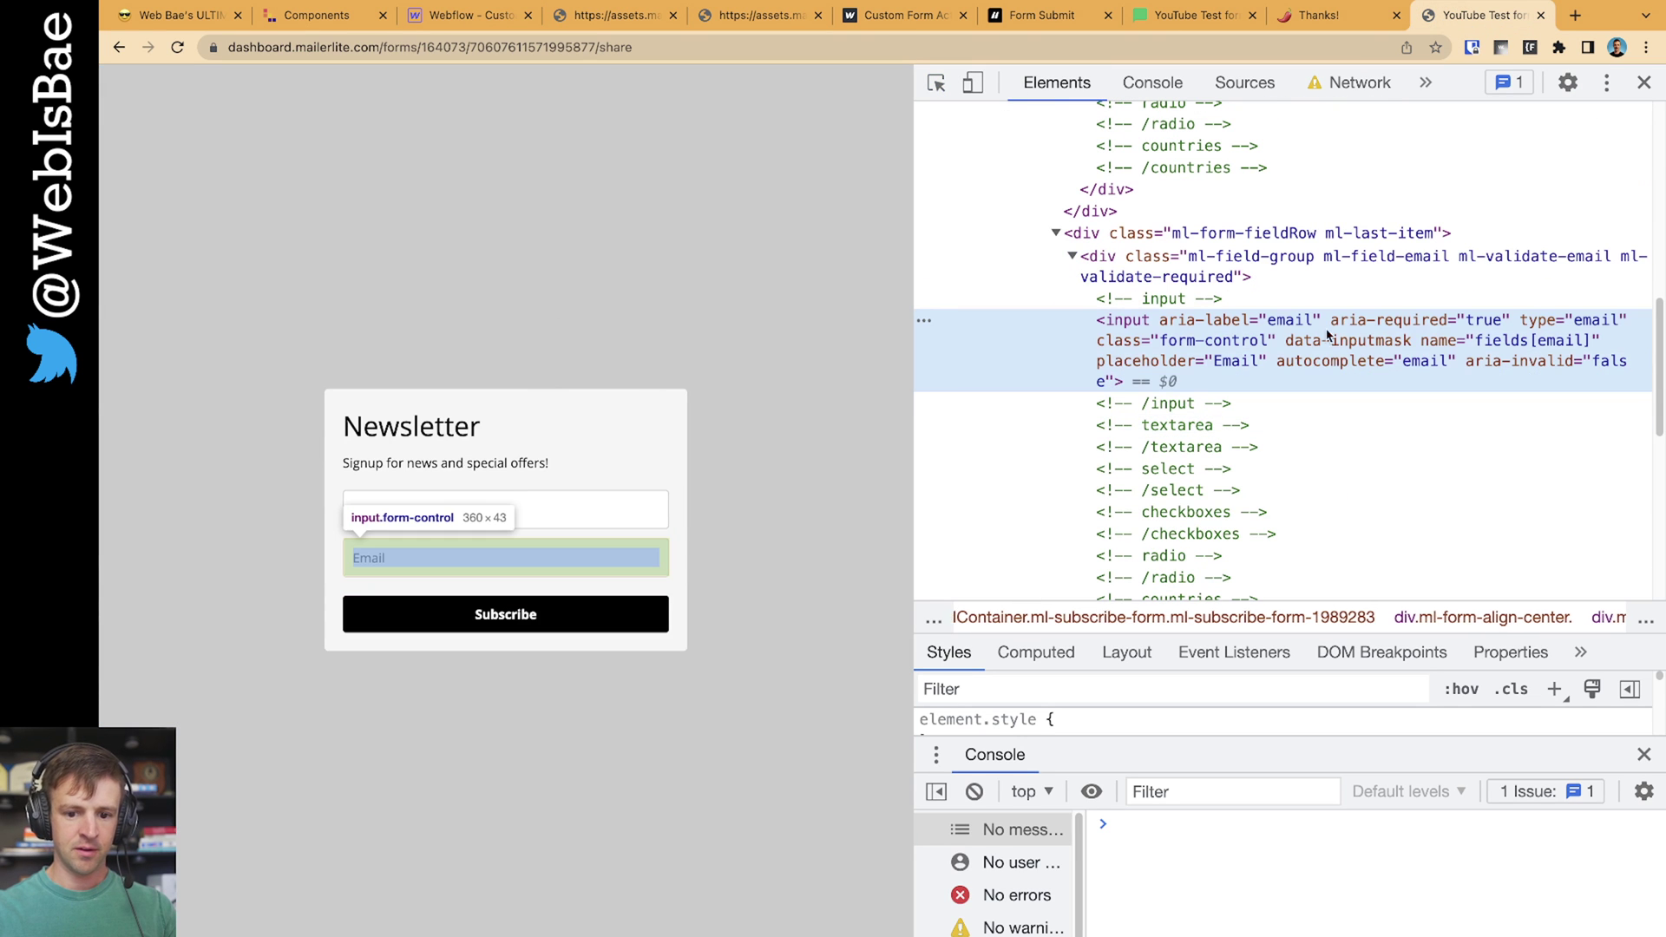
{"action": "double_click", "coordinate": [1486, 342]}
{"action": "key", "text": "super+c"}
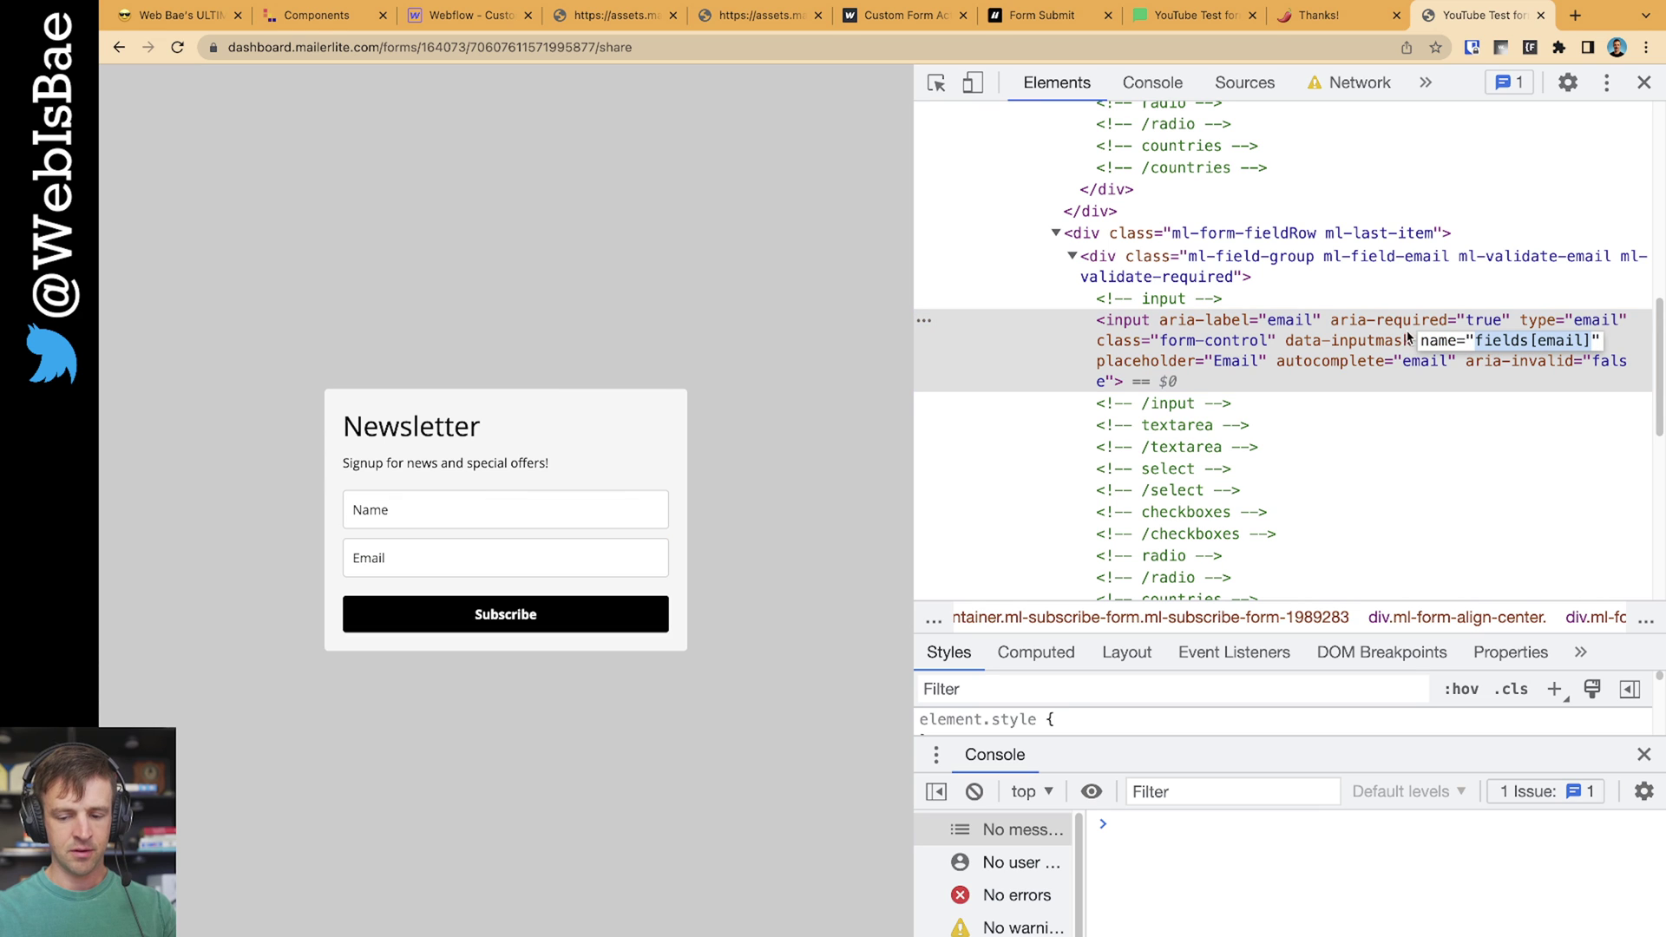
Set the Webflow Email Address input's name to fields[email]
{"action": "left_click", "coordinate": [473, 15]}
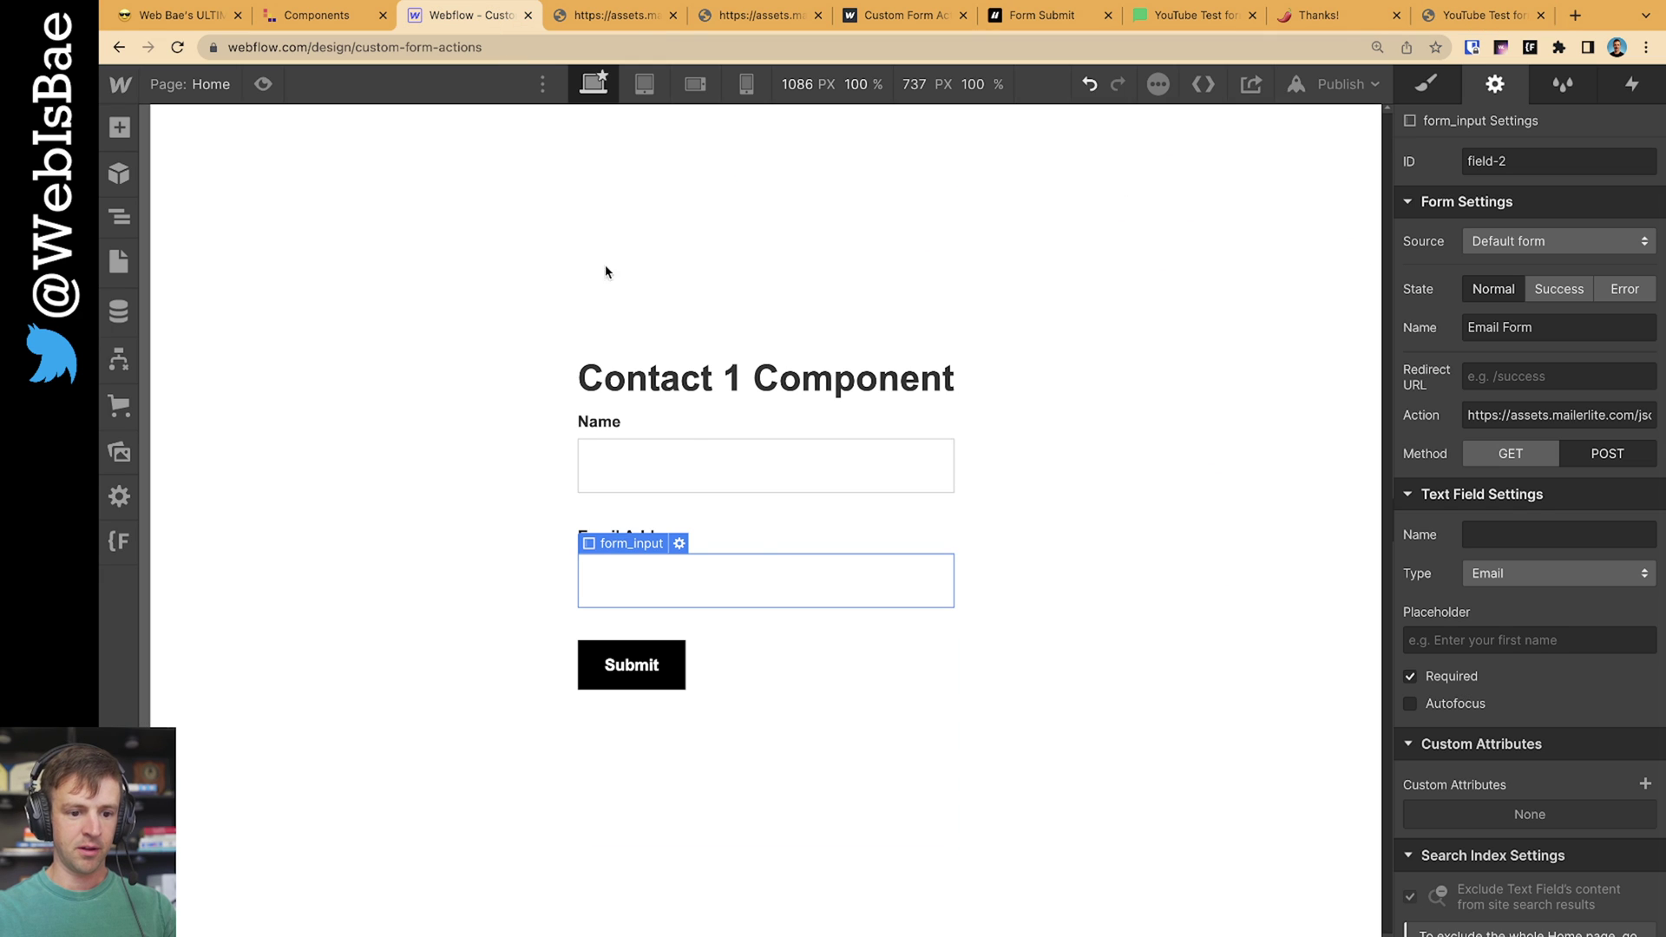
{"action": "left_click", "coordinate": [1547, 535]}
{"action": "key", "text": "super+v"}
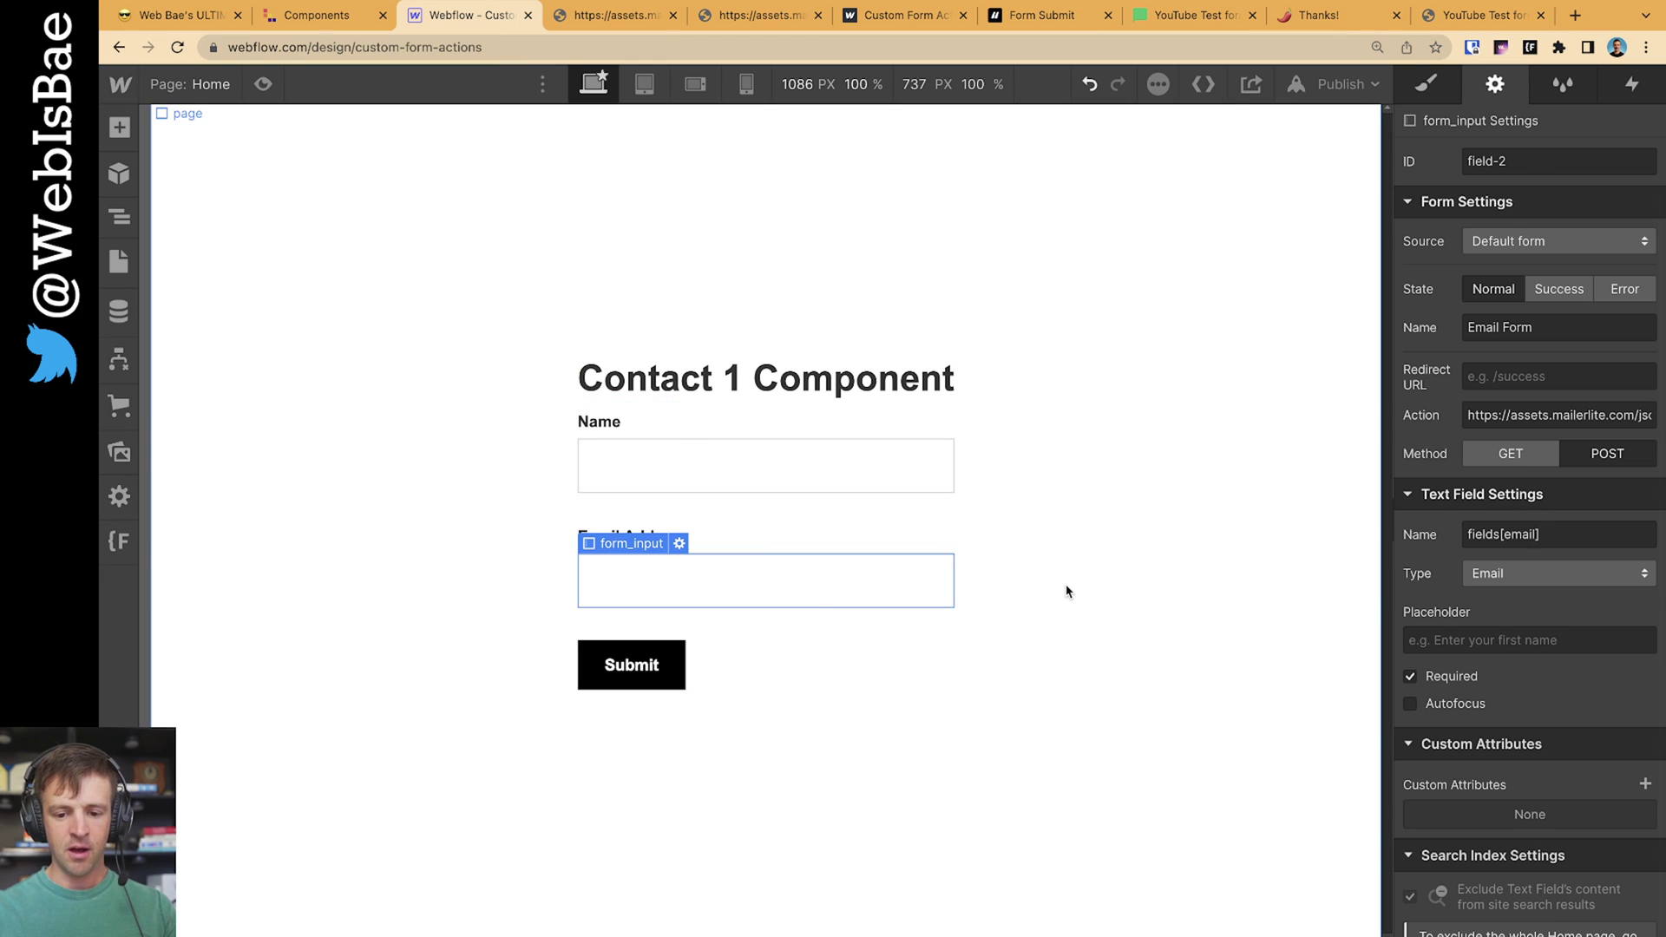
{"action": "left_click", "coordinate": [1034, 576]}
{"action": "left_click", "coordinate": [1169, 26]}
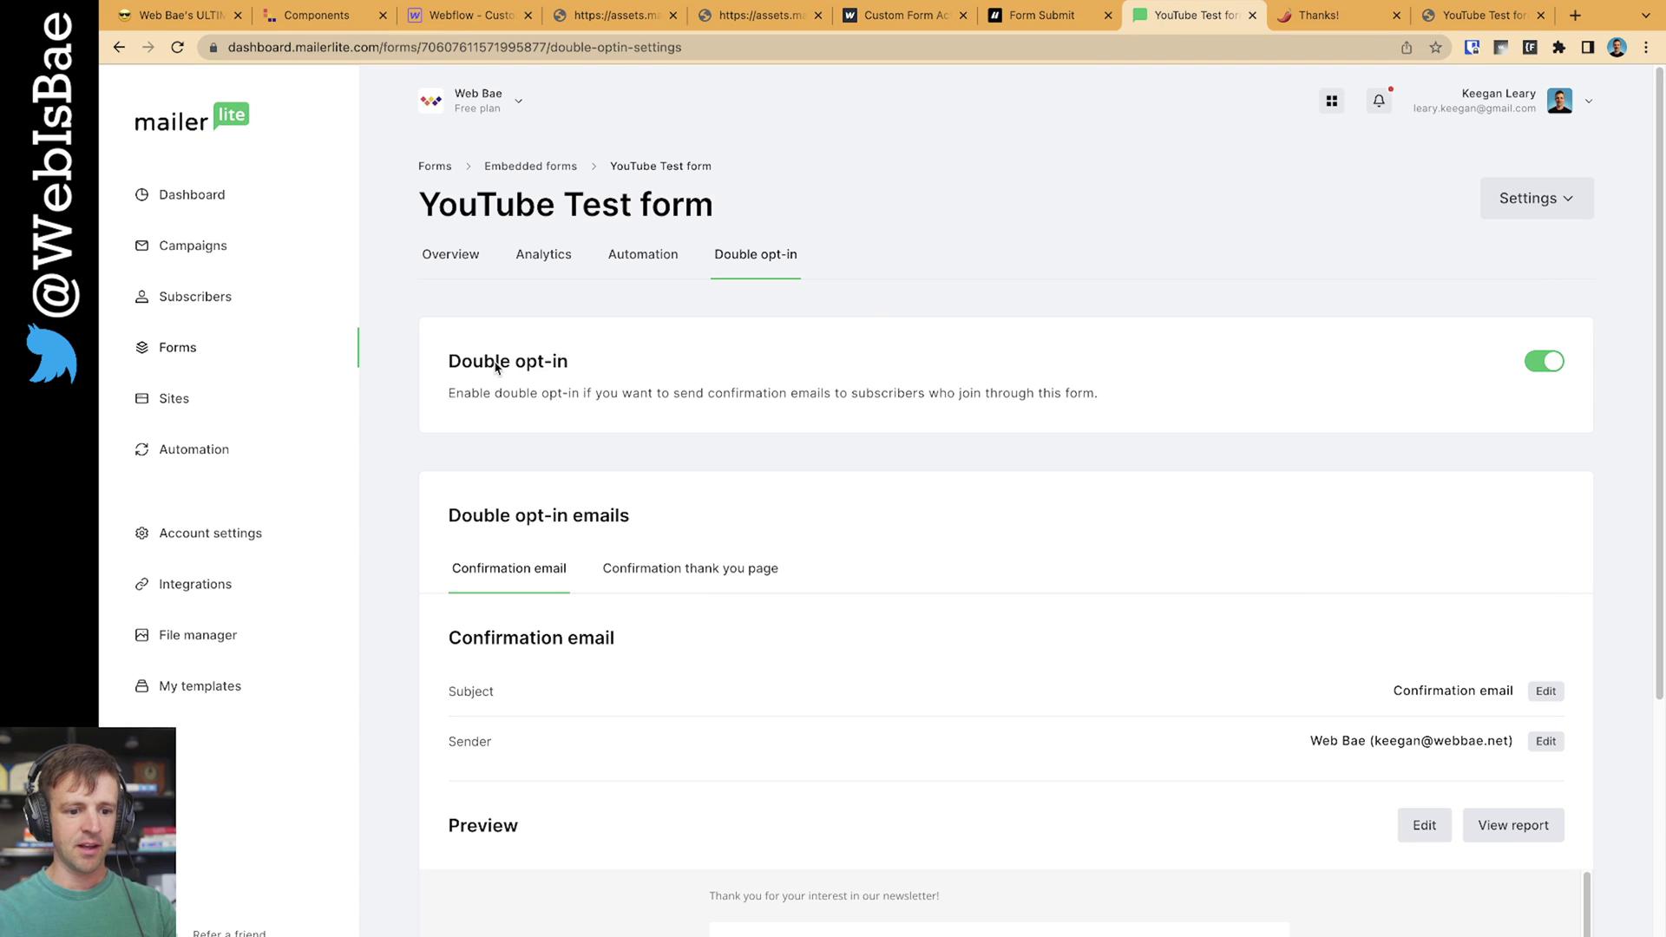
Switch off the Double opt-in toggle for the YouTube Test form in MailerLite
{"action": "left_click_drag", "start_coordinate": [497, 368], "coordinate": [567, 367]}
{"action": "left_click", "coordinate": [773, 259]}
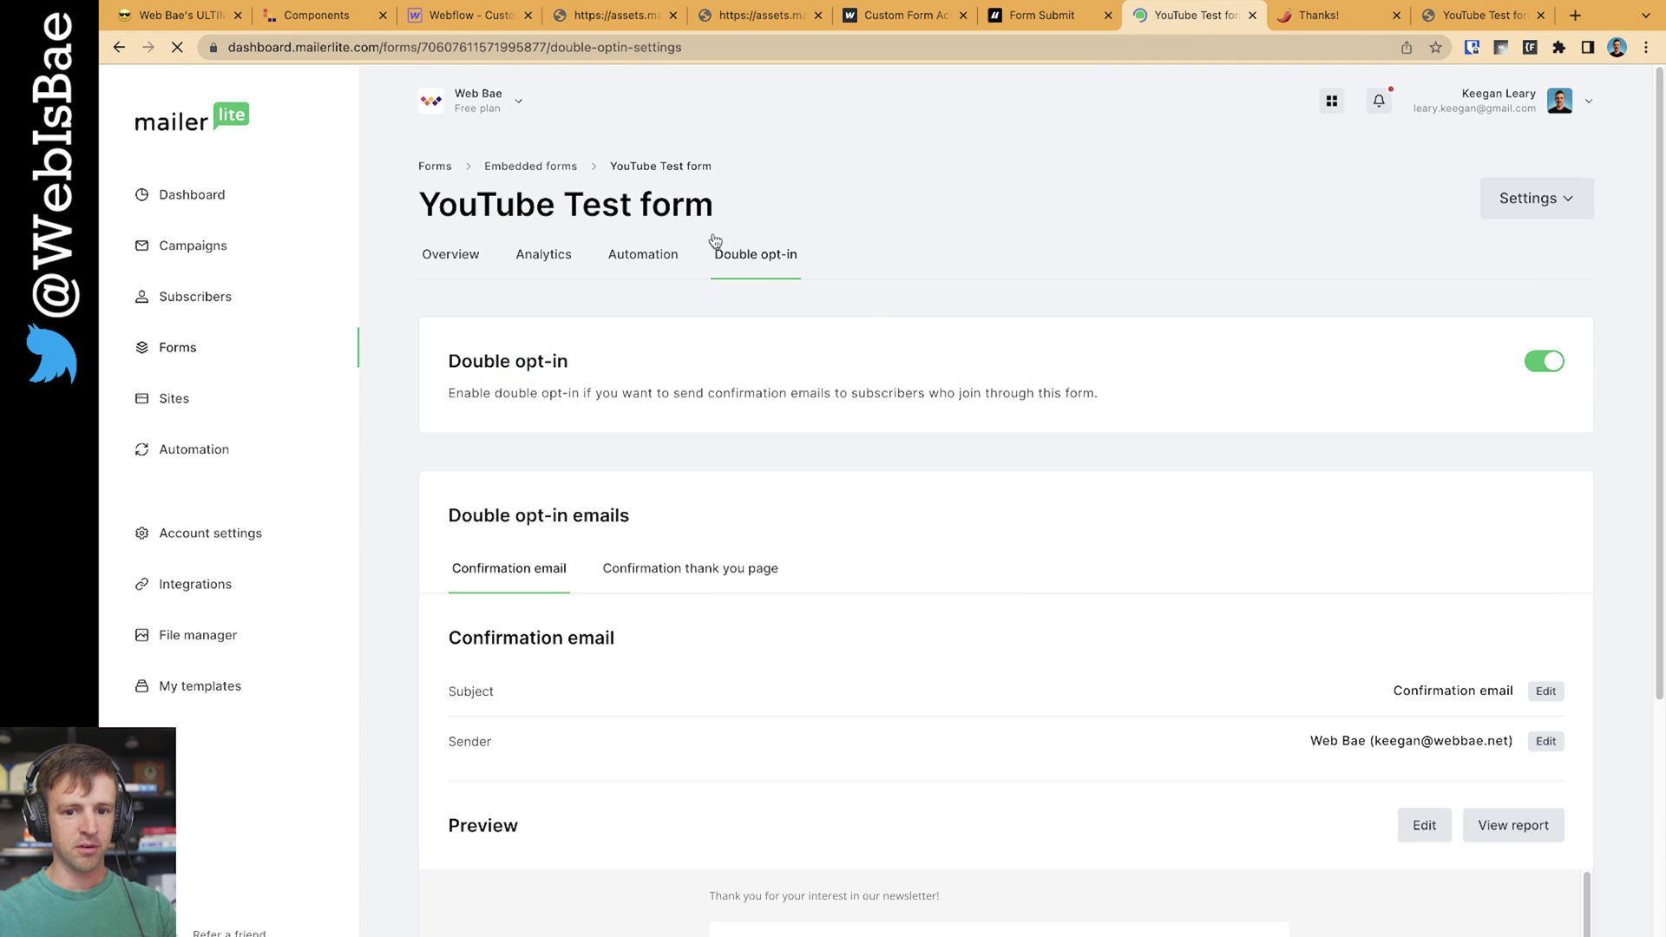
{"action": "left_click", "coordinate": [1557, 369]}
{"action": "scroll", "coordinate": [1206, 417], "scroll_direction": "down", "scroll_amount": 5}
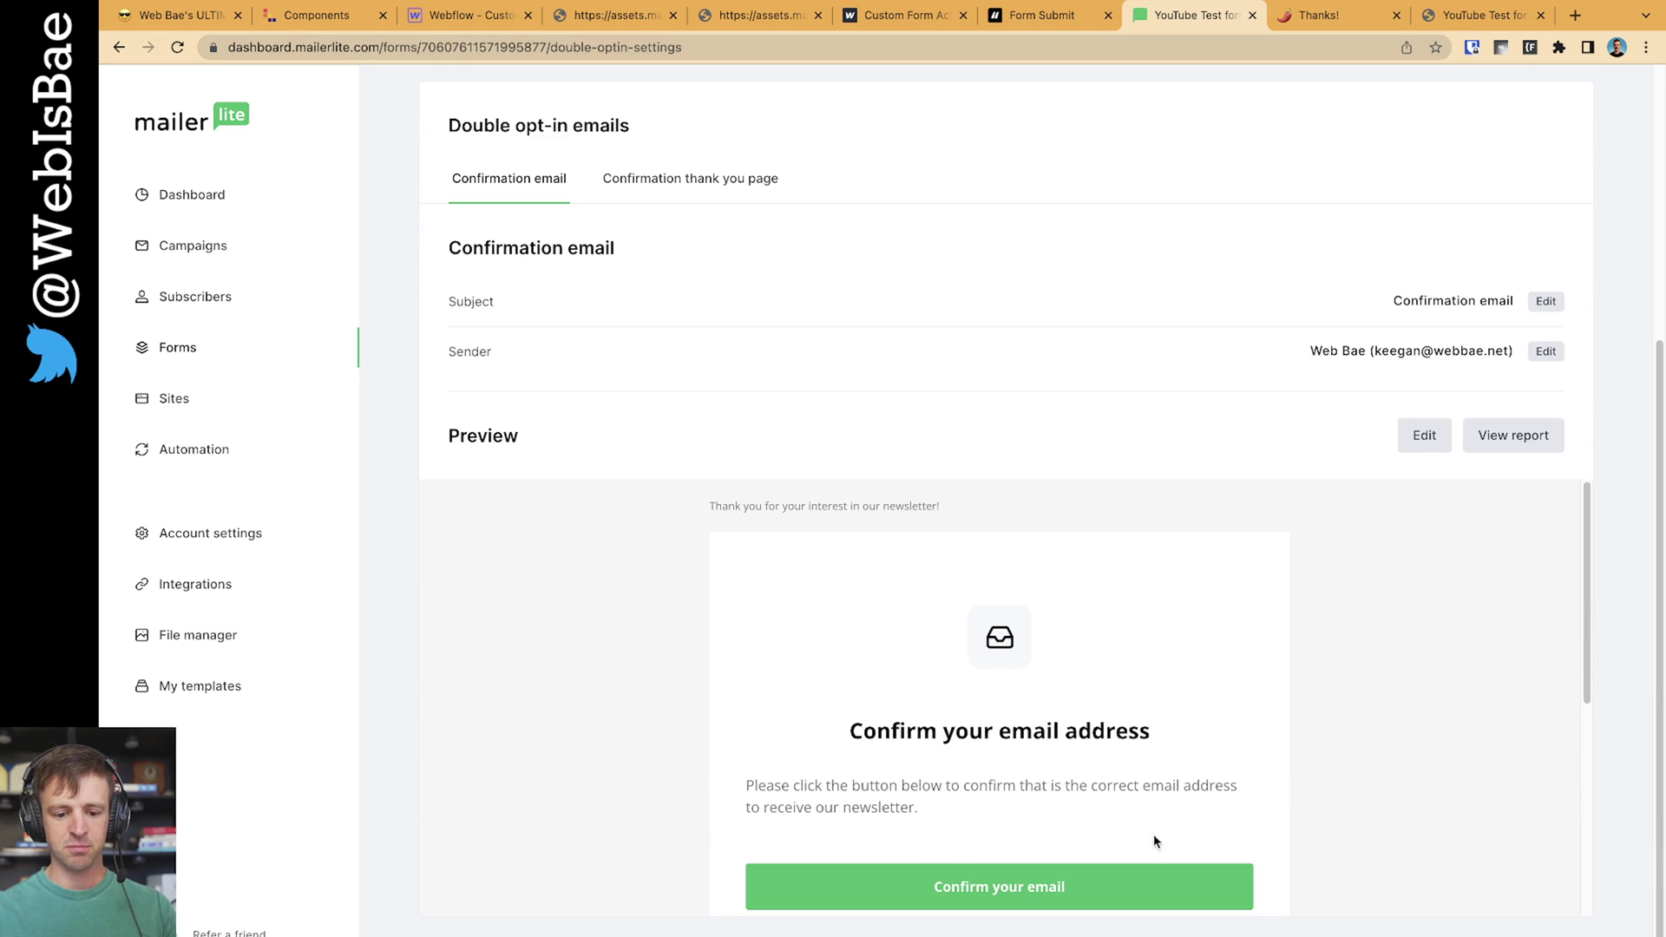
{"action": "scroll", "coordinate": [947, 701], "scroll_direction": "up", "scroll_amount": 4}
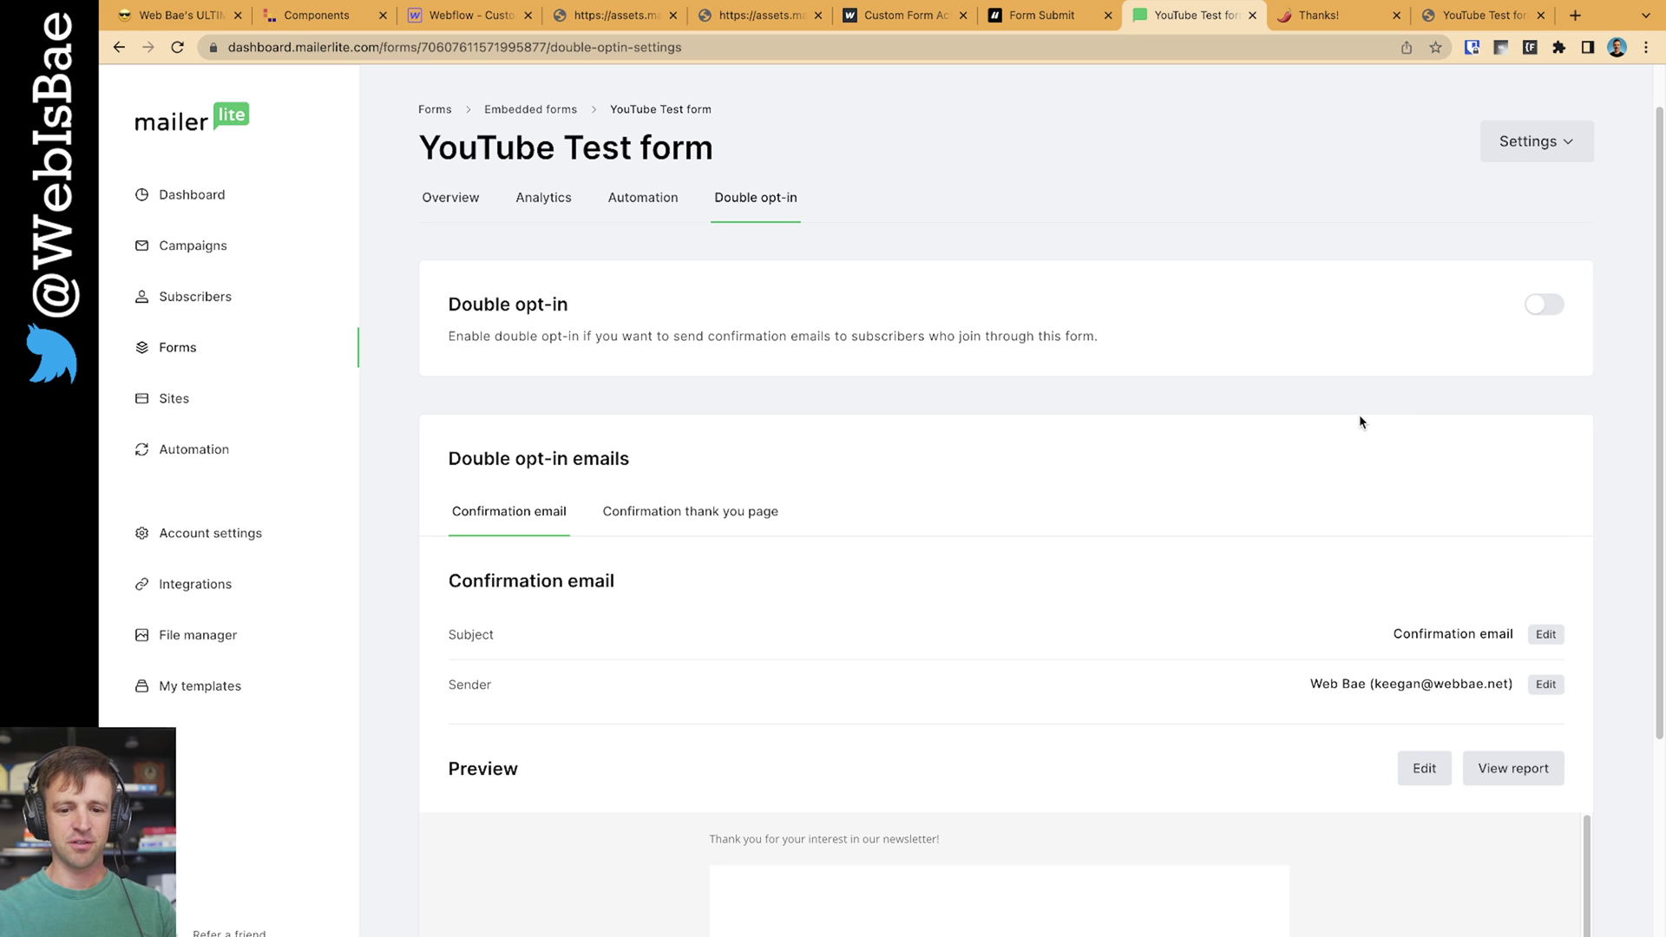
{"action": "scroll", "coordinate": [1290, 424], "scroll_direction": "up", "scroll_amount": 1}
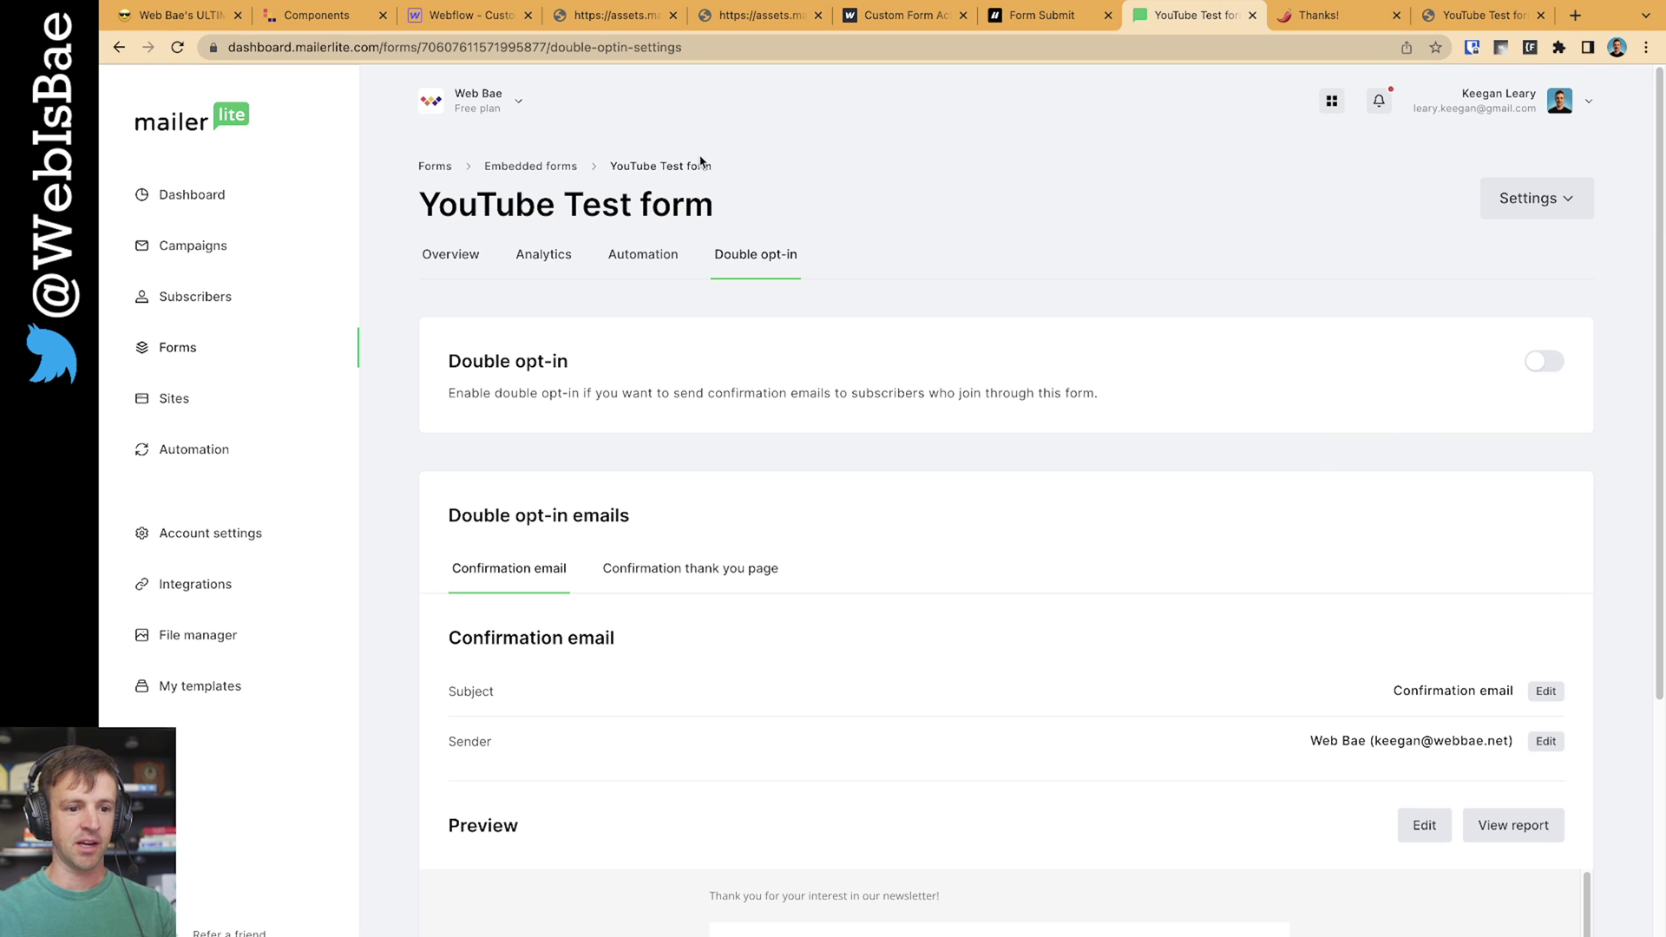
Republish the Webflow site to its webflow.io domain and close the old MailerLite response tabs
{"action": "left_click", "coordinate": [441, 19]}
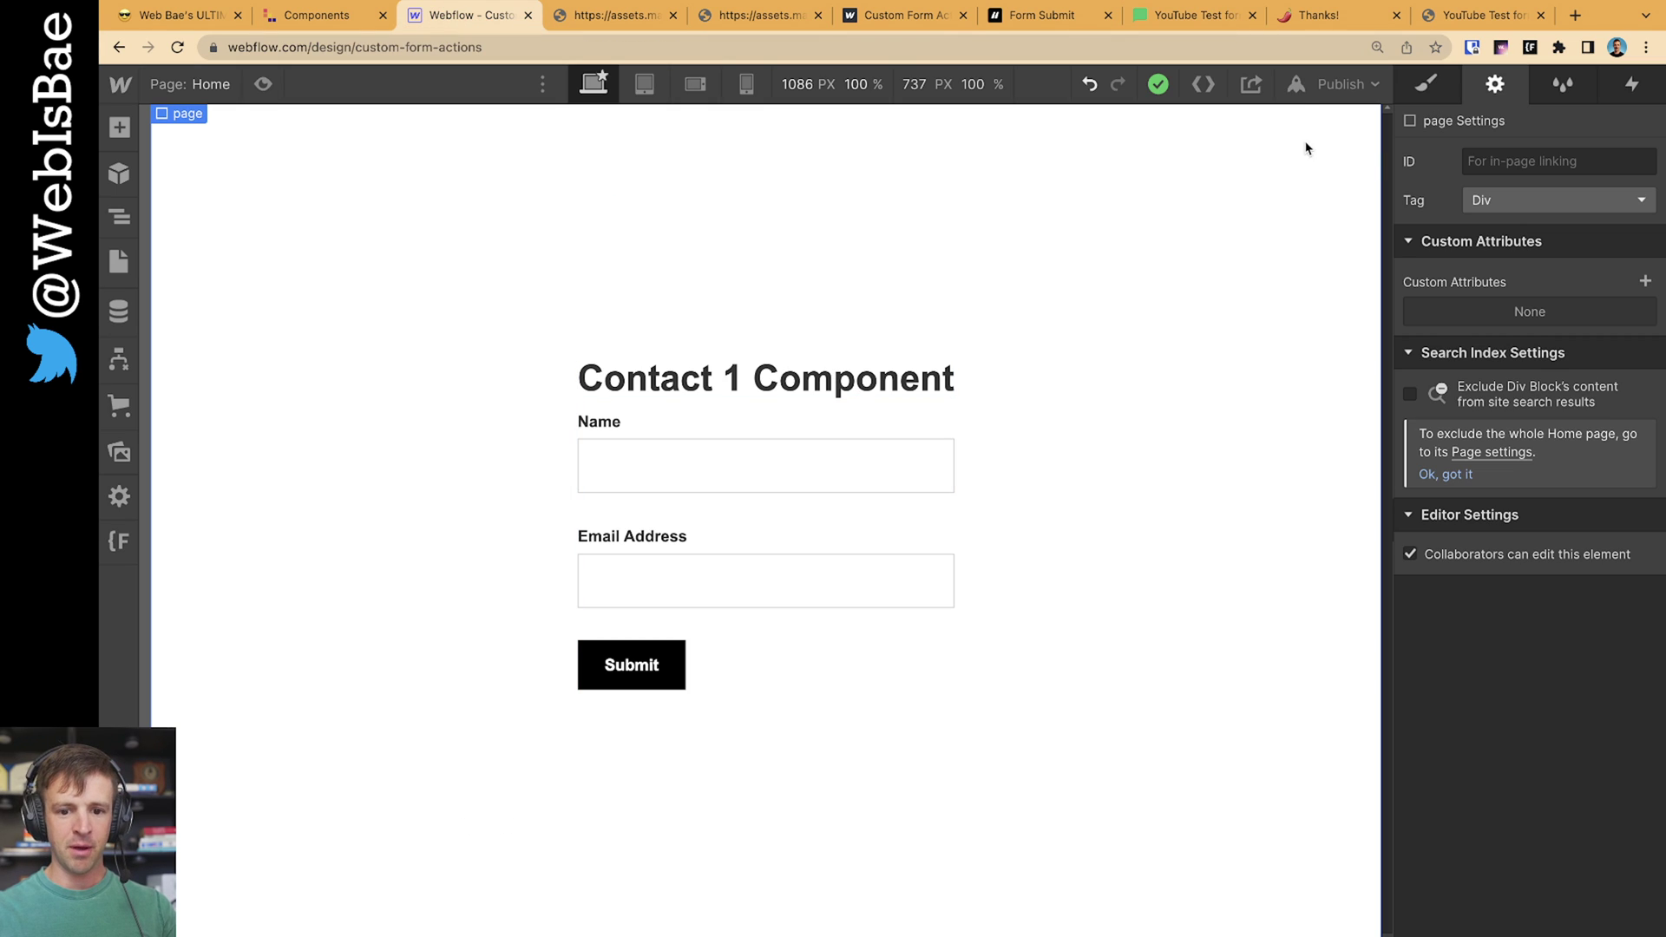
{"action": "left_click", "coordinate": [1328, 85]}
{"action": "left_click", "coordinate": [1252, 368]}
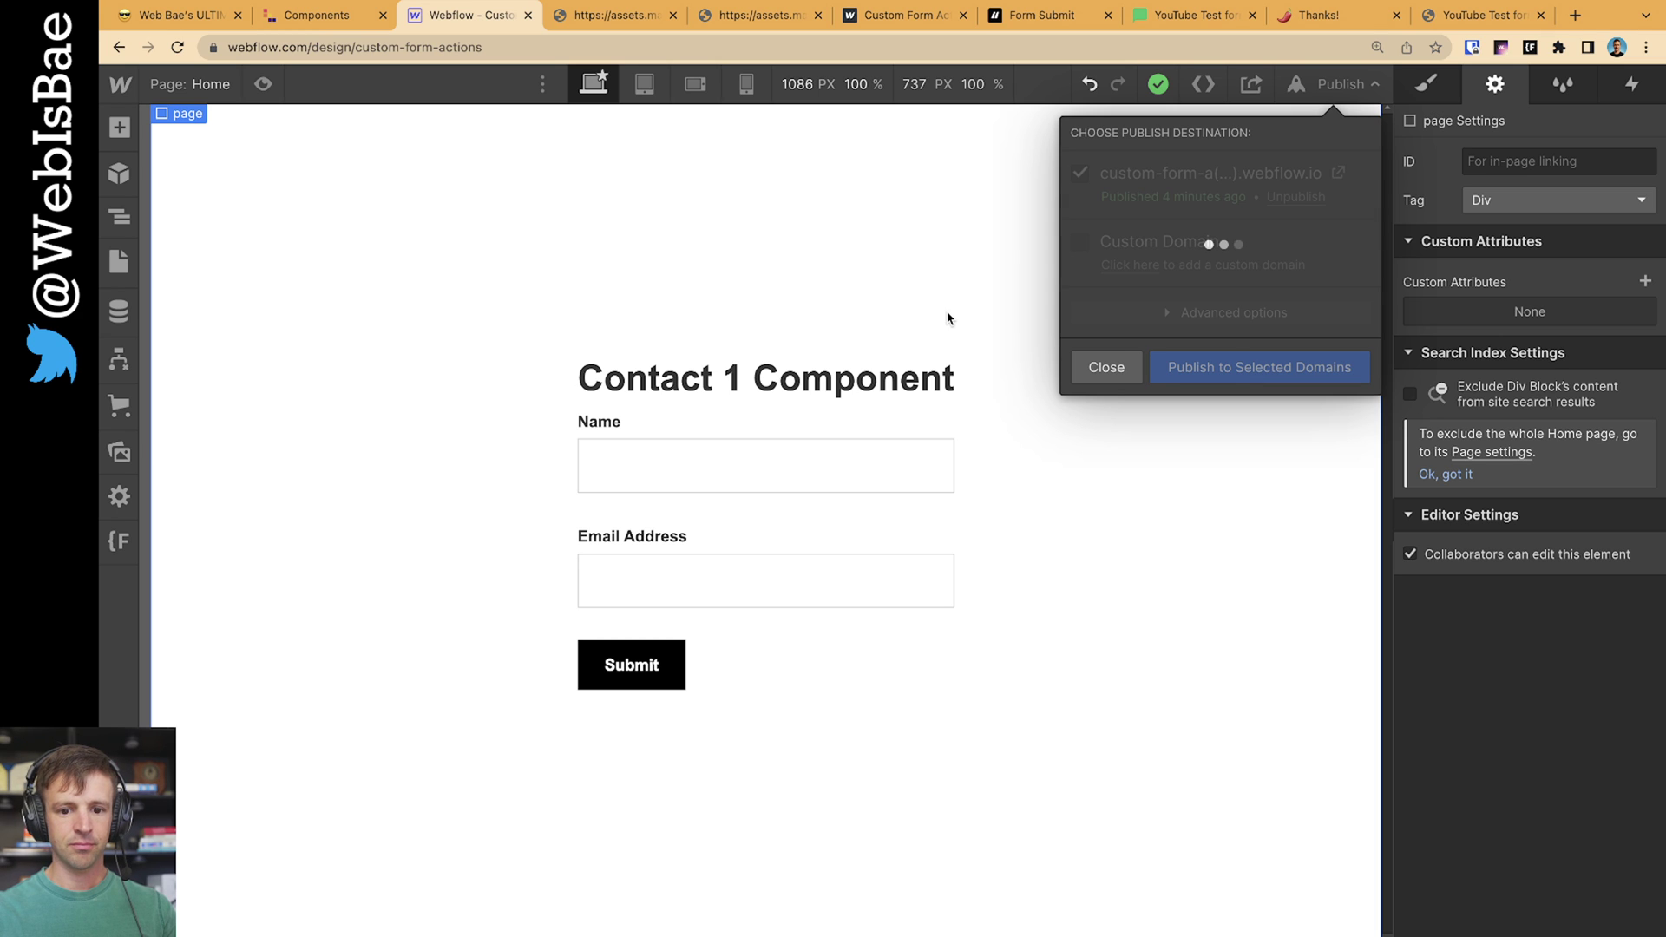
{"action": "left_click", "coordinate": [674, 15]}
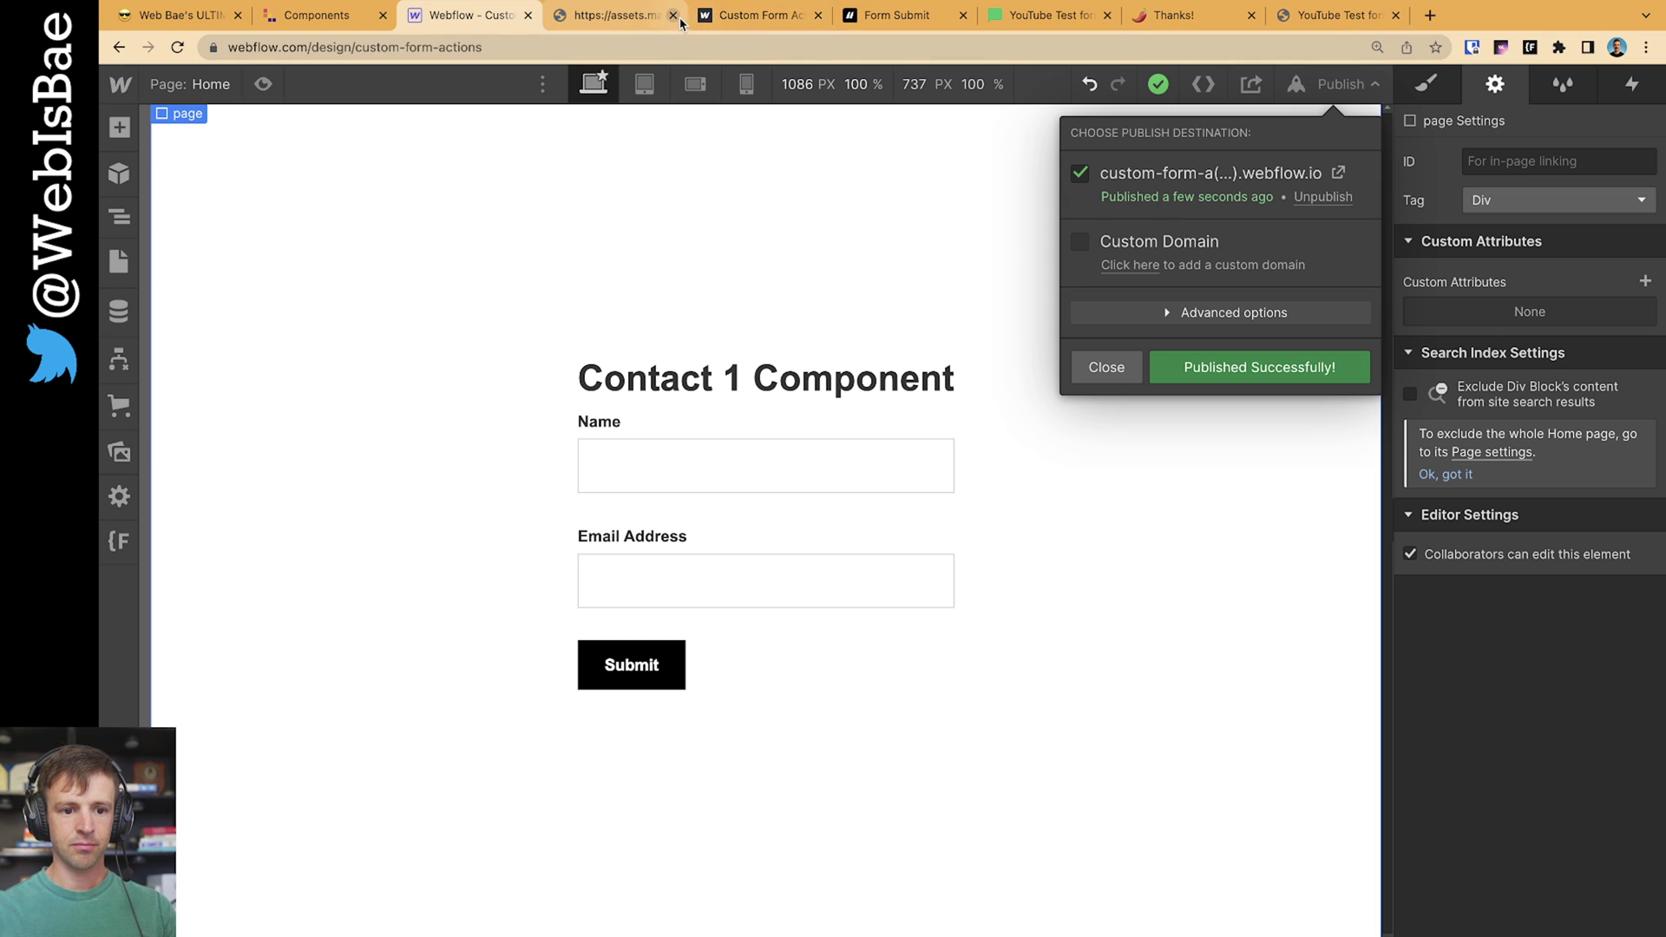
{"action": "left_click", "coordinate": [673, 15]}
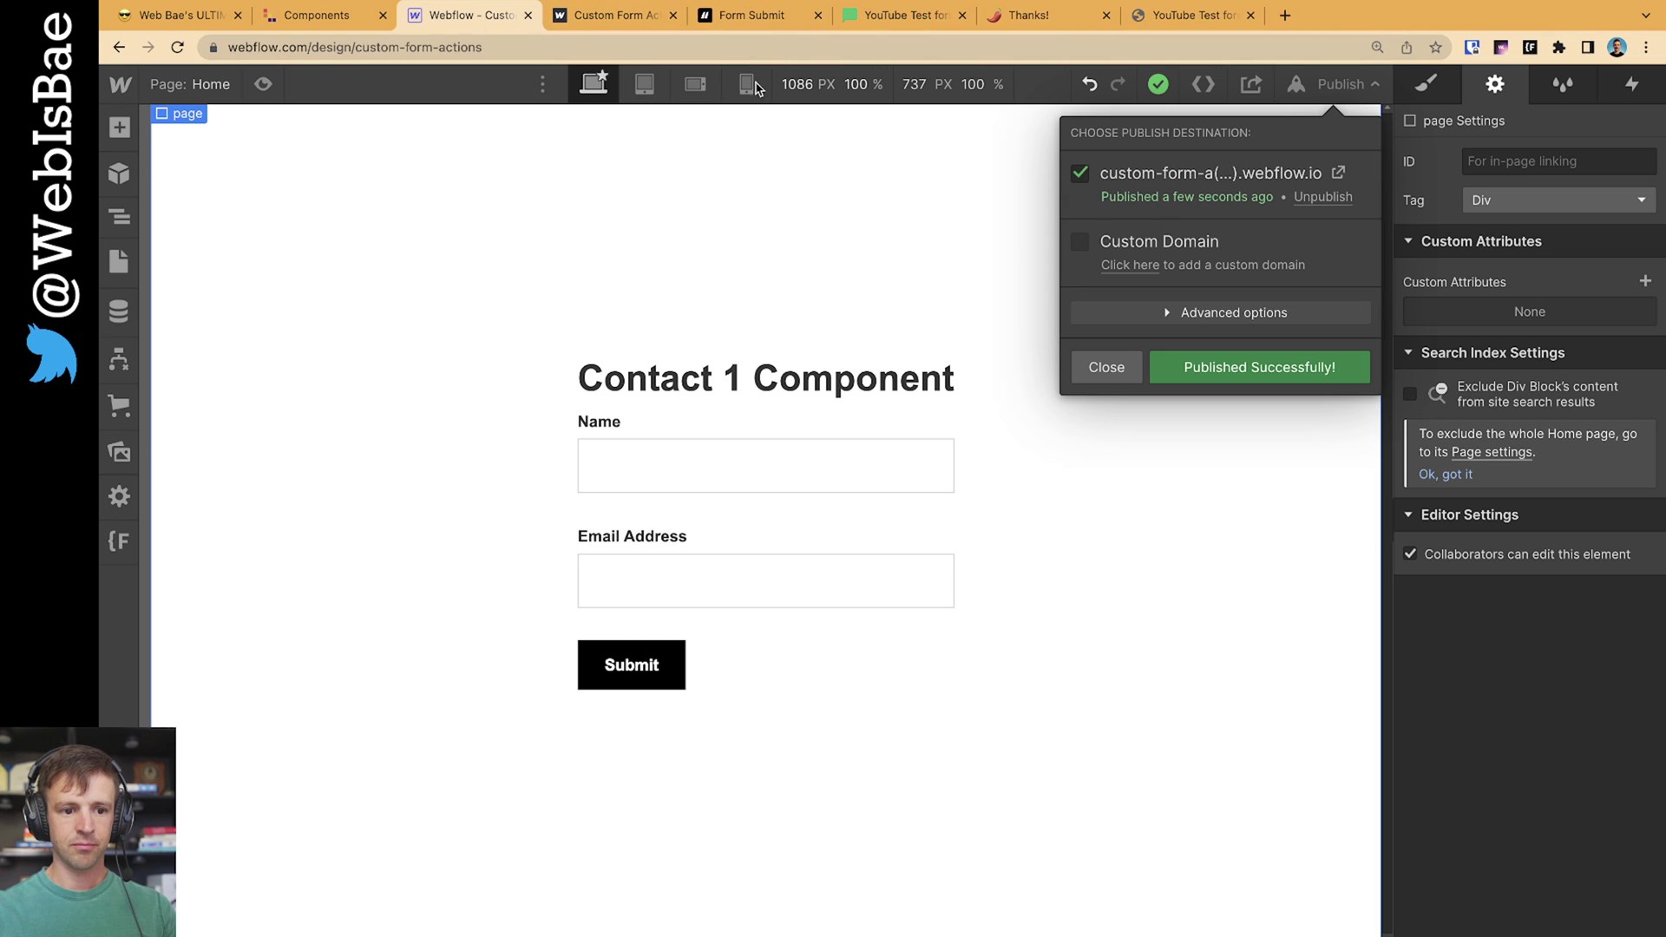
On the live site, submit a test signup with a name and a test e-mail address
{"action": "left_click", "coordinate": [1339, 172]}
{"action": "left_click", "coordinate": [836, 450]}
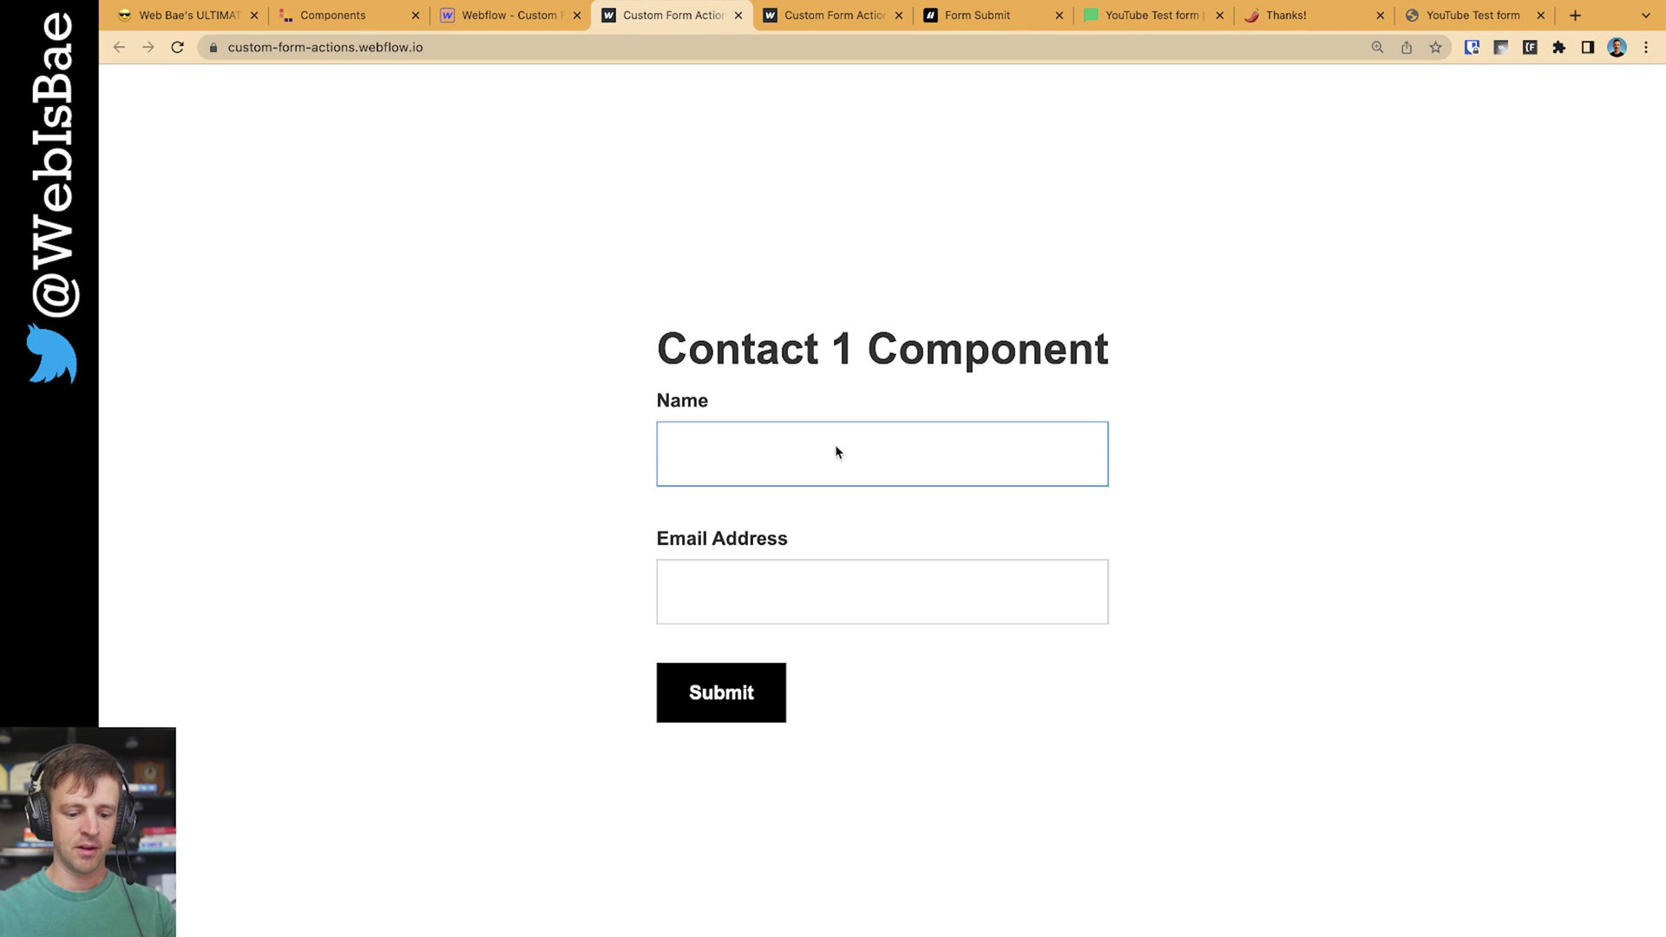
{"action": "type", "text": "Kee"}
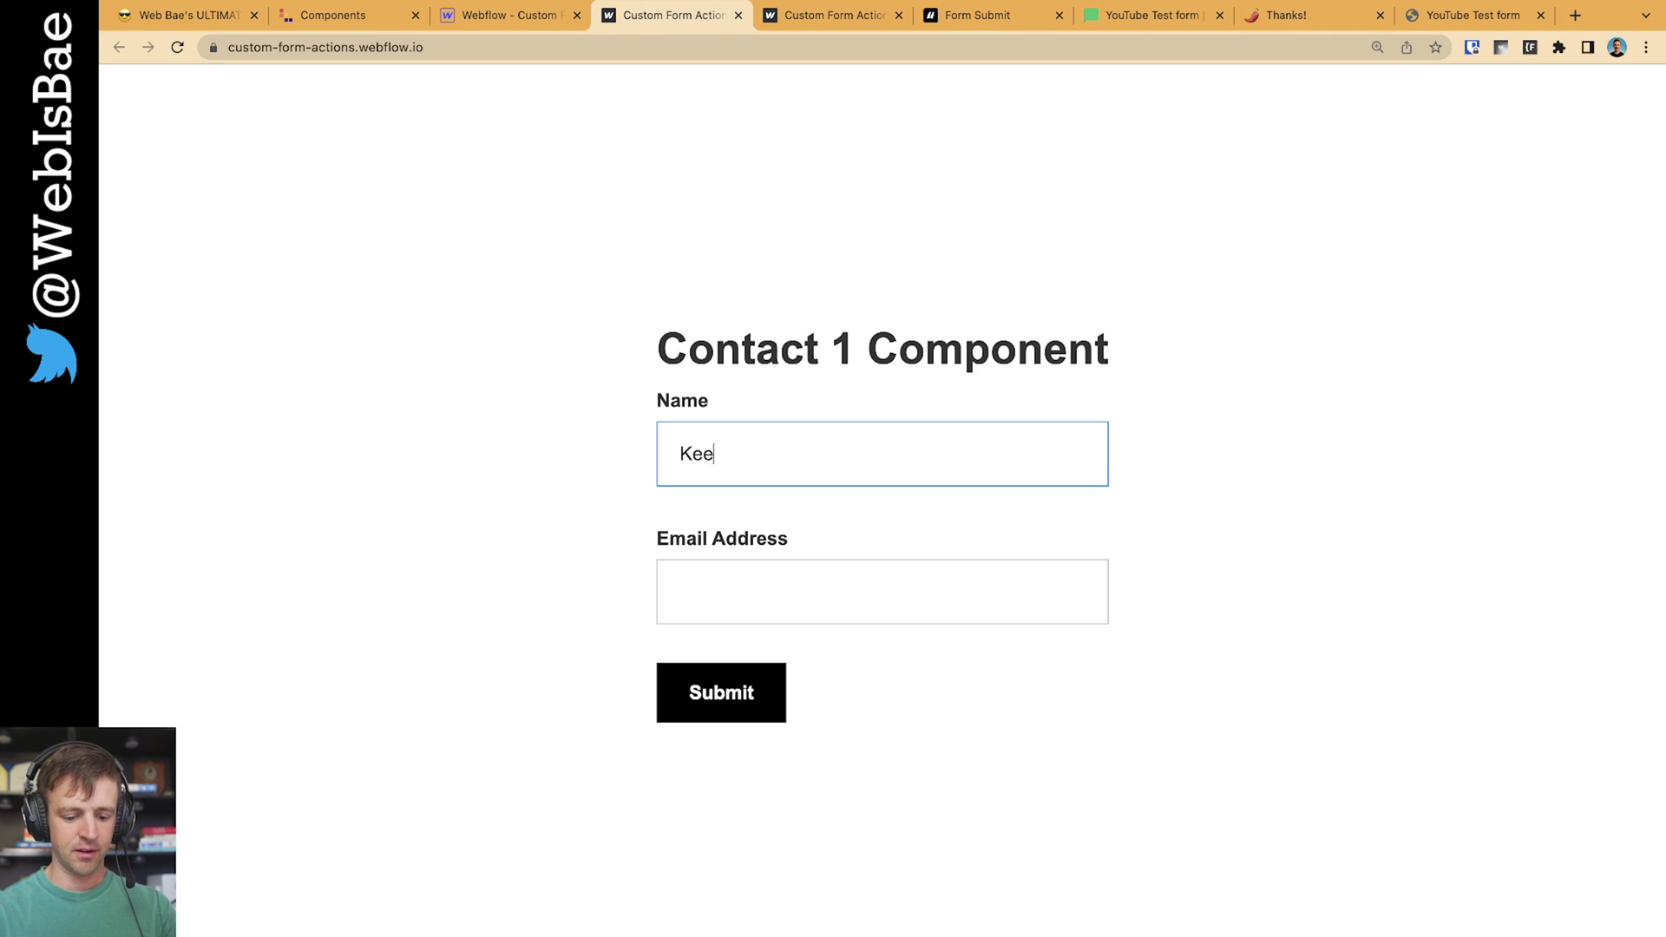
{"action": "type", "text": "gan"}
{"action": "key", "text": "Tab"}
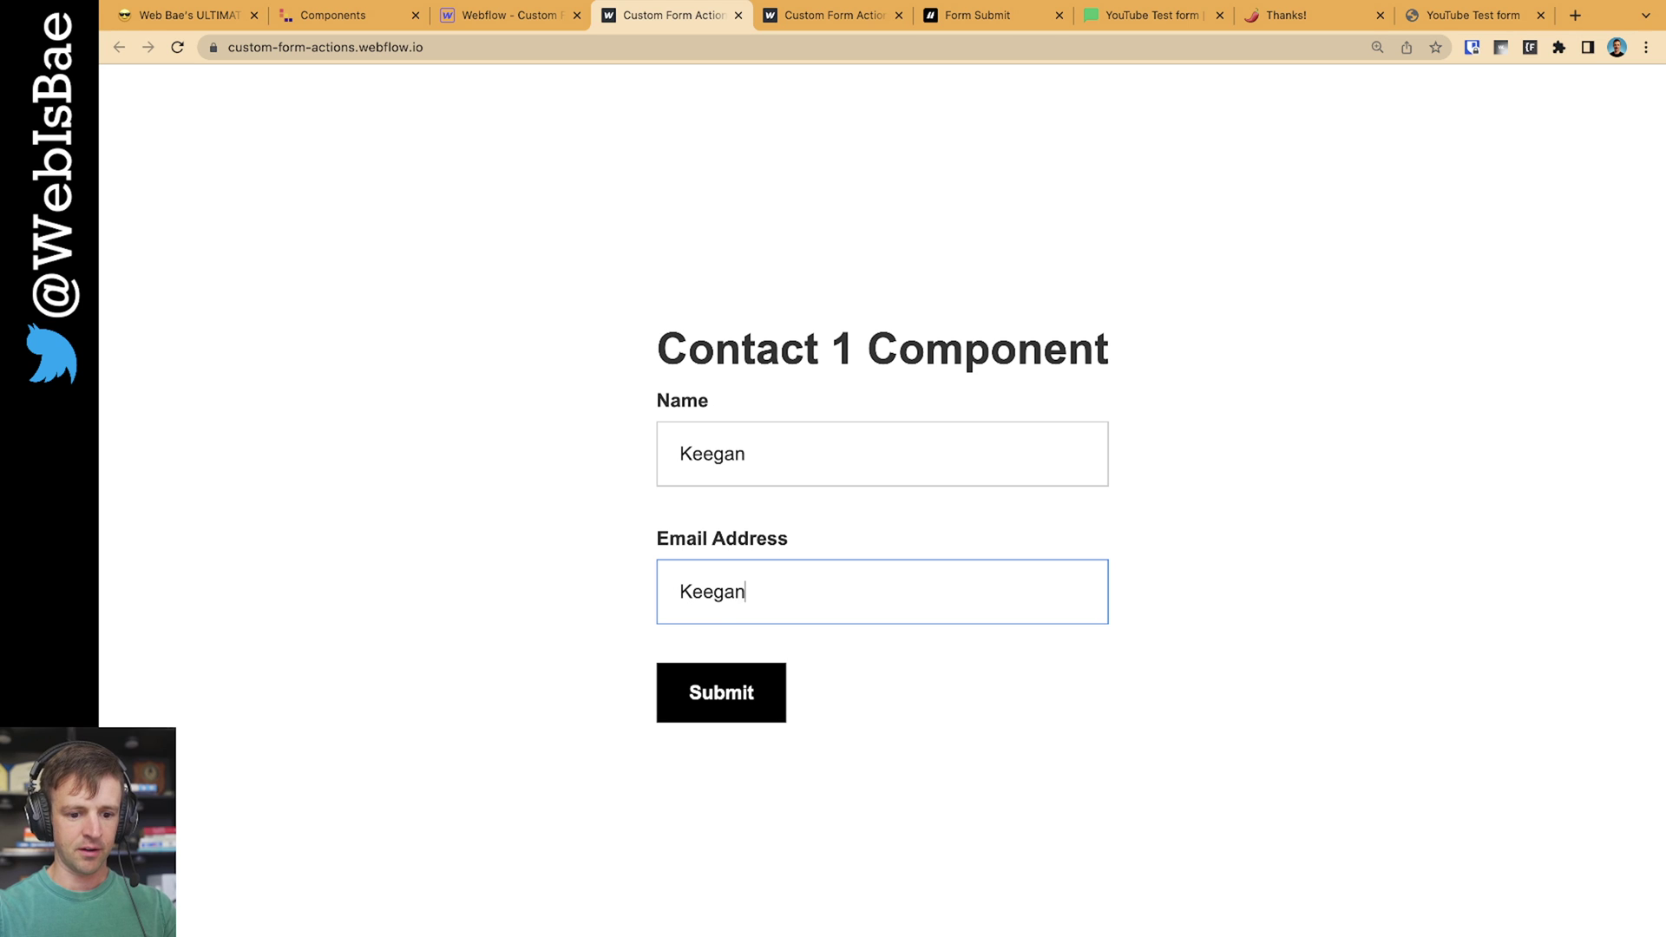
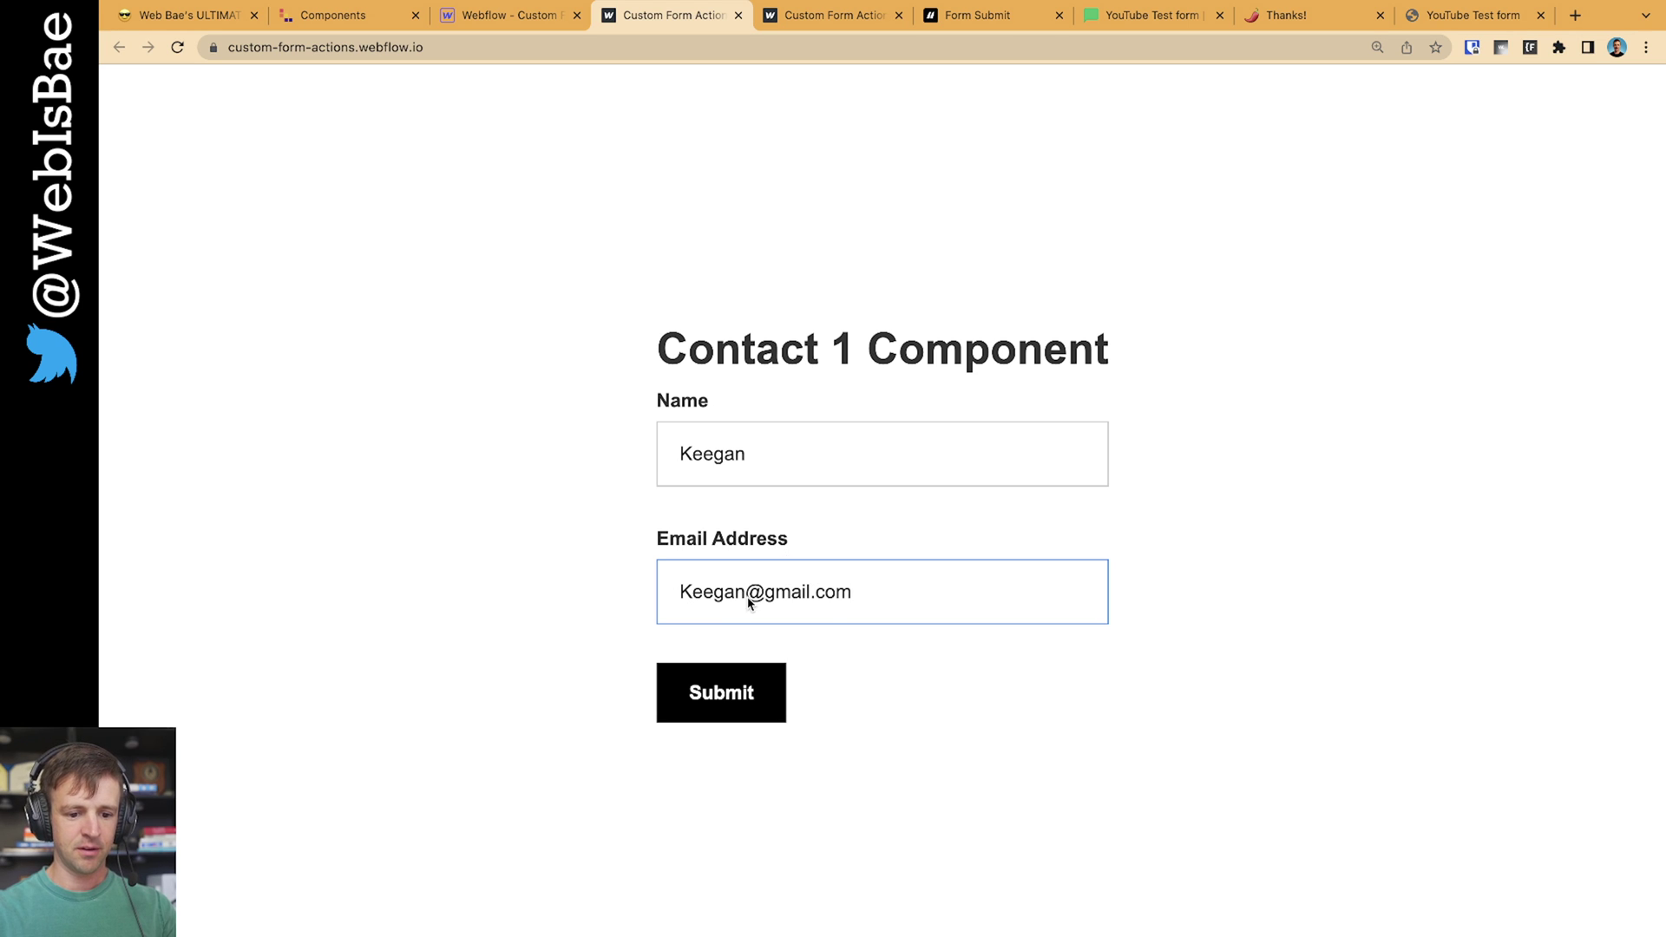
{"action": "double_click", "coordinate": [738, 597]}
{"action": "type", "text": "test"}
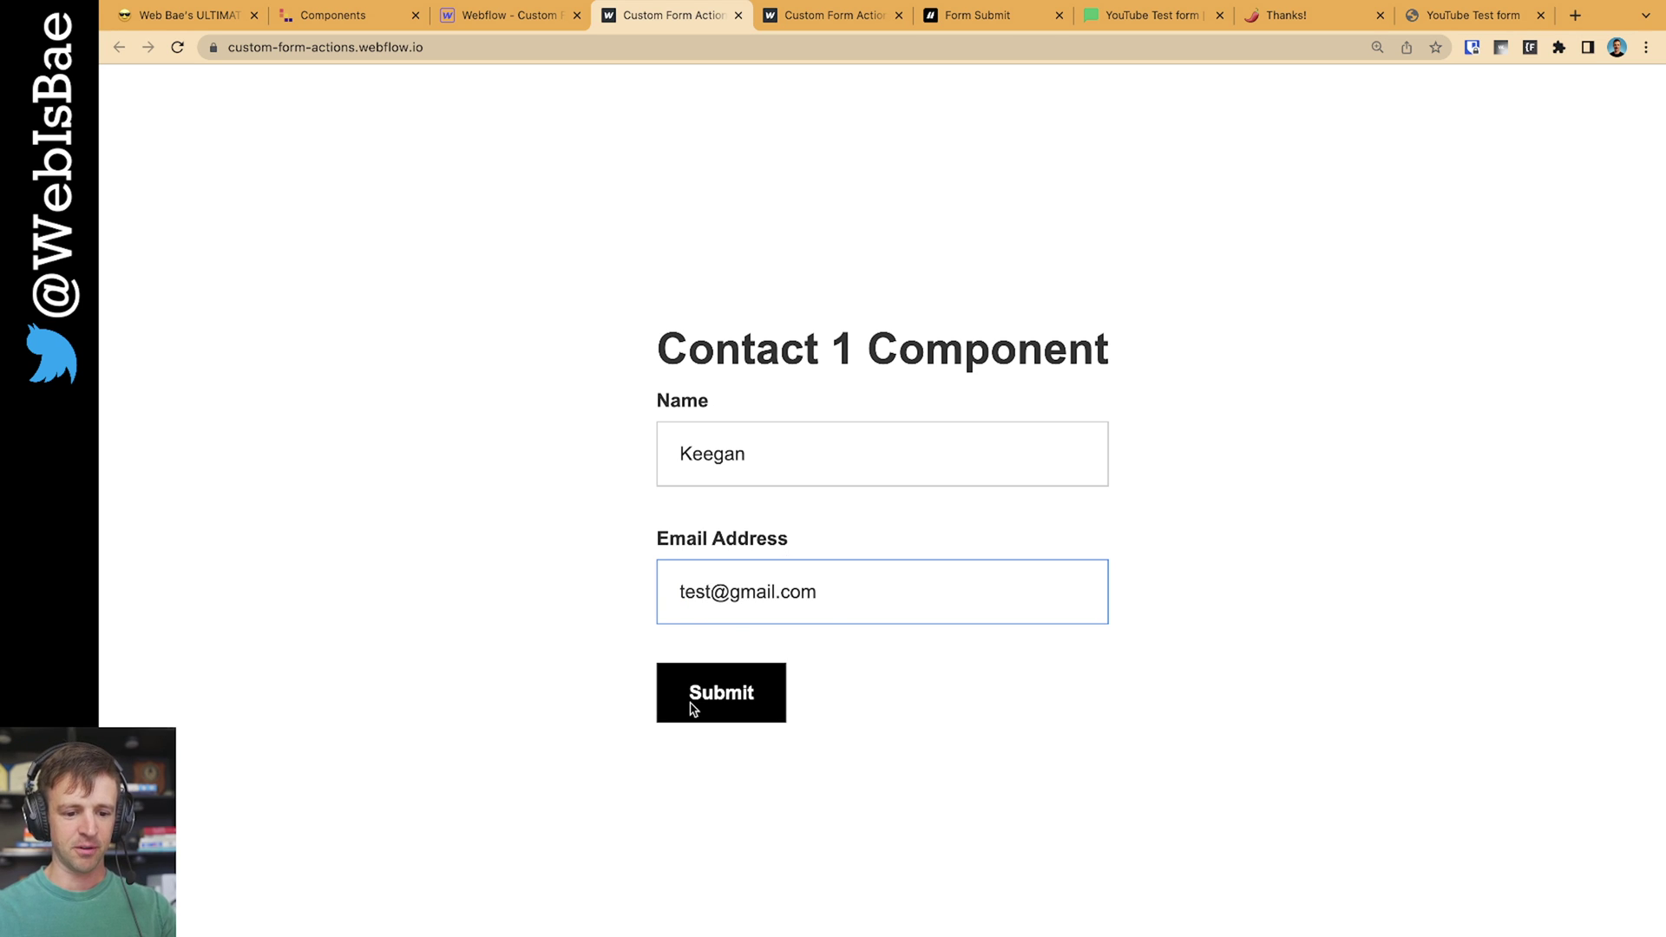
{"action": "left_click", "coordinate": [694, 709]}
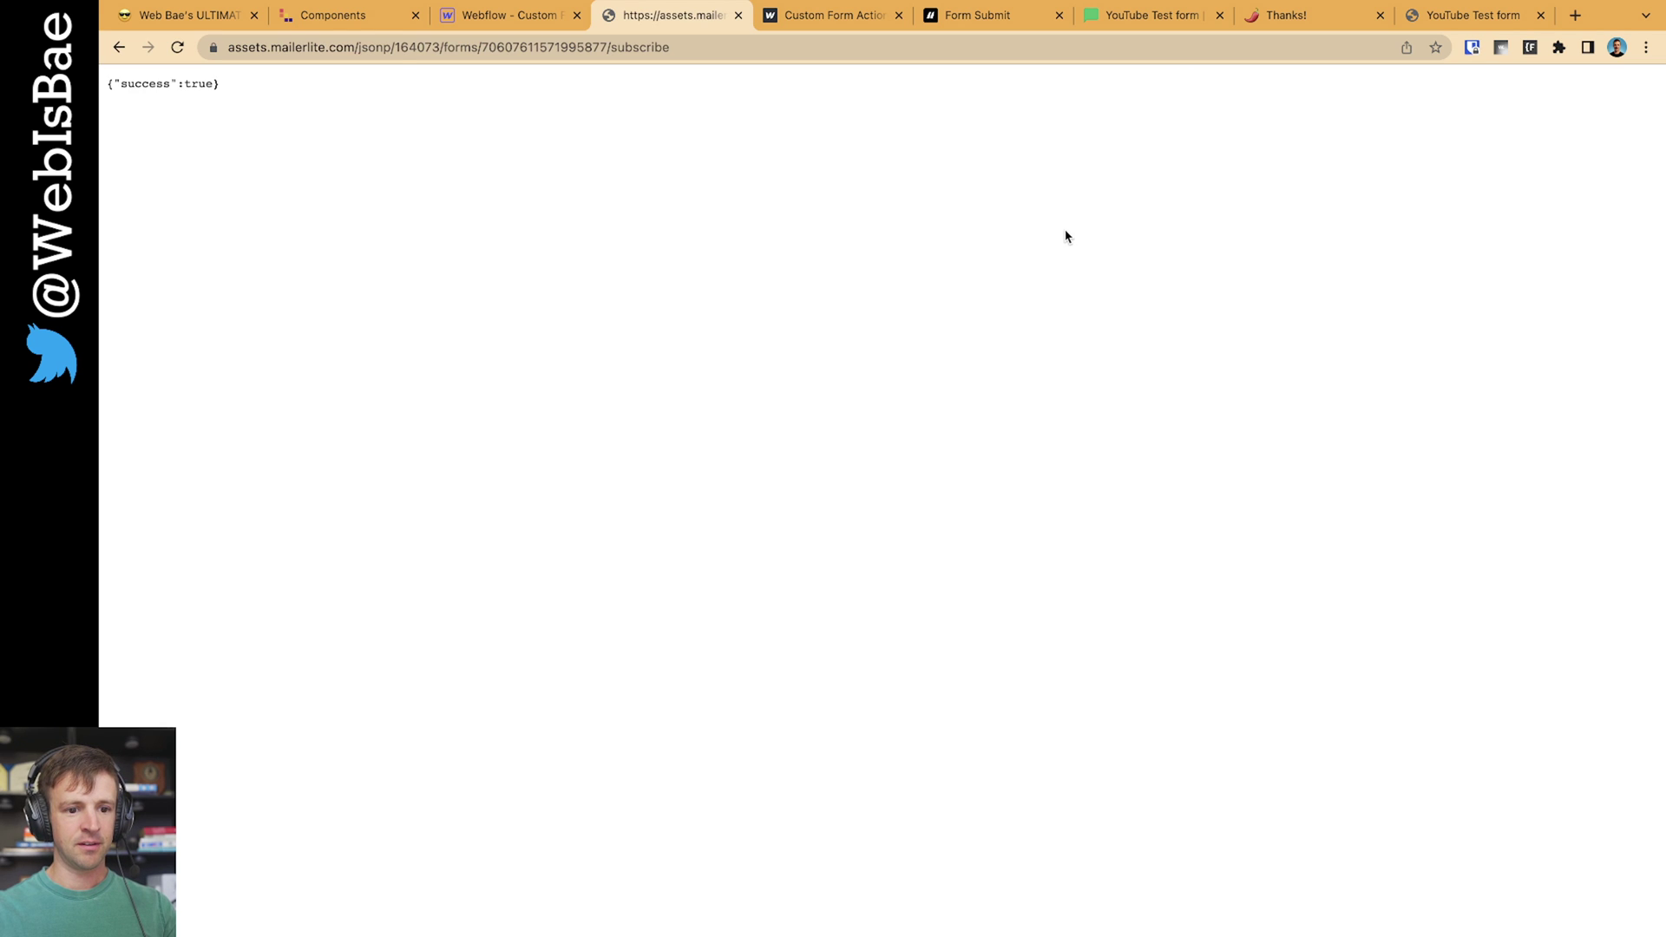
{"action": "triple_click", "coordinate": [226, 81]}
{"action": "left_click", "coordinate": [552, 141]}
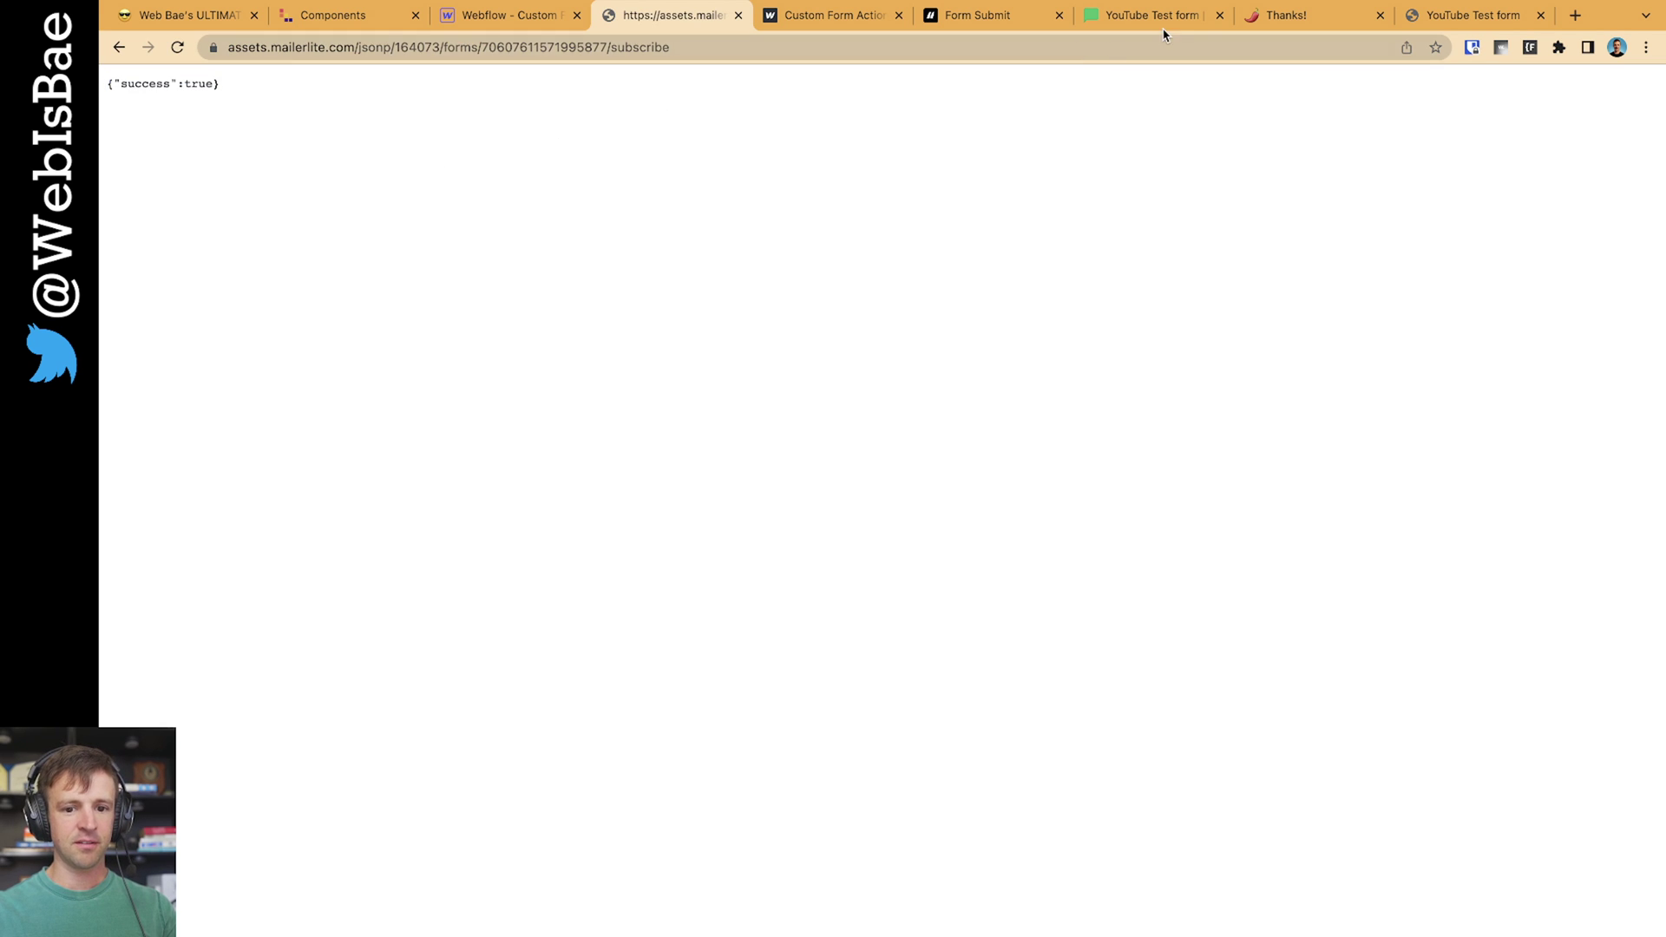
{"action": "left_click", "coordinate": [1161, 26]}
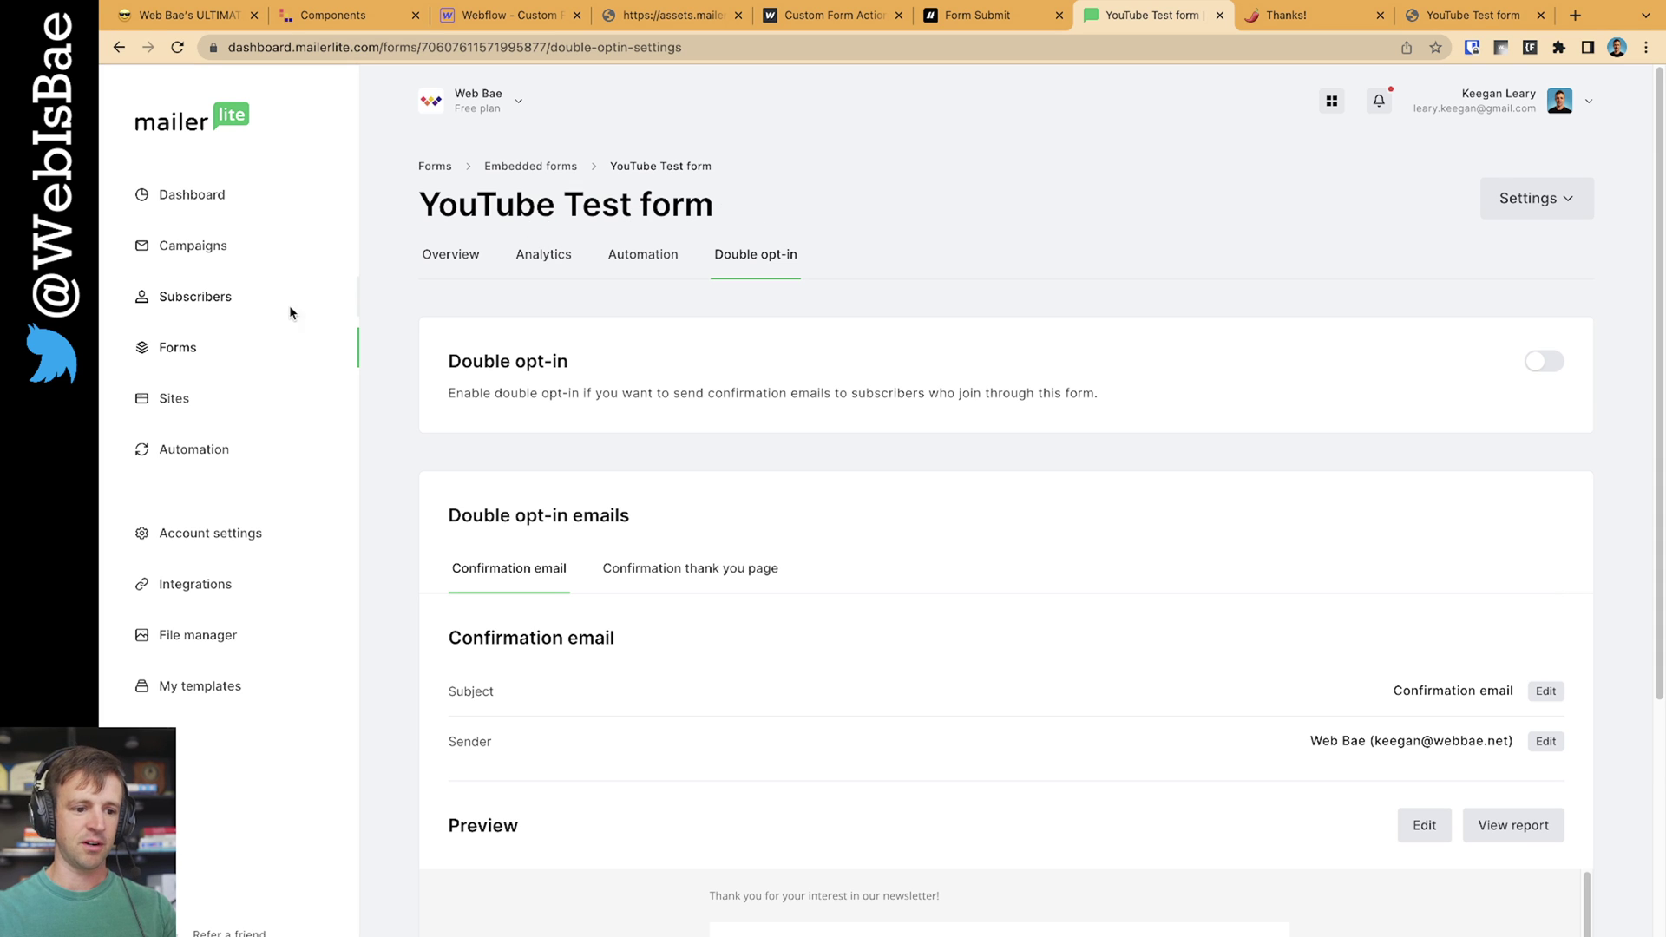
{"action": "left_click", "coordinate": [195, 297]}
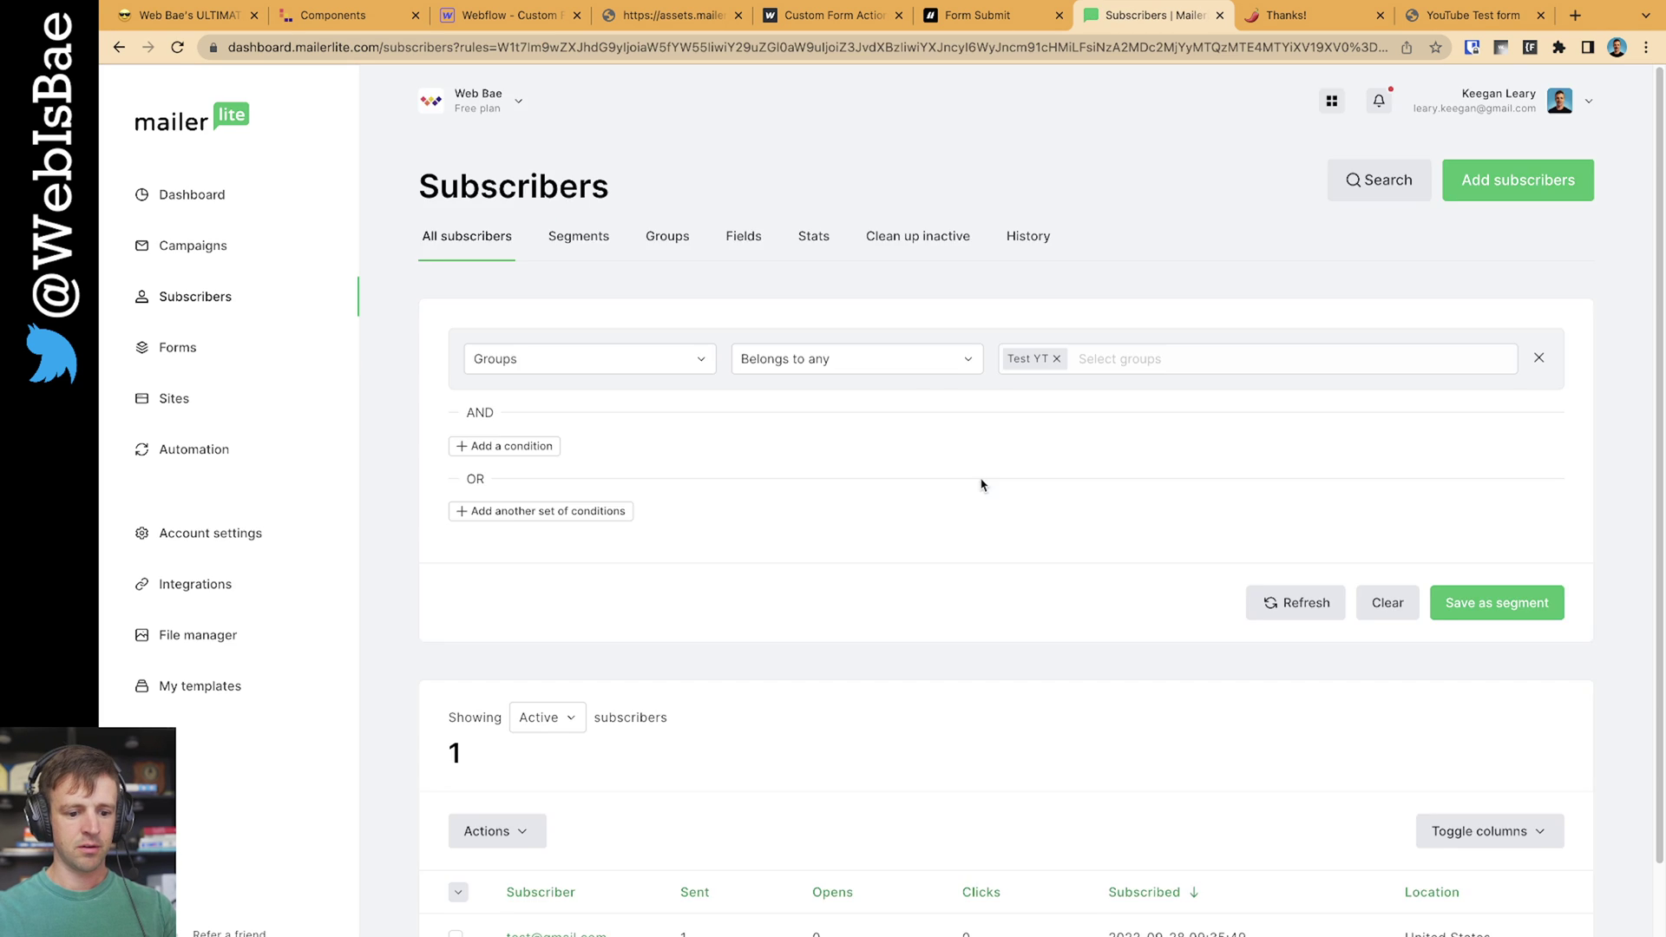
{"action": "scroll", "coordinate": [915, 473], "scroll_direction": "down", "scroll_amount": 2}
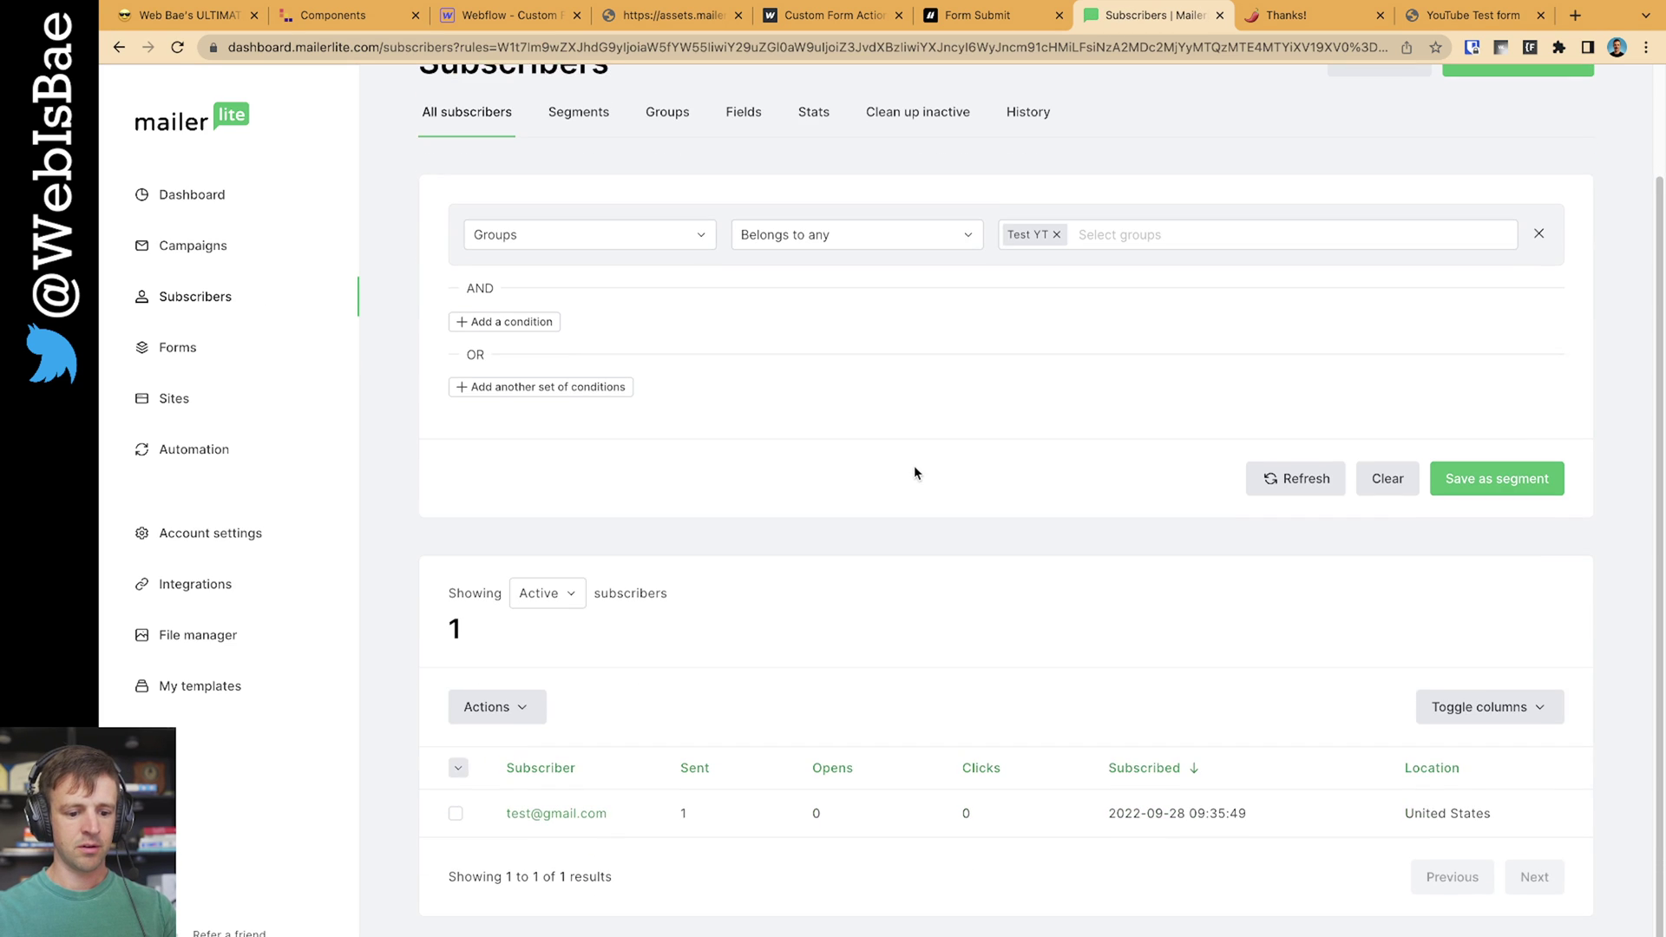
{"action": "left_click", "coordinate": [557, 820]}
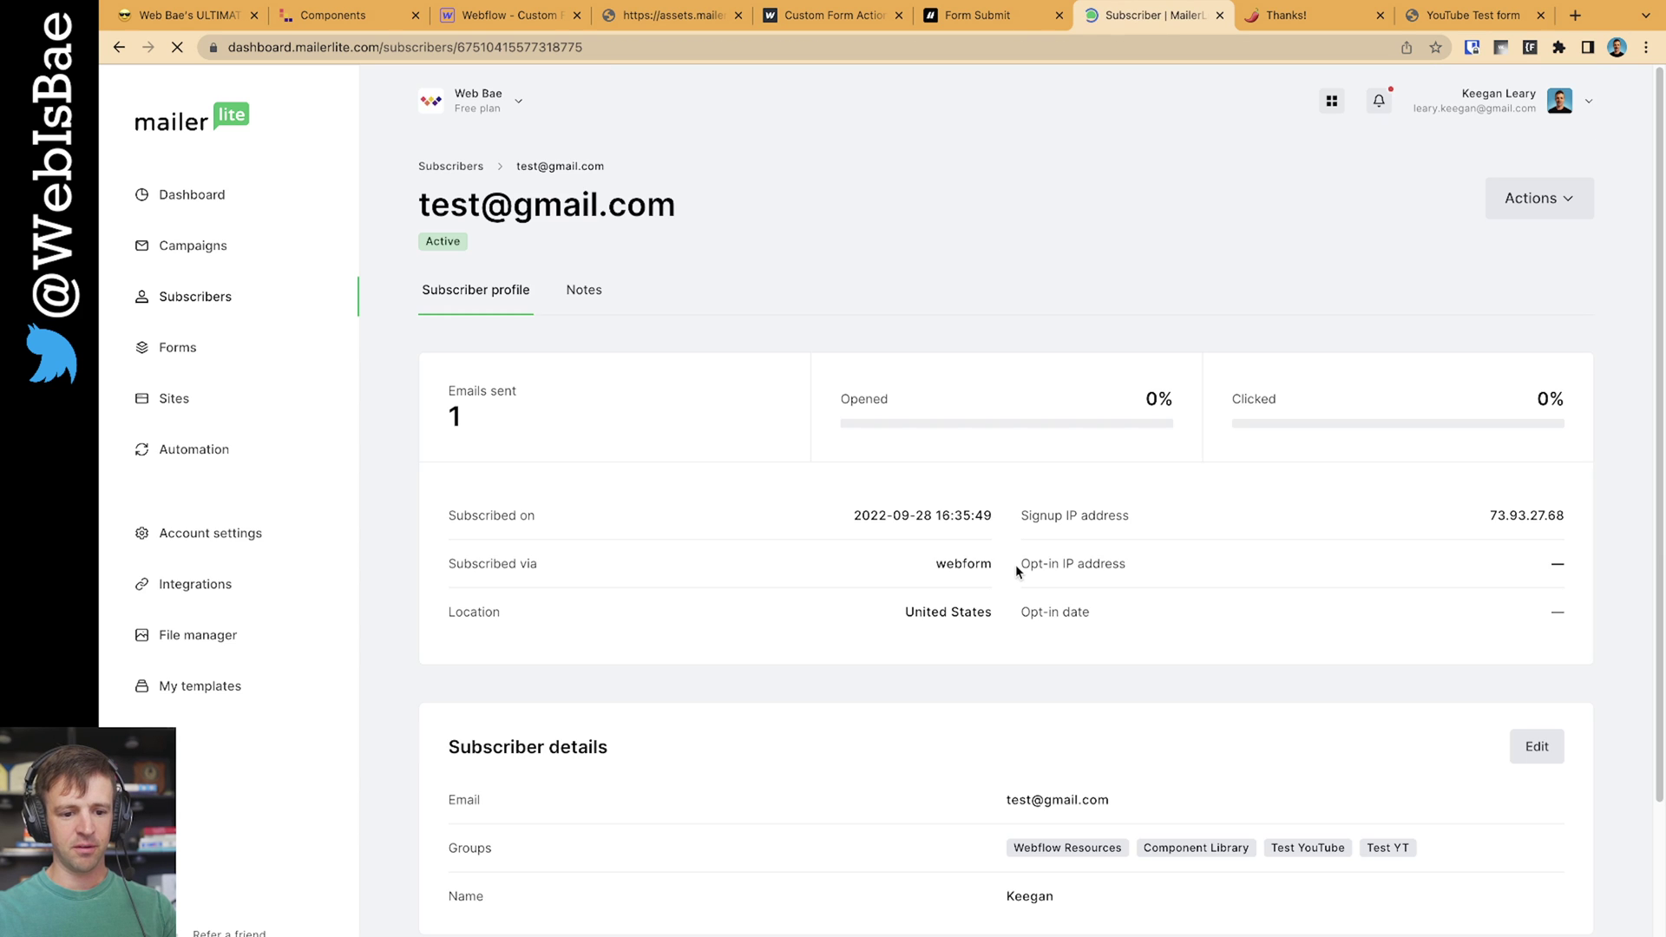
{"action": "scroll", "coordinate": [1027, 588], "scroll_direction": "down", "scroll_amount": 3}
{"action": "double_click", "coordinate": [1028, 607]}
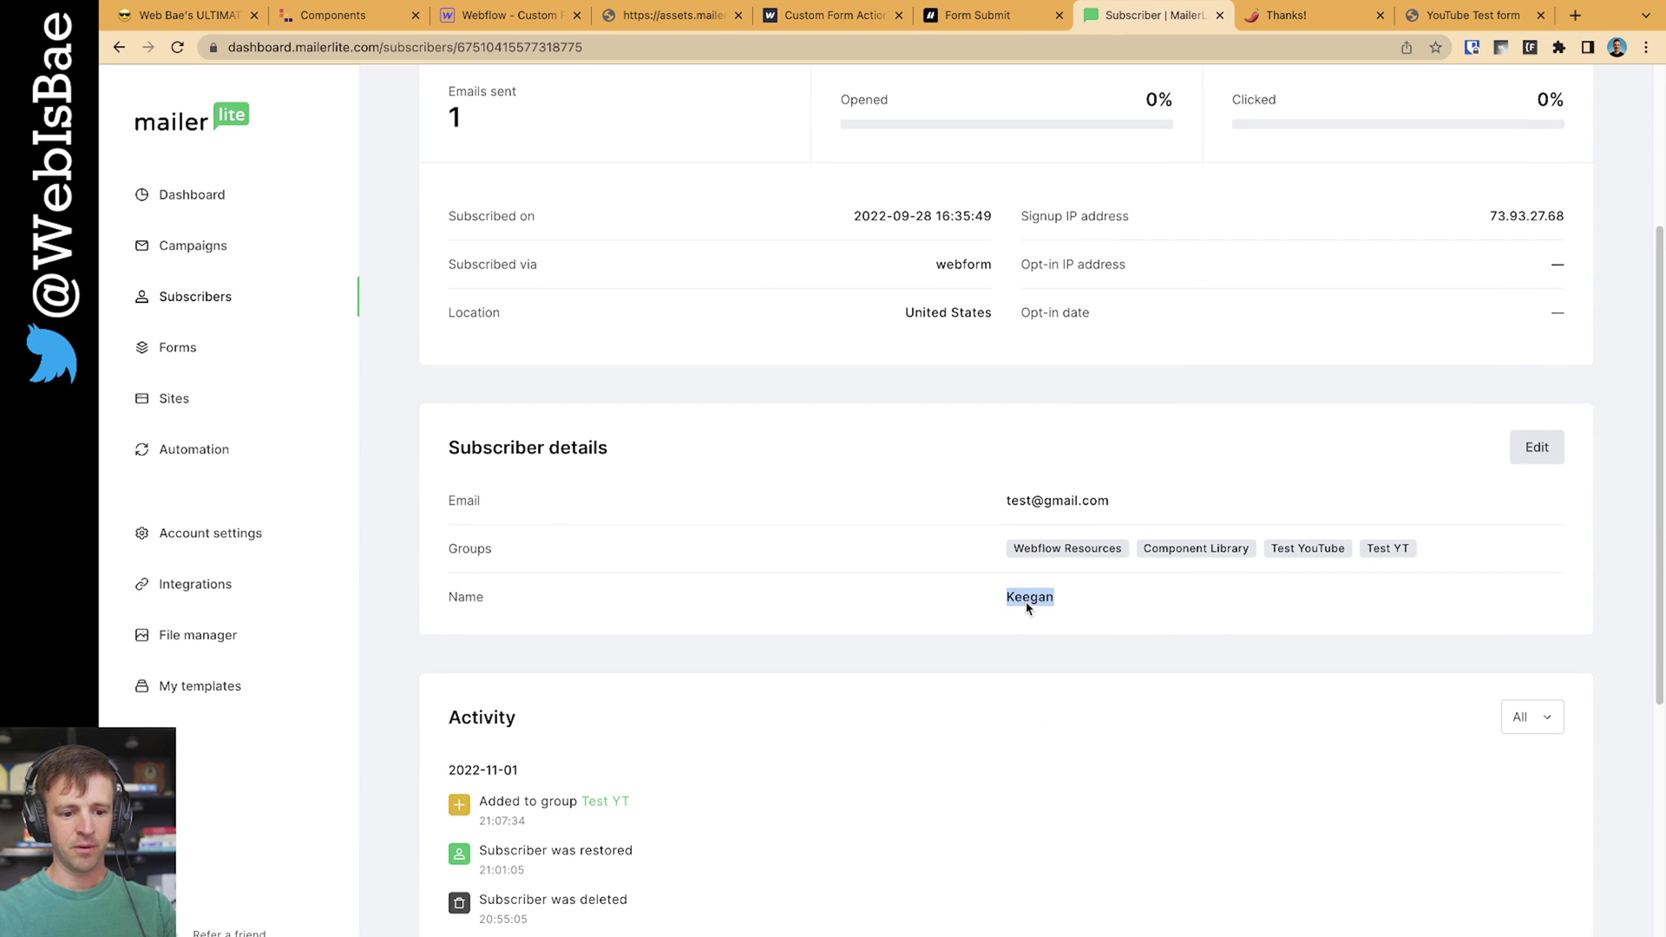
{"action": "scroll", "coordinate": [1154, 617], "scroll_direction": "up", "scroll_amount": 4}
{"action": "left_click", "coordinate": [118, 47]}
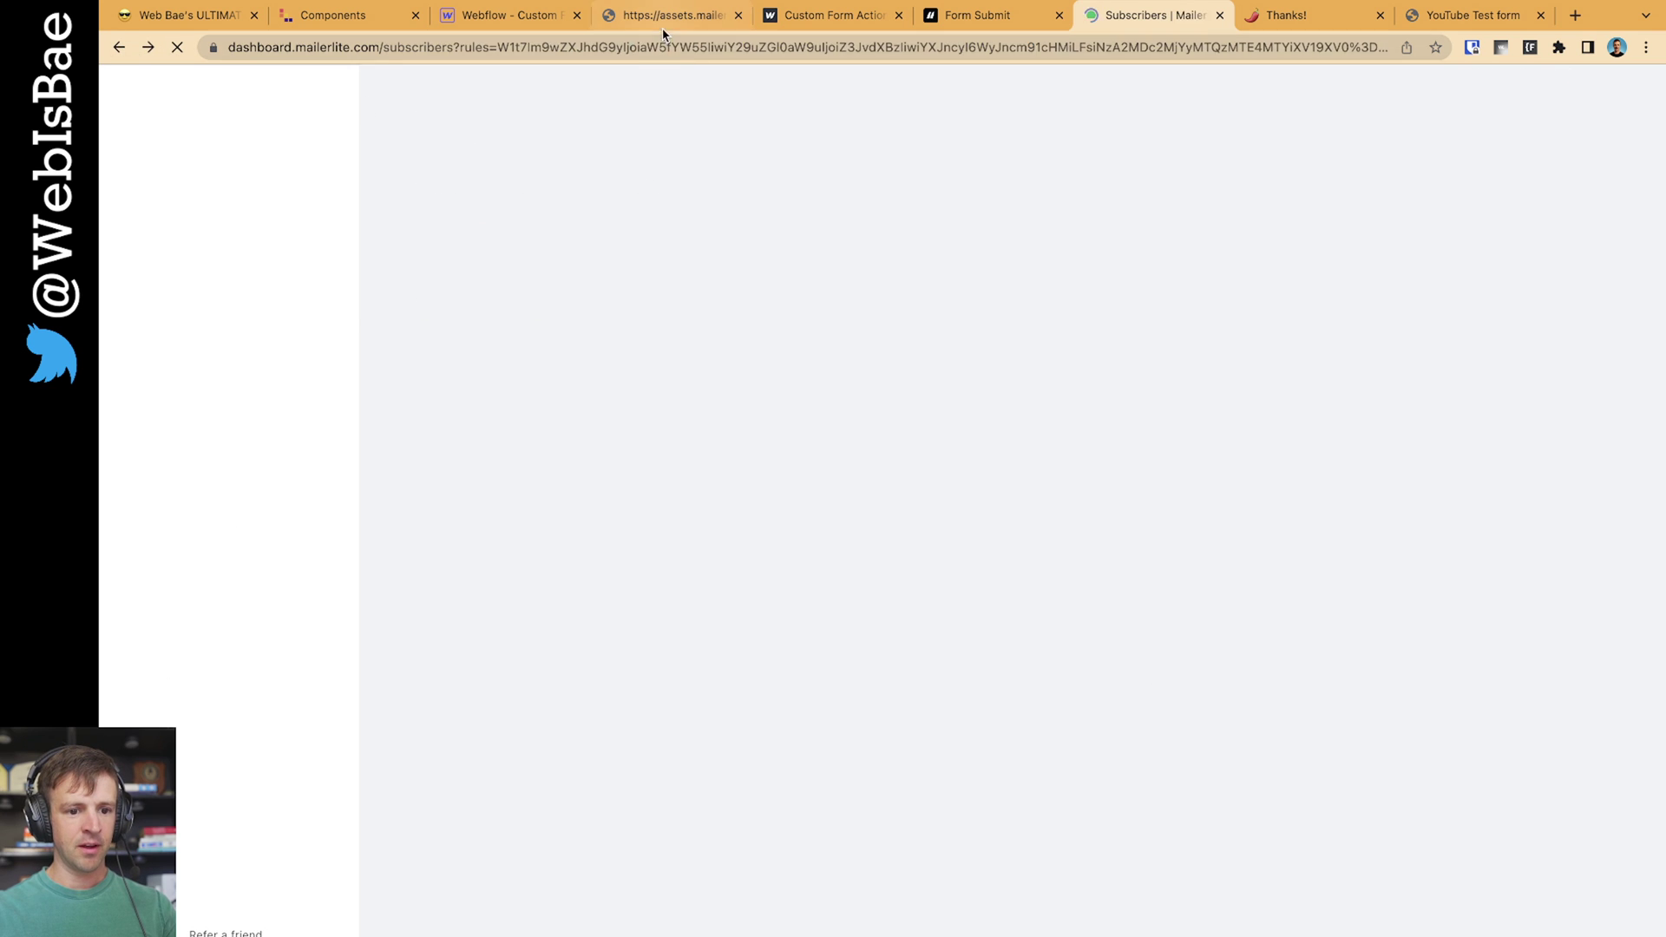
{"action": "key", "text": "super+4"}
{"action": "double_click", "coordinate": [144, 84]}
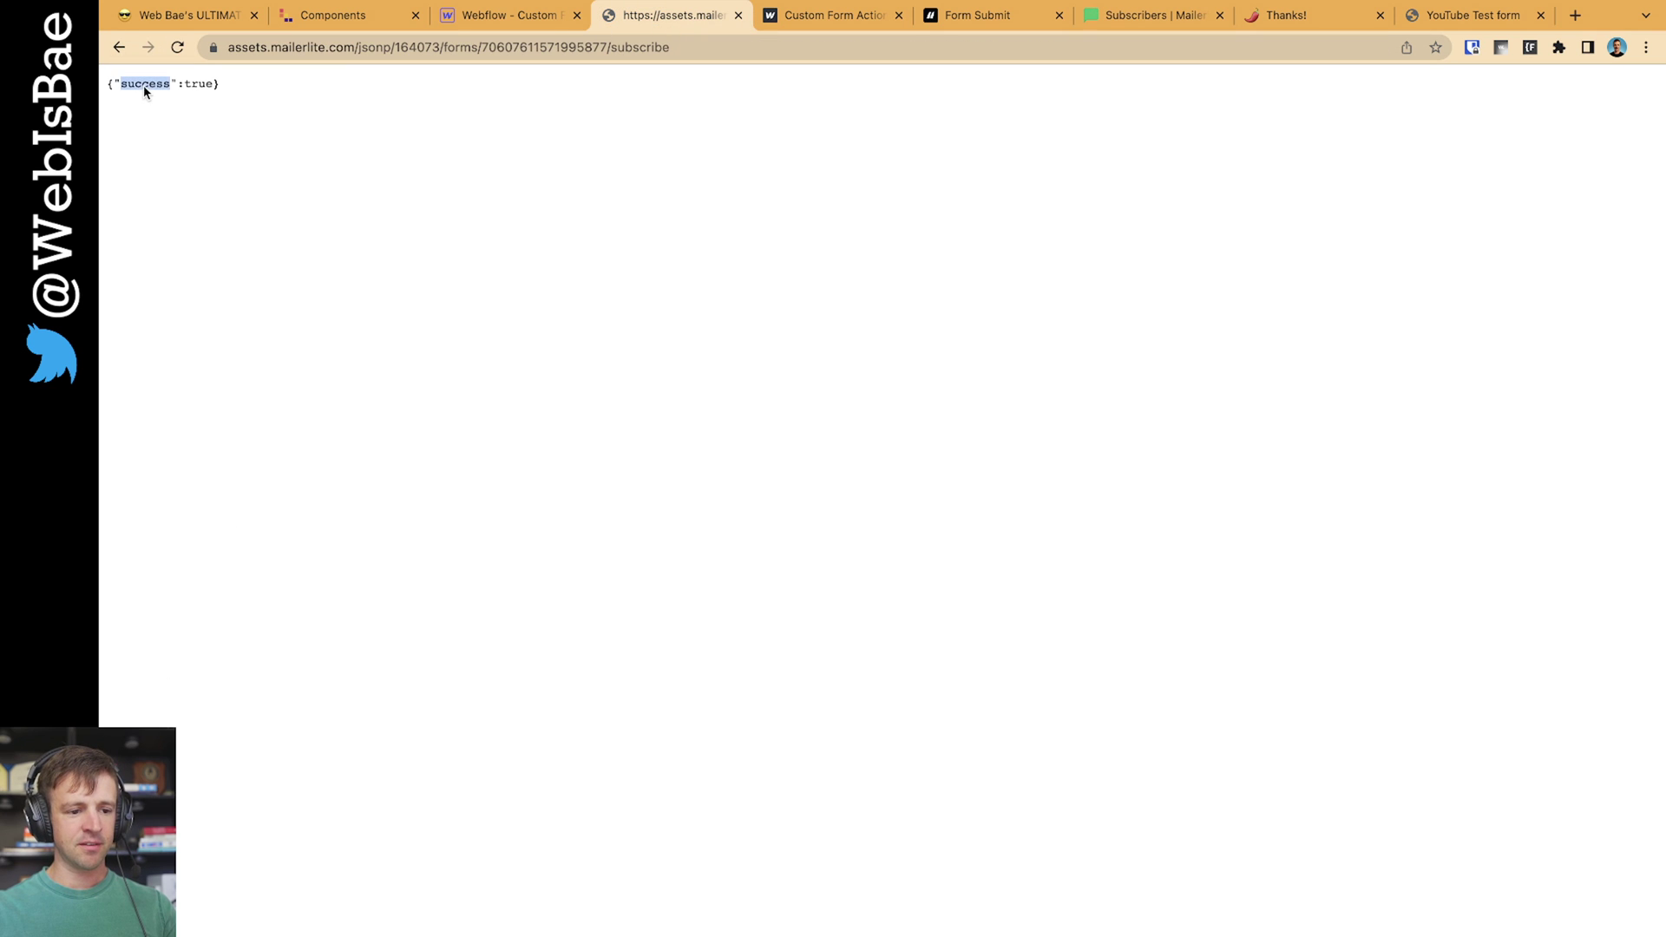
{"action": "triple_click", "coordinate": [180, 83]}
{"action": "left_click", "coordinate": [278, 127]}
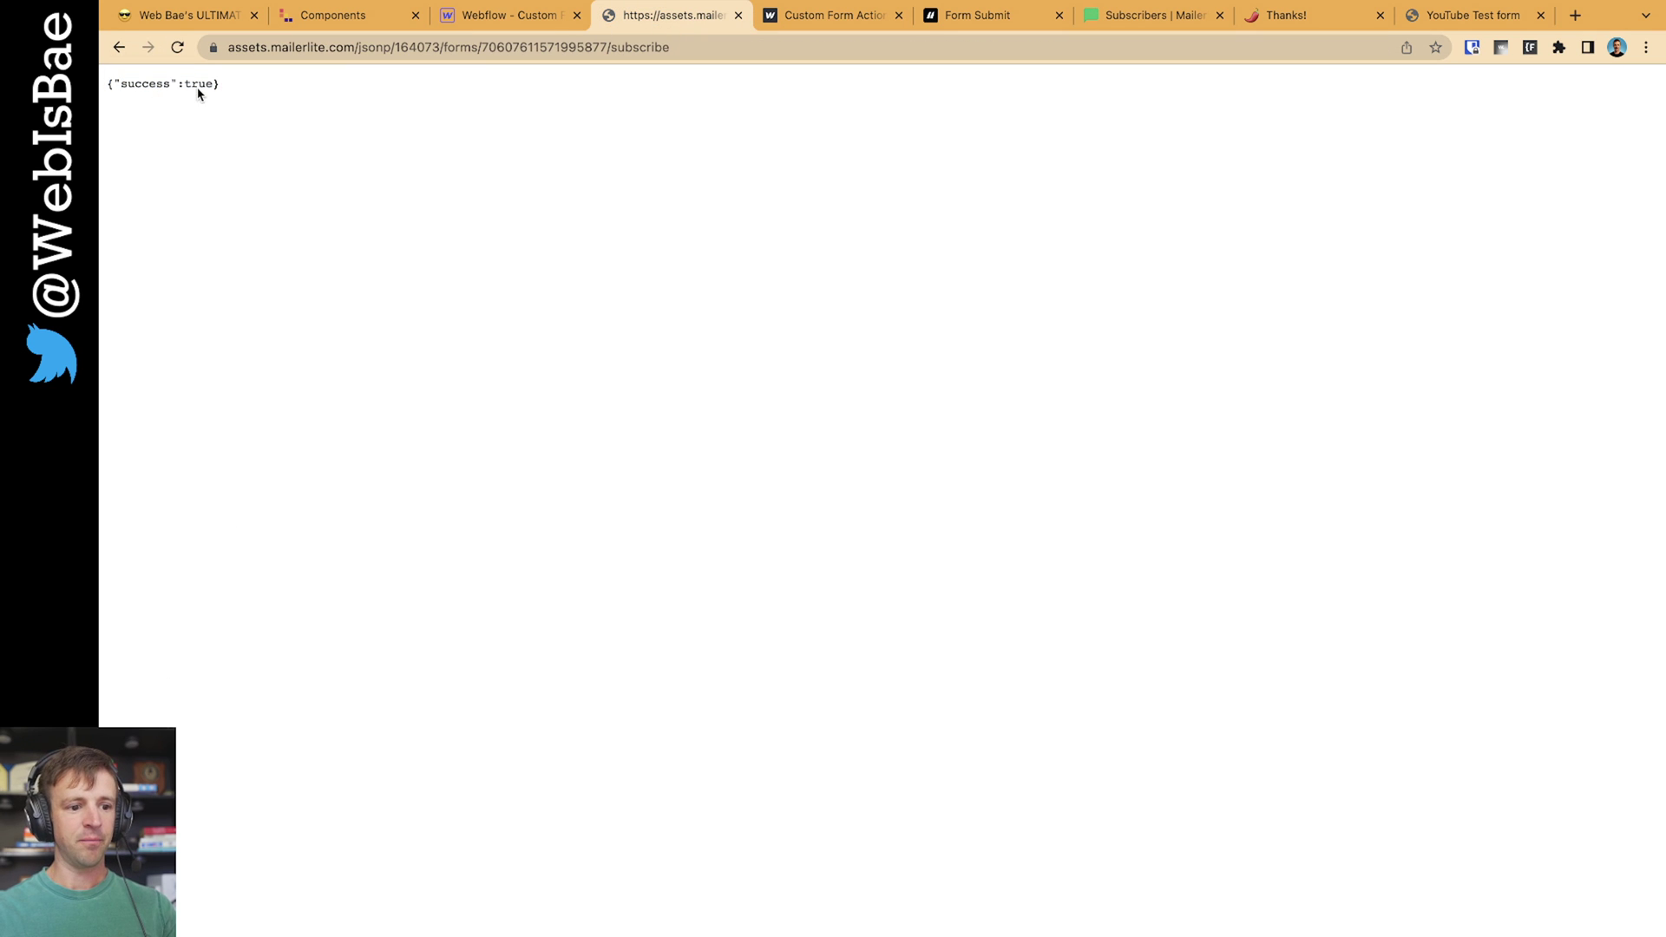
Dismiss the publish confirmation and select the contact form wrapper to review its Action URL
{"action": "left_click", "coordinate": [504, 32]}
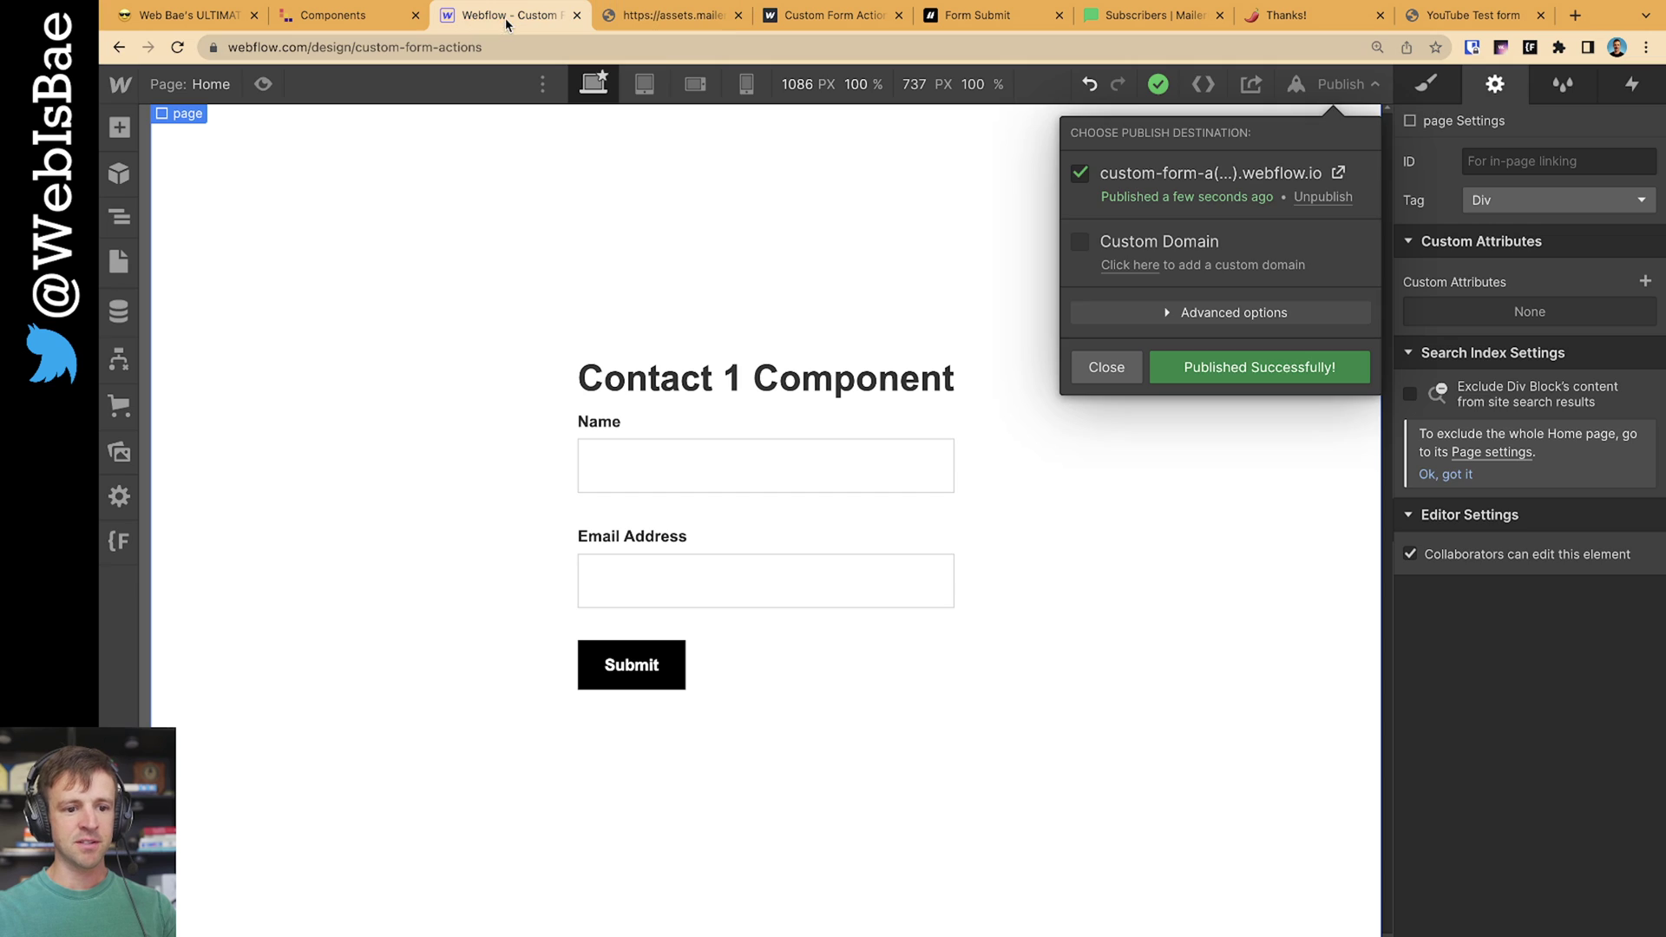
{"action": "left_click", "coordinate": [1089, 432]}
{"action": "left_click", "coordinate": [820, 504]}
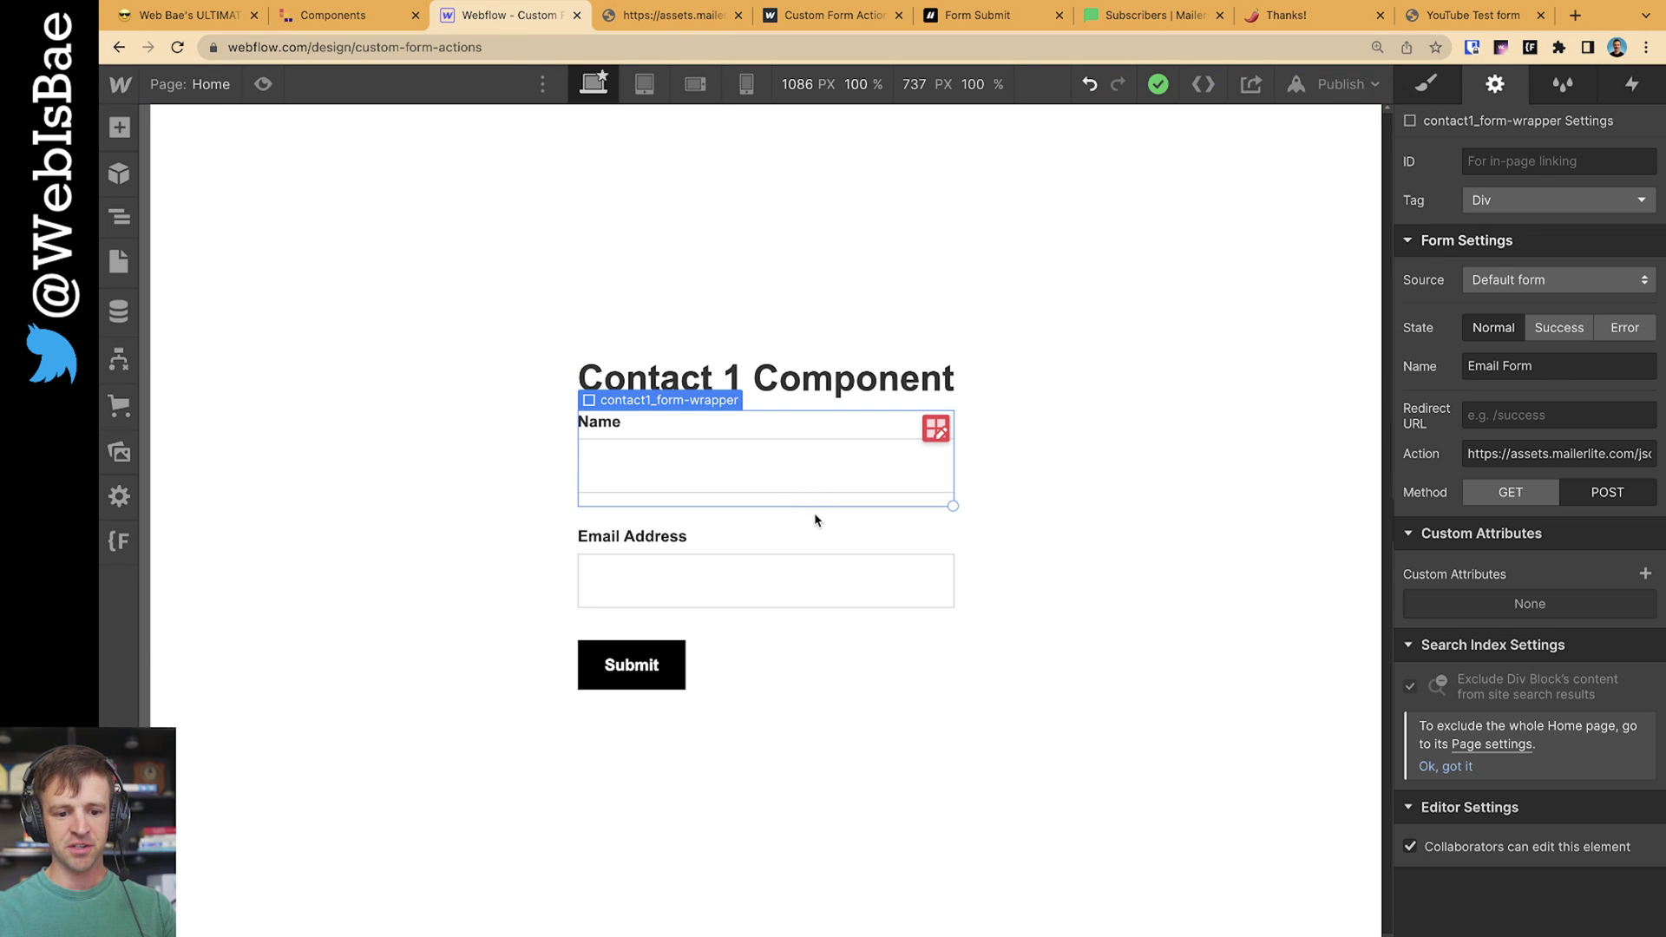
{"action": "triple_click", "coordinate": [1527, 453]}
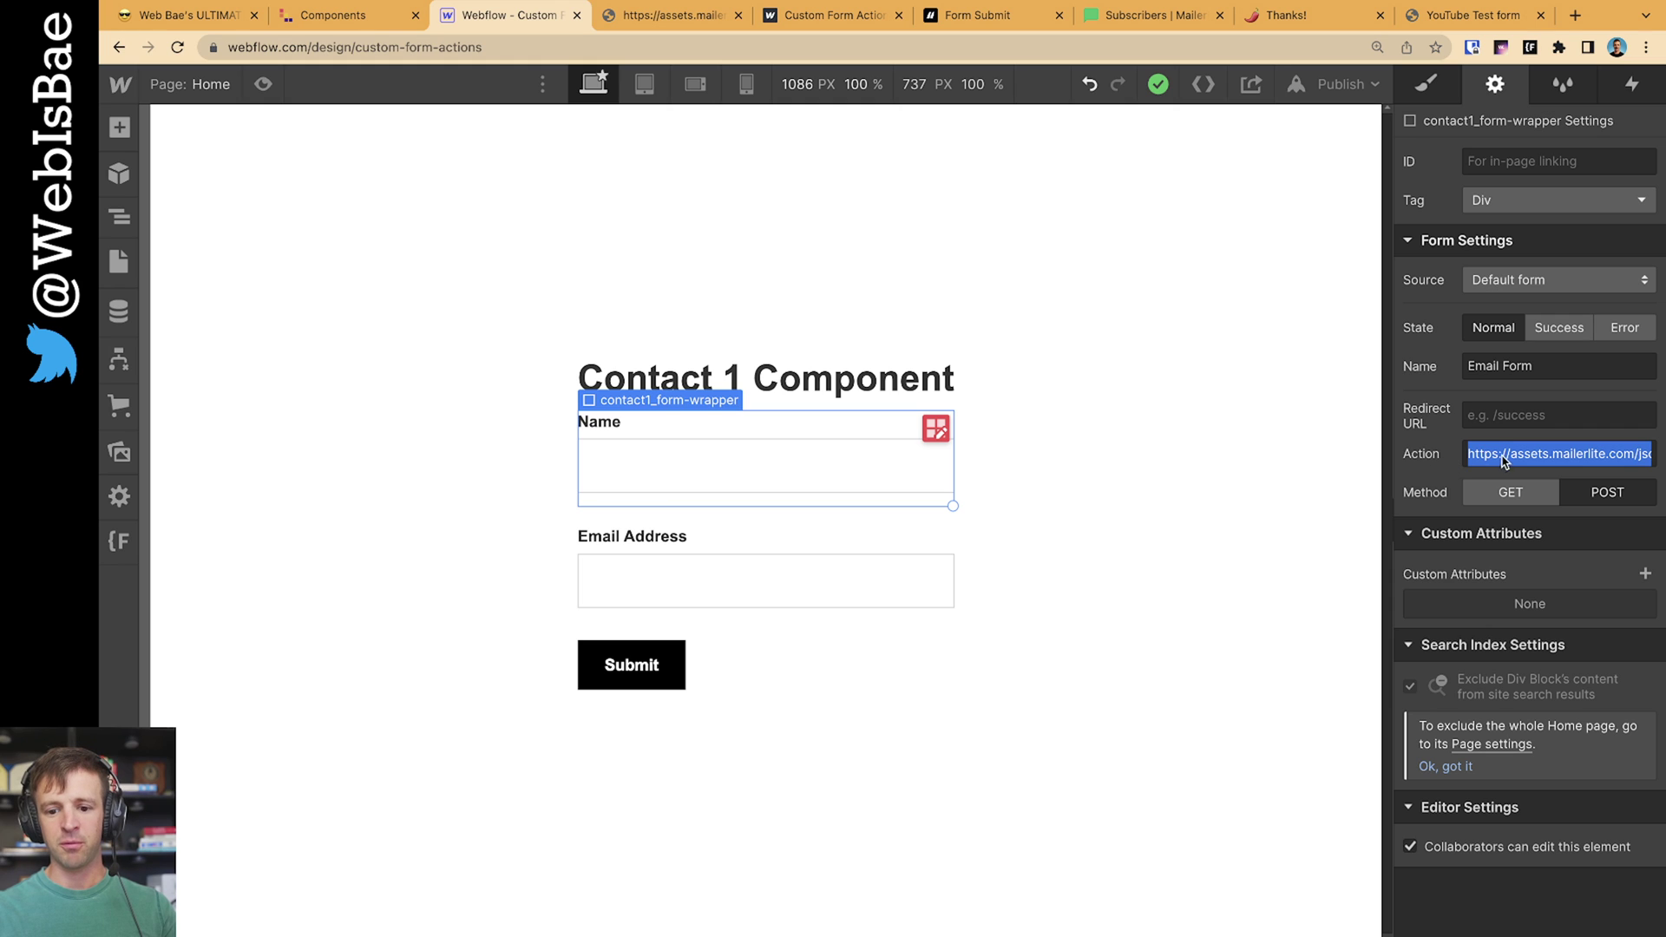
{"action": "left_click", "coordinate": [663, 16]}
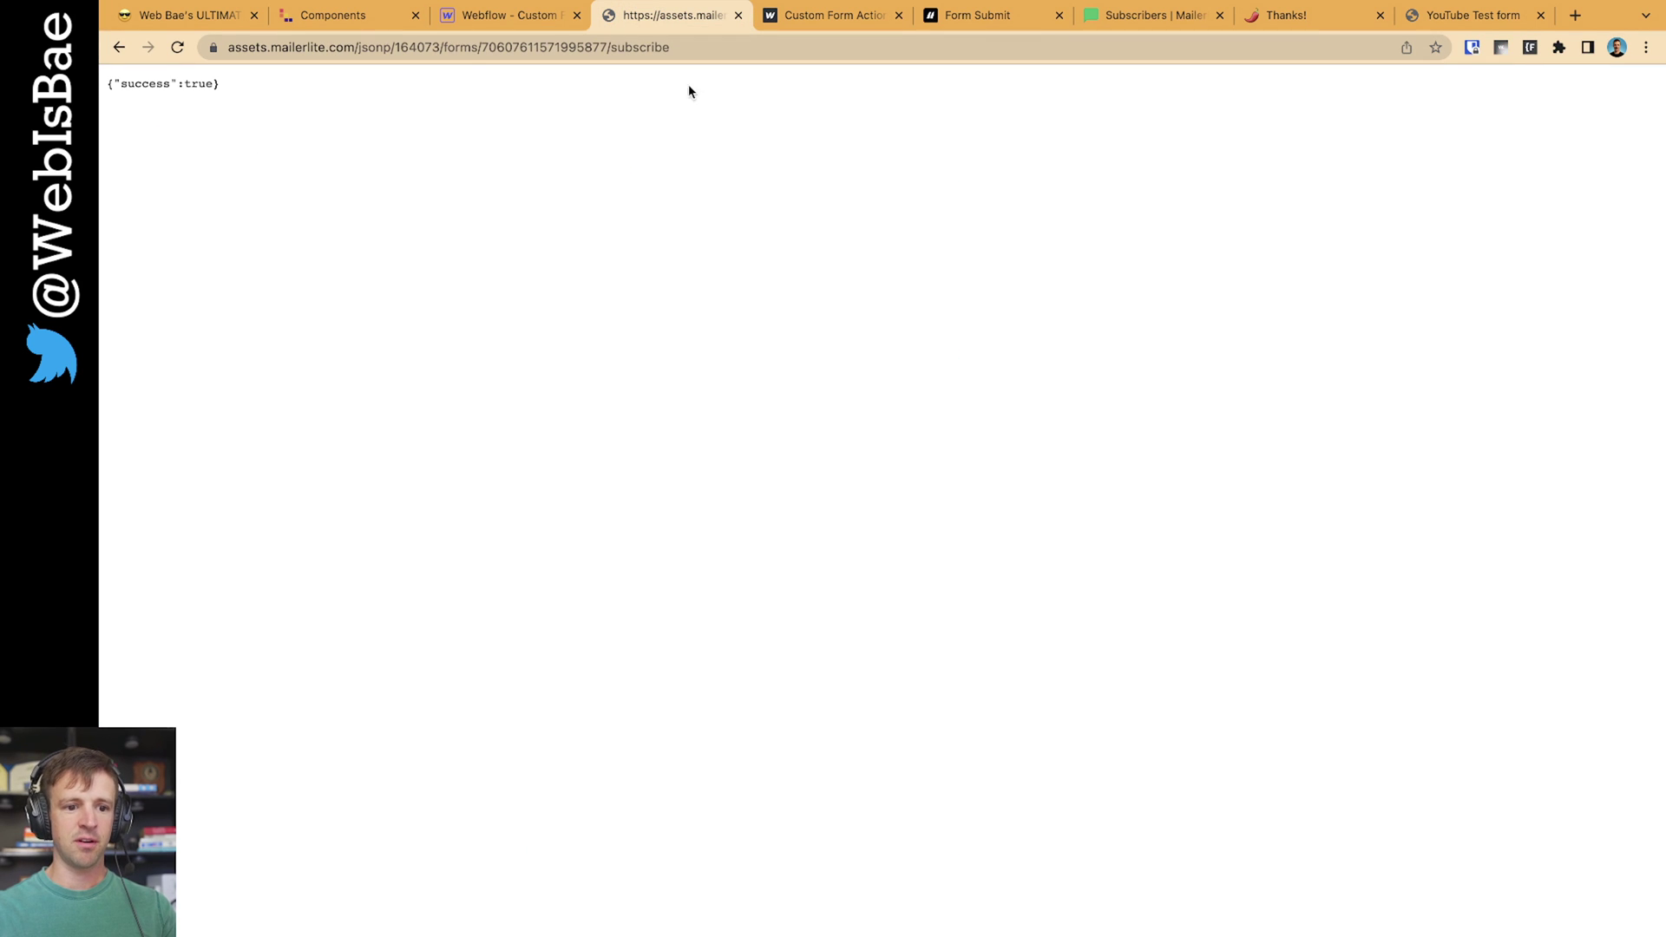
{"action": "left_click", "coordinate": [496, 17]}
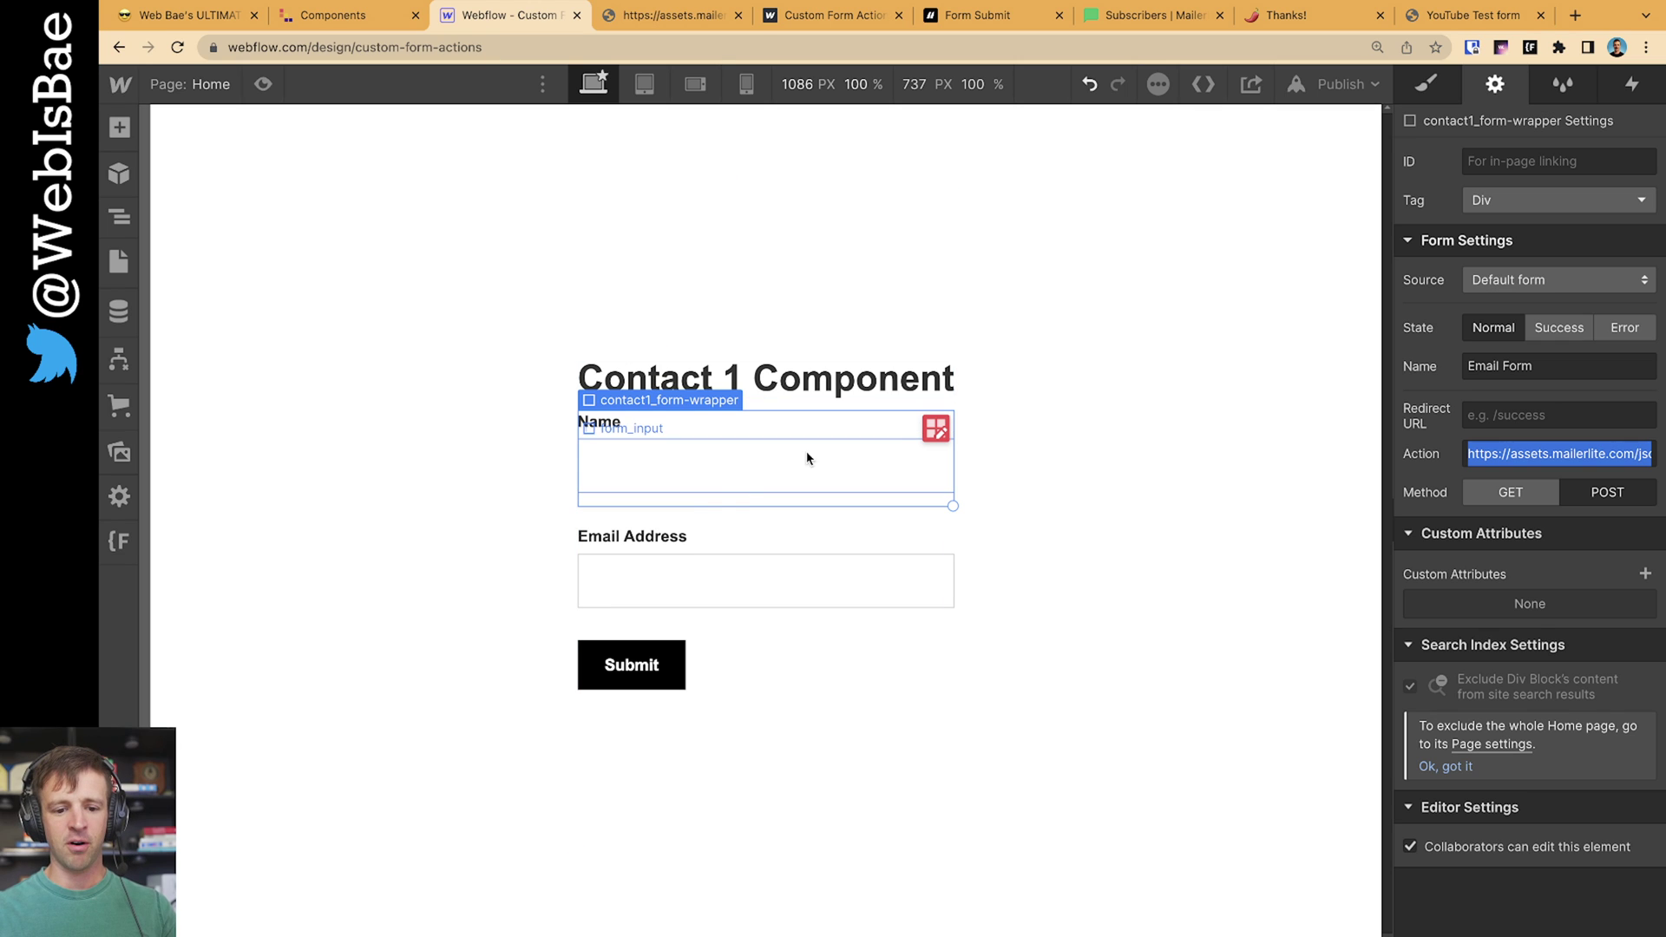
Set the form's Redirect URL to /thanks and verify the Thanks page in the Pages list
{"action": "left_click", "coordinate": [1499, 425]}
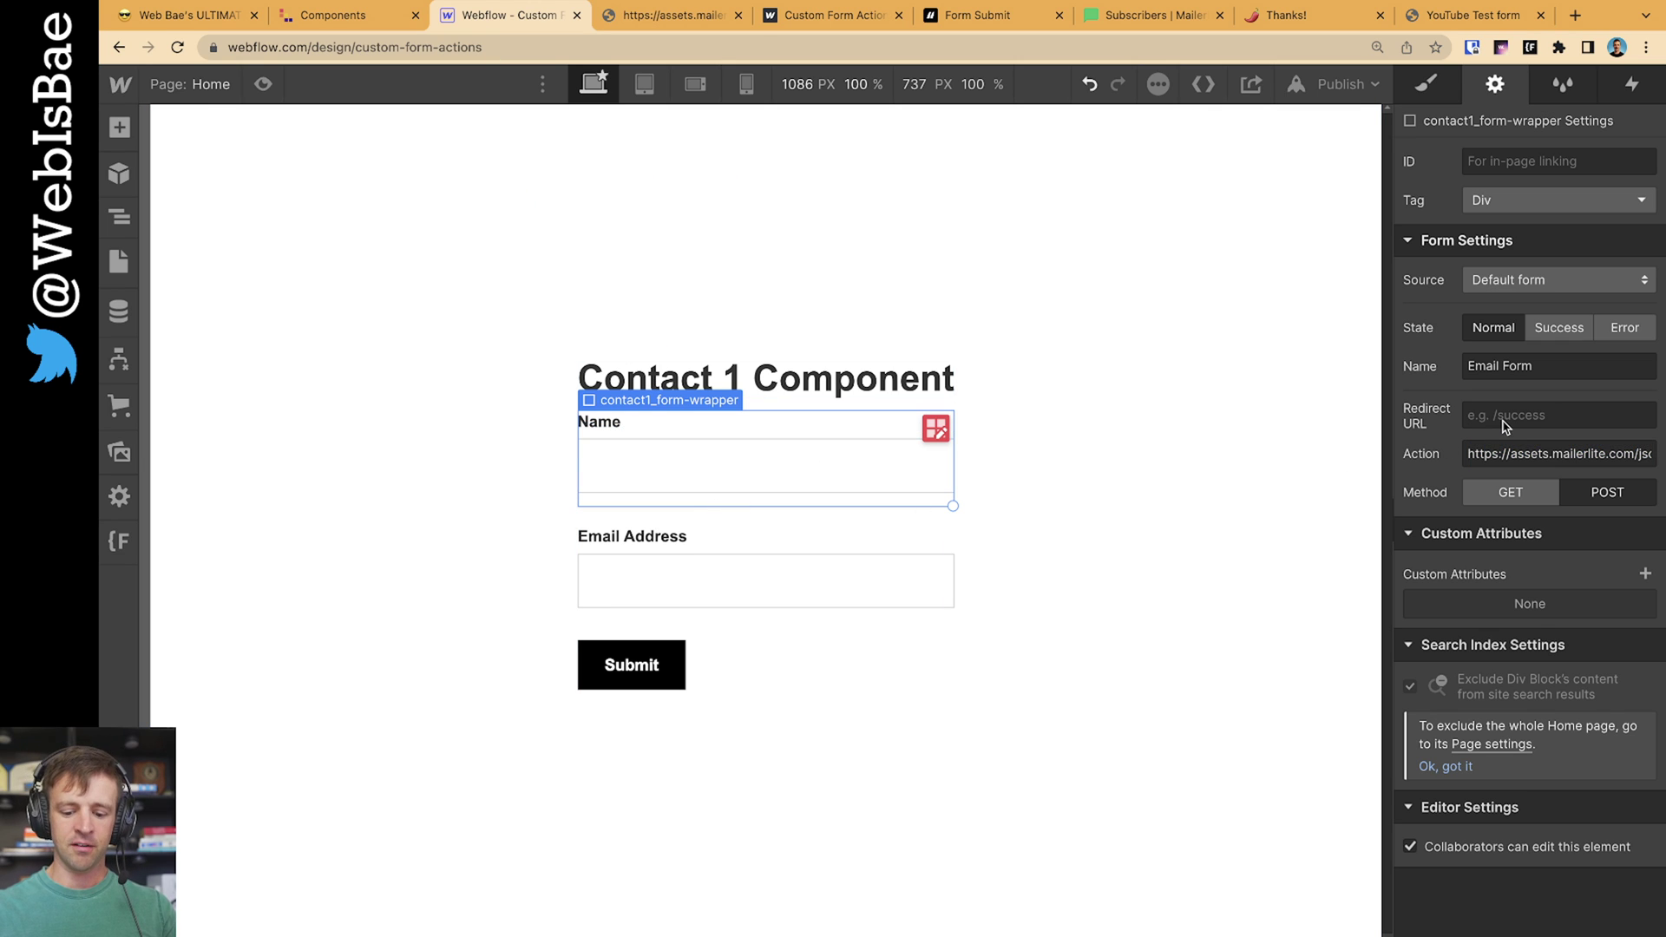
{"action": "type", "text": "/thank"}
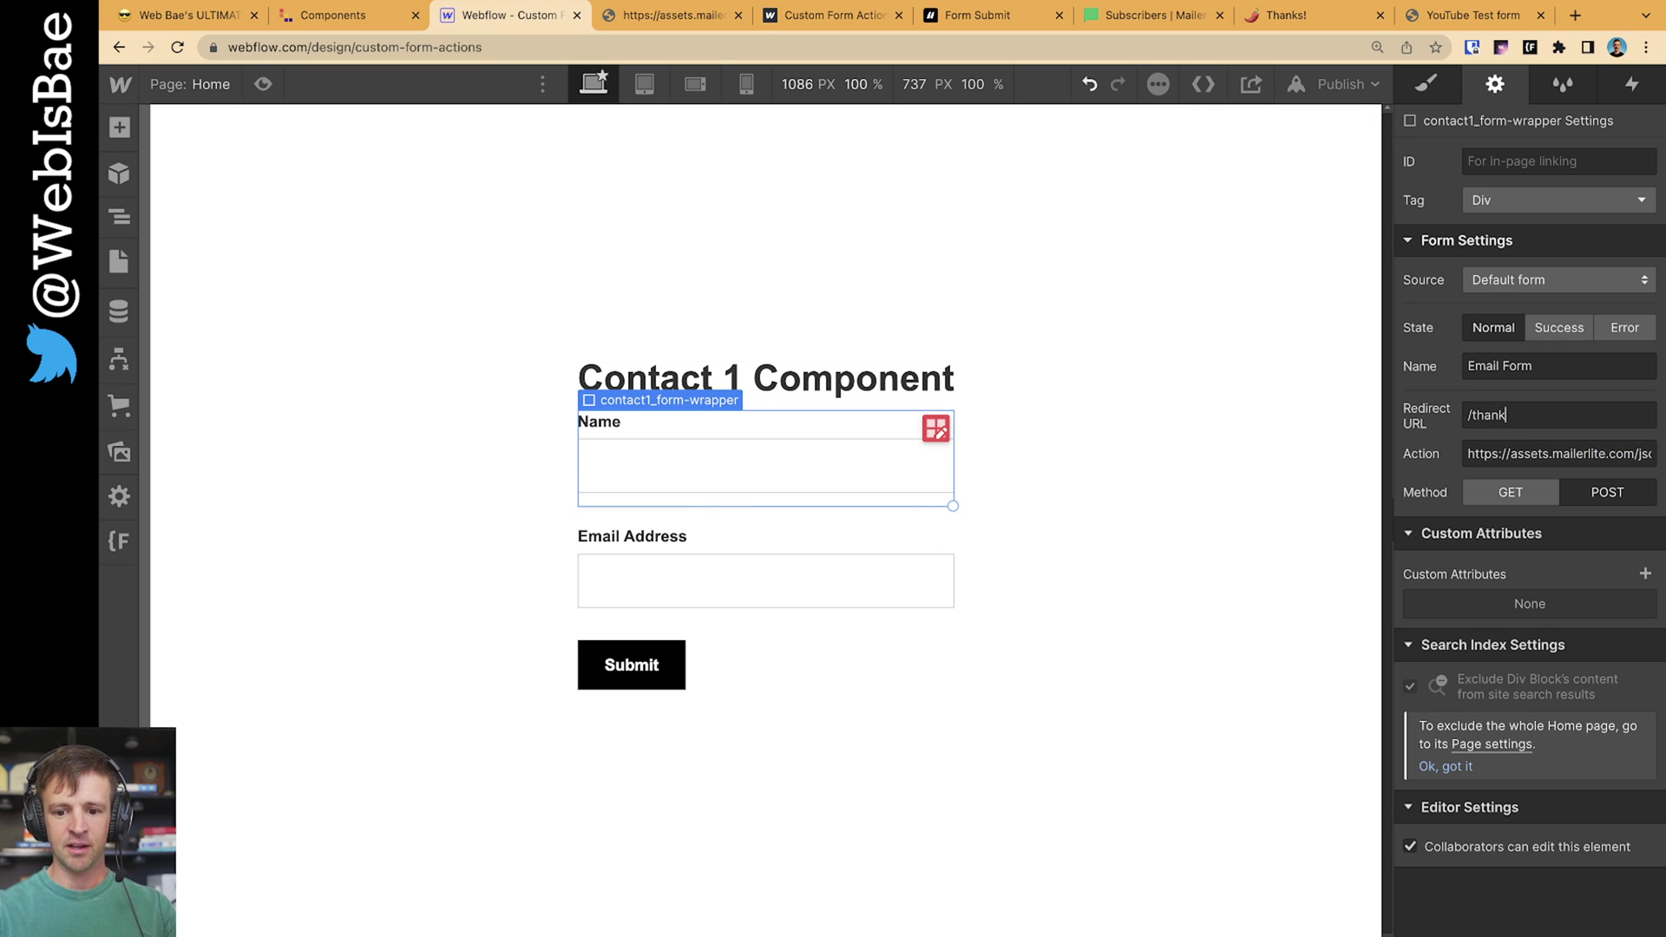
{"action": "type", "text": "s"}
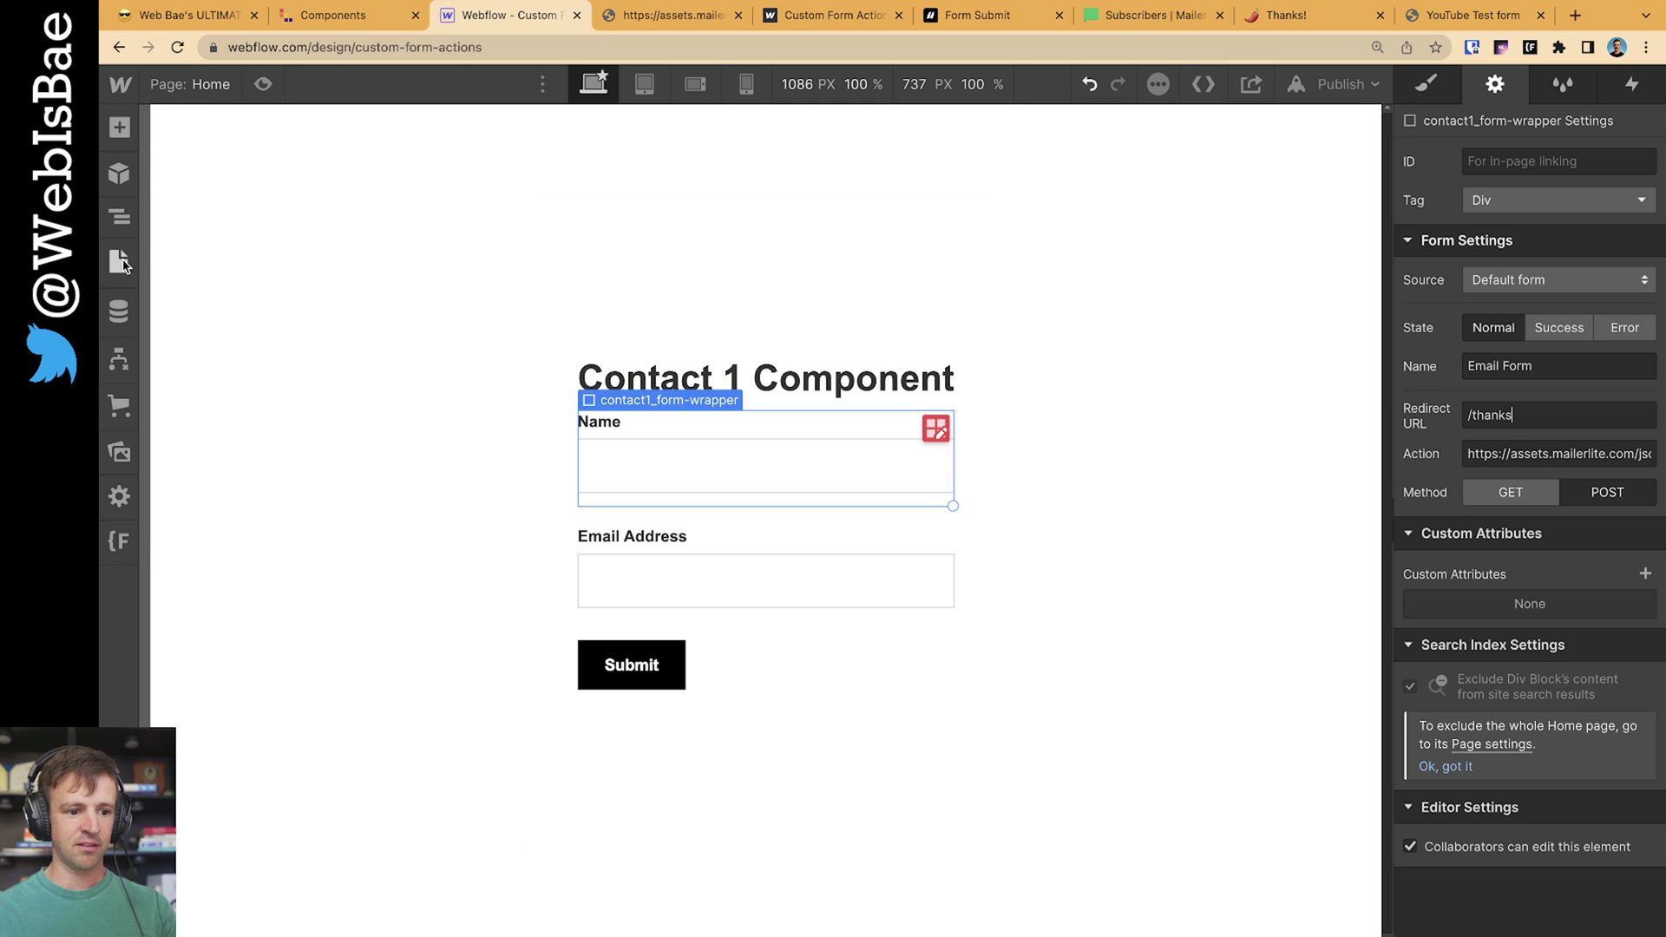
{"action": "type", "text": "p"}
{"action": "left_click", "coordinate": [223, 289]}
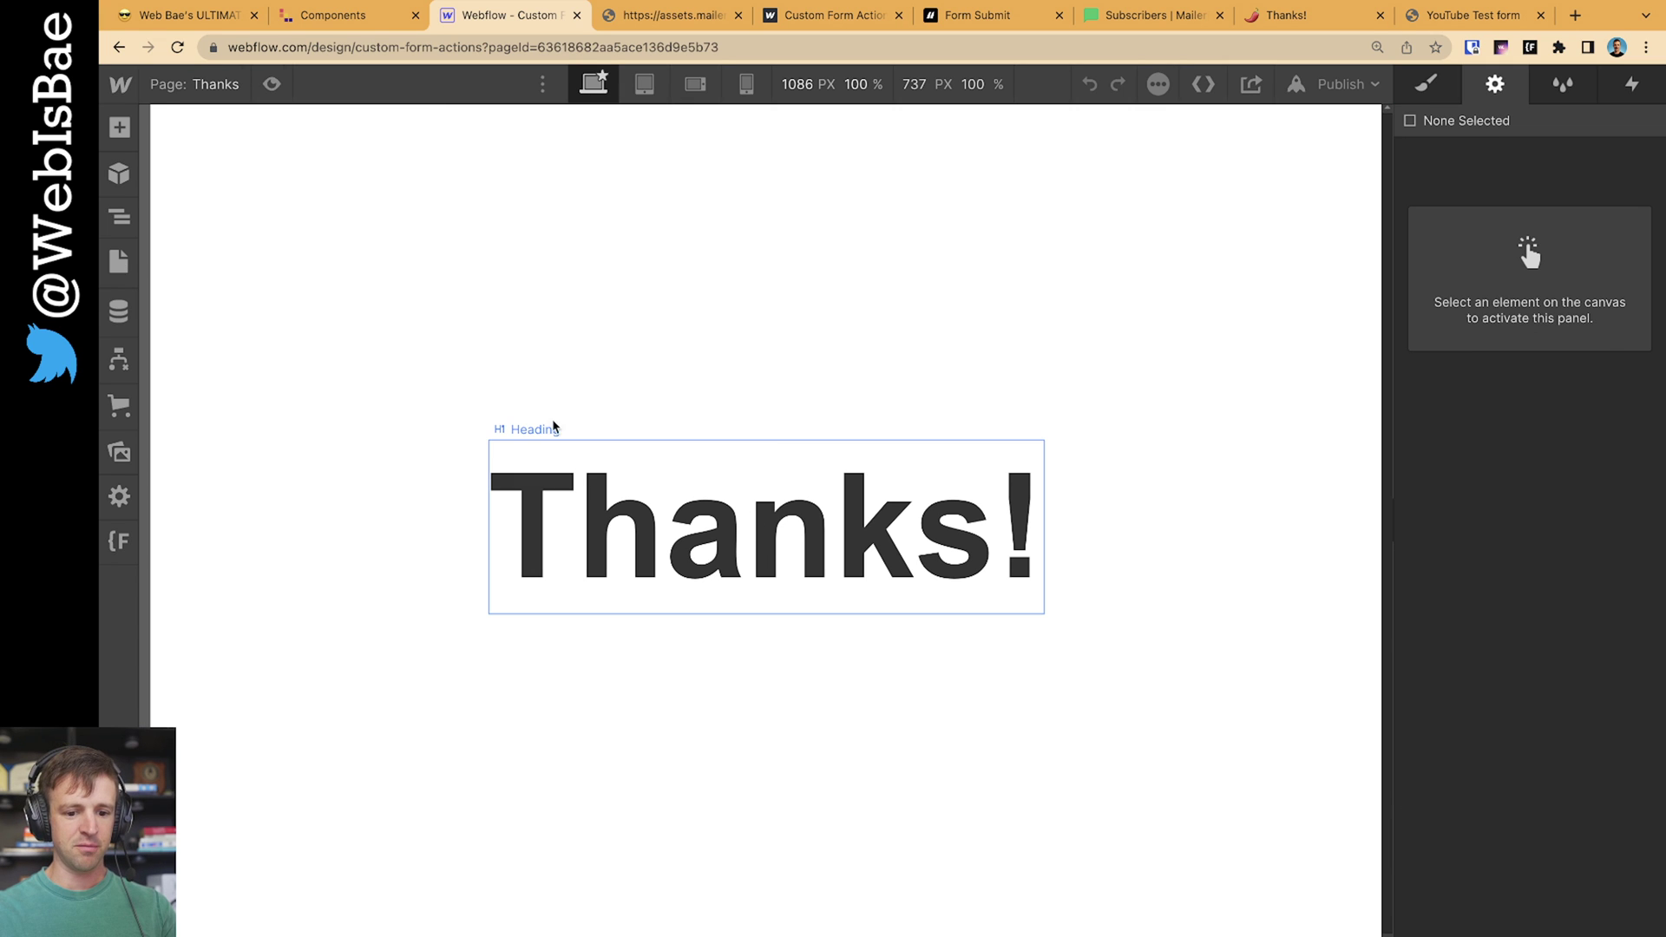
{"action": "key", "text": "p"}
{"action": "left_click", "coordinate": [209, 253]}
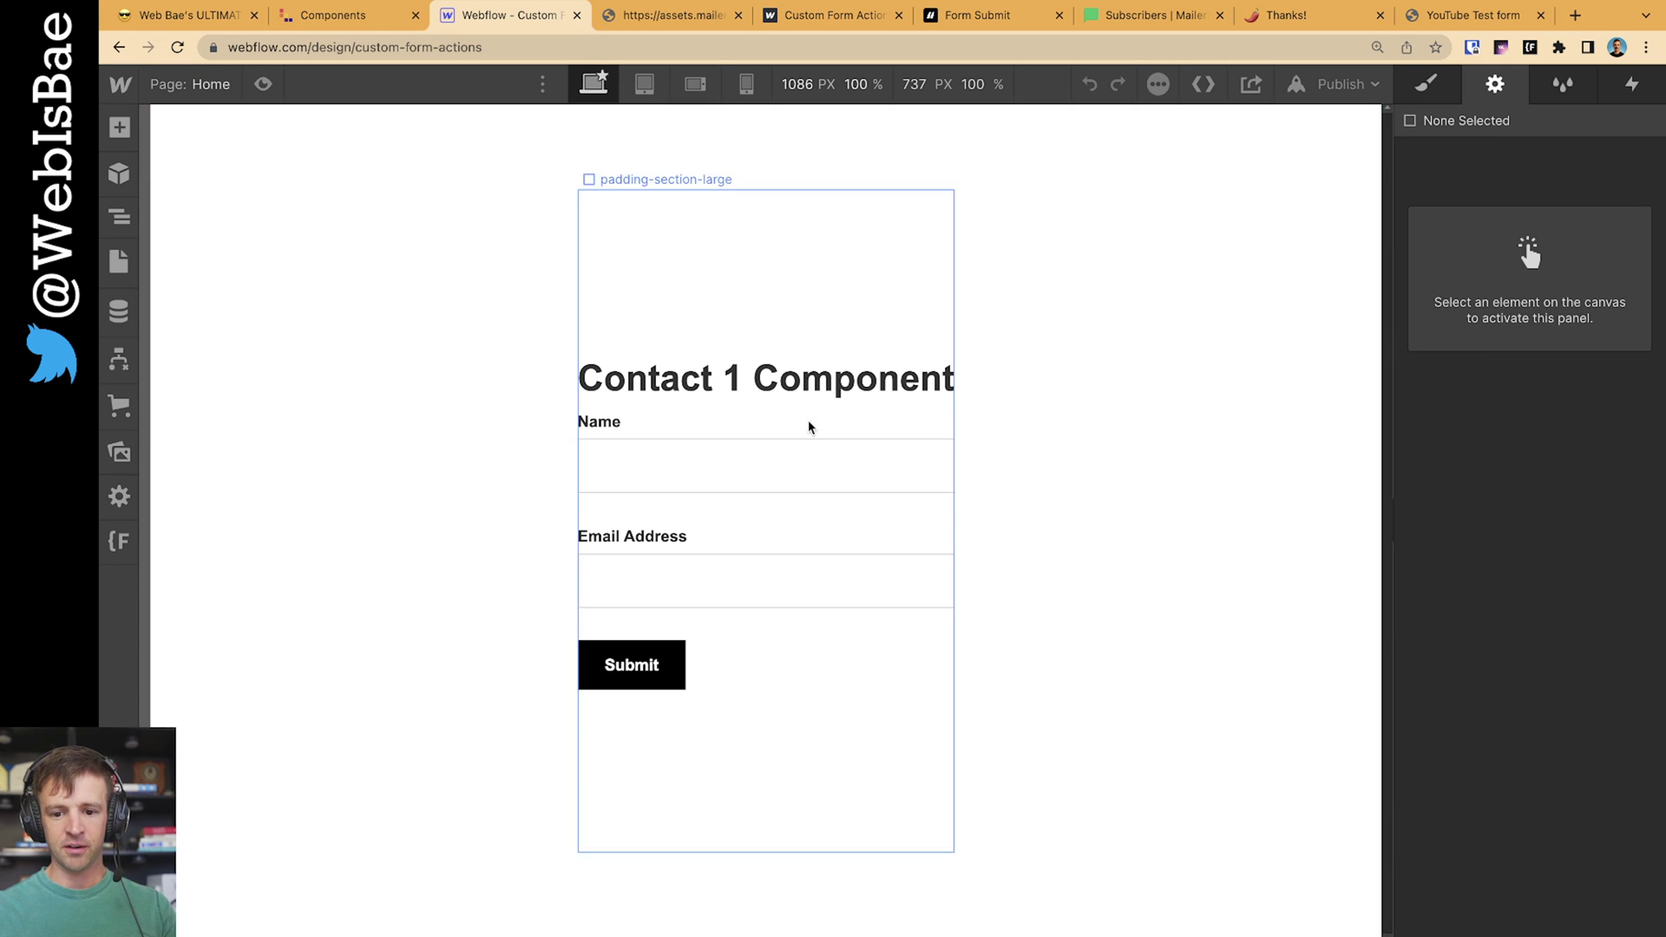
{"action": "left_click", "coordinate": [863, 517]}
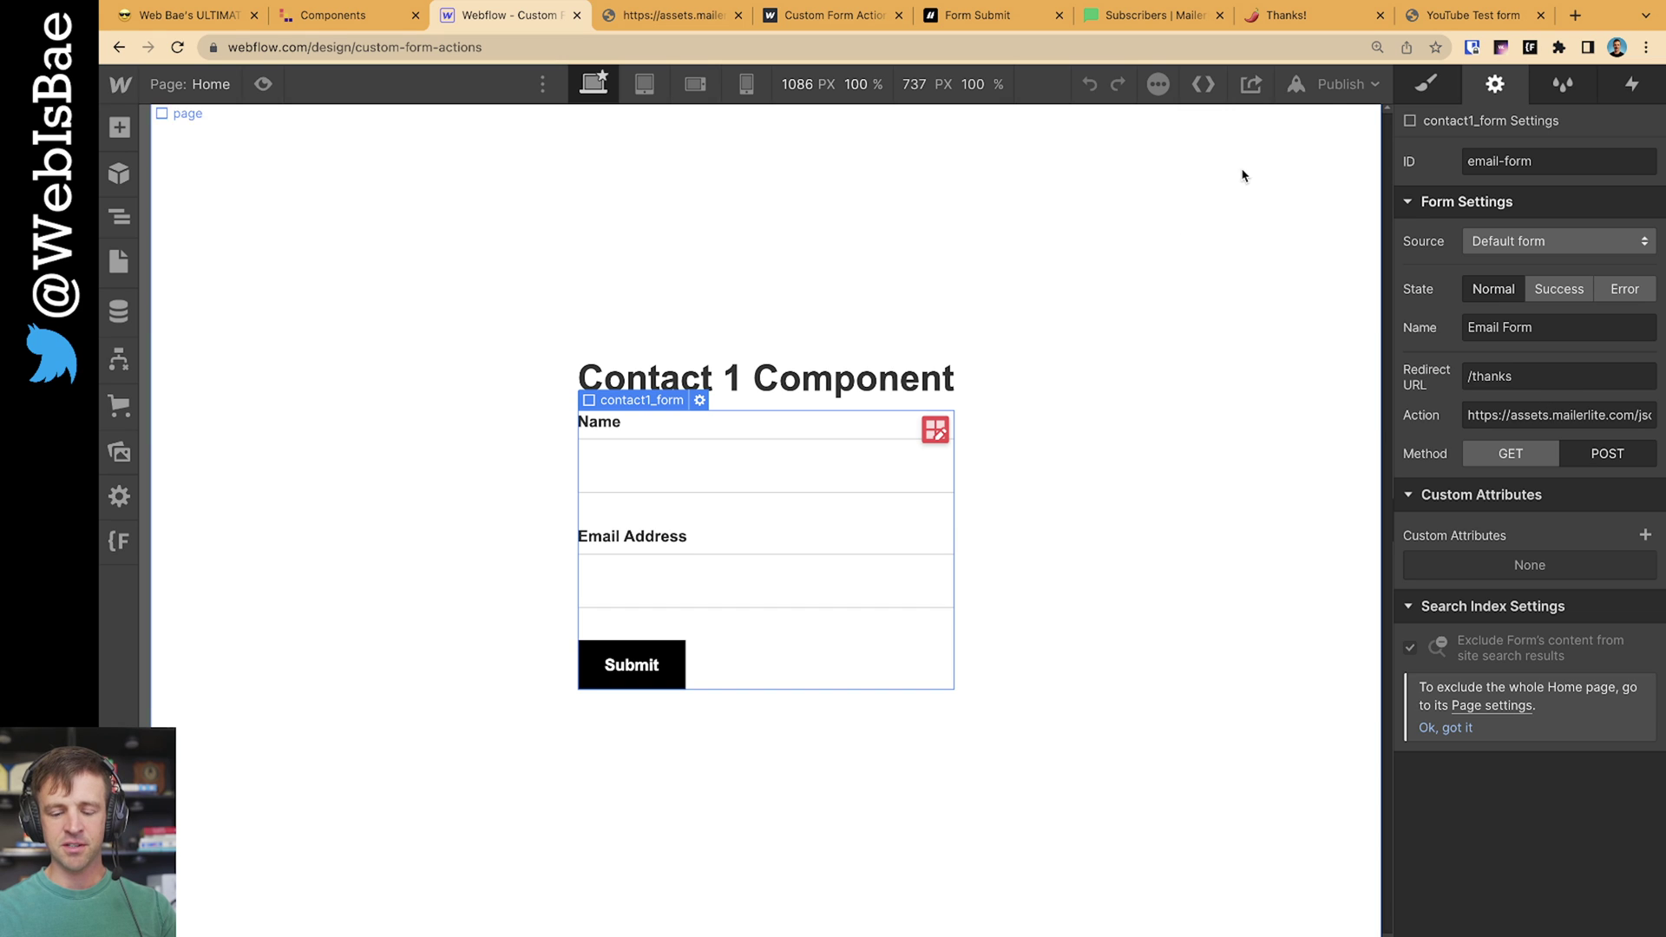
Republish the site to its webflow.io domain and open the live site in a new tab
{"action": "left_click", "coordinate": [1341, 83]}
{"action": "left_click", "coordinate": [1307, 355]}
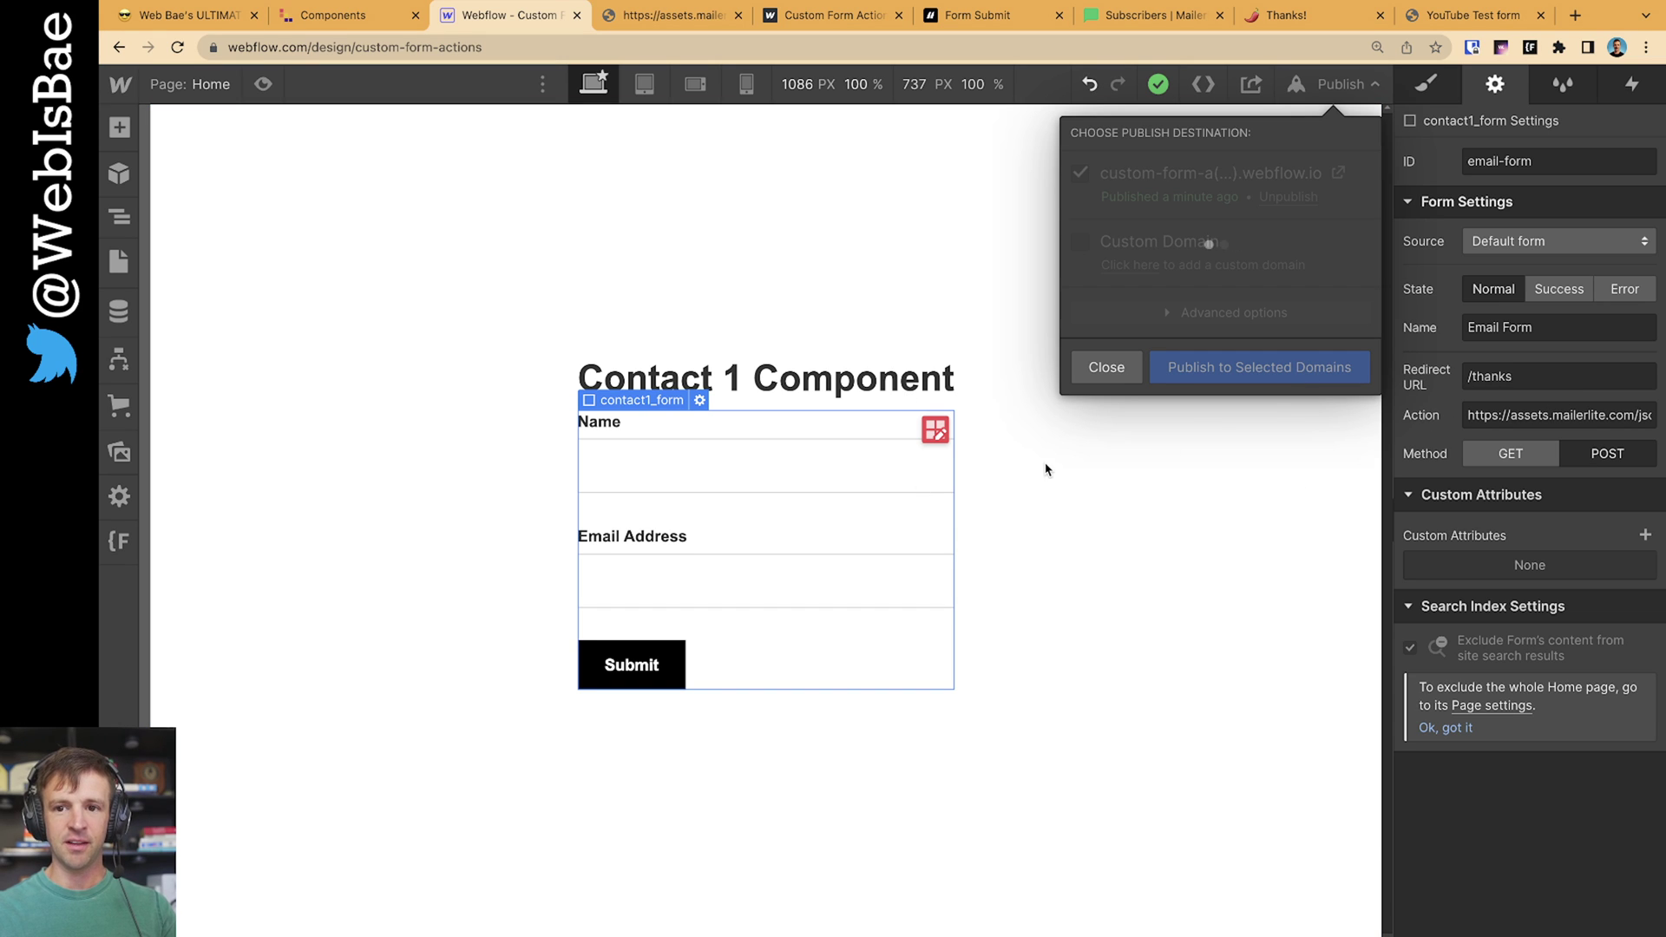
{"action": "left_click", "coordinate": [672, 25]}
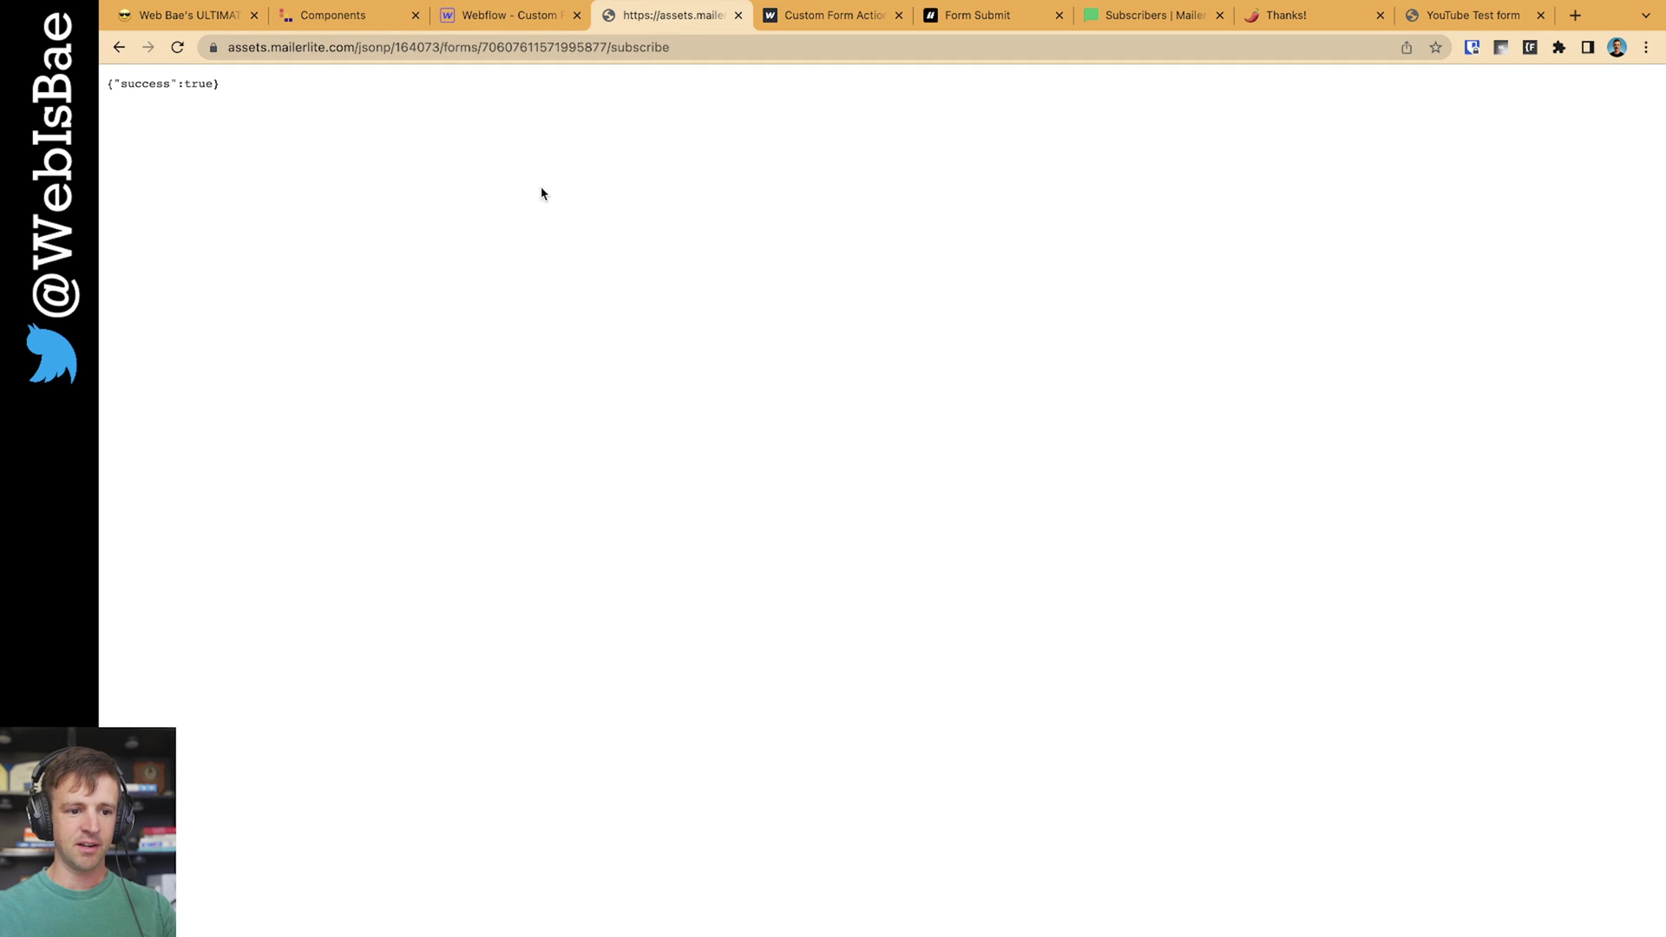
{"action": "left_click", "coordinate": [503, 17]}
{"action": "left_click", "coordinate": [1180, 165]}
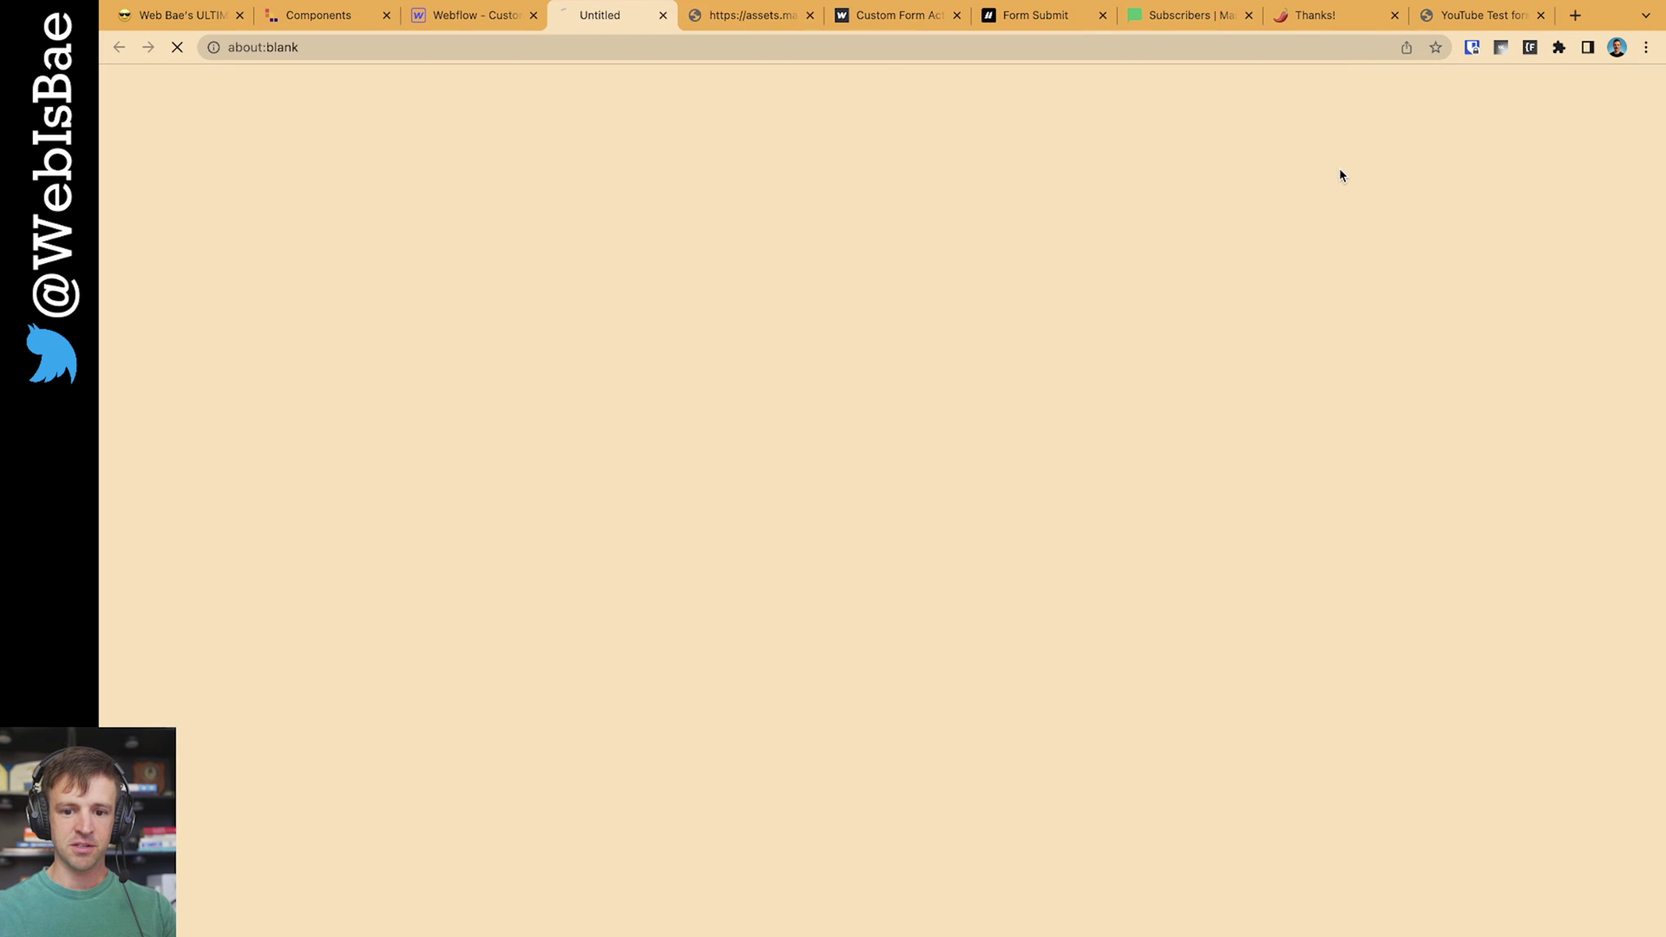
{"action": "left_click", "coordinate": [818, 15]}
Submit a second test signup with a name and test e-mail, confirming the {"success":true} response
{"action": "left_click", "coordinate": [804, 453]}
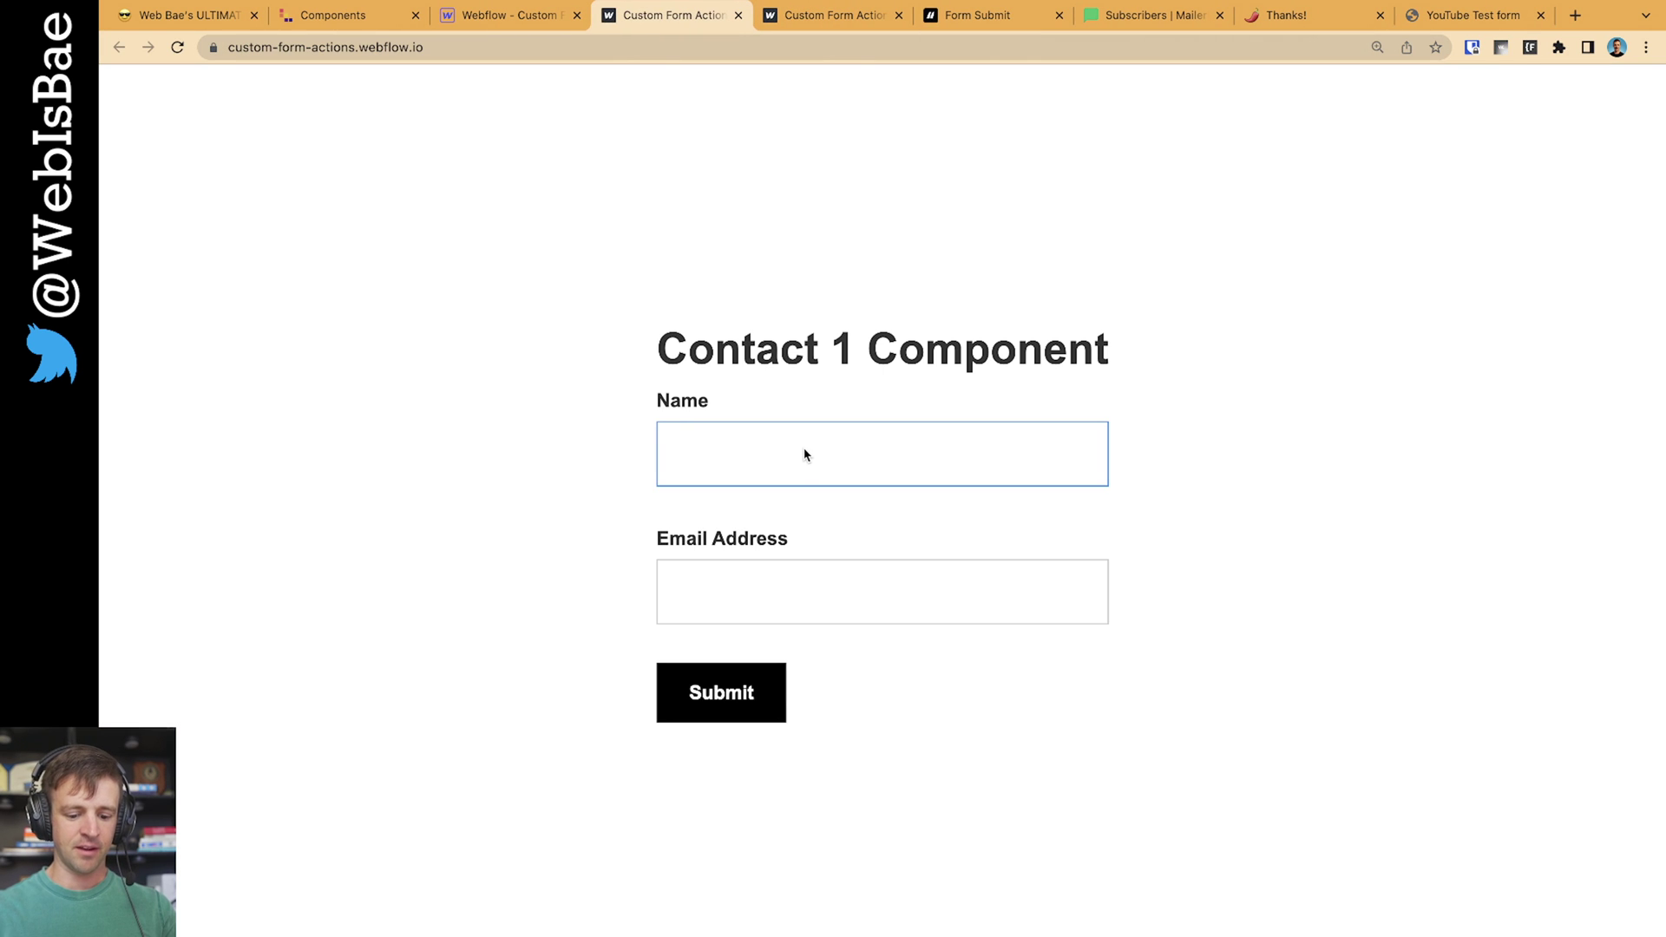
{"action": "type", "text": "Keegan2"}
{"action": "left_click", "coordinate": [881, 592]}
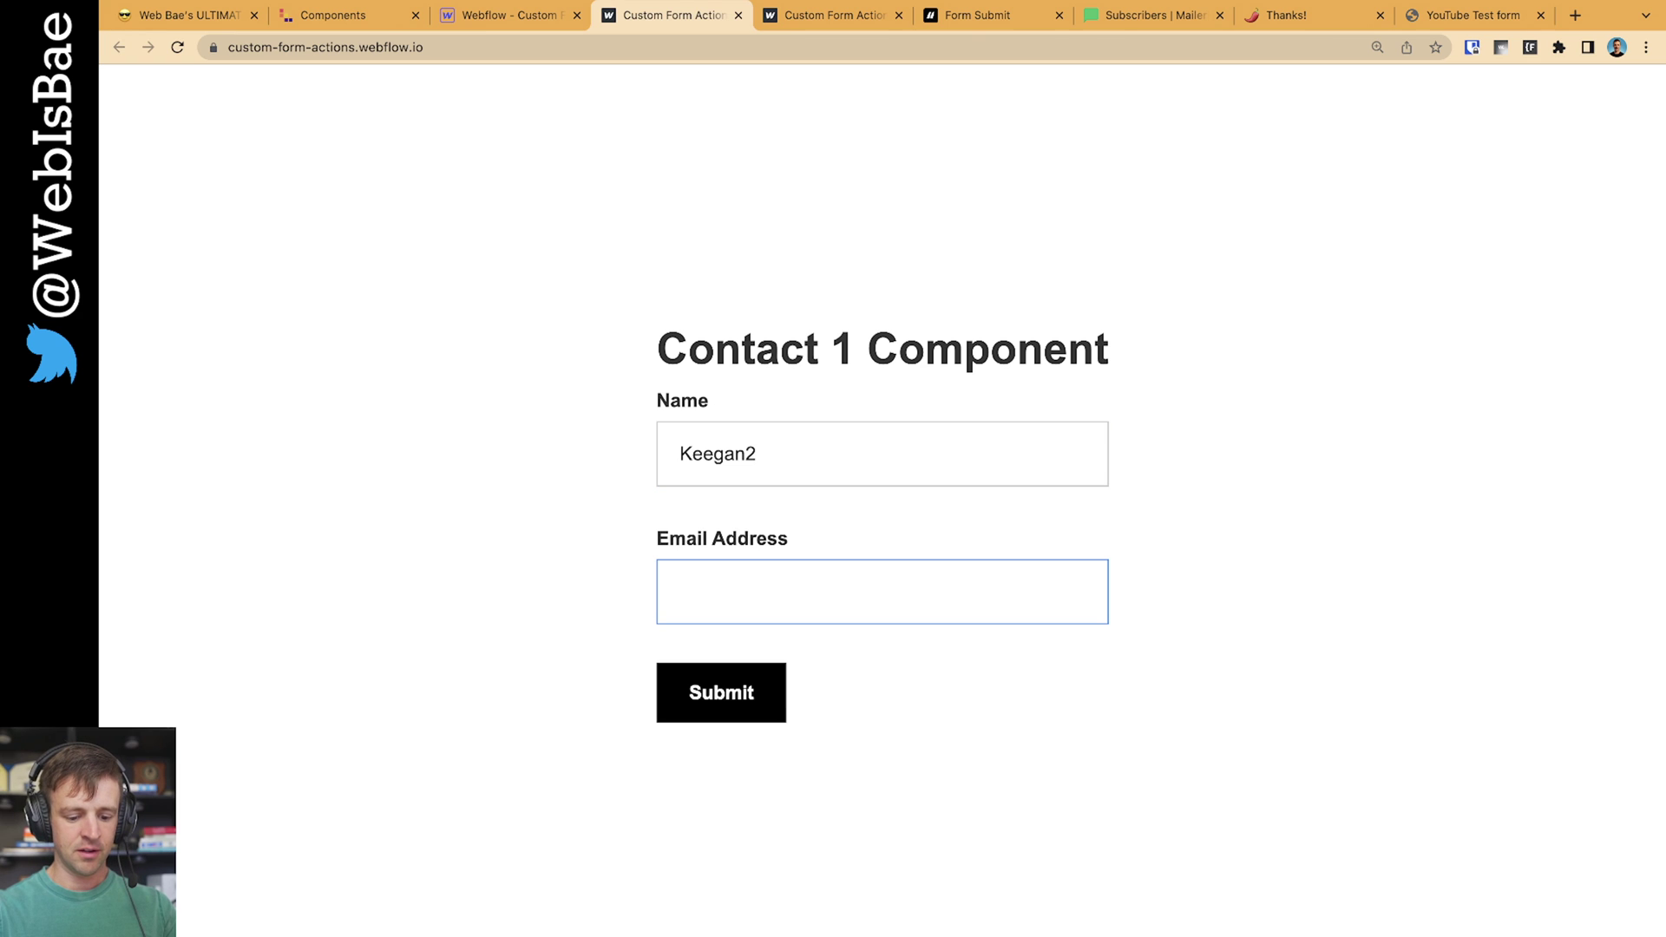
{"action": "type", "text": "test2@gmail.com"}
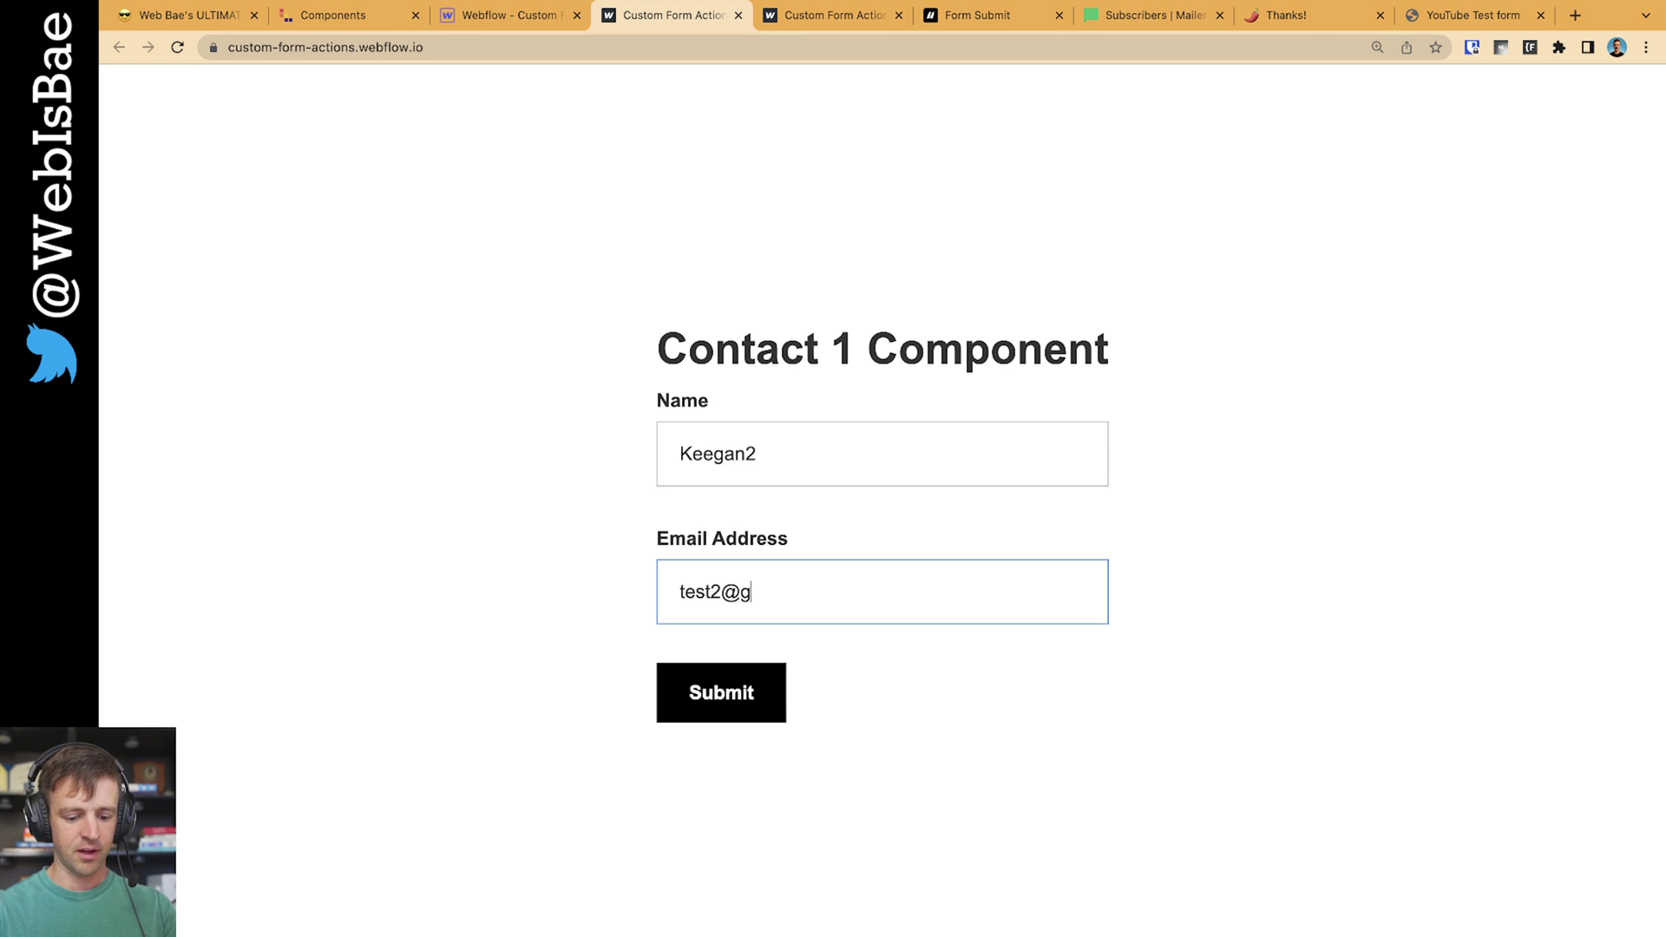
{"action": "key", "text": "Return"}
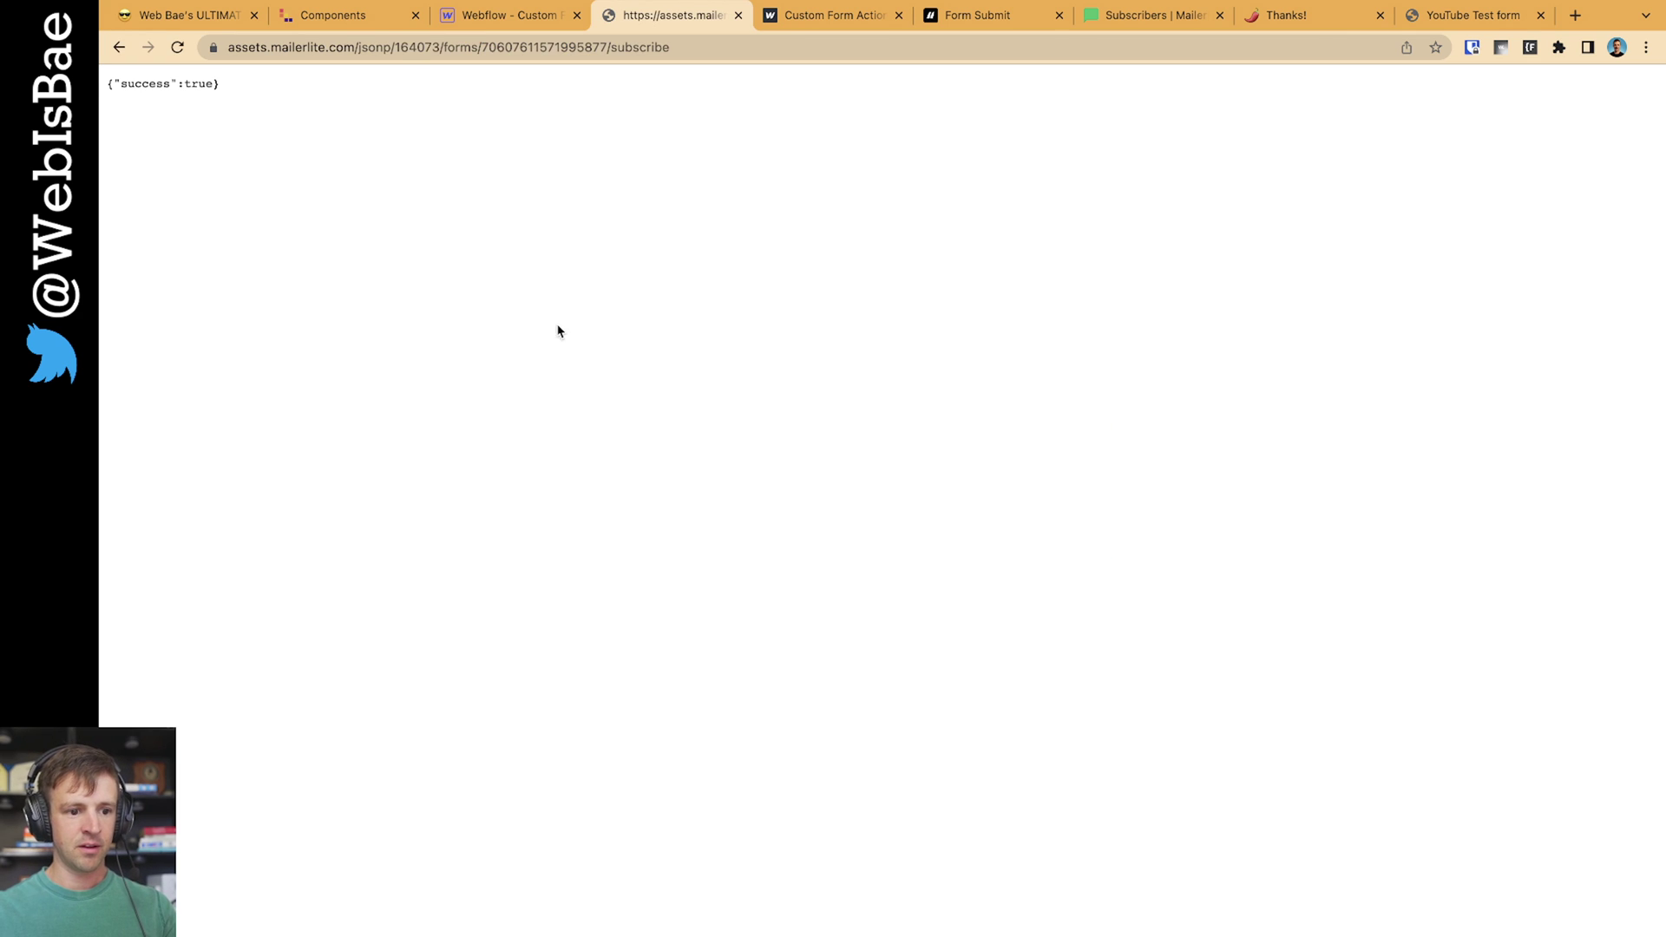
{"action": "double_click", "coordinate": [206, 82]}
{"action": "left_click", "coordinate": [1142, 17]}
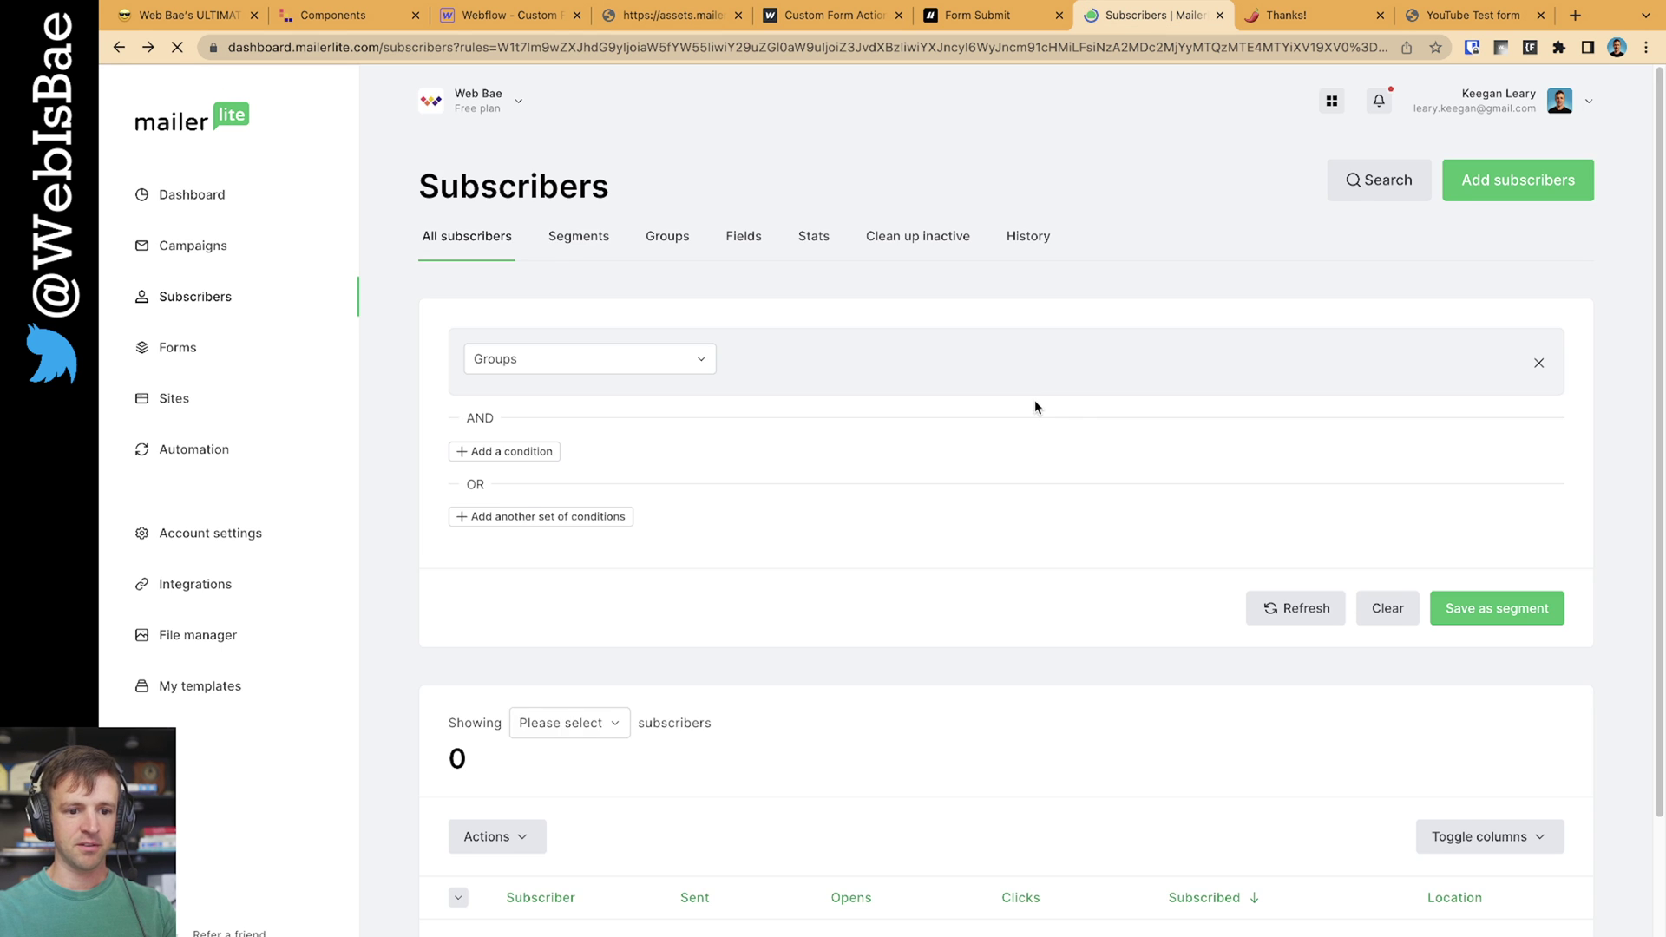
Confirm the Test YT group lists 2 subscribers, then close Webflow's publish popup
{"action": "scroll", "coordinate": [1112, 425], "scroll_direction": "down", "scroll_amount": 1}
{"action": "scroll", "coordinate": [729, 555], "scroll_direction": "up", "scroll_amount": 1}
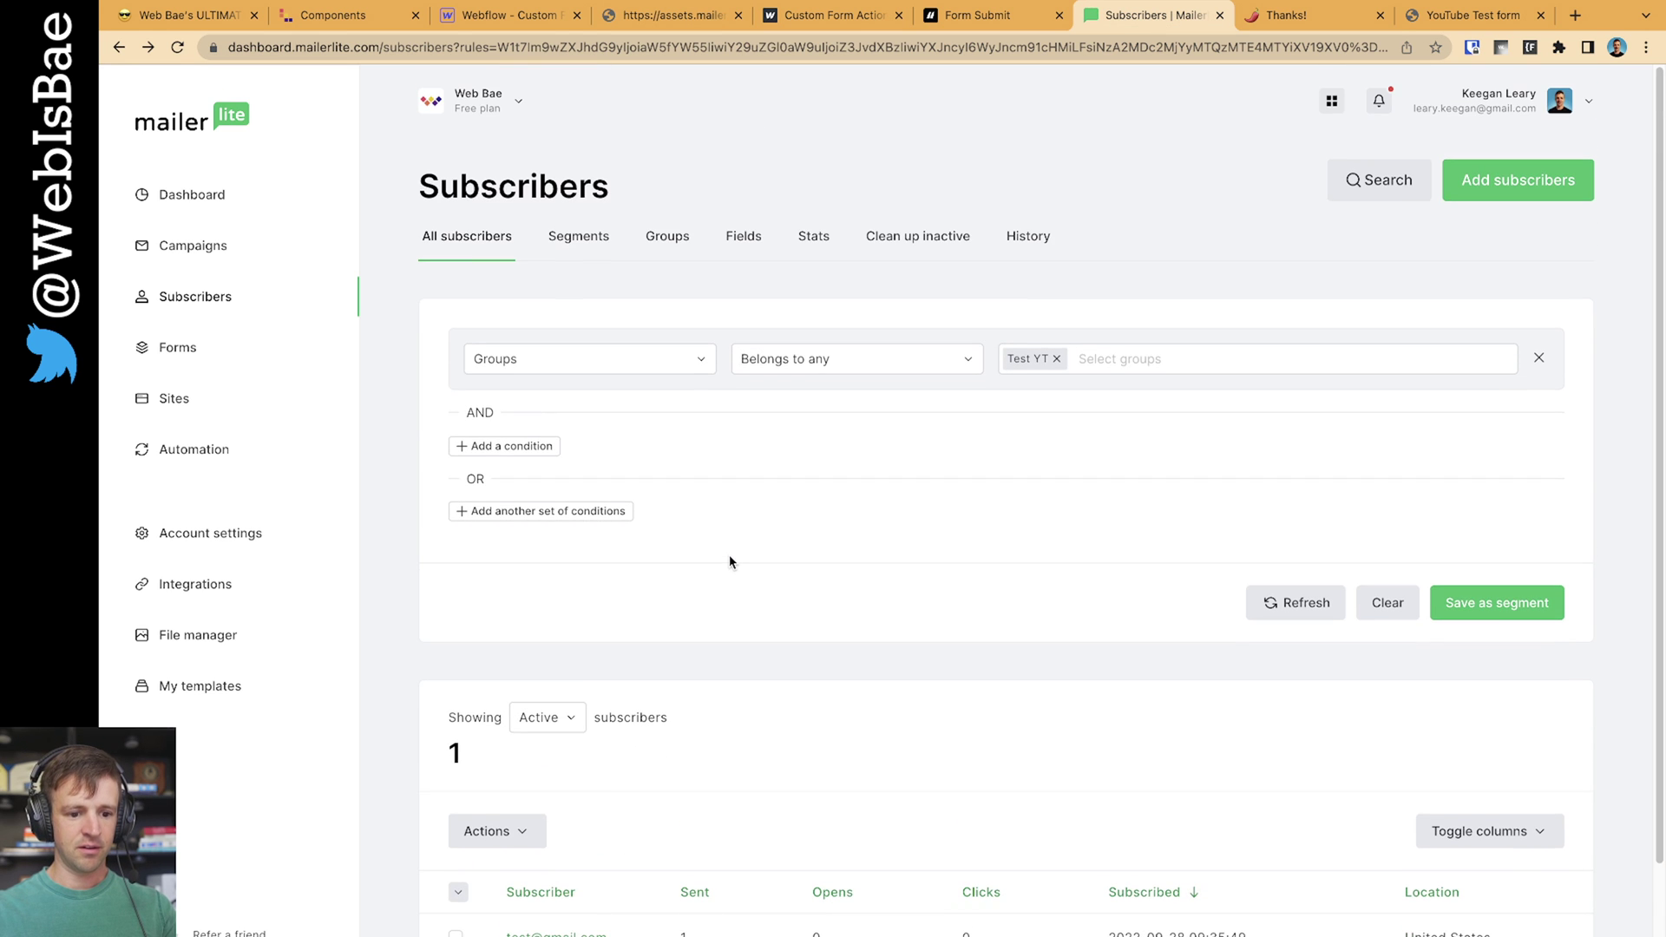
{"action": "scroll", "coordinate": [731, 555], "scroll_direction": "down", "scroll_amount": 2}
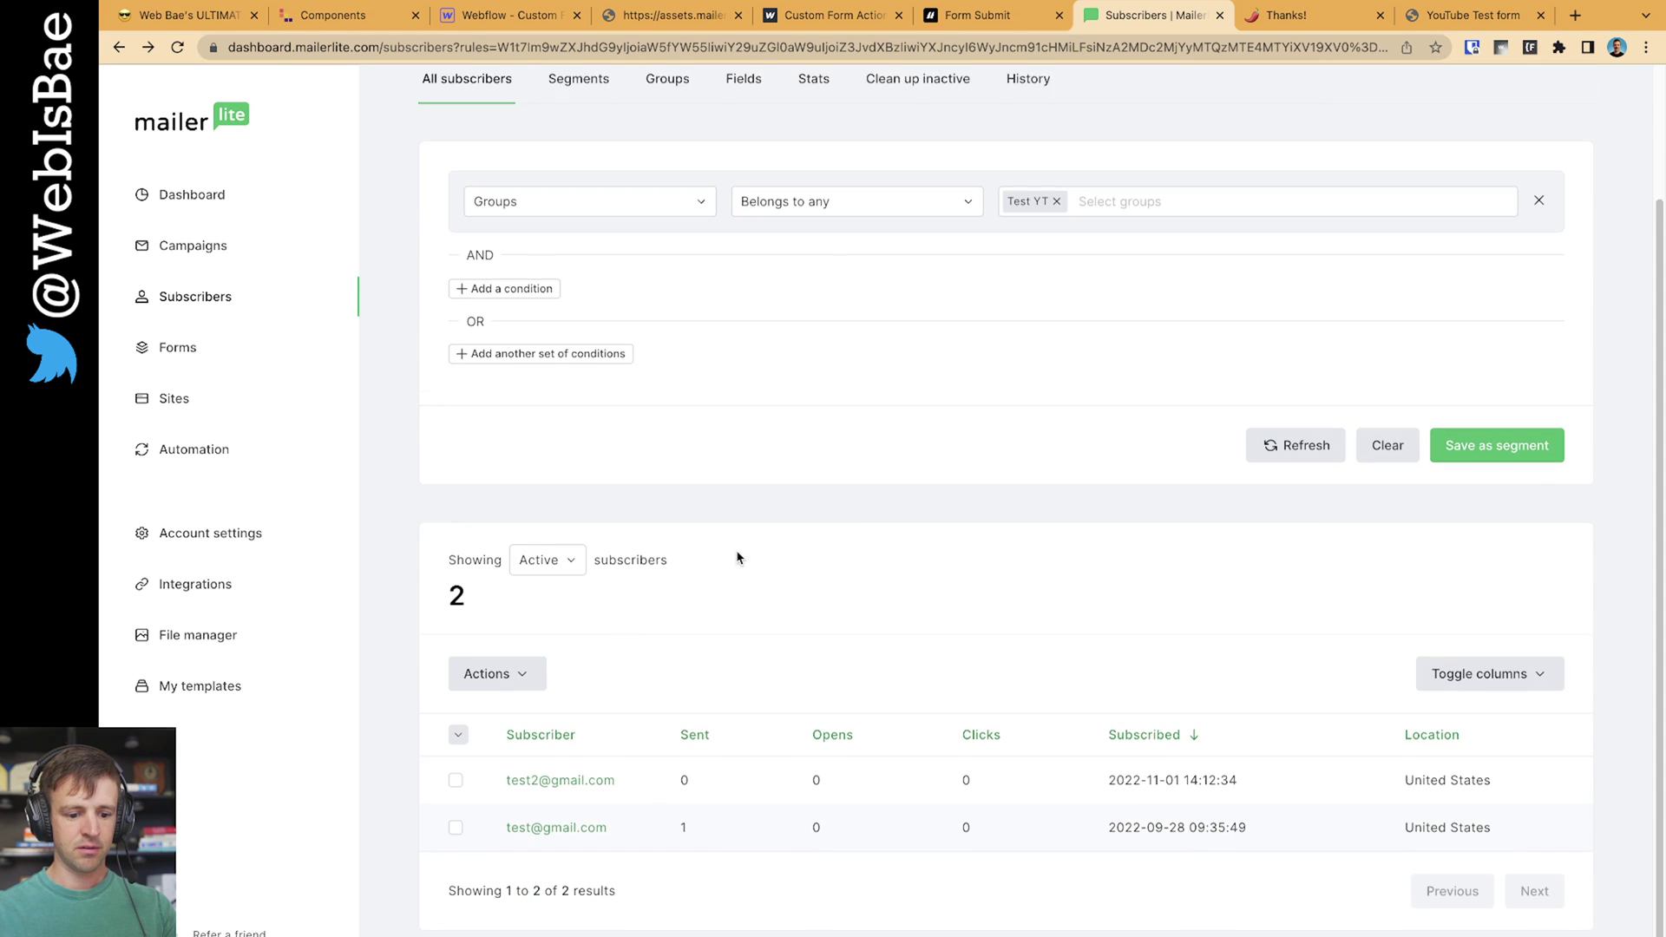
{"action": "scroll", "coordinate": [850, 622], "scroll_direction": "up", "scroll_amount": 2}
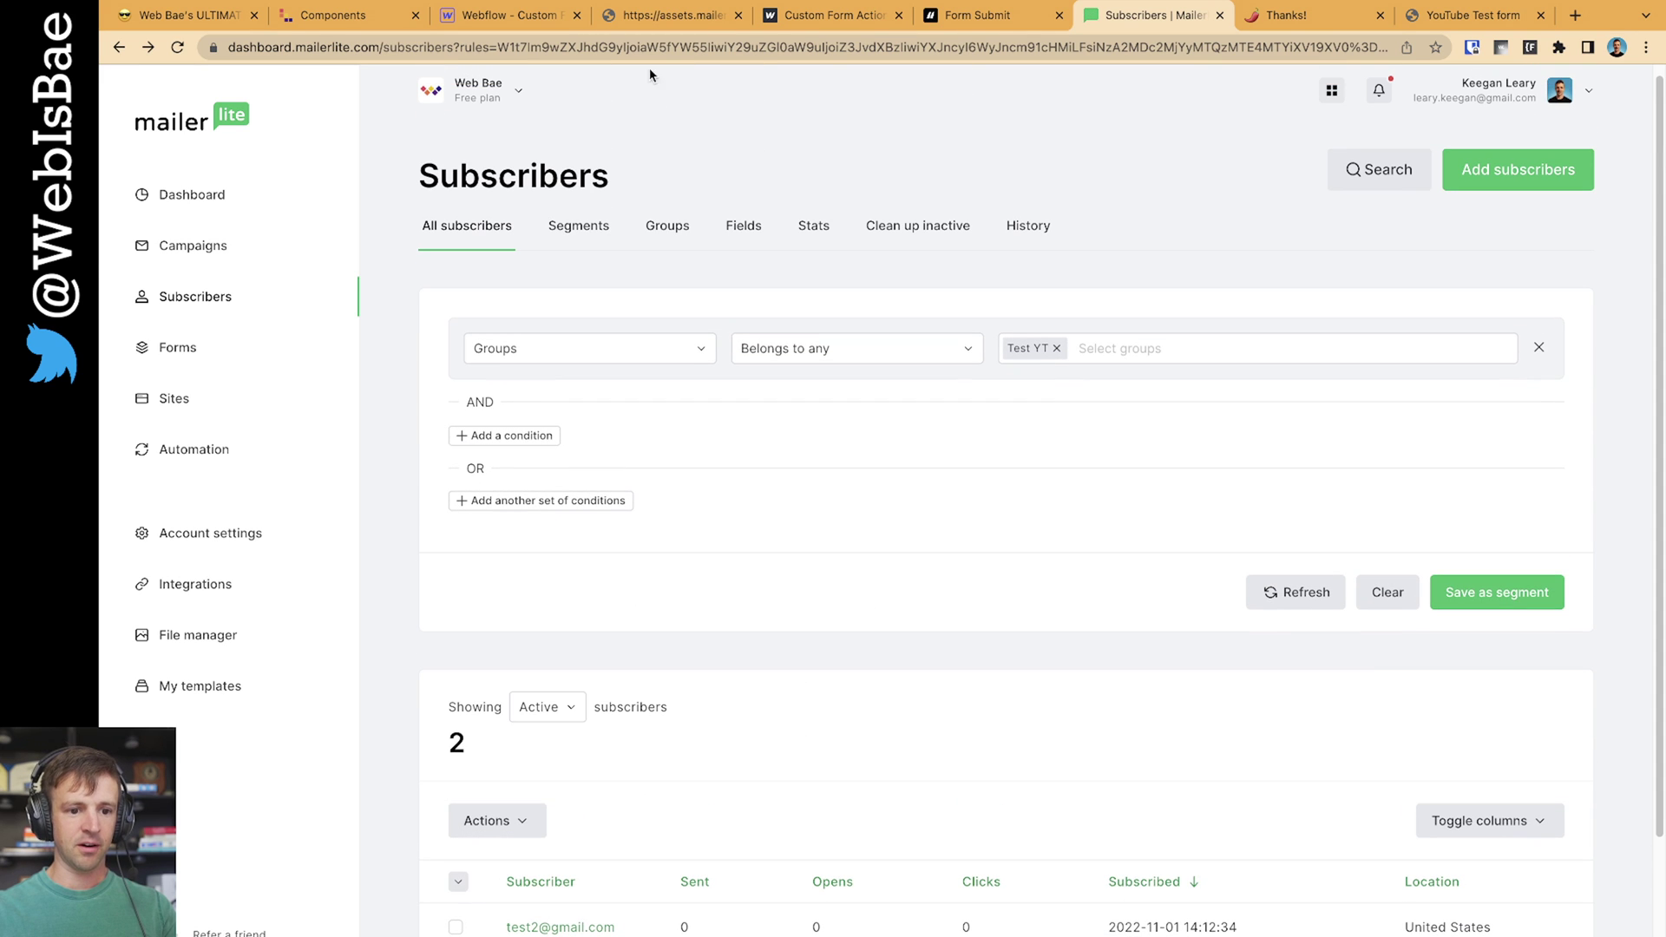
{"action": "left_click", "coordinate": [519, 24]}
{"action": "left_click", "coordinate": [1107, 368]}
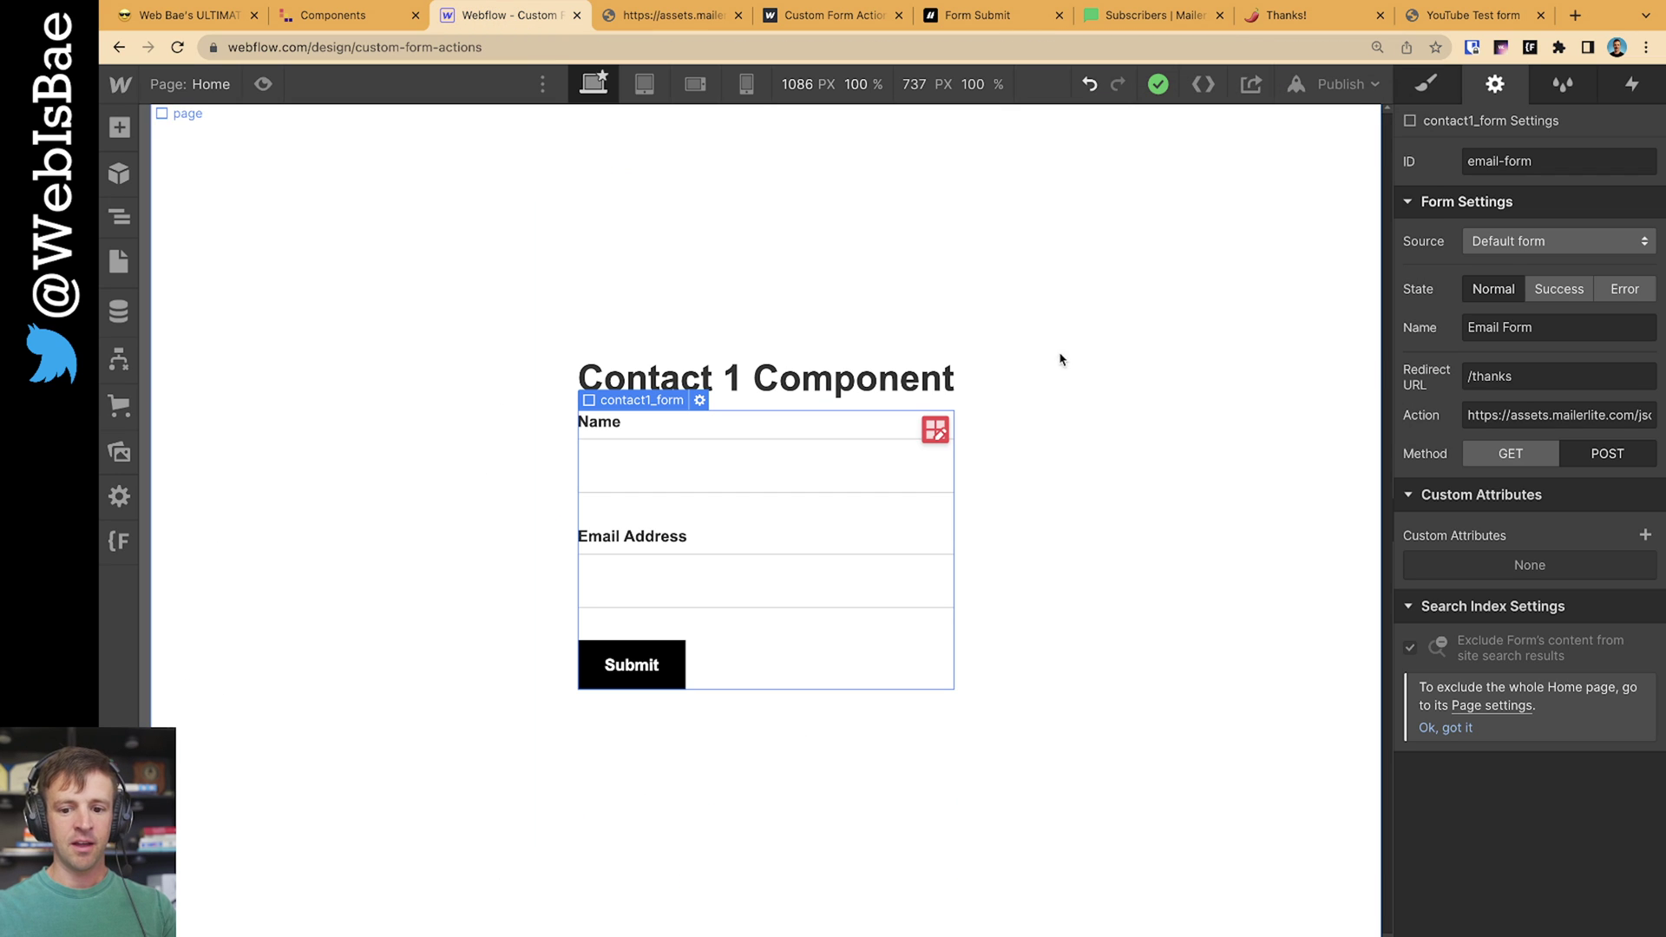
Copy the Finsweet Form Submit script from its Step #1 section
{"action": "left_click", "coordinate": [972, 17]}
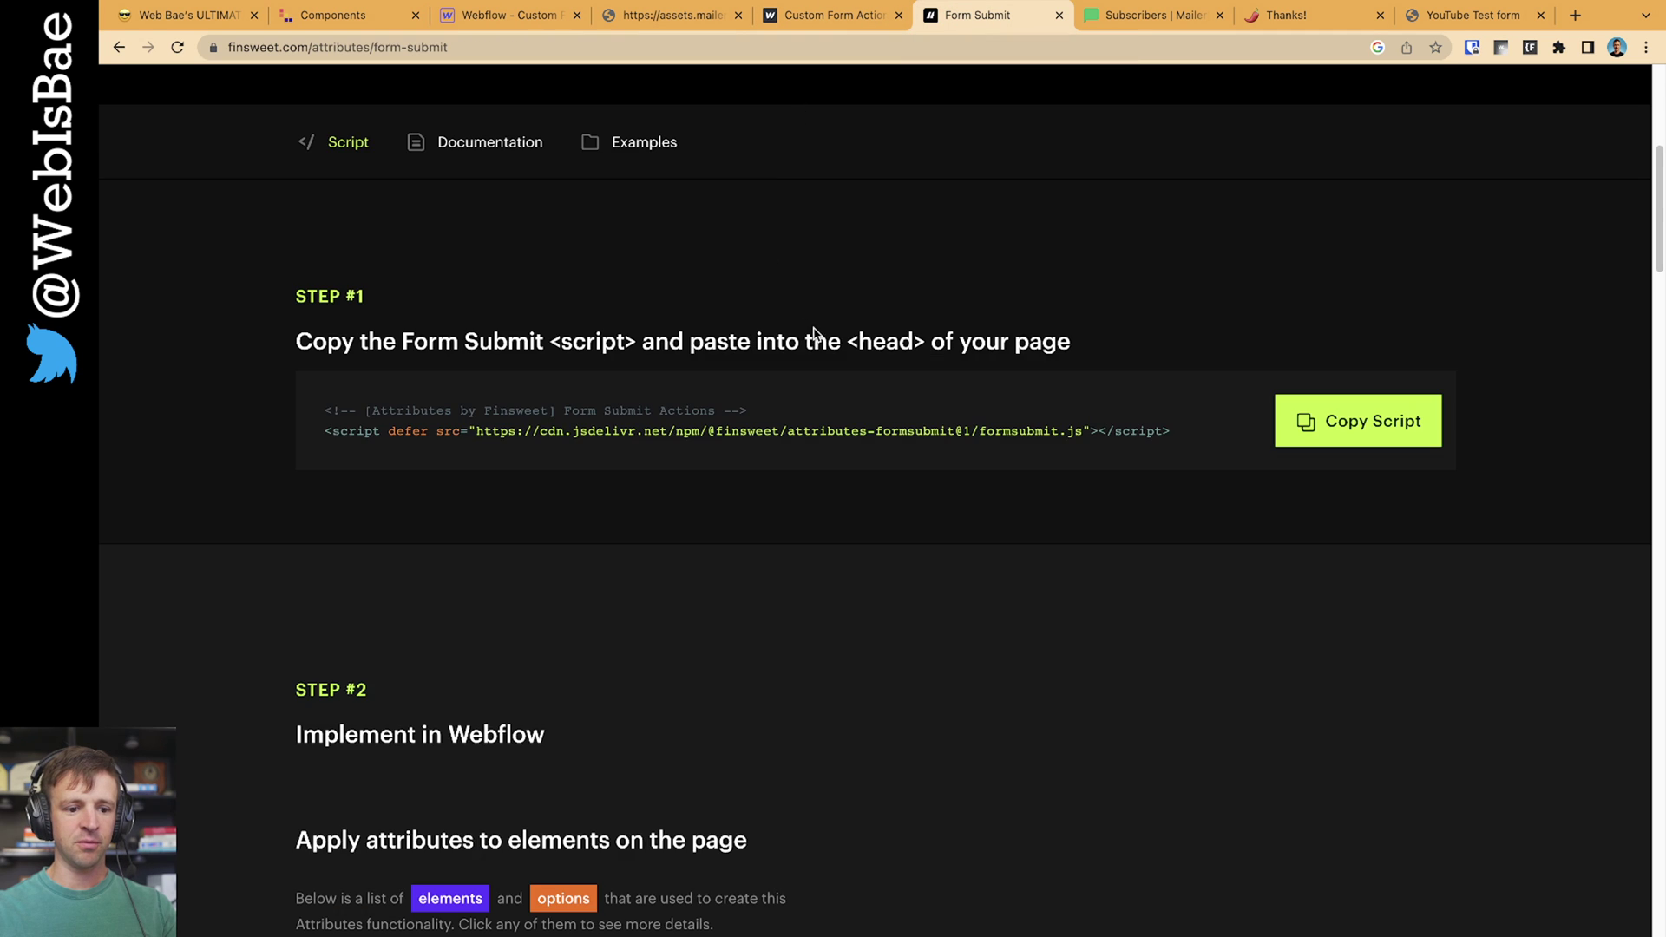
{"action": "scroll", "coordinate": [584, 227], "scroll_direction": "up", "scroll_amount": 6}
{"action": "scroll", "coordinate": [670, 324], "scroll_direction": "down", "scroll_amount": 5}
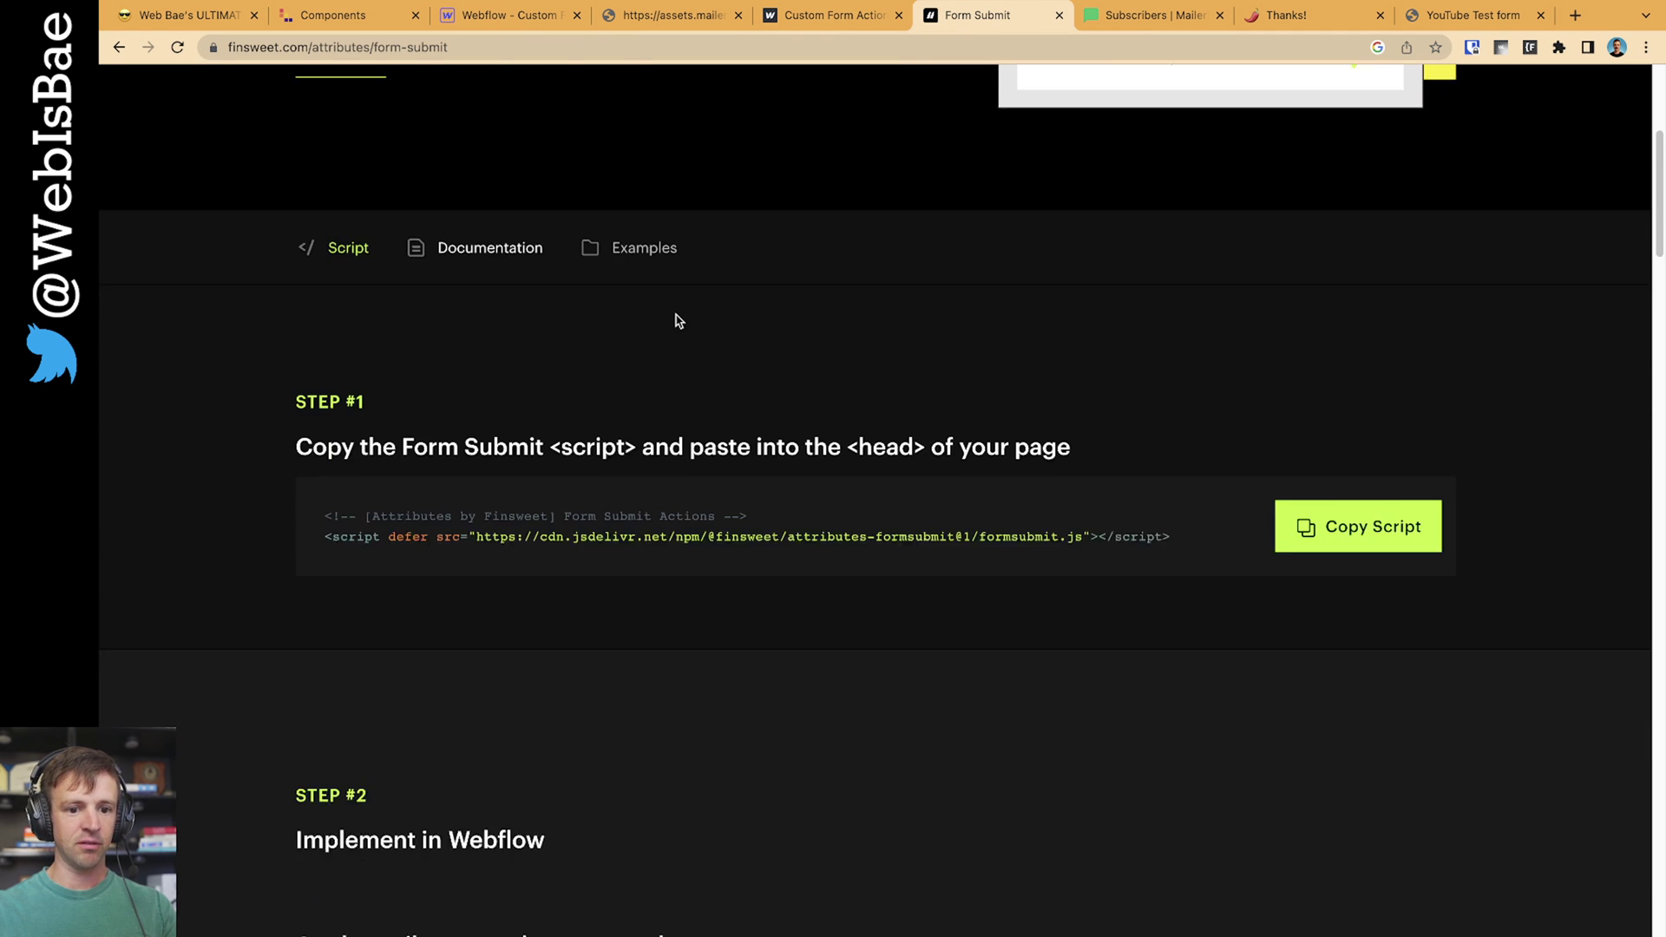
{"action": "scroll", "coordinate": [672, 312], "scroll_direction": "down", "scroll_amount": 2}
{"action": "left_click_drag", "start_coordinate": [397, 363], "coordinate": [790, 379]}
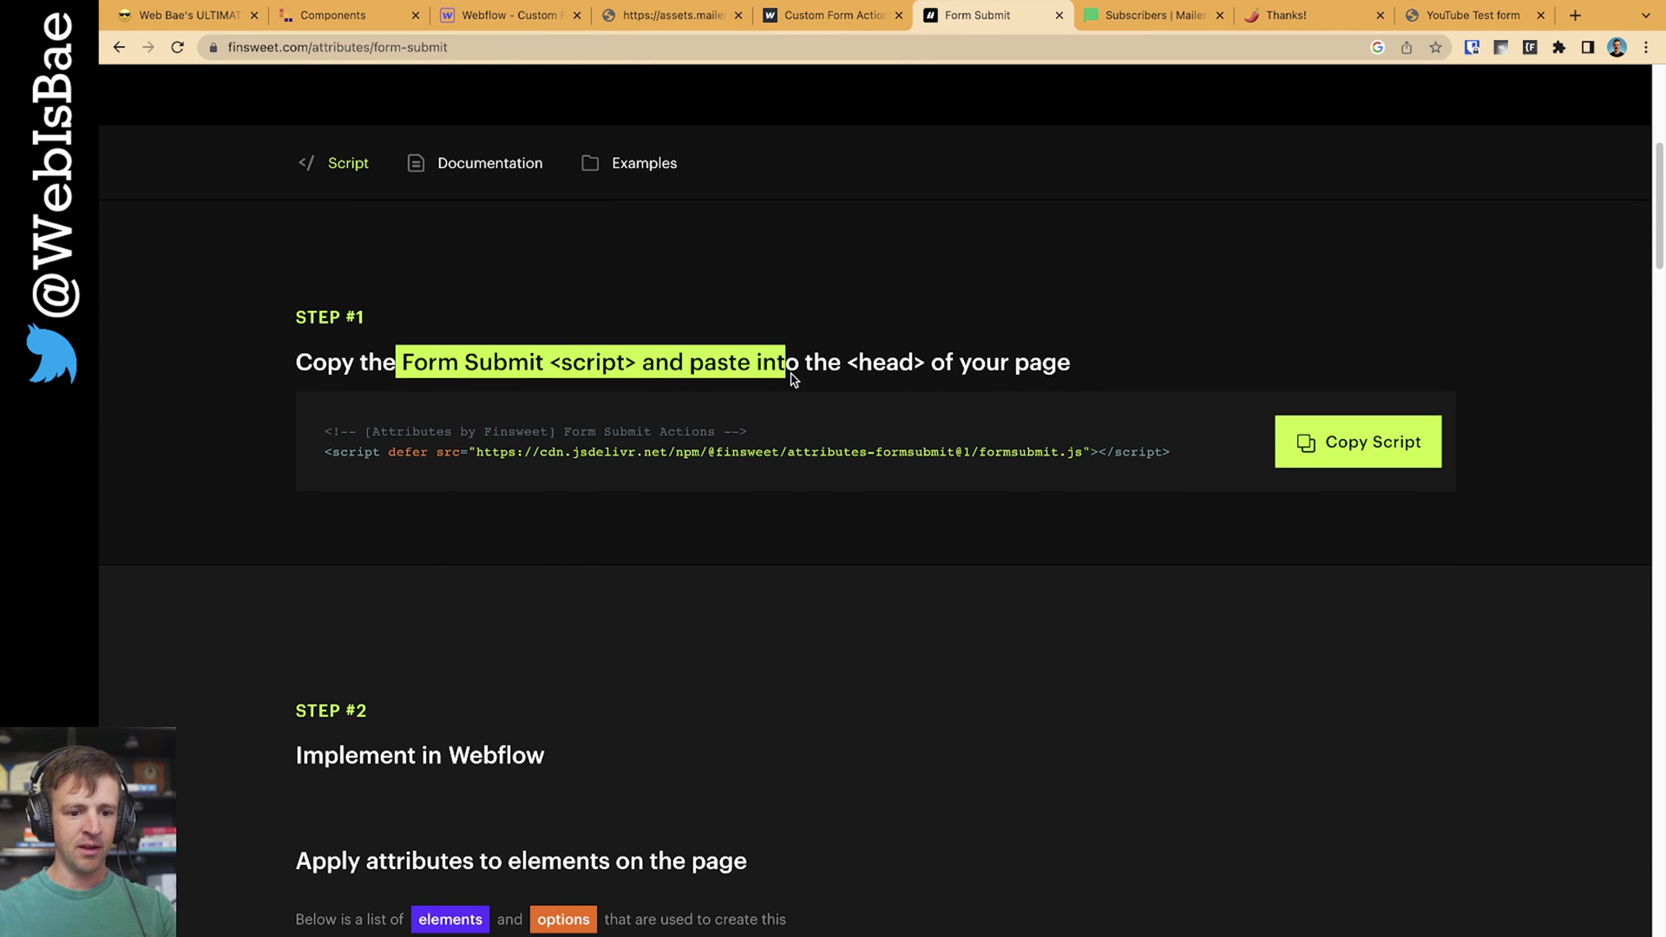
{"action": "left_click", "coordinate": [791, 379]}
{"action": "left_click", "coordinate": [1306, 441]}
{"action": "left_click", "coordinate": [499, 26]}
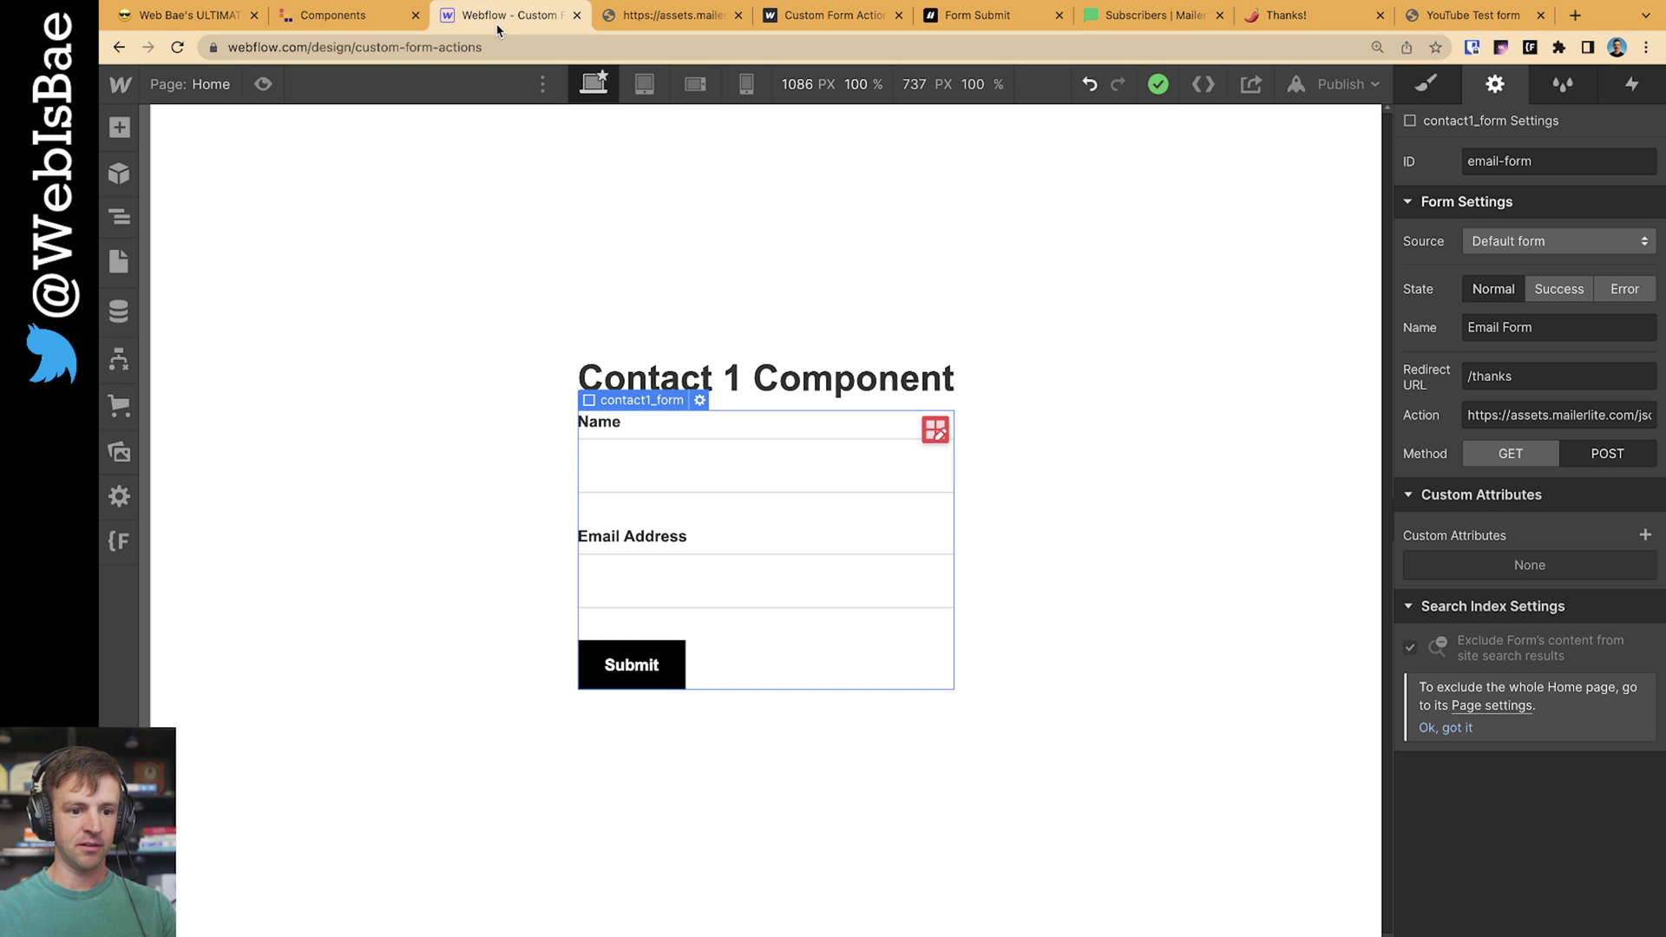
Put the Finsweet Form Submit script in the Home page's Inside <head> custom code, then close settings
{"action": "left_click", "coordinate": [119, 261]}
{"action": "left_click", "coordinate": [400, 255]}
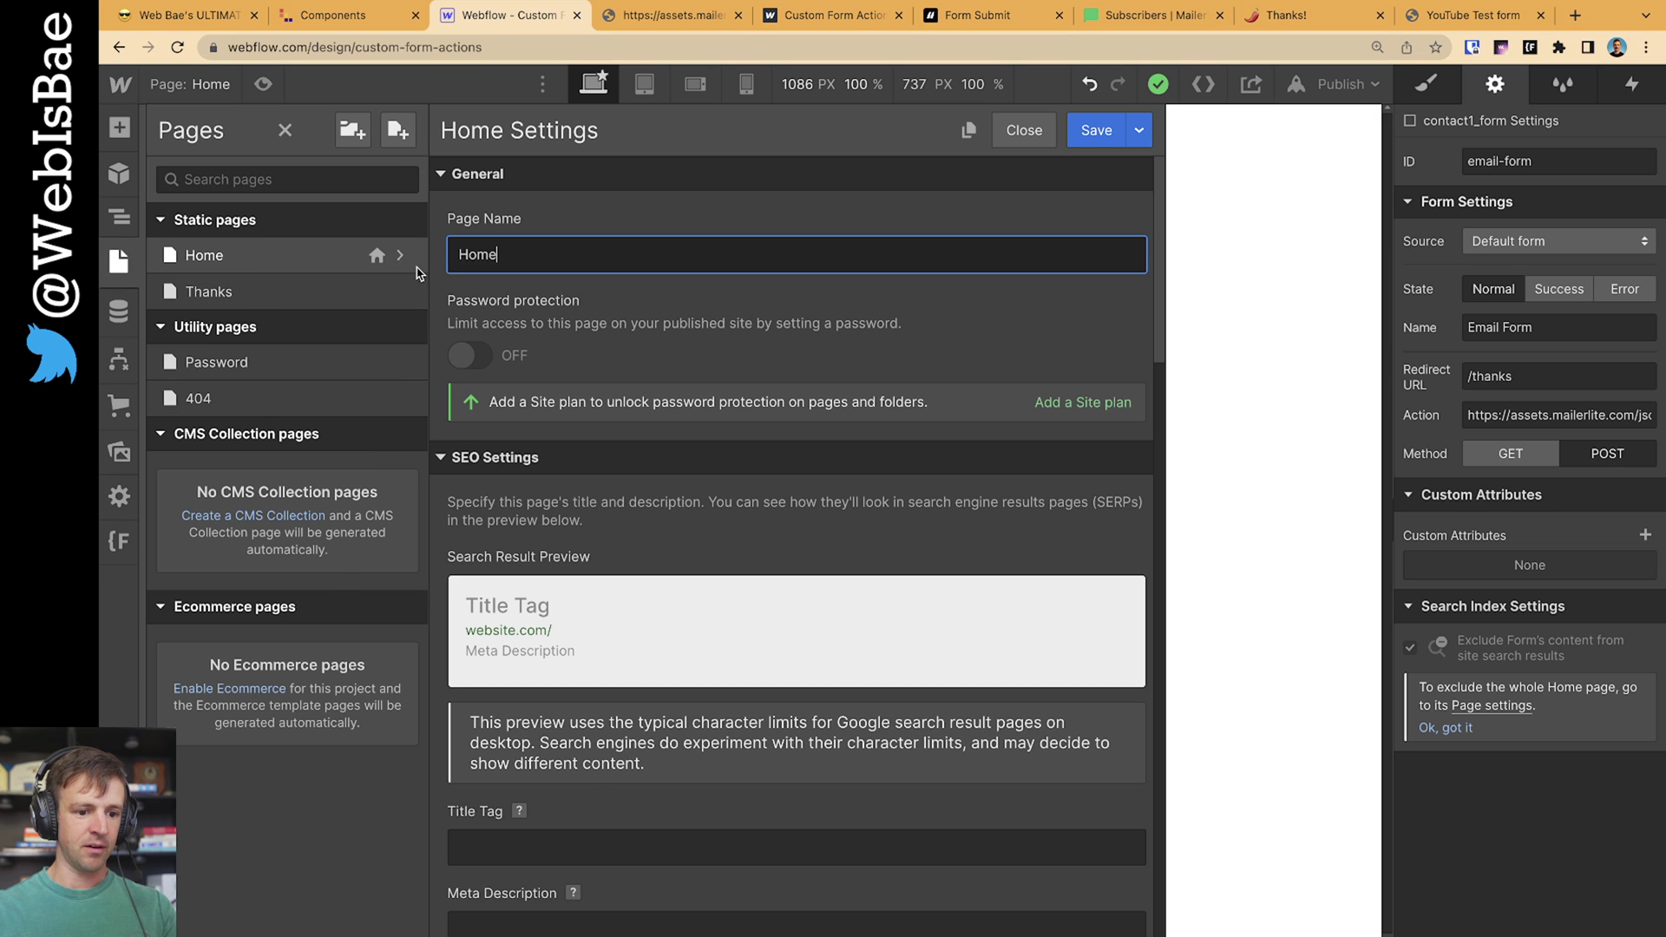
{"action": "scroll", "coordinate": [838, 337], "scroll_direction": "down", "scroll_amount": 20}
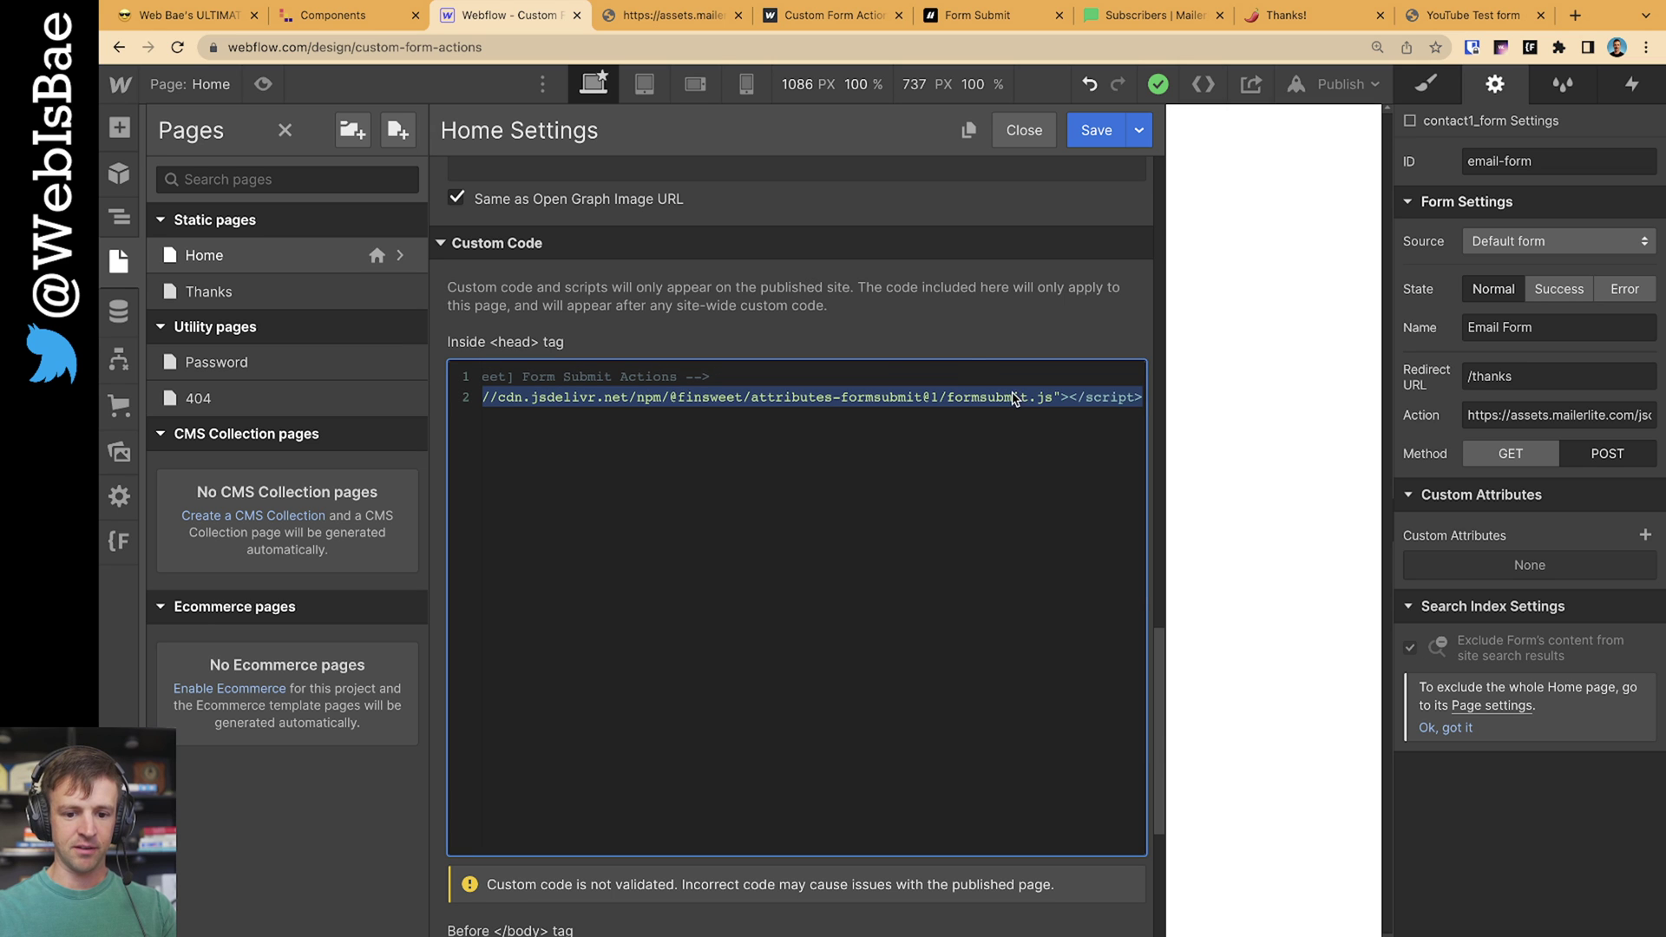
{"action": "scroll", "coordinate": [1015, 395], "scroll_direction": "right", "scroll_amount": 5}
{"action": "left_click", "coordinate": [1025, 130]}
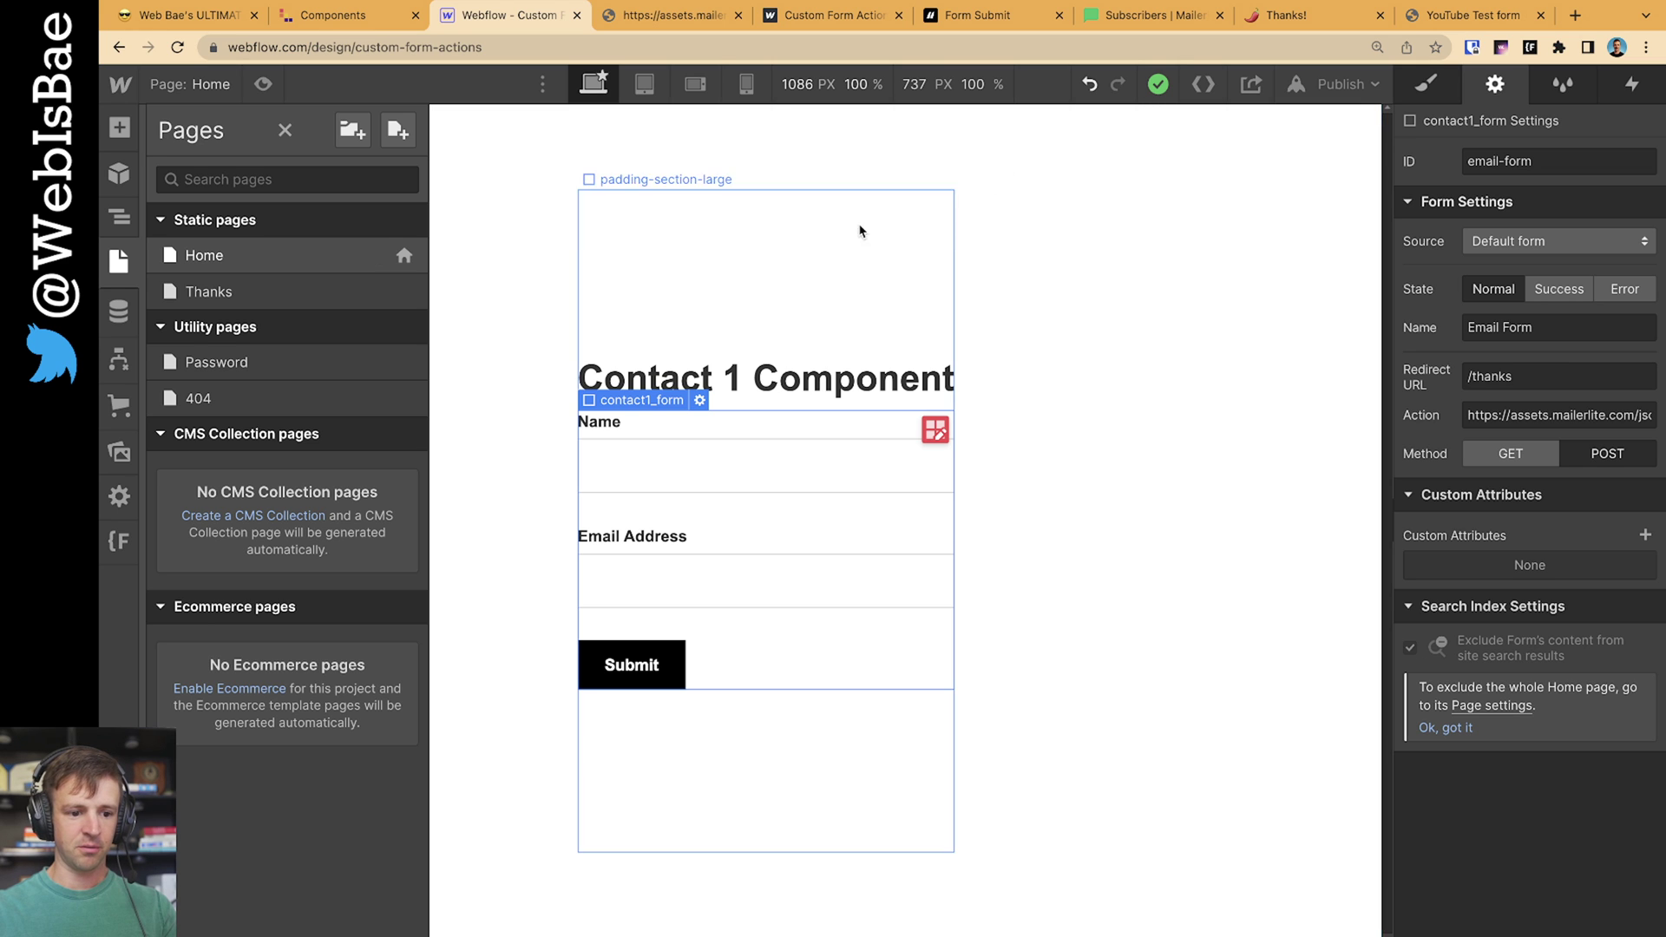
In the Form Submit docs, expand the FORM attribute and copy the fs-formsubmit-element name
{"action": "left_click", "coordinate": [1039, 18]}
{"action": "scroll", "coordinate": [680, 521], "scroll_direction": "down", "scroll_amount": 5}
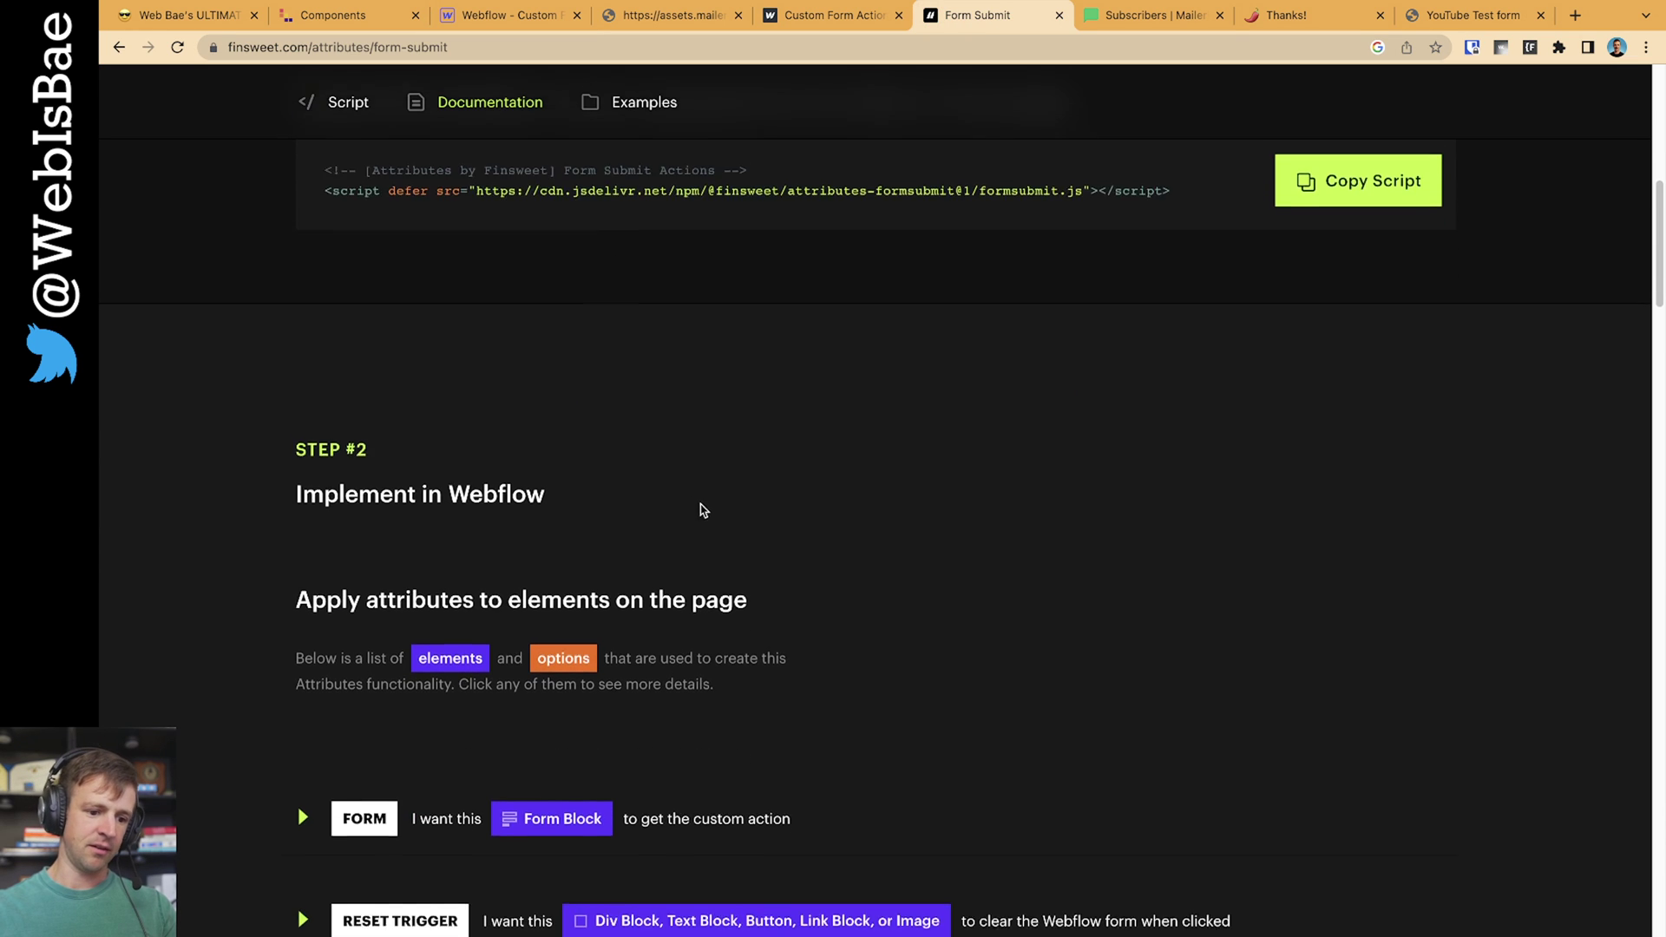
{"action": "left_click_drag", "start_coordinate": [358, 314], "coordinate": [689, 417]}
{"action": "left_click", "coordinate": [882, 316]}
{"action": "scroll", "coordinate": [450, 471], "scroll_direction": "down", "scroll_amount": 3}
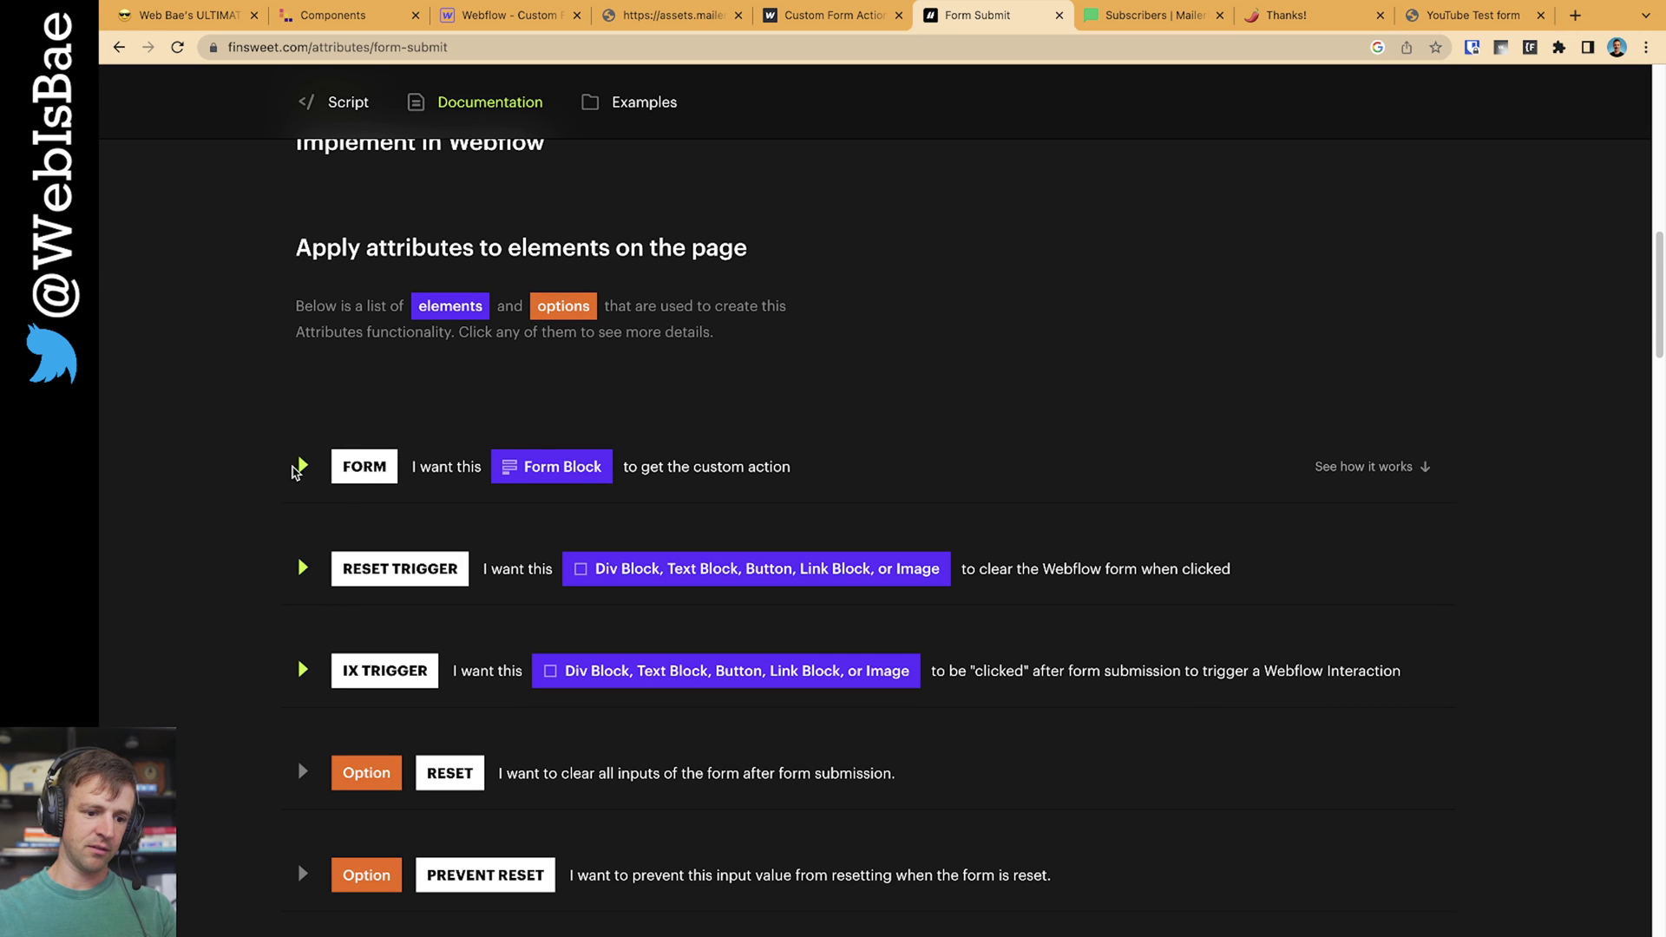
{"action": "left_click", "coordinate": [681, 472]}
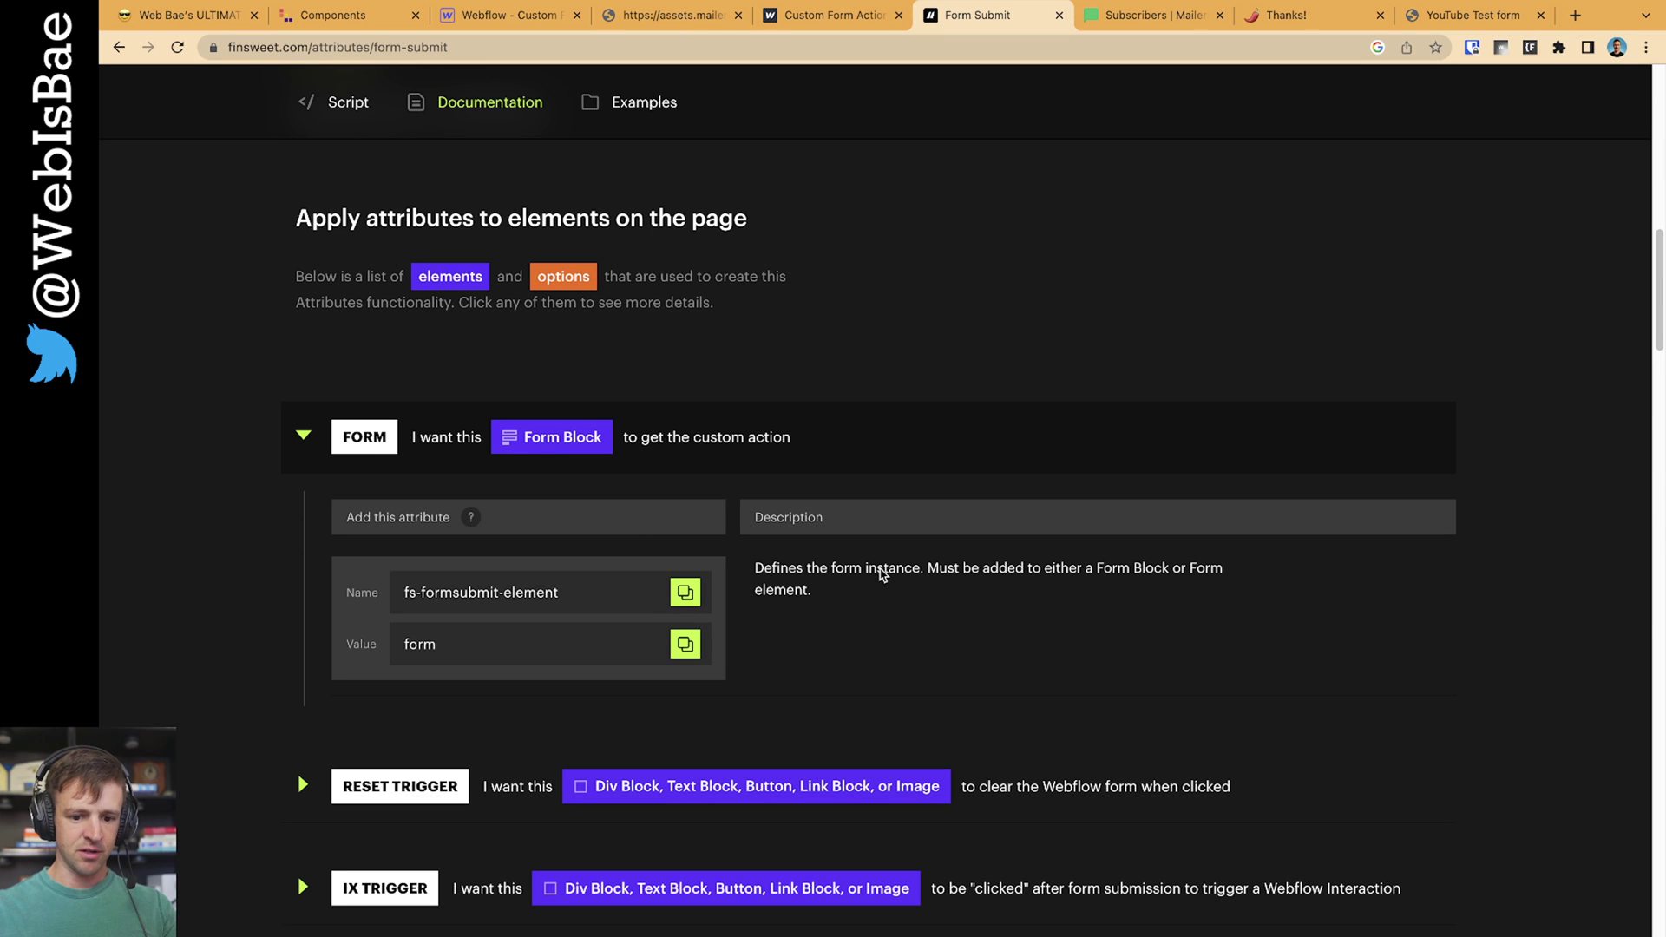
{"action": "left_click_drag", "start_coordinate": [927, 568], "coordinate": [1026, 599]}
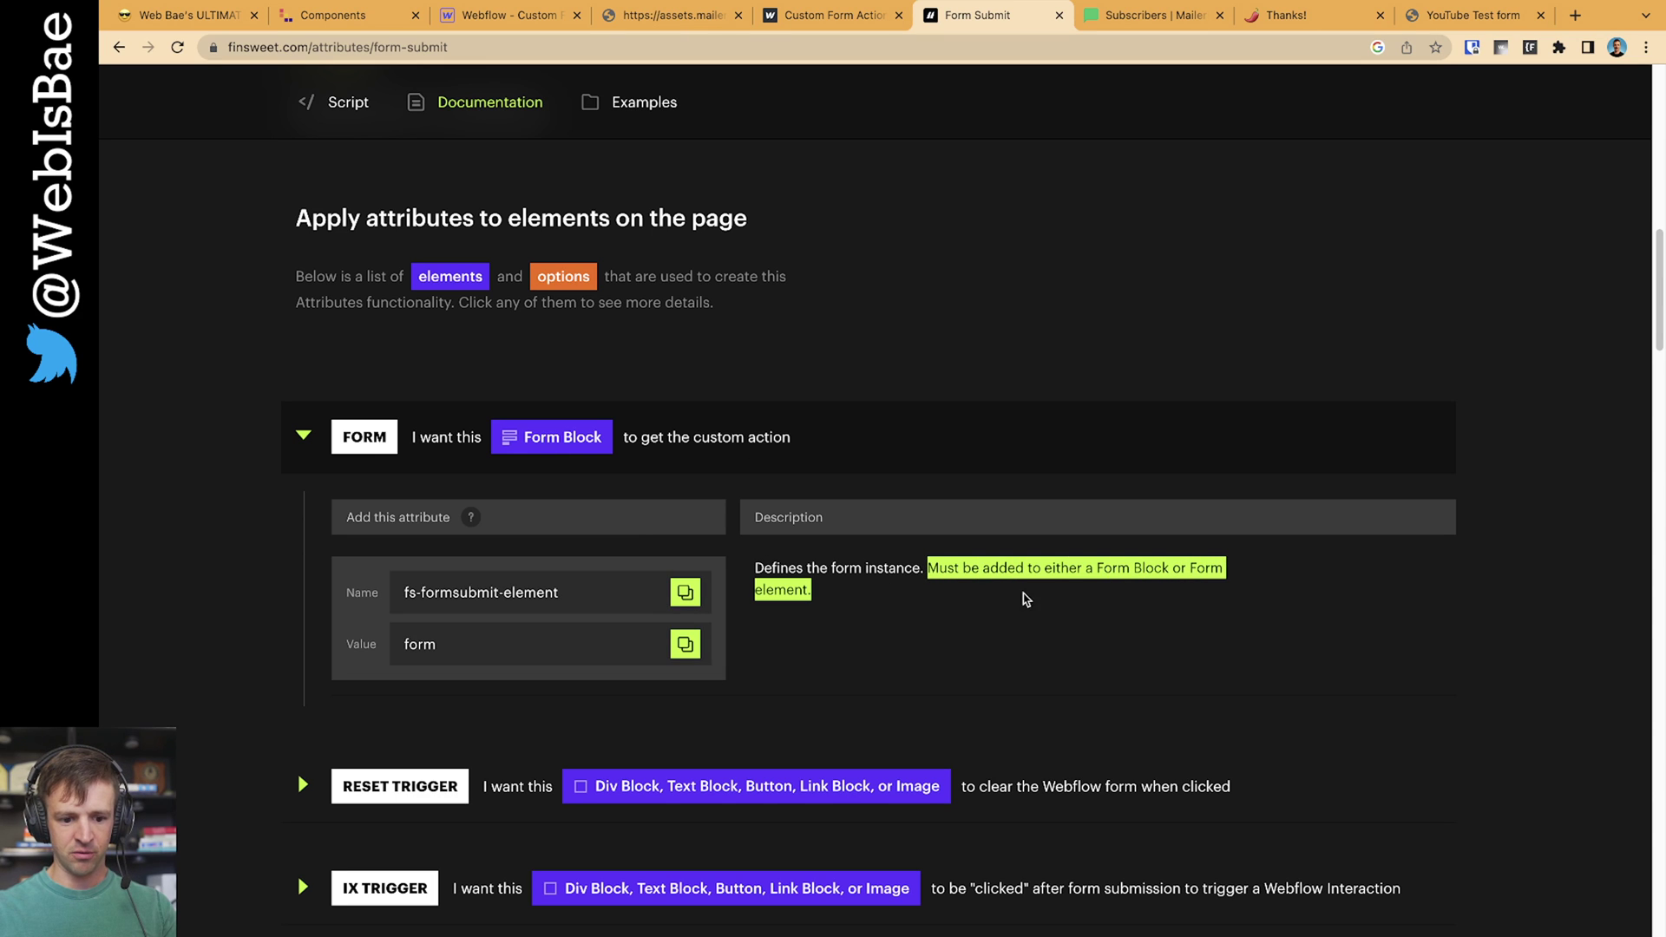
{"action": "left_click", "coordinate": [642, 565]}
{"action": "left_click", "coordinate": [685, 594]}
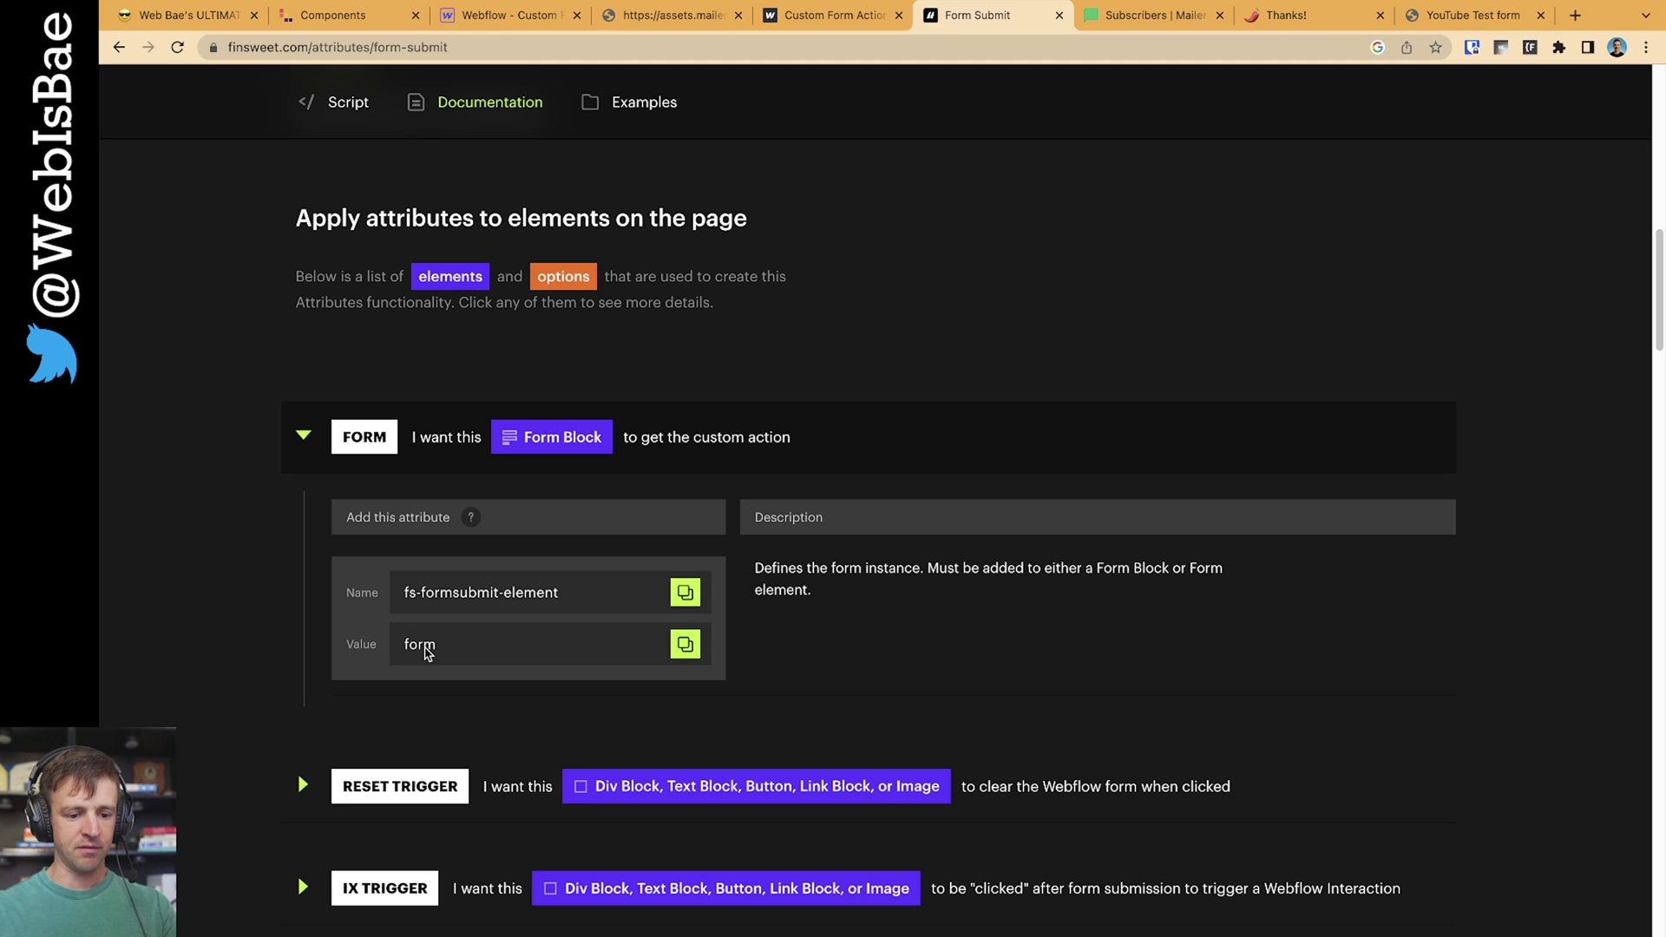
Give the Webflow form a custom attribute fs-formsubmit-element with value 'form'
{"action": "left_click", "coordinate": [508, 15]}
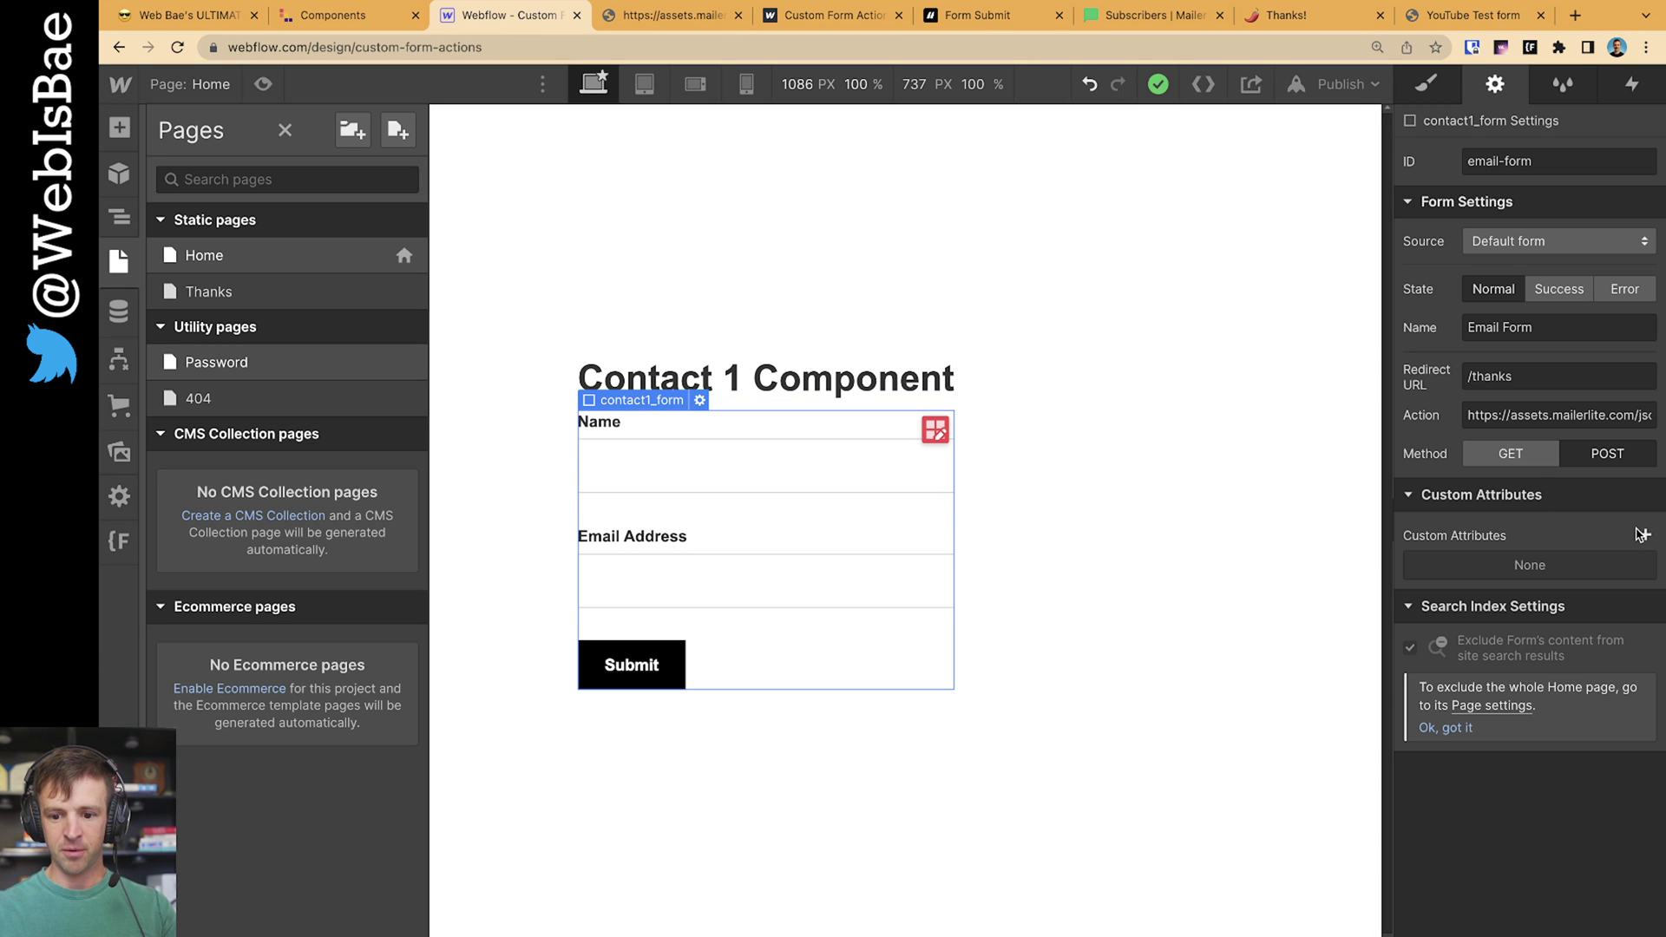
{"action": "left_click", "coordinate": [1639, 533]}
{"action": "left_click", "coordinate": [1471, 609]}
{"action": "key", "text": "cmd+v"}
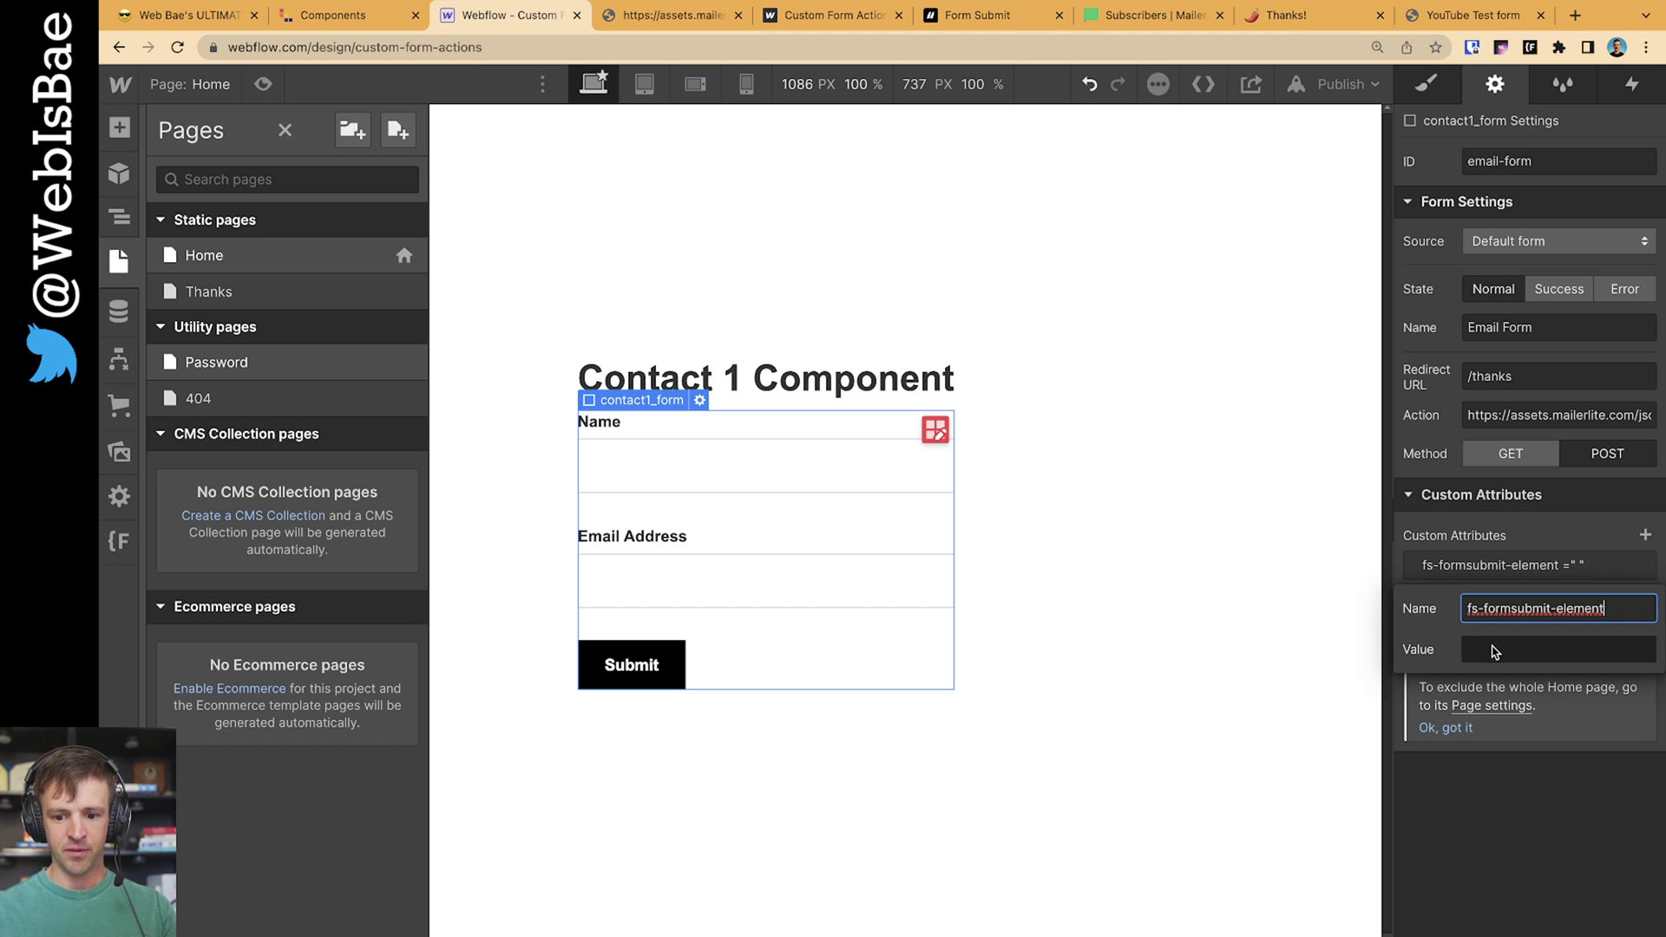
{"action": "left_click", "coordinate": [1494, 652]}
{"action": "type", "text": "form"}
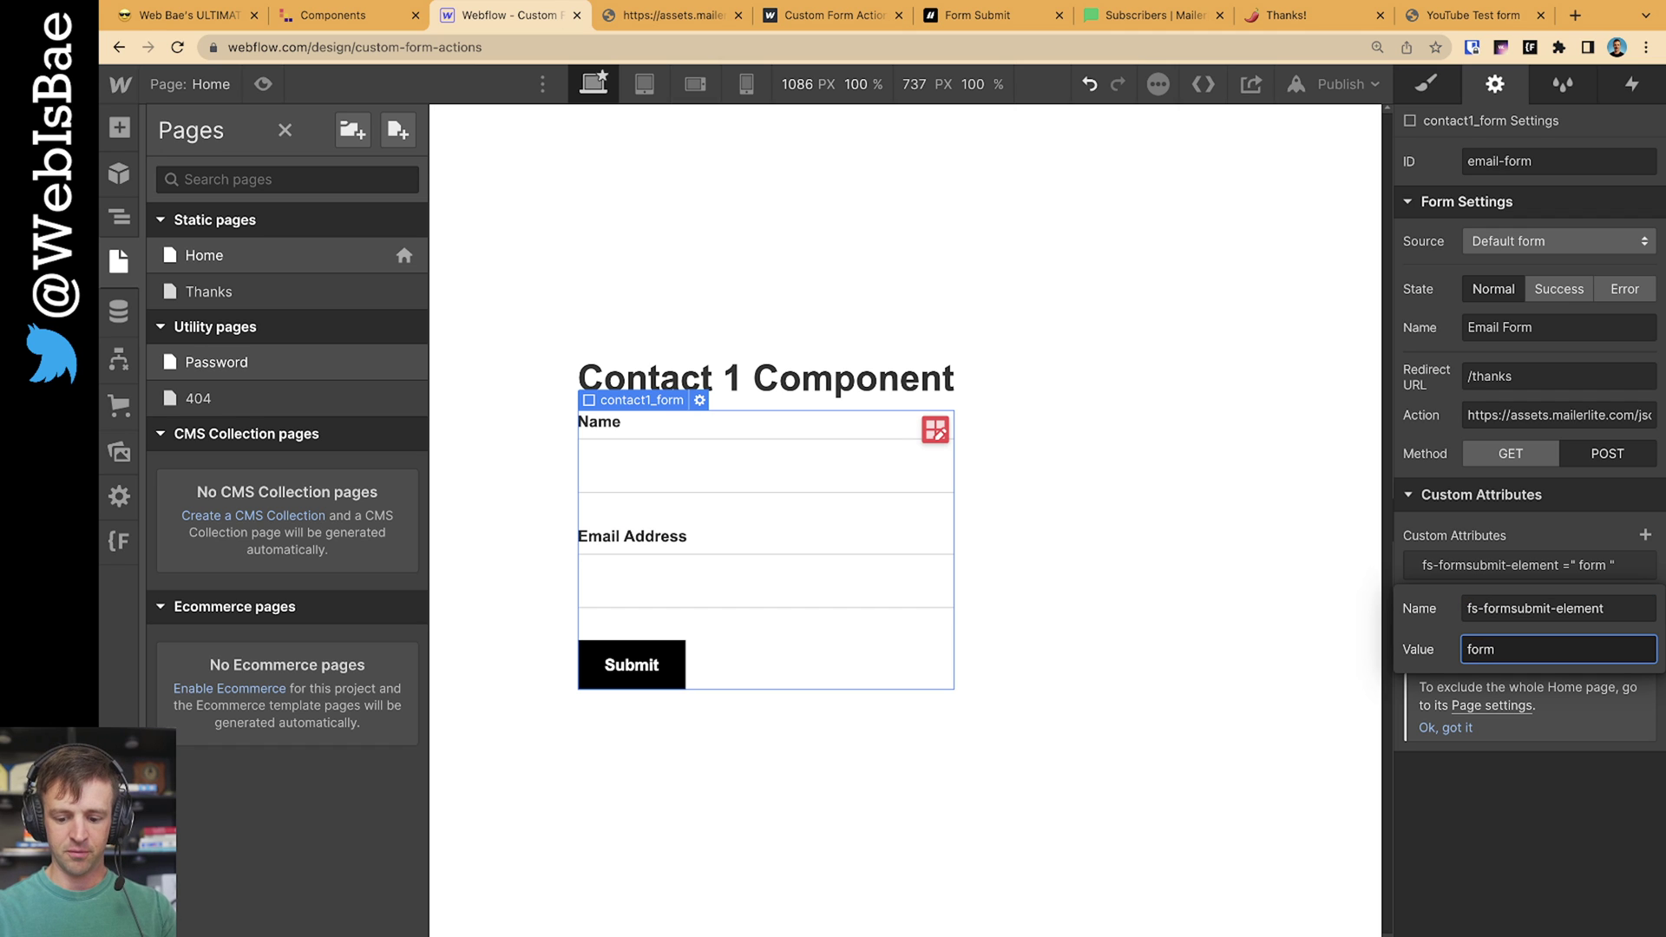
{"action": "key", "text": "Return"}
{"action": "left_click", "coordinate": [977, 14]}
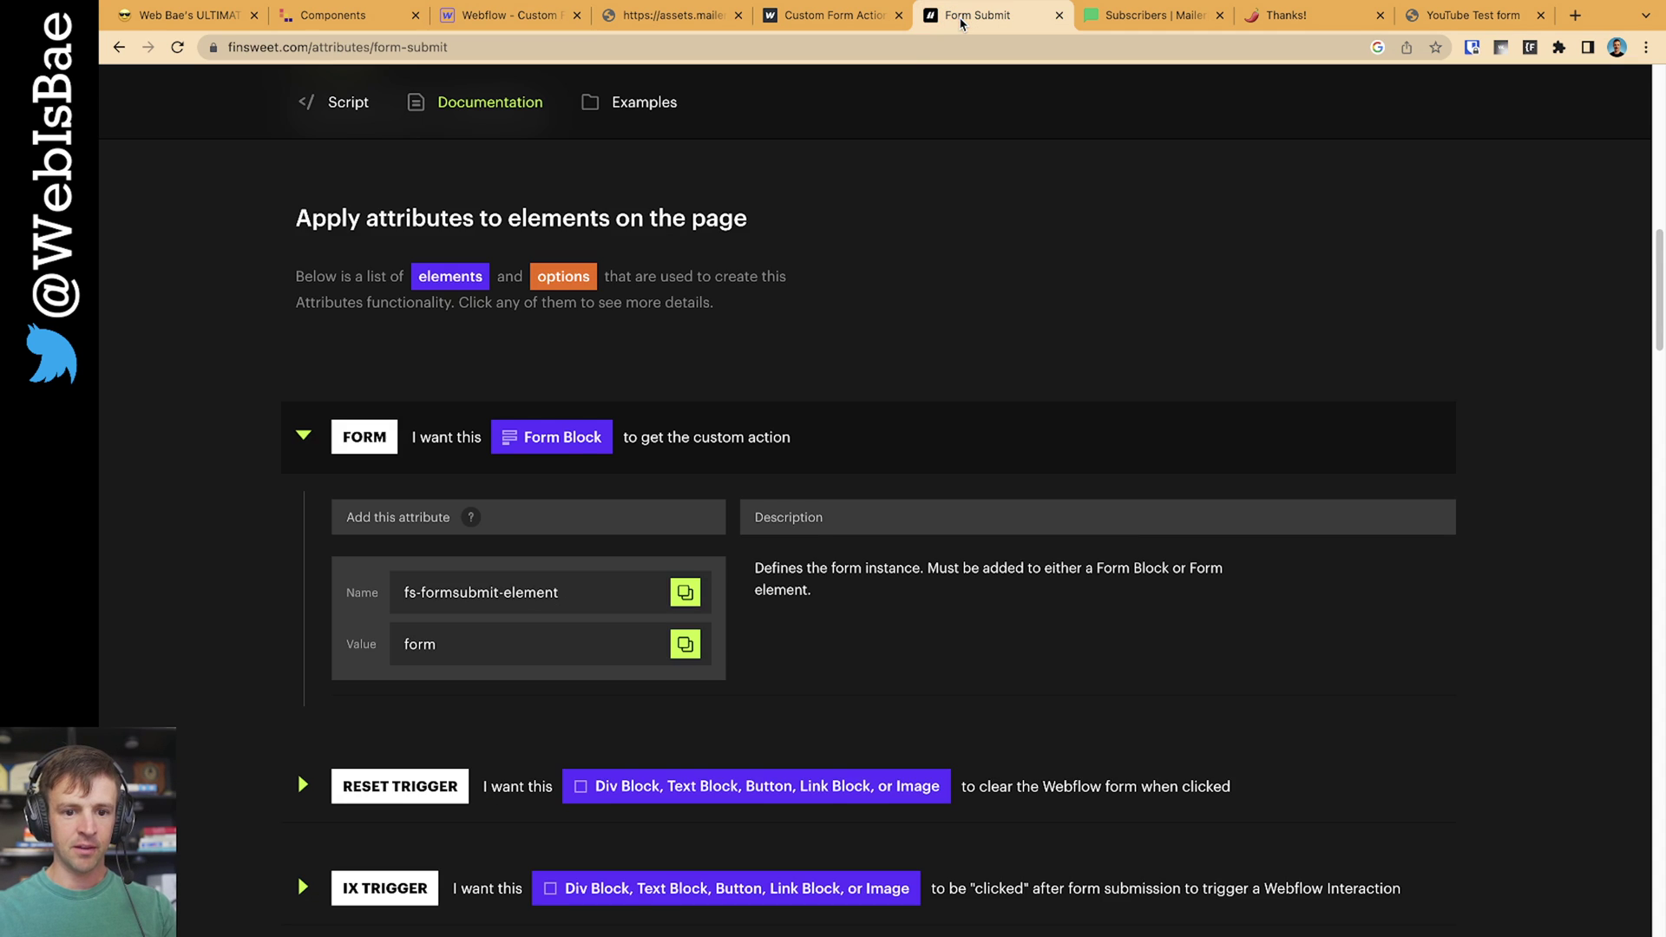
Collapse the FORM attribute details and expand the ENHANCE option in the Form Submit docs
{"action": "scroll", "coordinate": [775, 416], "scroll_direction": "down", "scroll_amount": 2}
{"action": "left_click", "coordinate": [659, 276]}
{"action": "scroll", "coordinate": [538, 341], "scroll_direction": "down", "scroll_amount": 6}
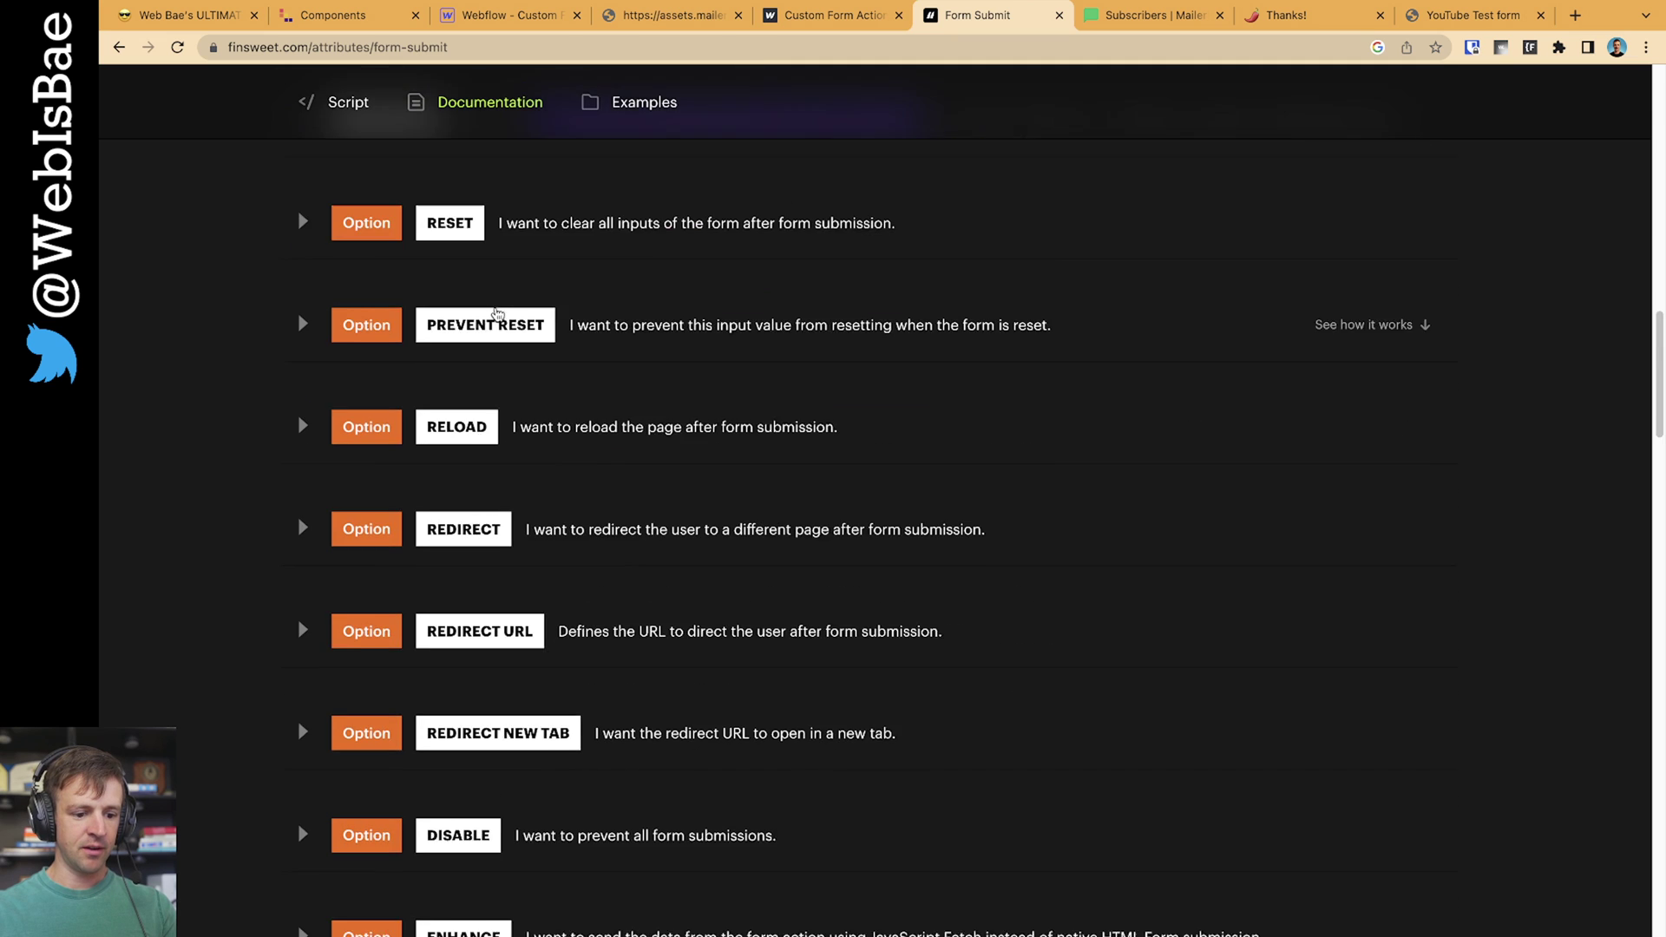
{"action": "scroll", "coordinate": [538, 341], "scroll_direction": "down", "scroll_amount": 2}
{"action": "left_click", "coordinate": [495, 612]}
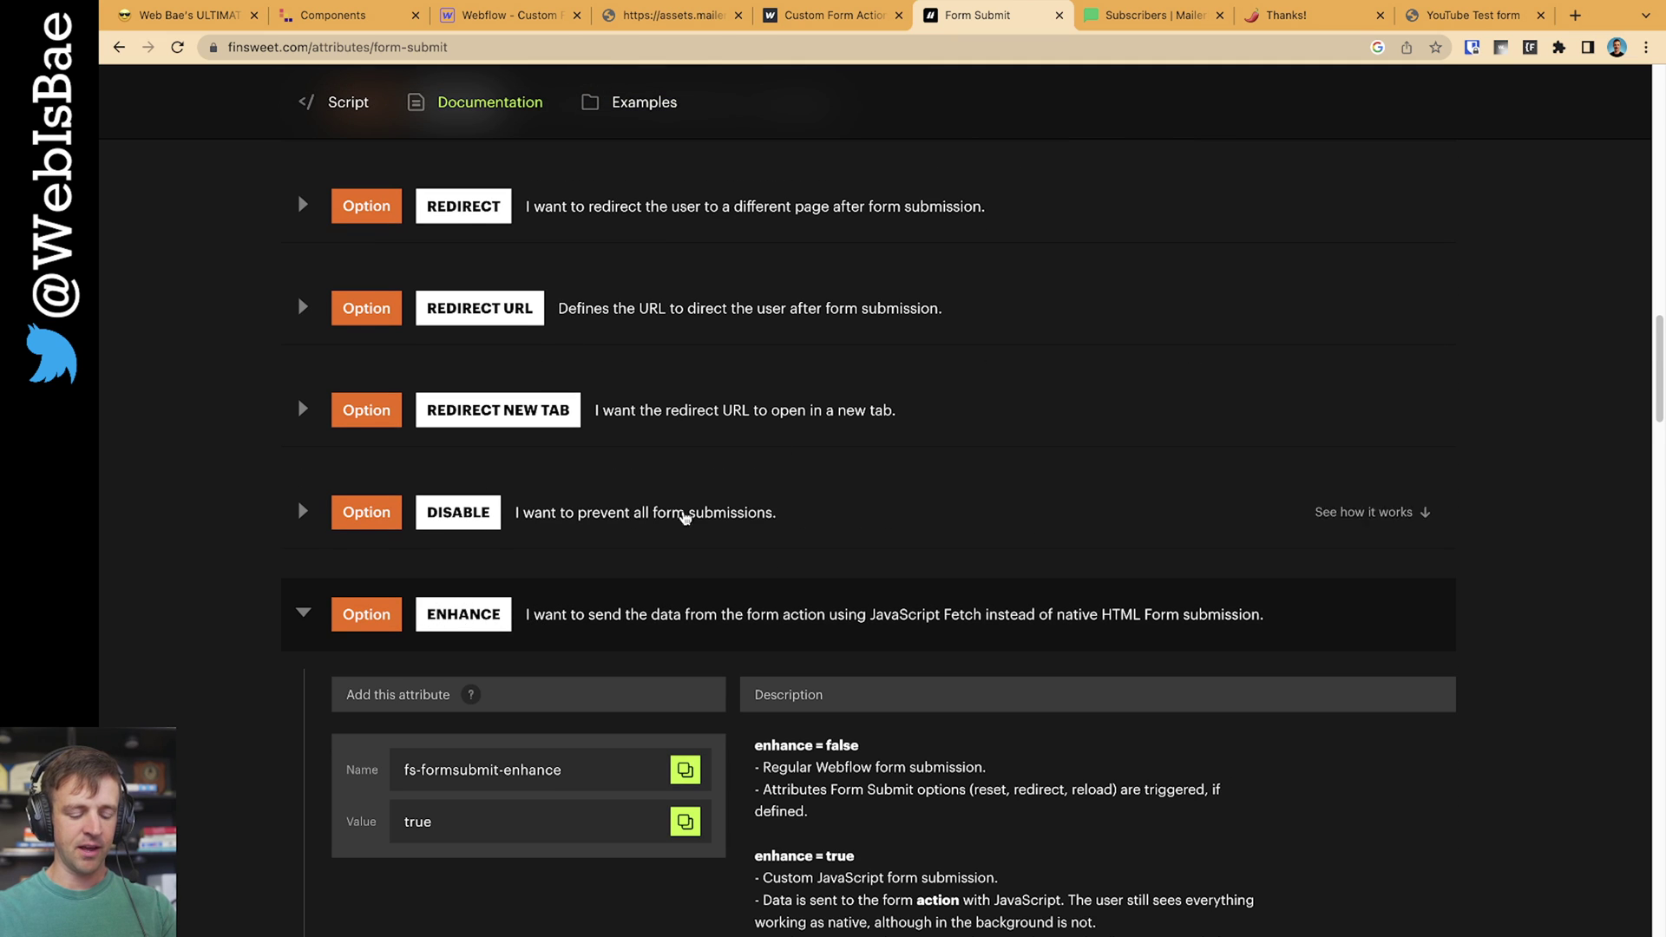
{"action": "scroll", "coordinate": [882, 490], "scroll_direction": "down", "scroll_amount": 1}
{"action": "scroll", "coordinate": [868, 564], "scroll_direction": "down", "scroll_amount": 1}
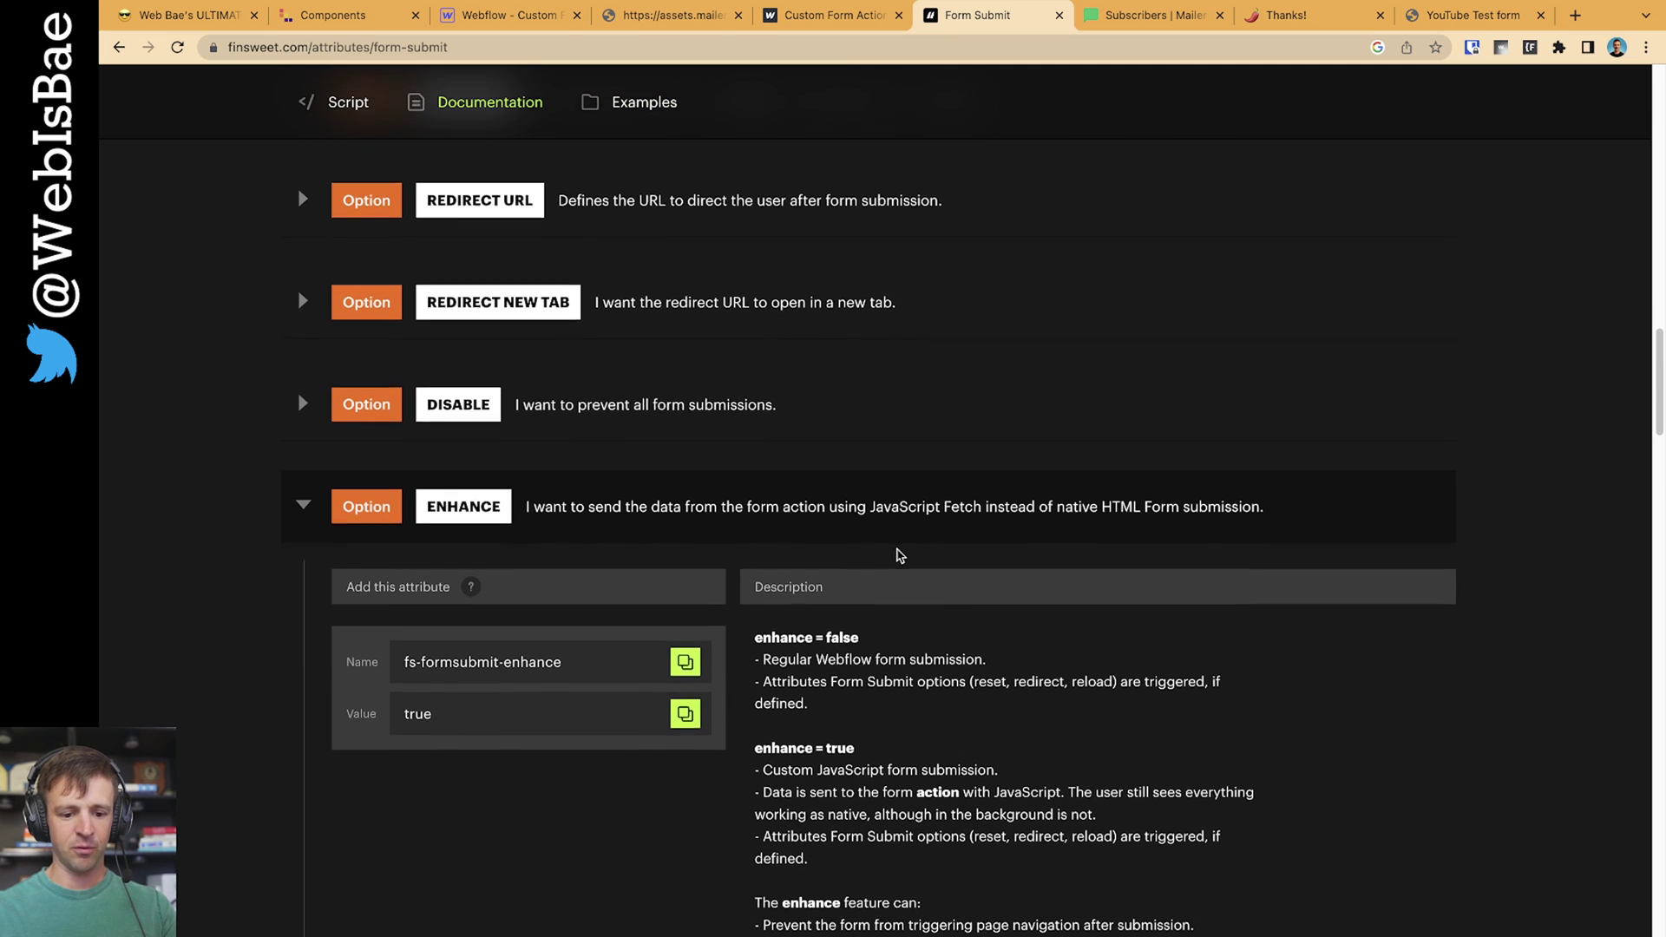
{"action": "scroll", "coordinate": [941, 551], "scroll_direction": "down", "scroll_amount": 3}
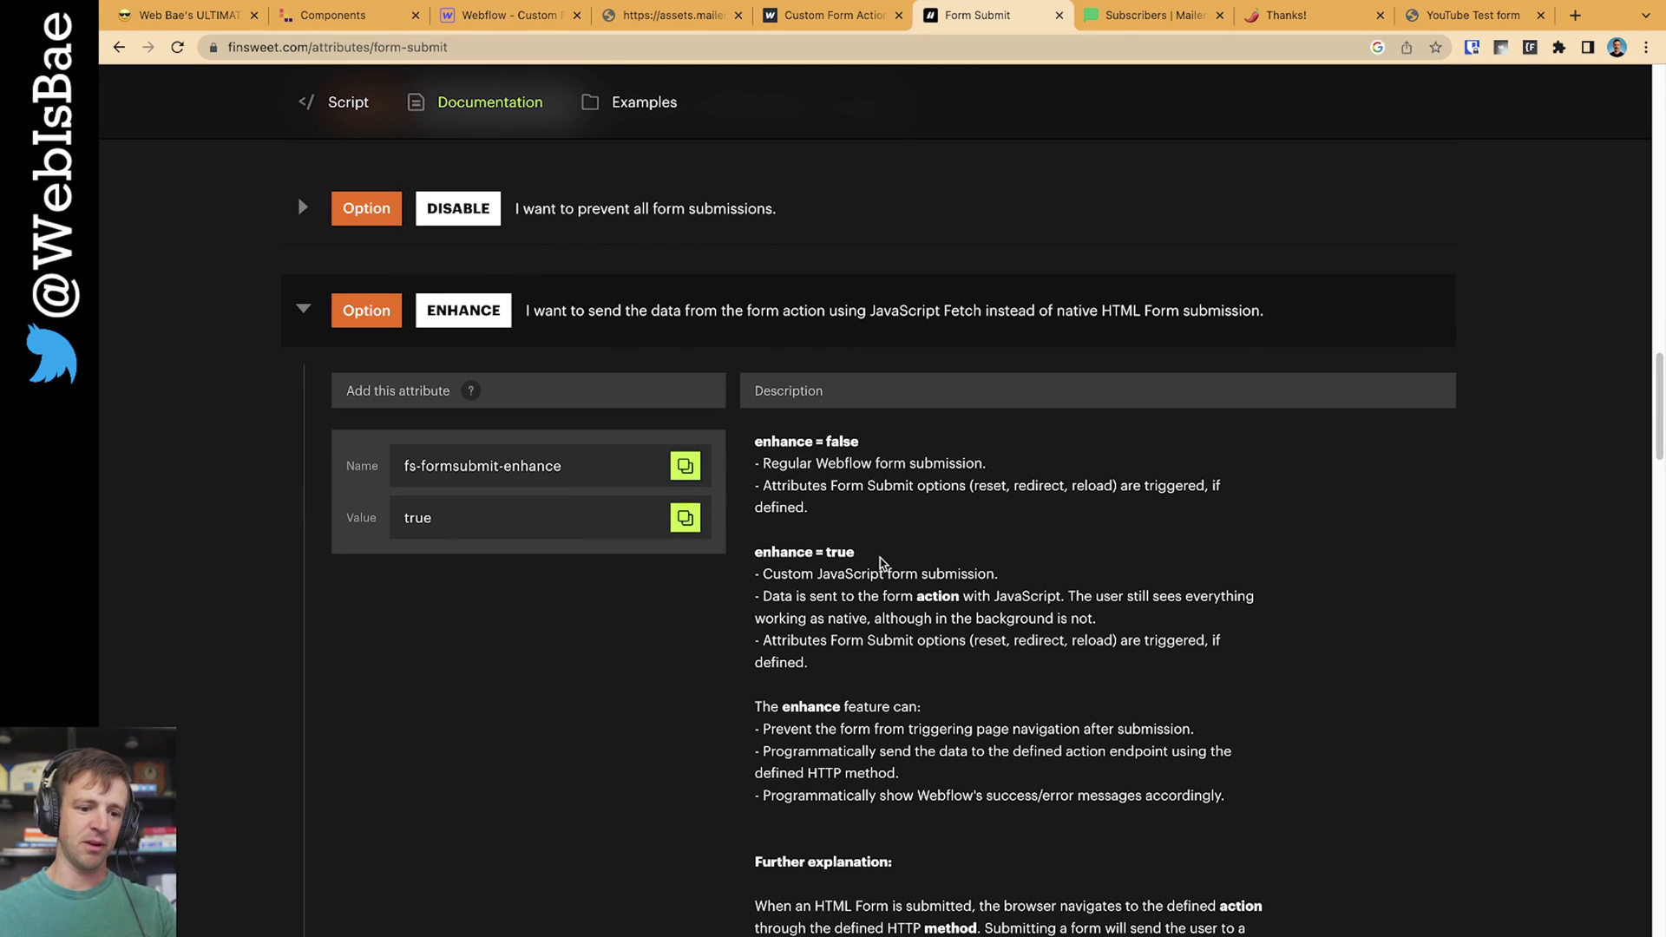
{"action": "scroll", "coordinate": [898, 560], "scroll_direction": "down", "scroll_amount": 2}
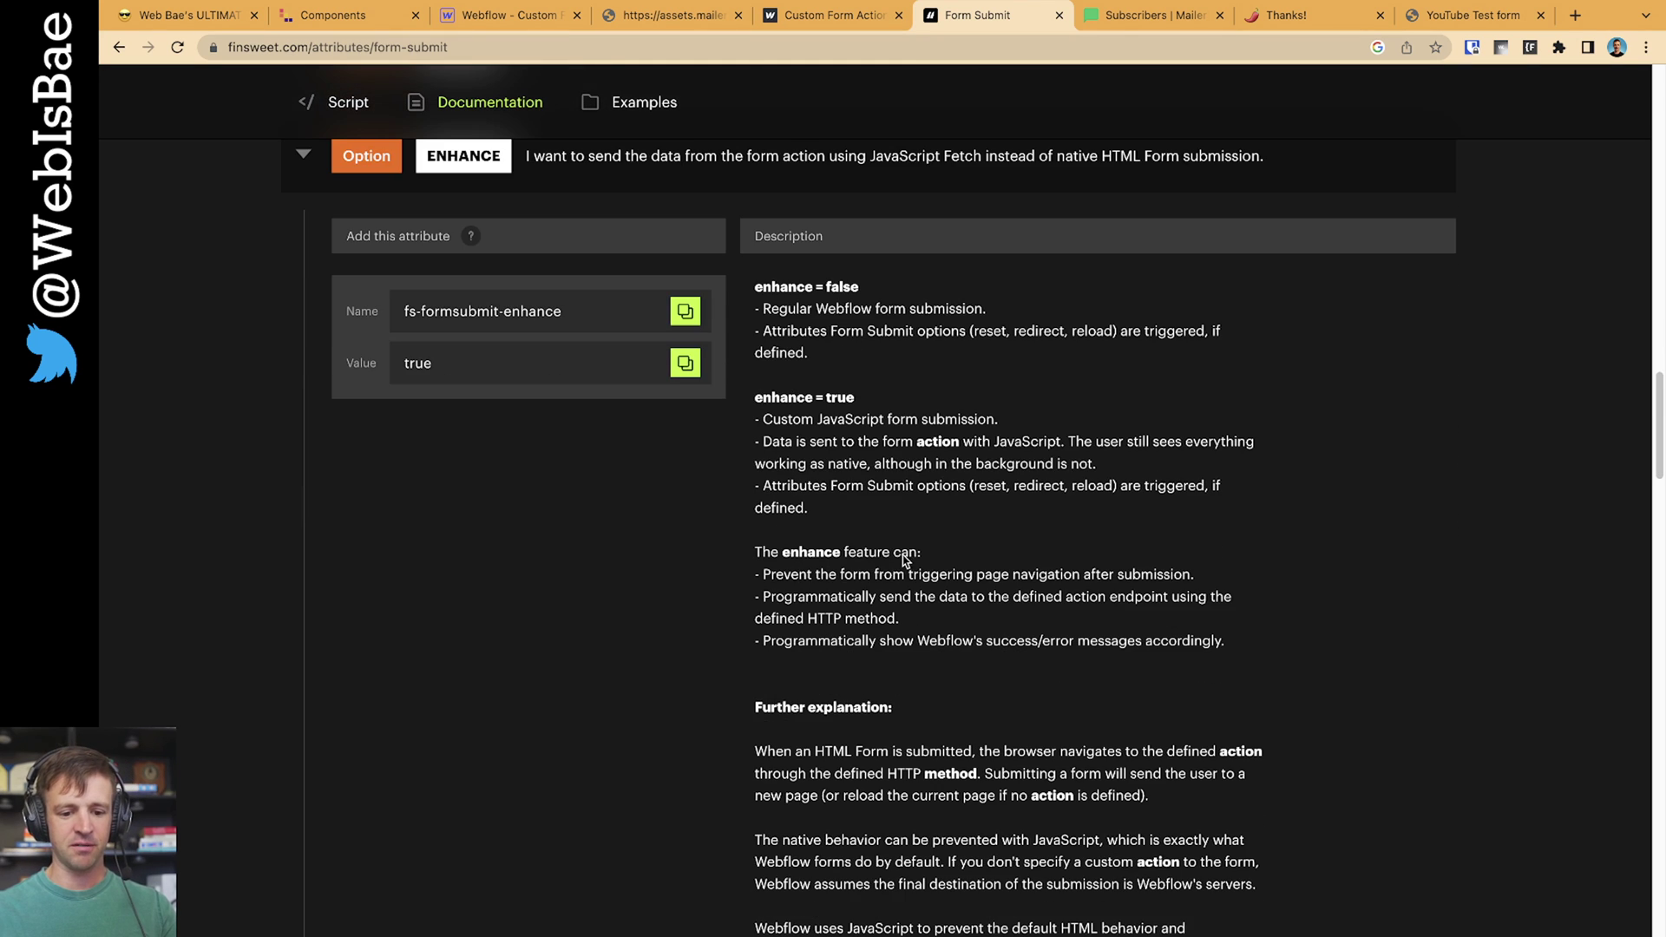
Read the ENHANCE description about sending data via JavaScript and copy the fs-formsubmit-enhance name
{"action": "double_click", "coordinate": [788, 425]}
{"action": "left_click", "coordinate": [791, 405]}
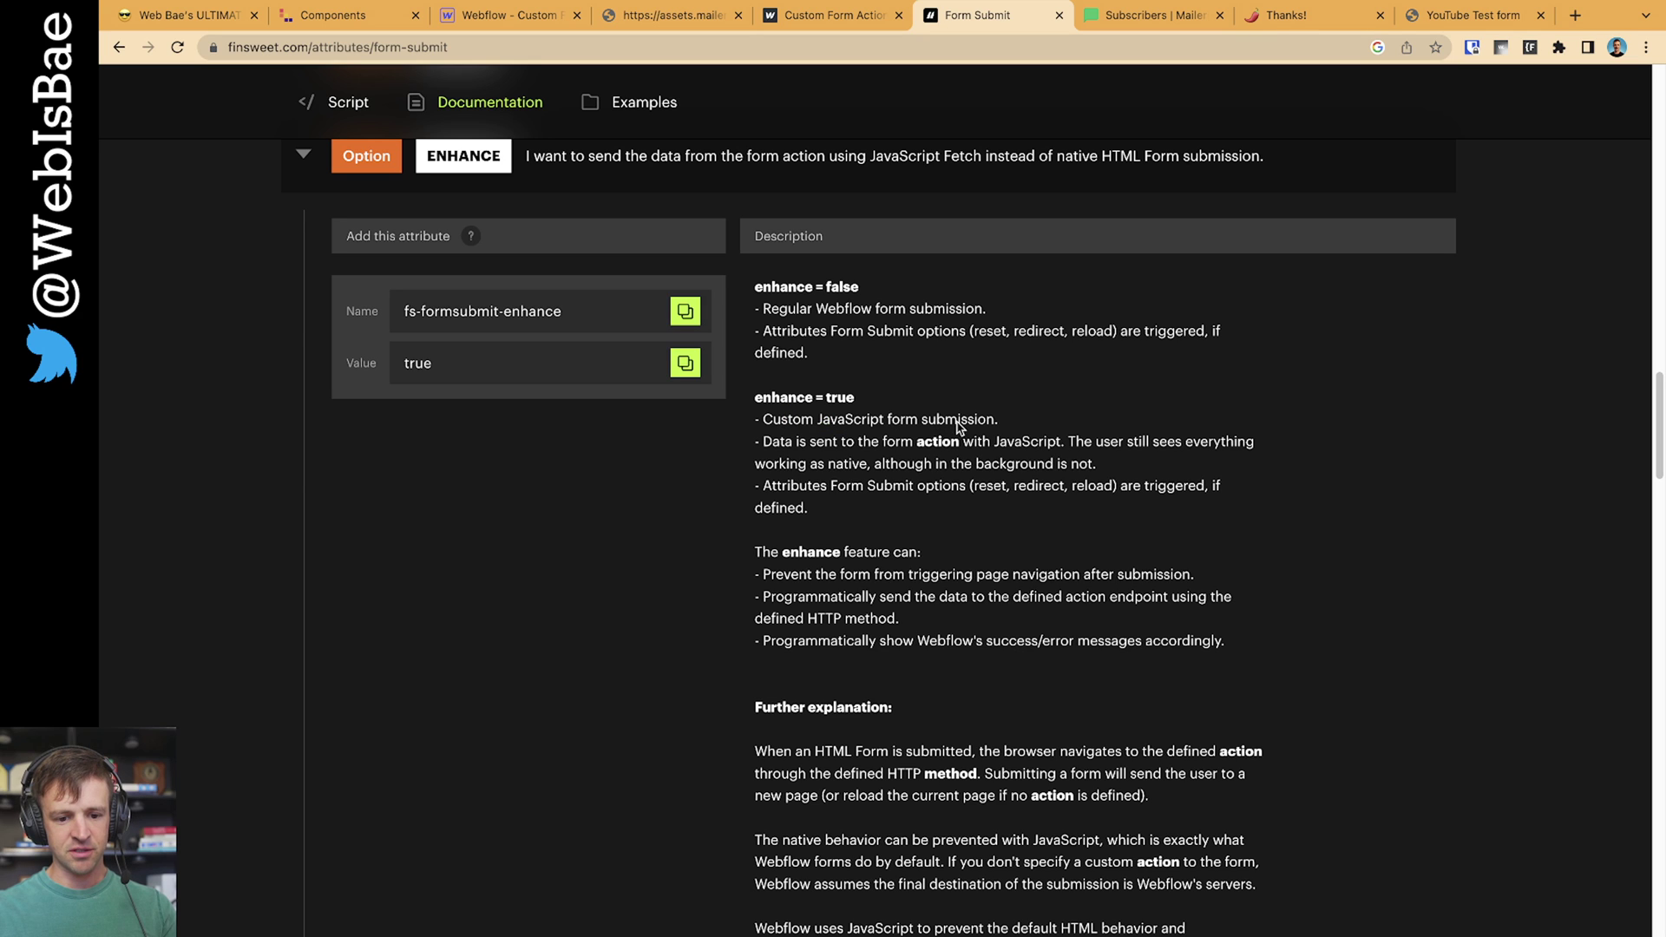
{"action": "left_click_drag", "start_coordinate": [784, 442], "coordinate": [1066, 463]}
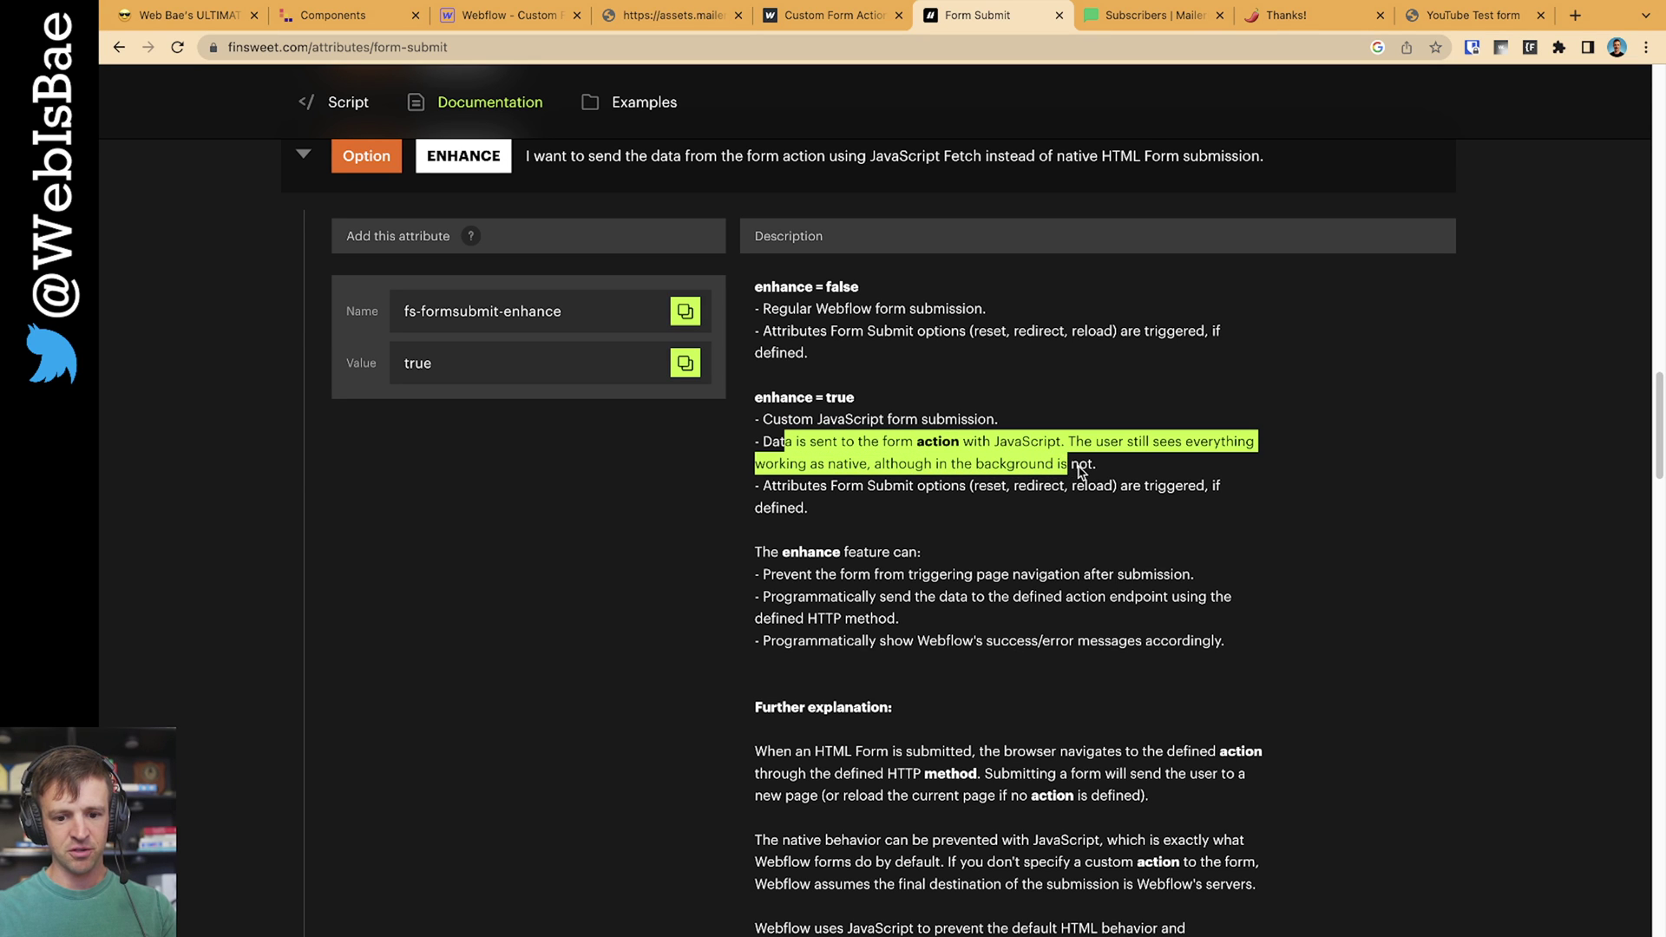
{"action": "left_click", "coordinate": [1081, 472]}
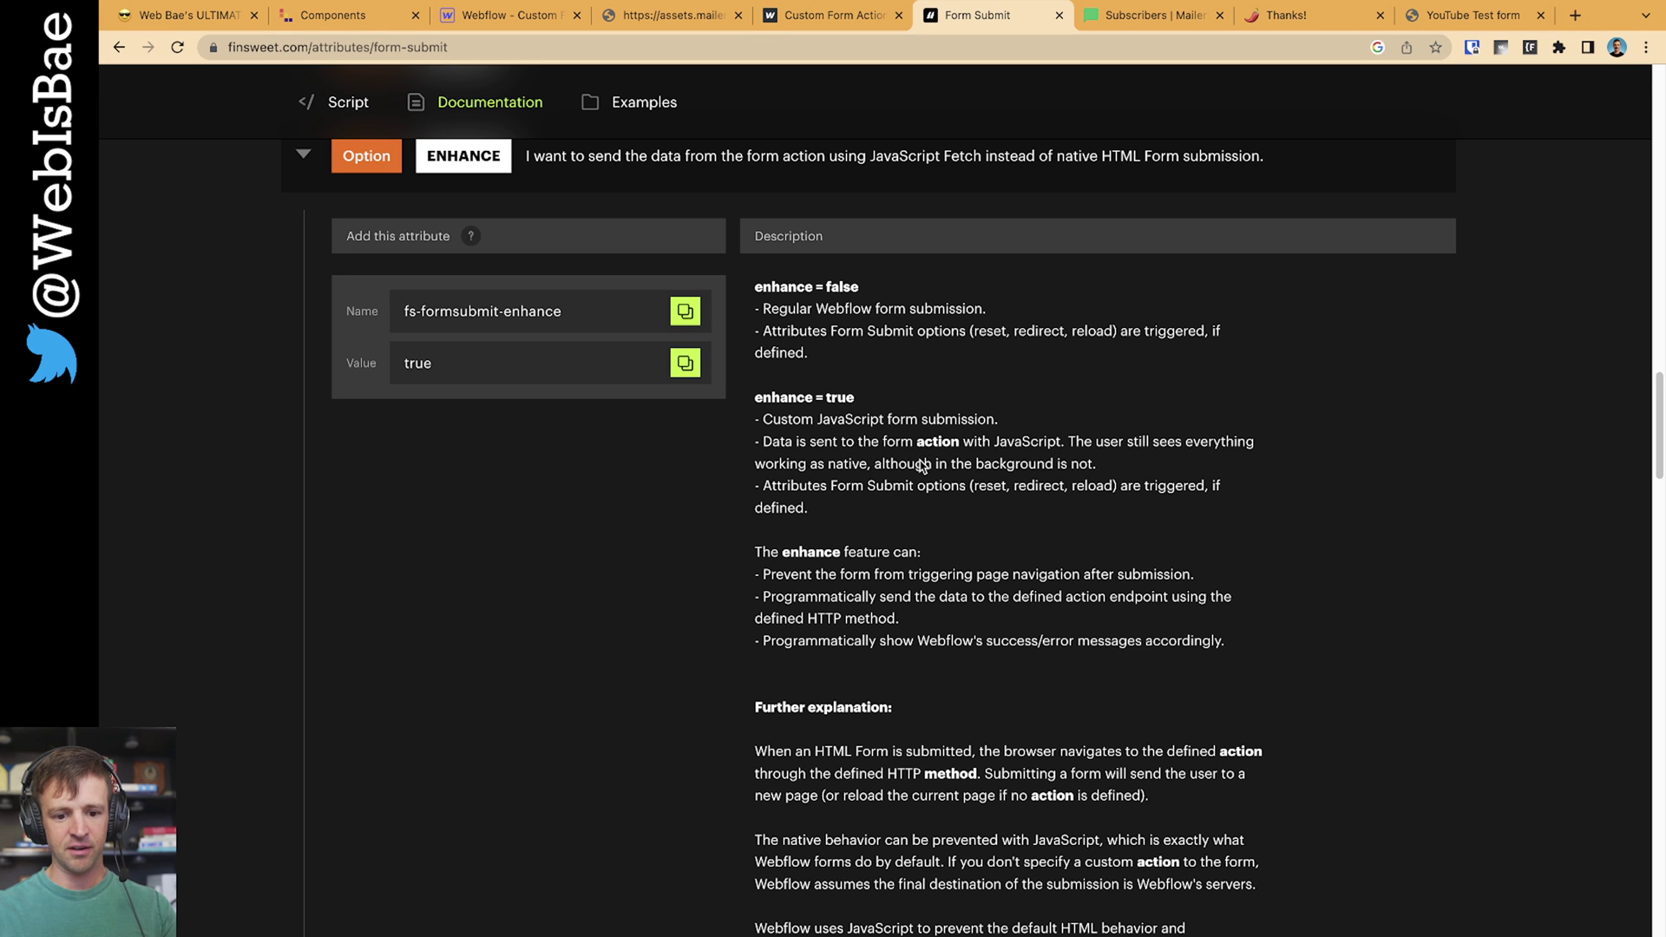
{"action": "left_click", "coordinate": [685, 310]}
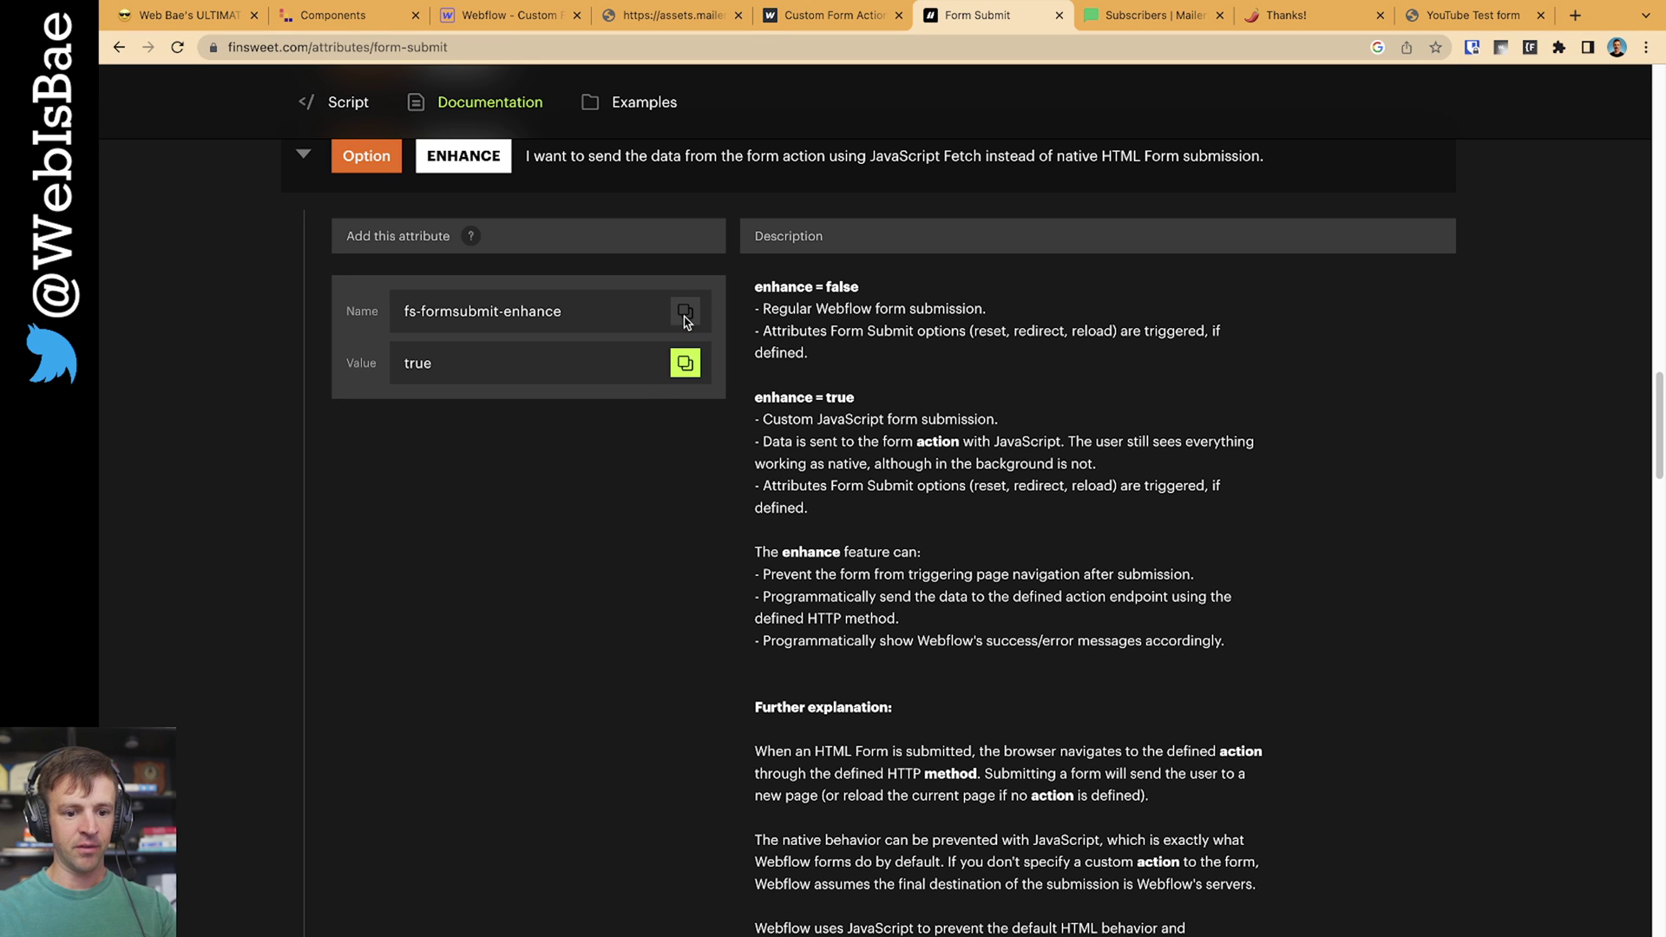
{"action": "left_click", "coordinate": [506, 15]}
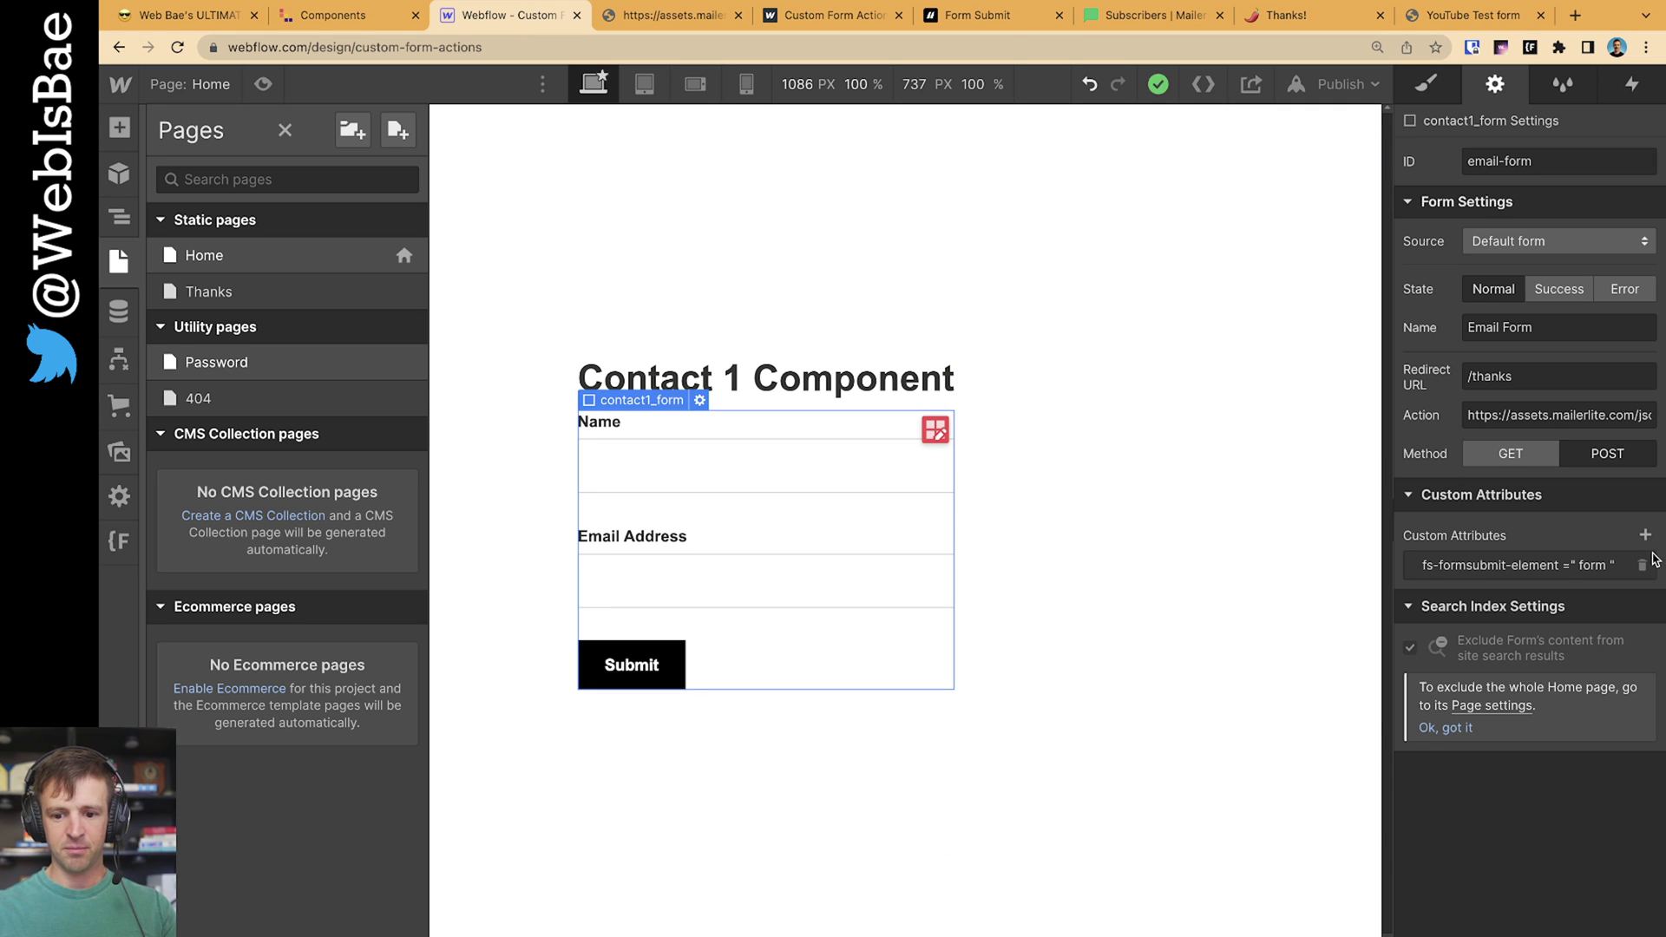
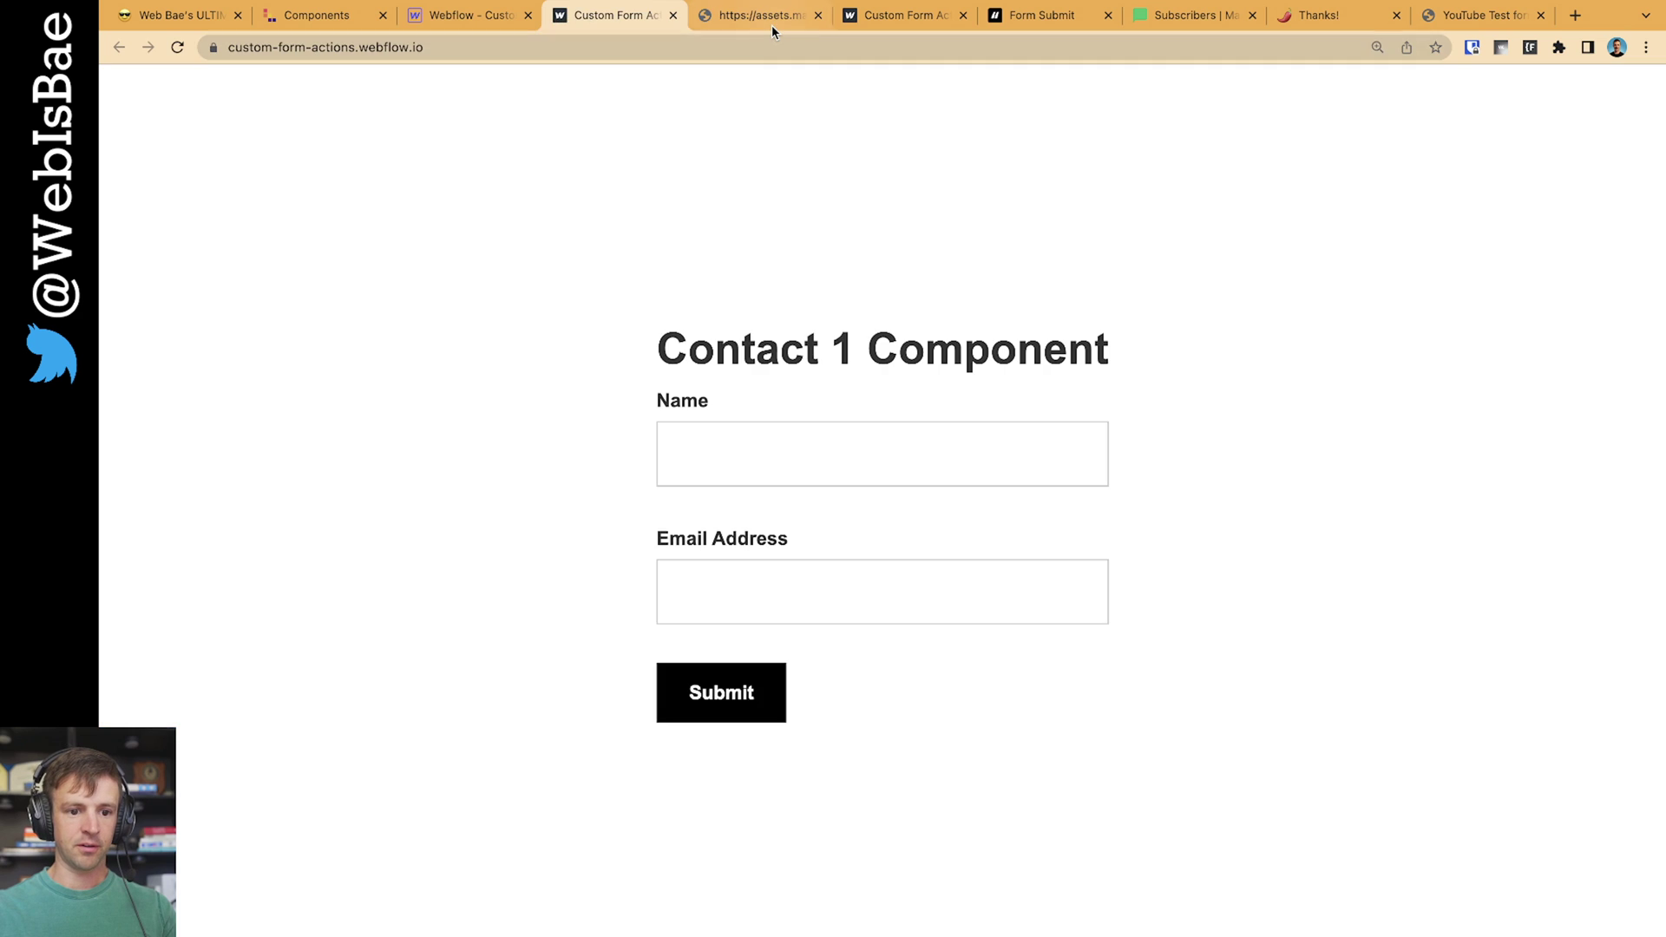
Submit the contact form with the name Test3 and a test e-mail address
{"action": "key", "text": "super+w"}
{"action": "left_click", "coordinate": [825, 448]}
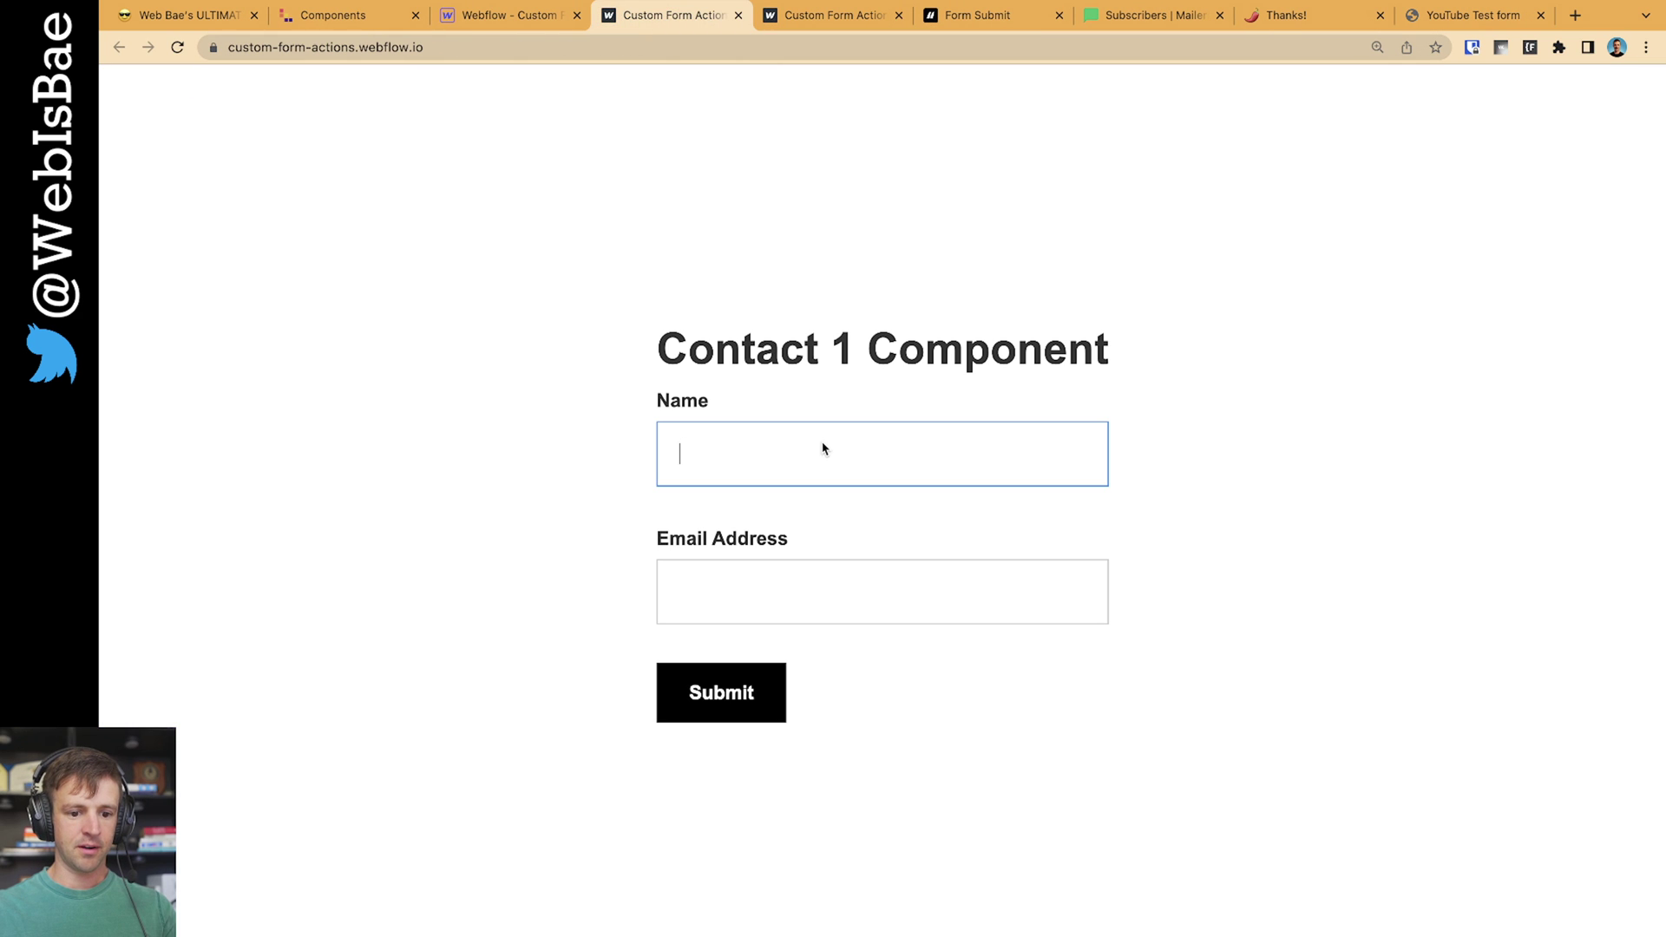
{"action": "type", "text": "Test3"}
{"action": "key", "text": "Tab"}
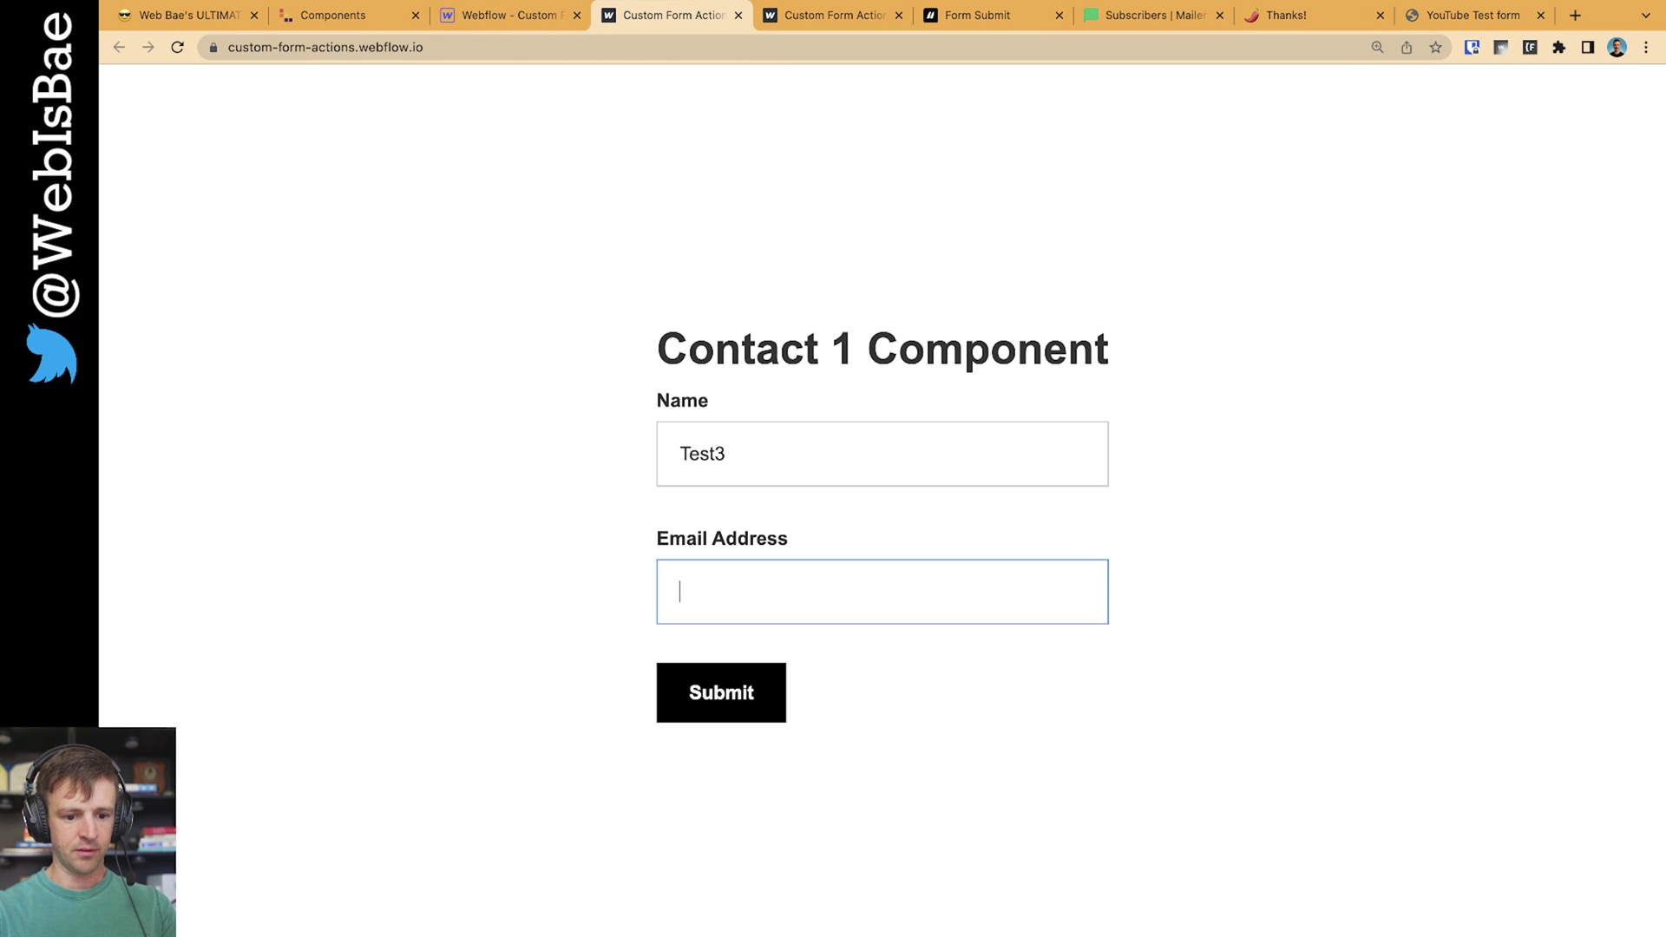
{"action": "type", "text": "test2@gmail.co"}
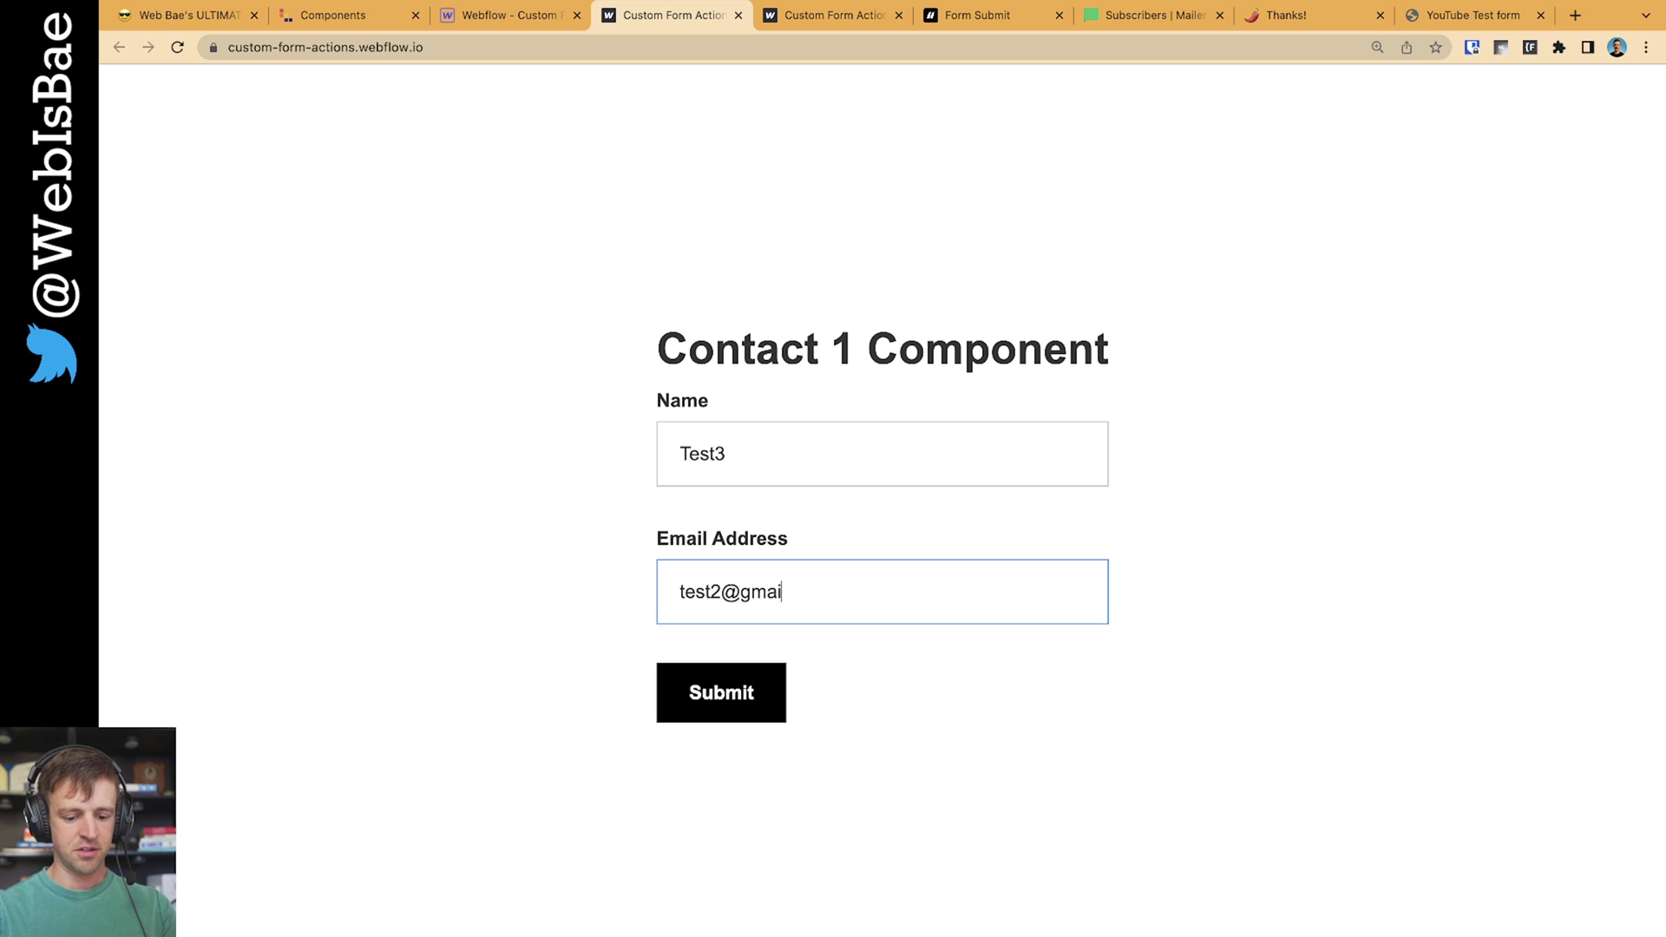
{"action": "key", "text": "BackSpace"}
{"action": "type", "text": "3@gm"}
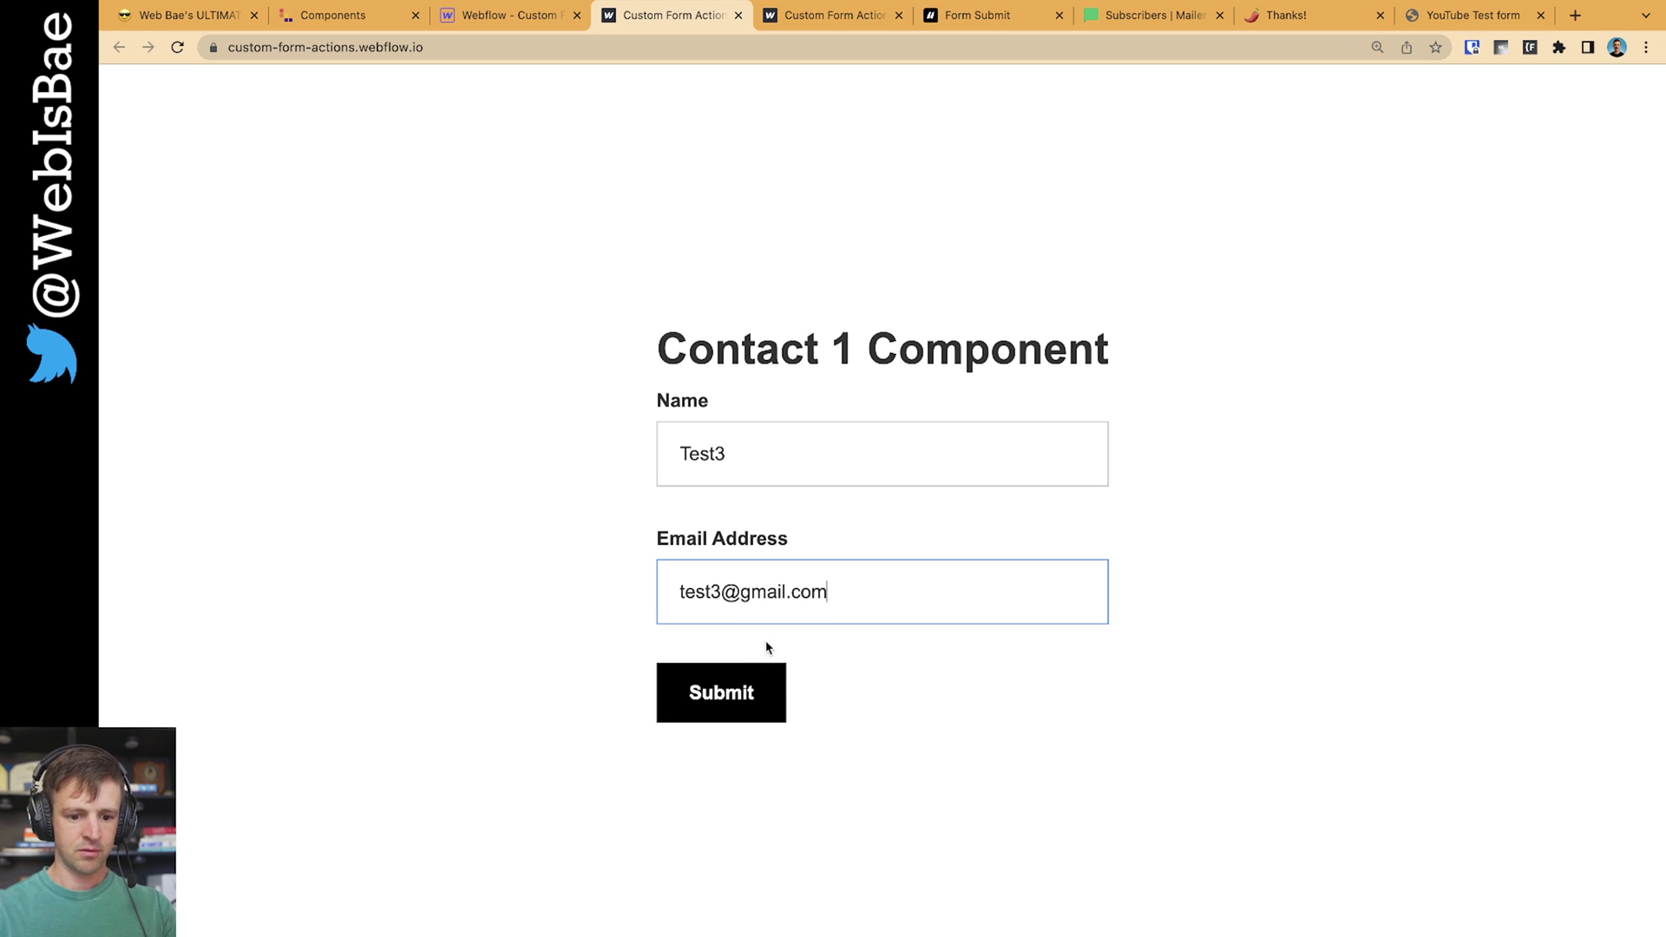
{"action": "left_click", "coordinate": [729, 701]}
Highlight and inspect the form's submission-received thank-you message
{"action": "left_click_drag", "start_coordinate": [755, 491], "coordinate": [1008, 564]}
{"action": "left_click", "coordinate": [1008, 564]}
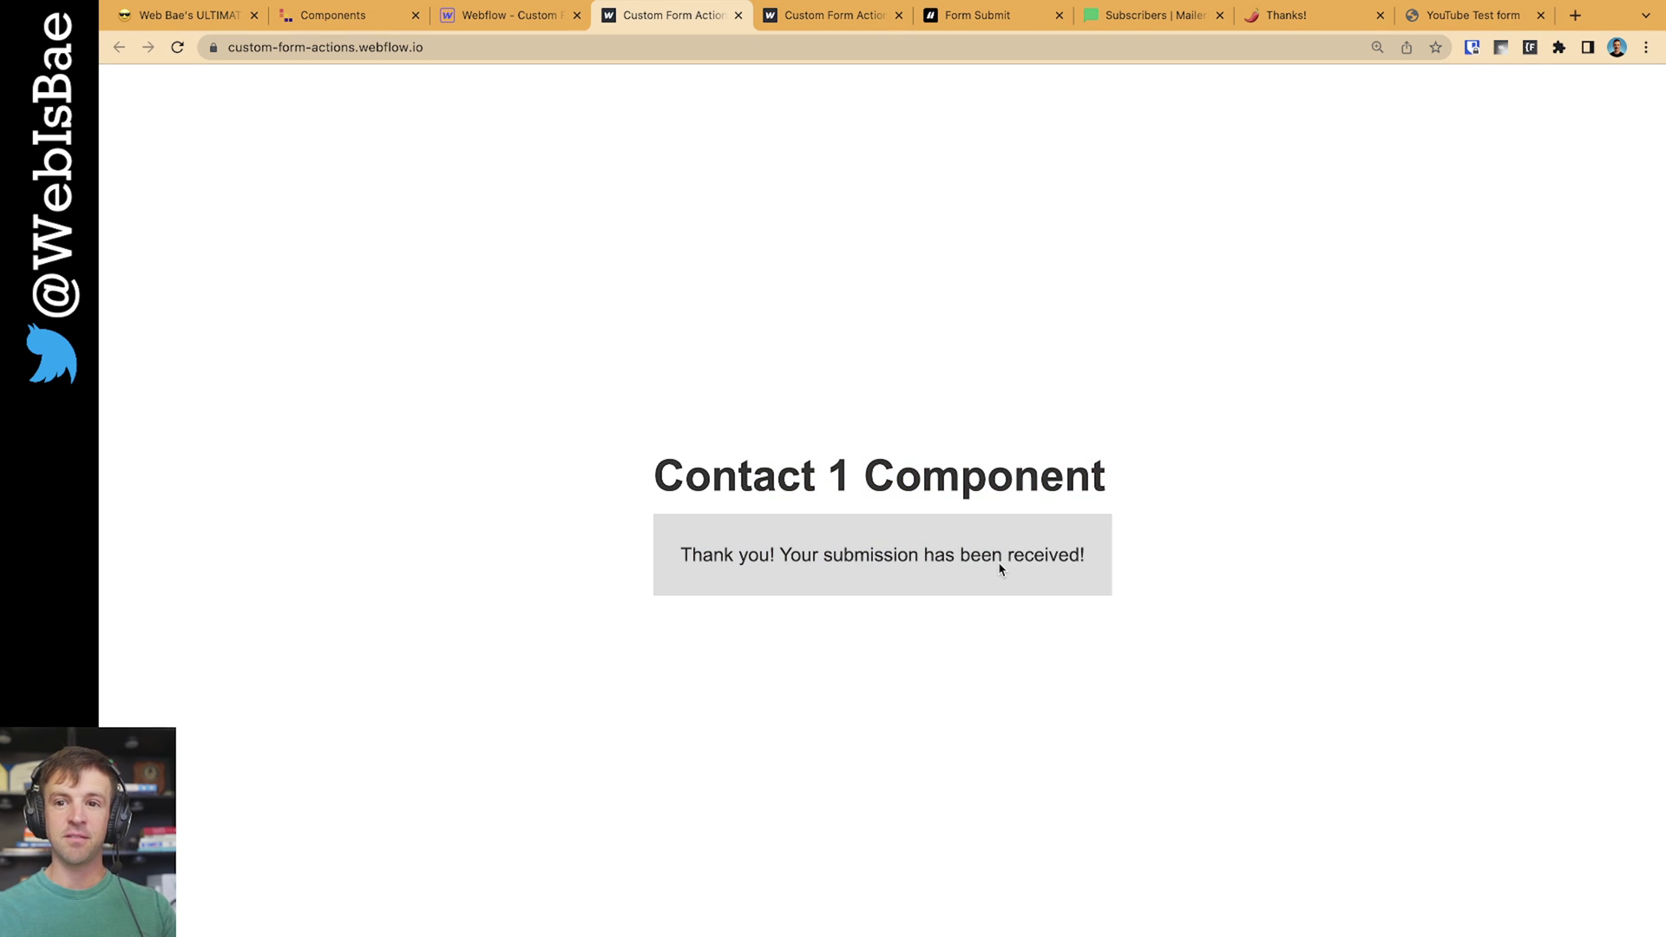
{"action": "left_click_drag", "start_coordinate": [826, 492], "coordinate": [987, 573]}
{"action": "left_click", "coordinate": [986, 573]}
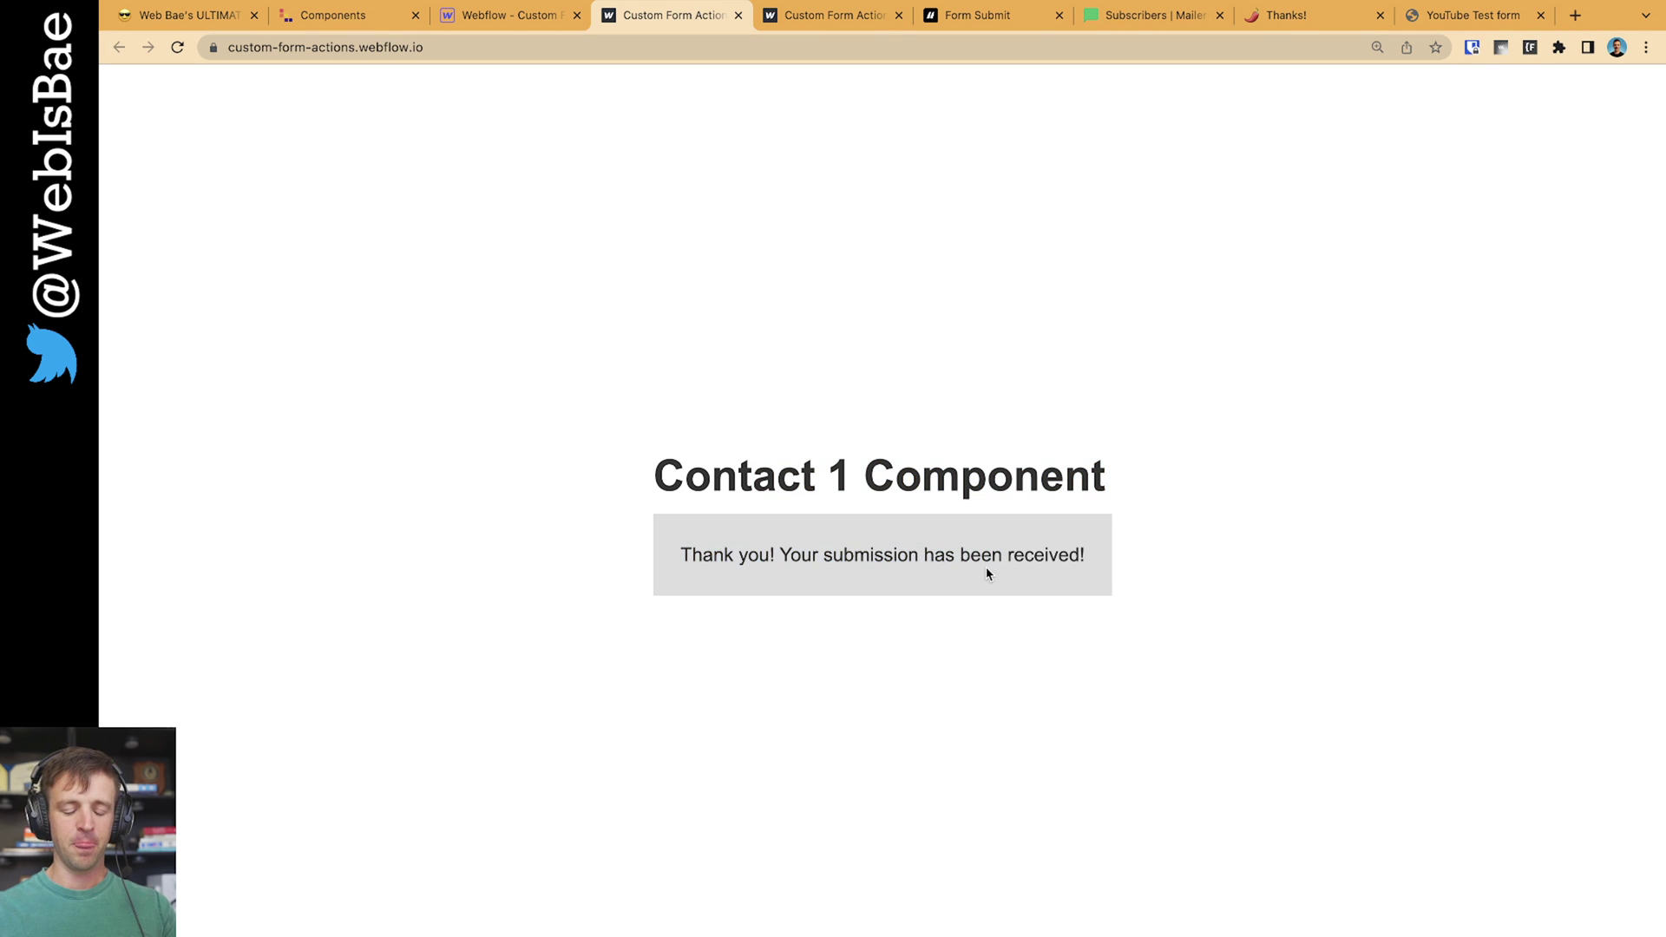
{"action": "triple_click", "coordinate": [800, 564]}
{"action": "left_click", "coordinate": [955, 581]}
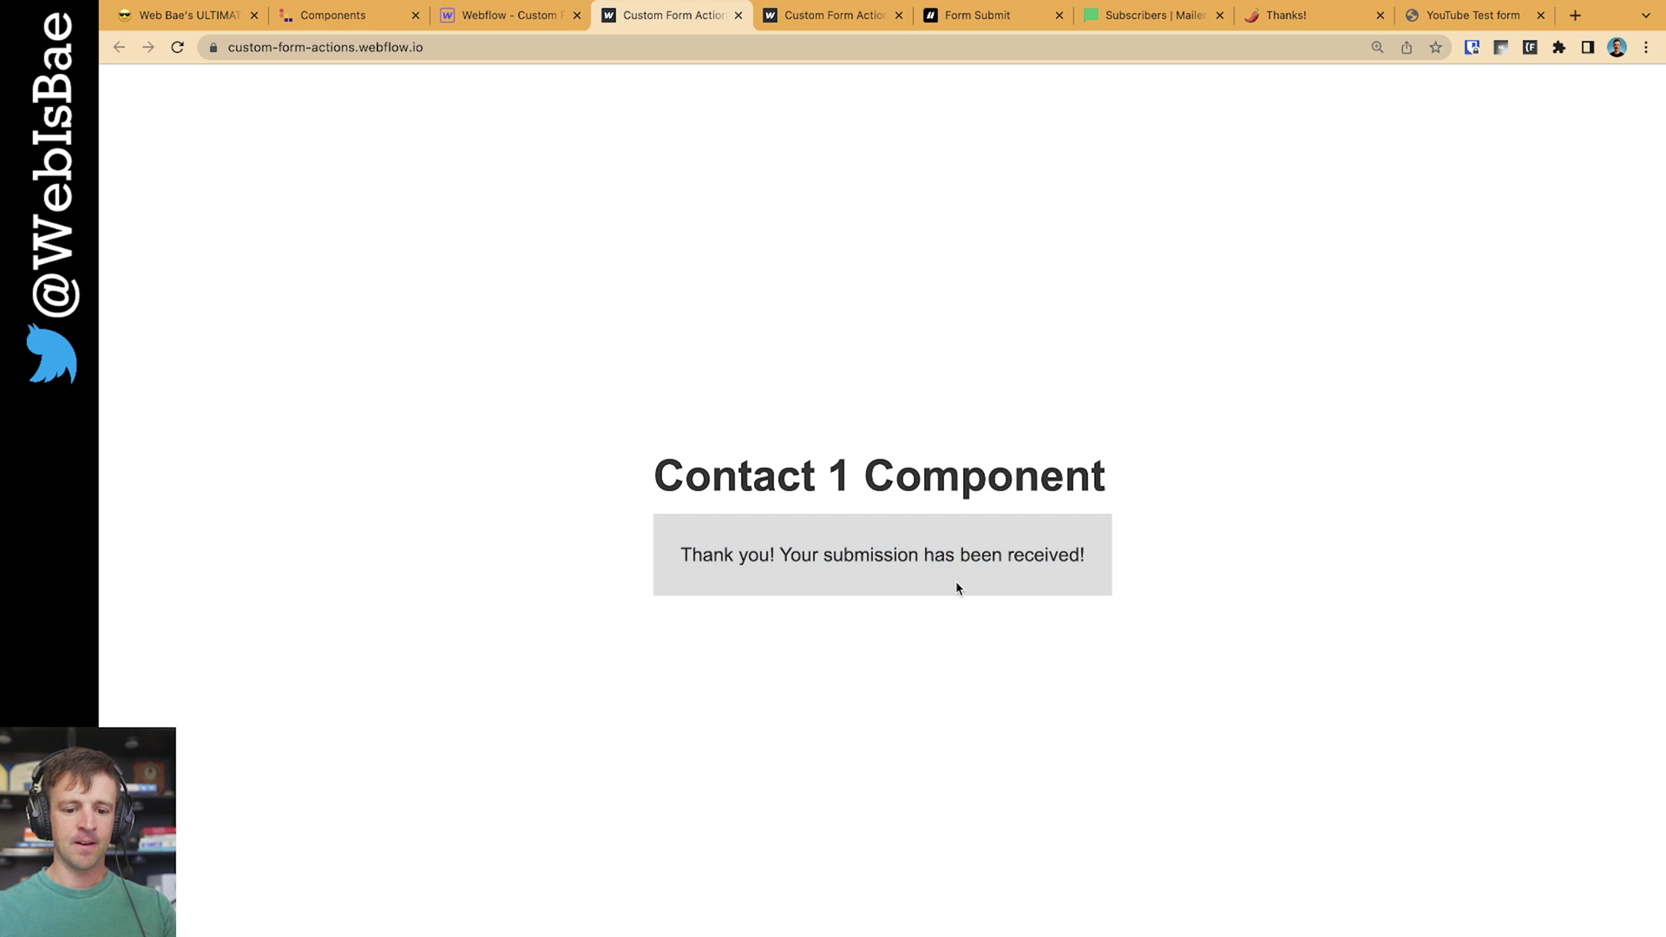
Close the publish options, preview the form's Success state, return it to Normal, and close Pages
{"action": "left_click", "coordinate": [508, 14]}
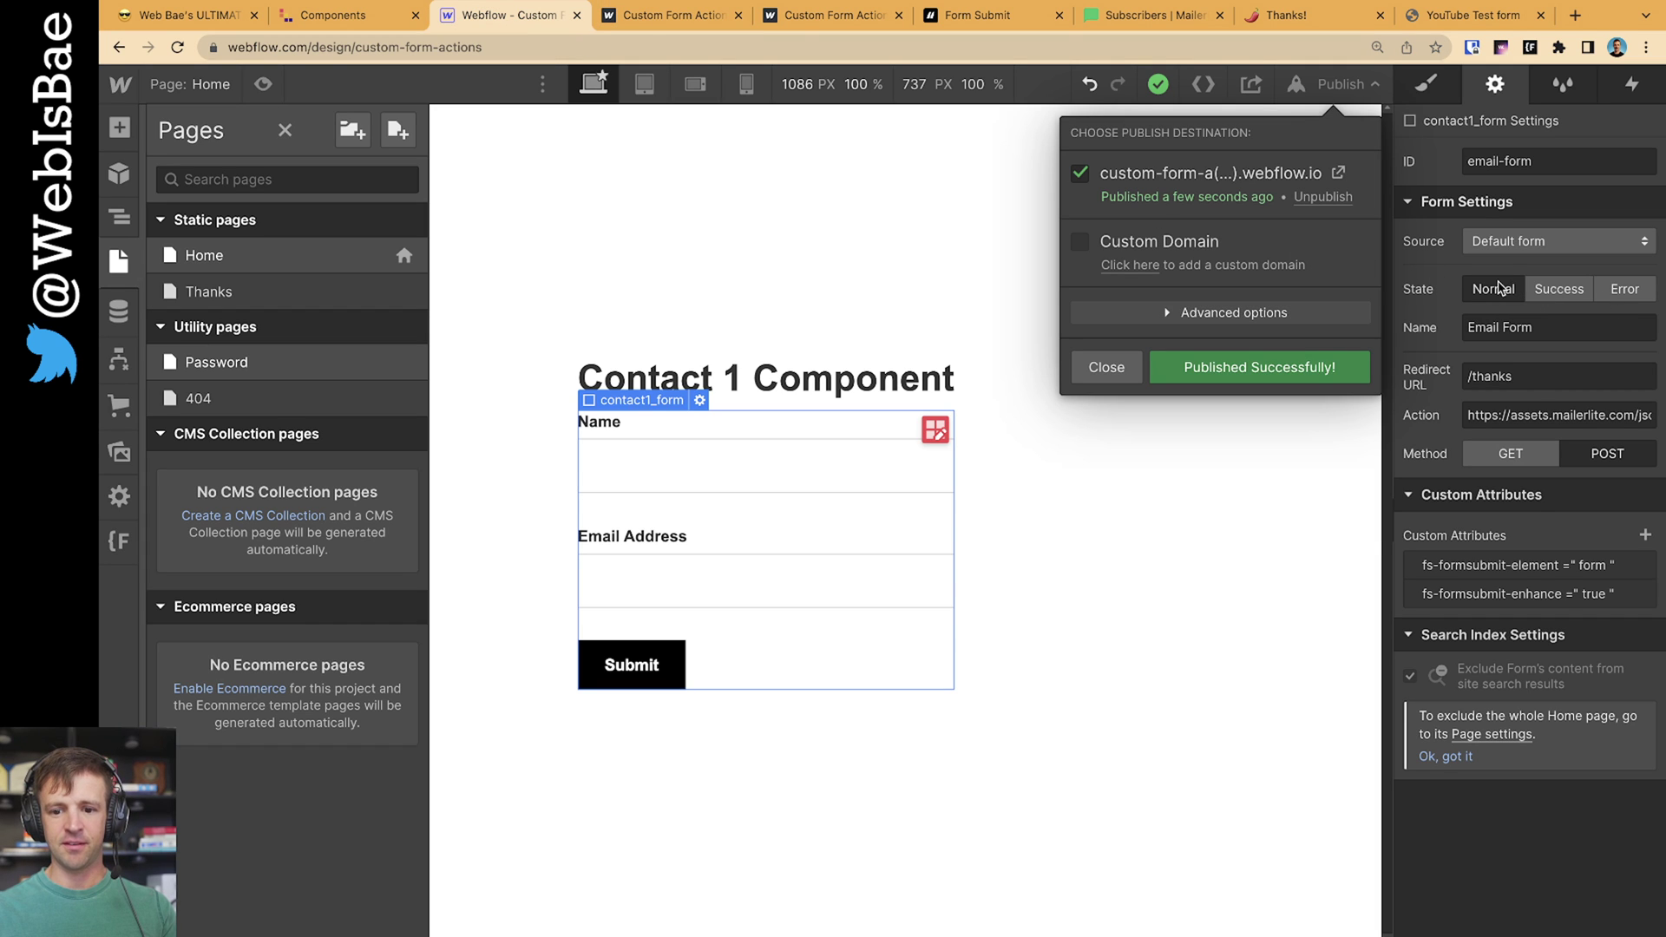
{"action": "left_click", "coordinate": [1107, 367]}
{"action": "left_click", "coordinate": [1560, 289]}
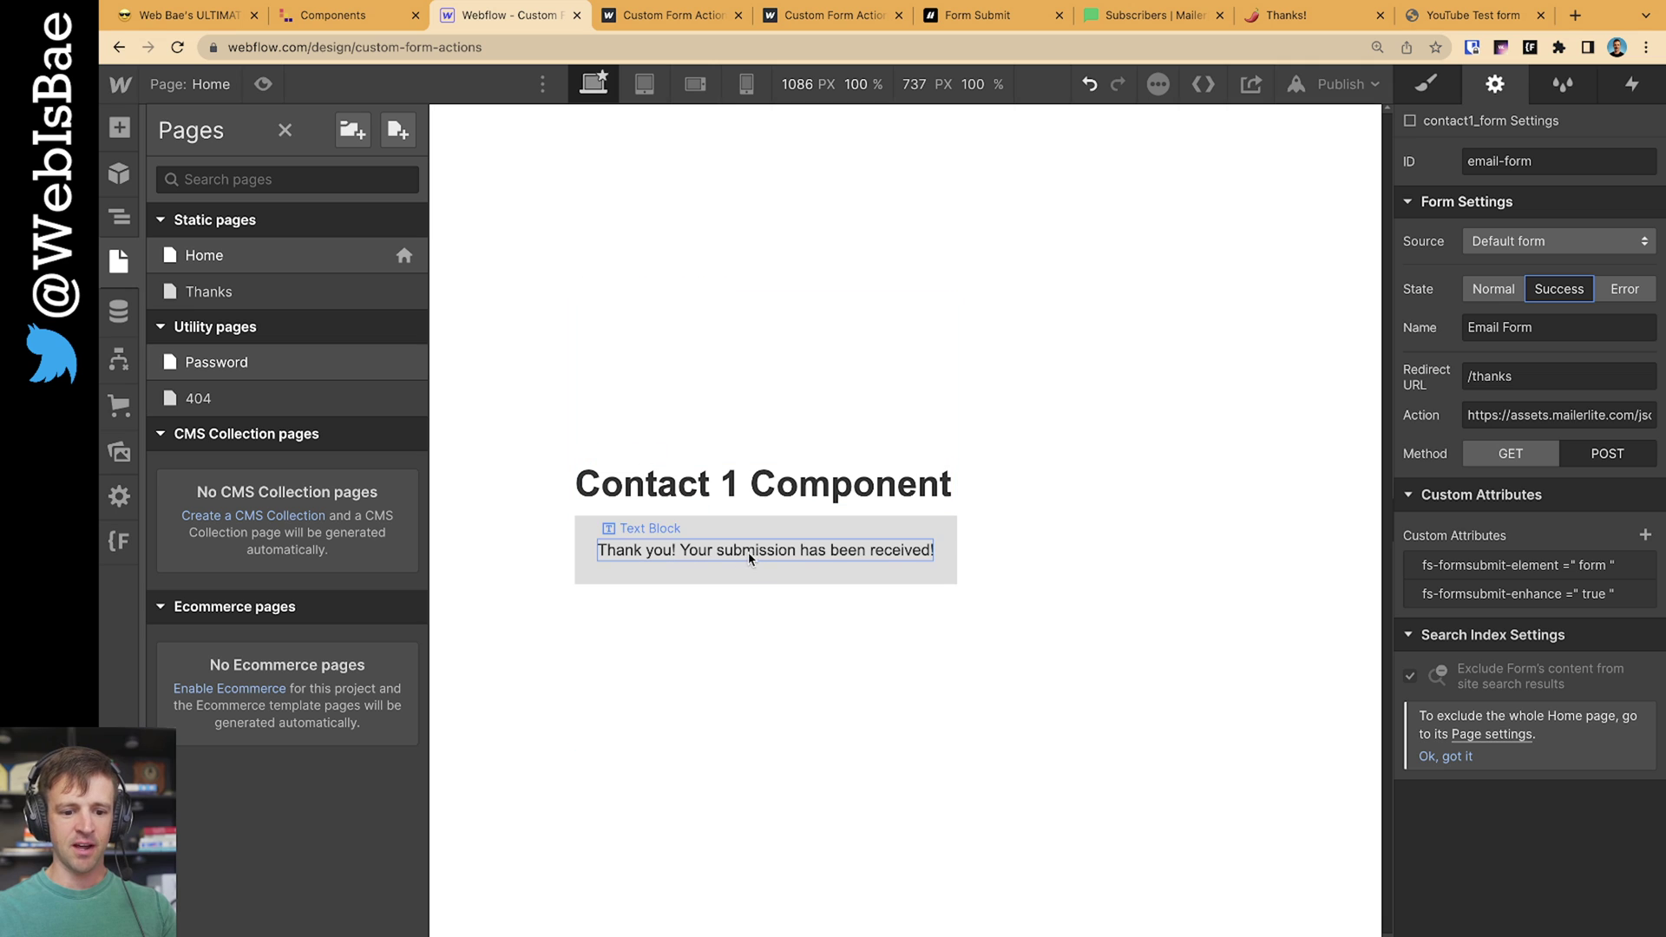
{"action": "left_click", "coordinate": [1494, 289]}
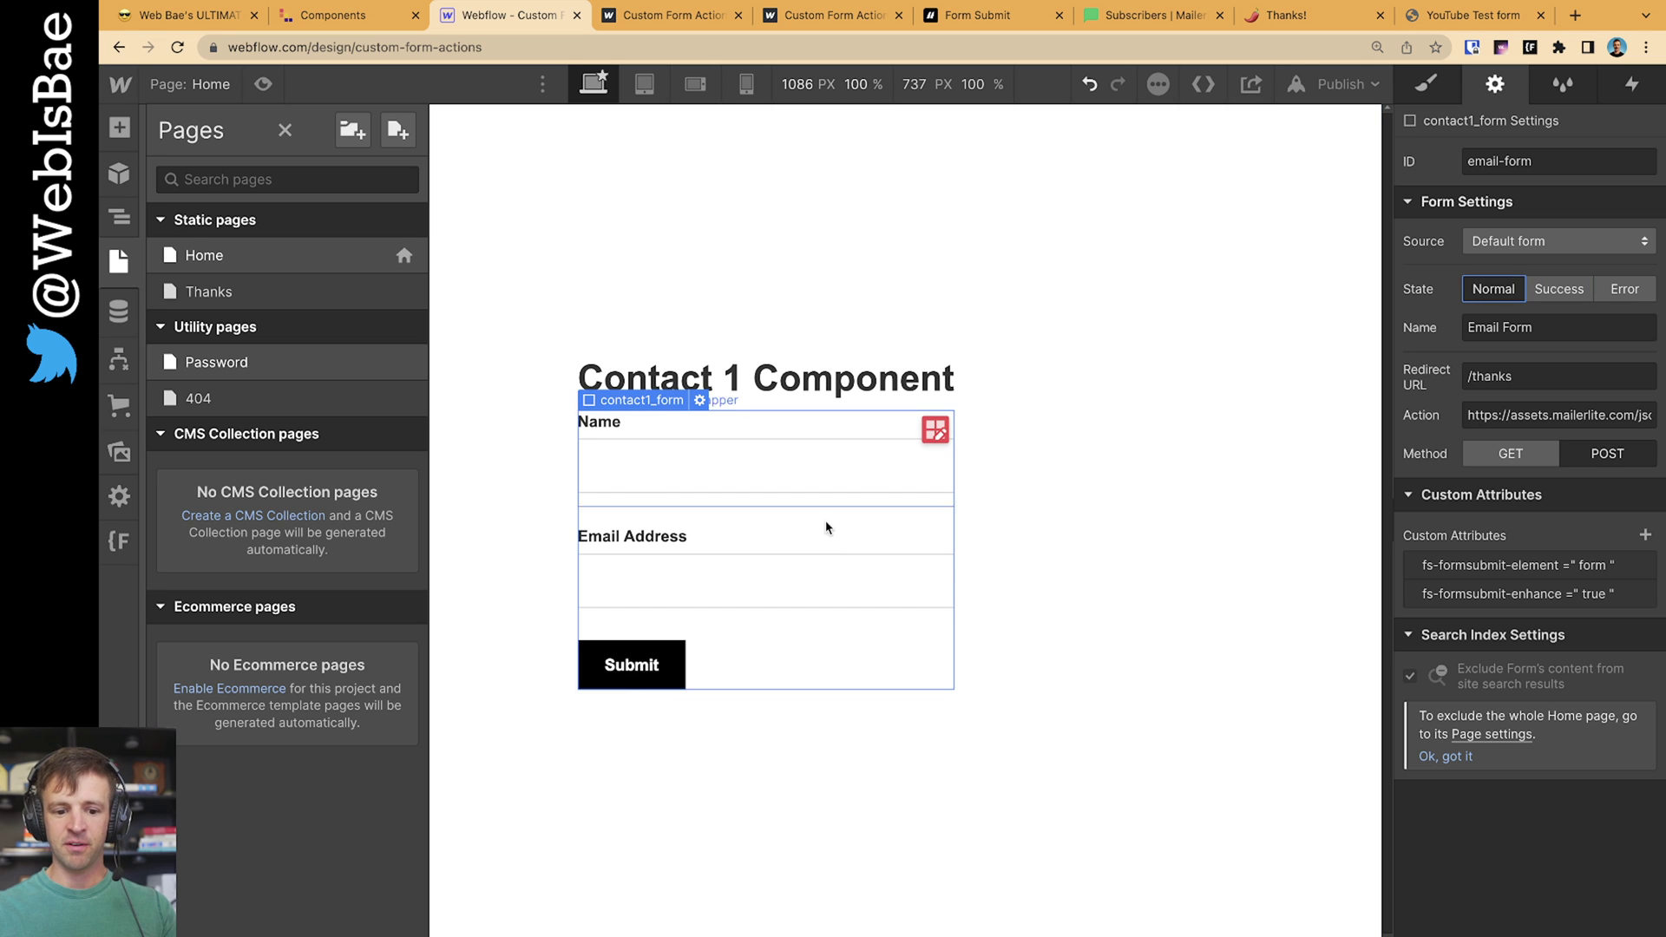
{"action": "left_click", "coordinate": [1078, 546]}
Collapse the ENHANCE option in the Finsweet Form Submit docs
{"action": "left_click", "coordinate": [979, 26]}
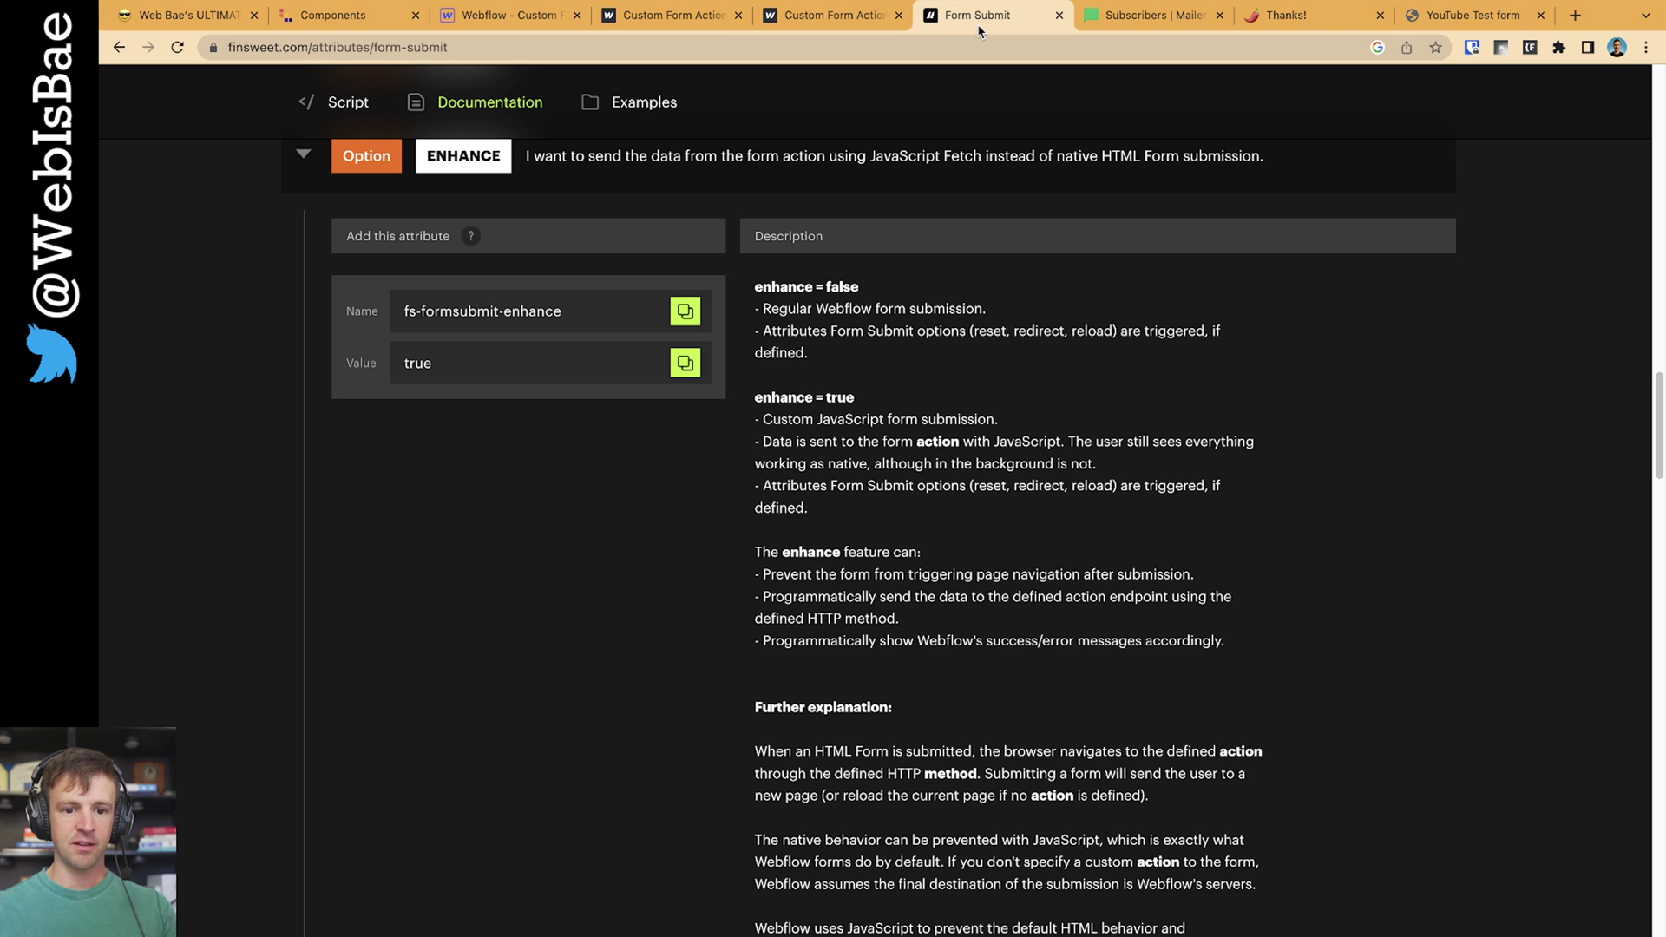
{"action": "scroll", "coordinate": [521, 269], "scroll_direction": "up", "scroll_amount": 1}
{"action": "left_click", "coordinate": [313, 196]}
{"action": "scroll", "coordinate": [484, 343], "scroll_direction": "down", "scroll_amount": 2}
{"action": "scroll", "coordinate": [495, 461], "scroll_direction": "up", "scroll_amount": 8}
{"action": "scroll", "coordinate": [500, 408], "scroll_direction": "up", "scroll_amount": 1}
Expand REDIRECT, copy the fs-formsubmit-redirect attribute name, and expand REDIRECT URL
{"action": "left_click", "coordinate": [542, 324]}
{"action": "left_click", "coordinate": [682, 466]}
{"action": "left_click", "coordinate": [684, 460]}
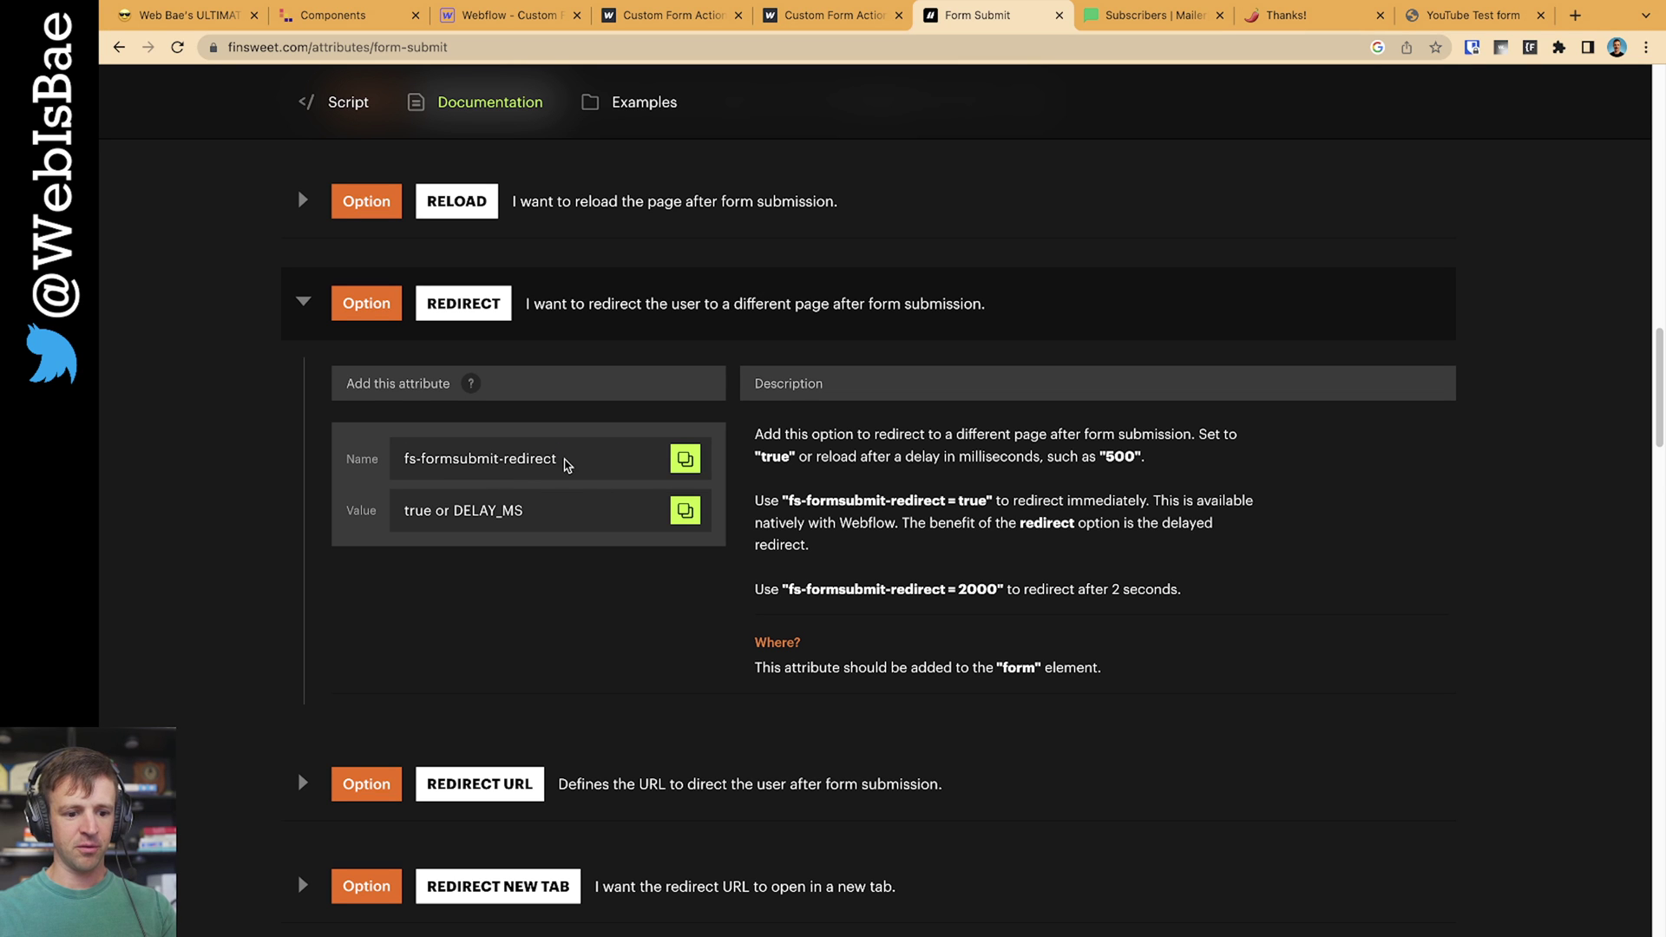
{"action": "scroll", "coordinate": [575, 773], "scroll_direction": "down", "scroll_amount": 1}
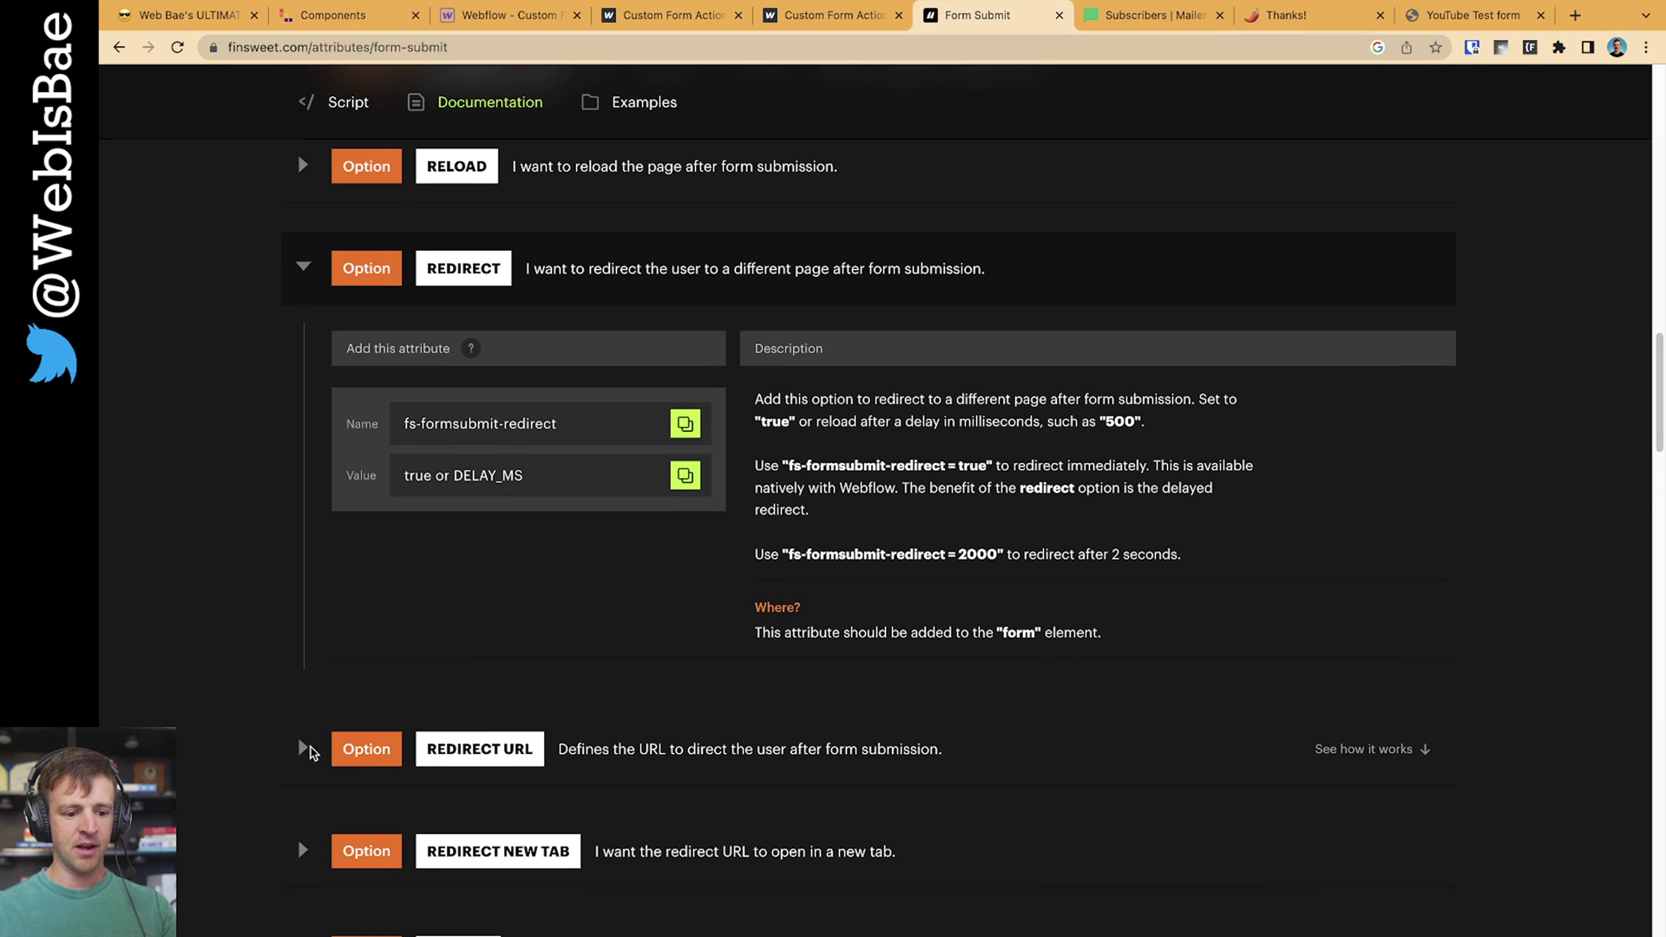
{"action": "left_click", "coordinate": [303, 749]}
{"action": "scroll", "coordinate": [590, 100], "scroll_direction": "down", "scroll_amount": 1}
Add the custom attribute fs-formsubmit-redirect = true to the contact form
{"action": "left_click", "coordinate": [512, 15]}
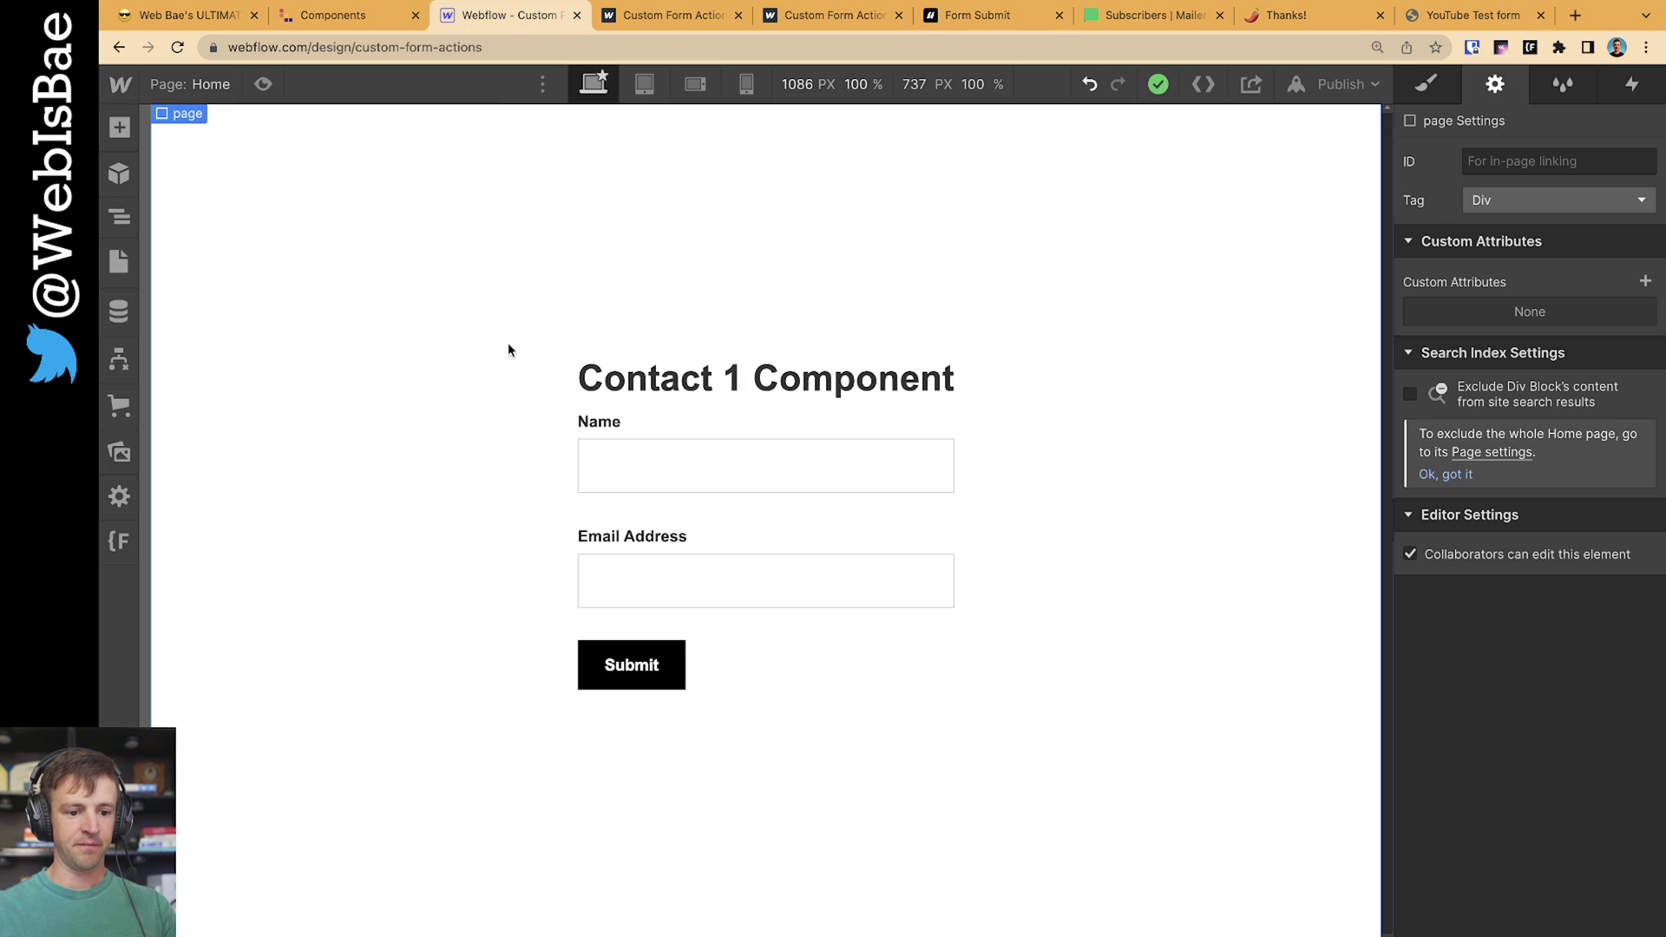
{"action": "left_click", "coordinate": [727, 517]}
{"action": "left_click", "coordinate": [1645, 536]}
{"action": "left_click", "coordinate": [1507, 664]}
{"action": "key", "text": "super+v"}
{"action": "left_click", "coordinate": [1535, 706]}
{"action": "type", "text": "tr"}
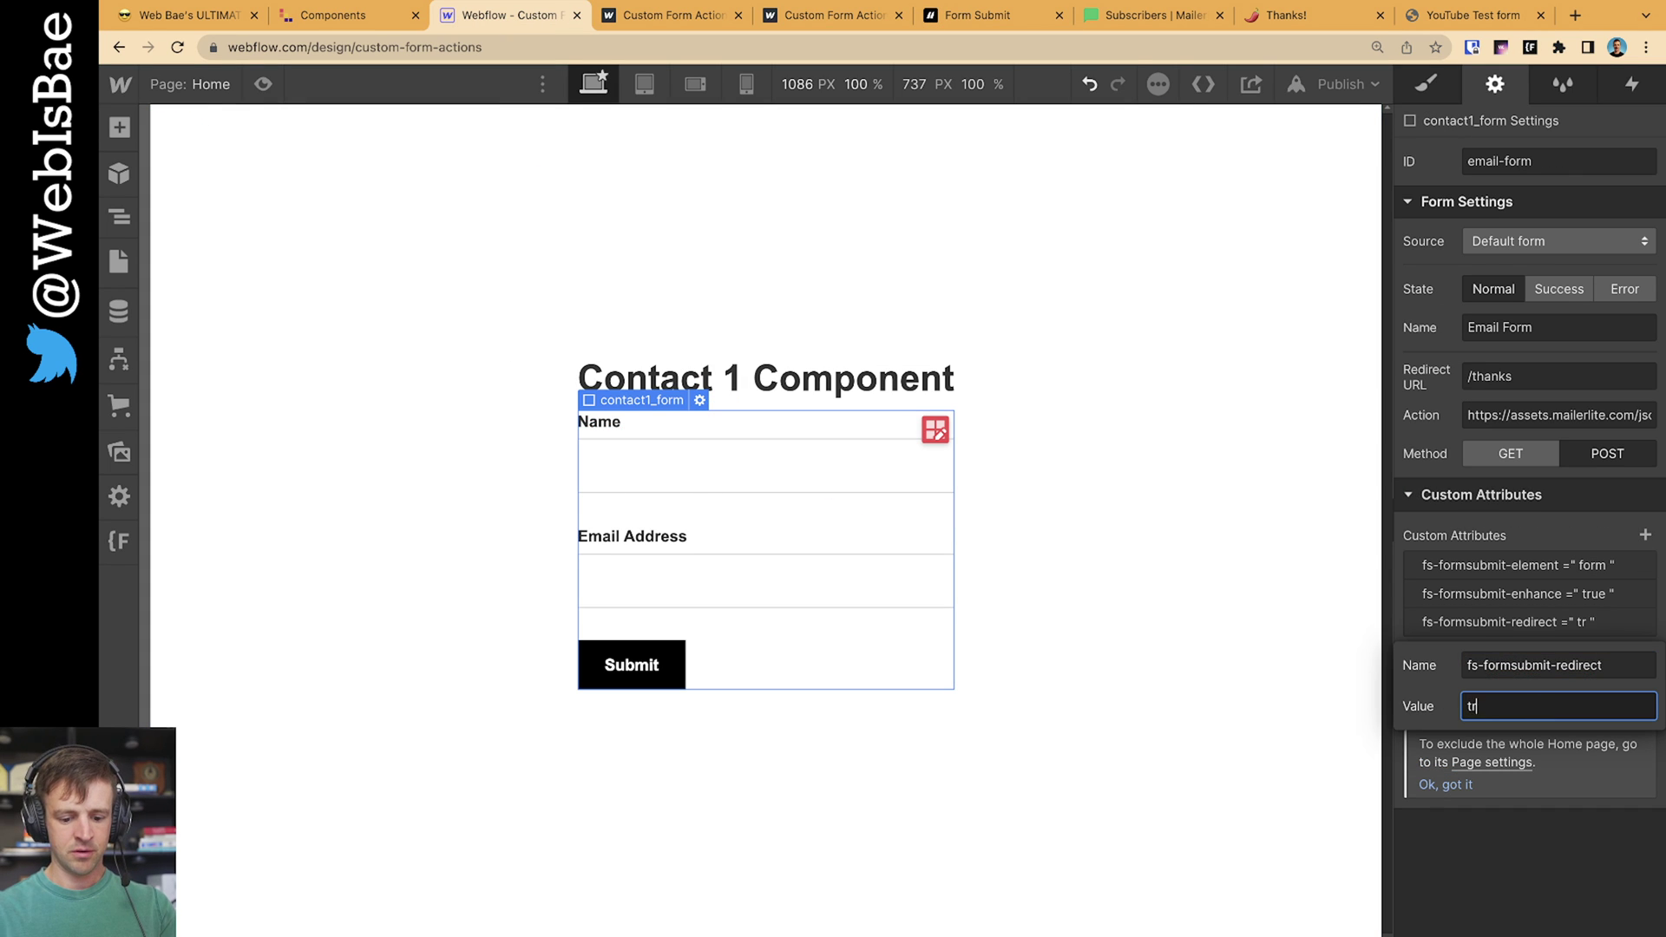
{"action": "type", "text": "ue"}
{"action": "key", "text": "Return"}
Add a second form attribute fs-formsubmit-redirecturl pointing to /thanks
{"action": "left_click", "coordinate": [662, 19]}
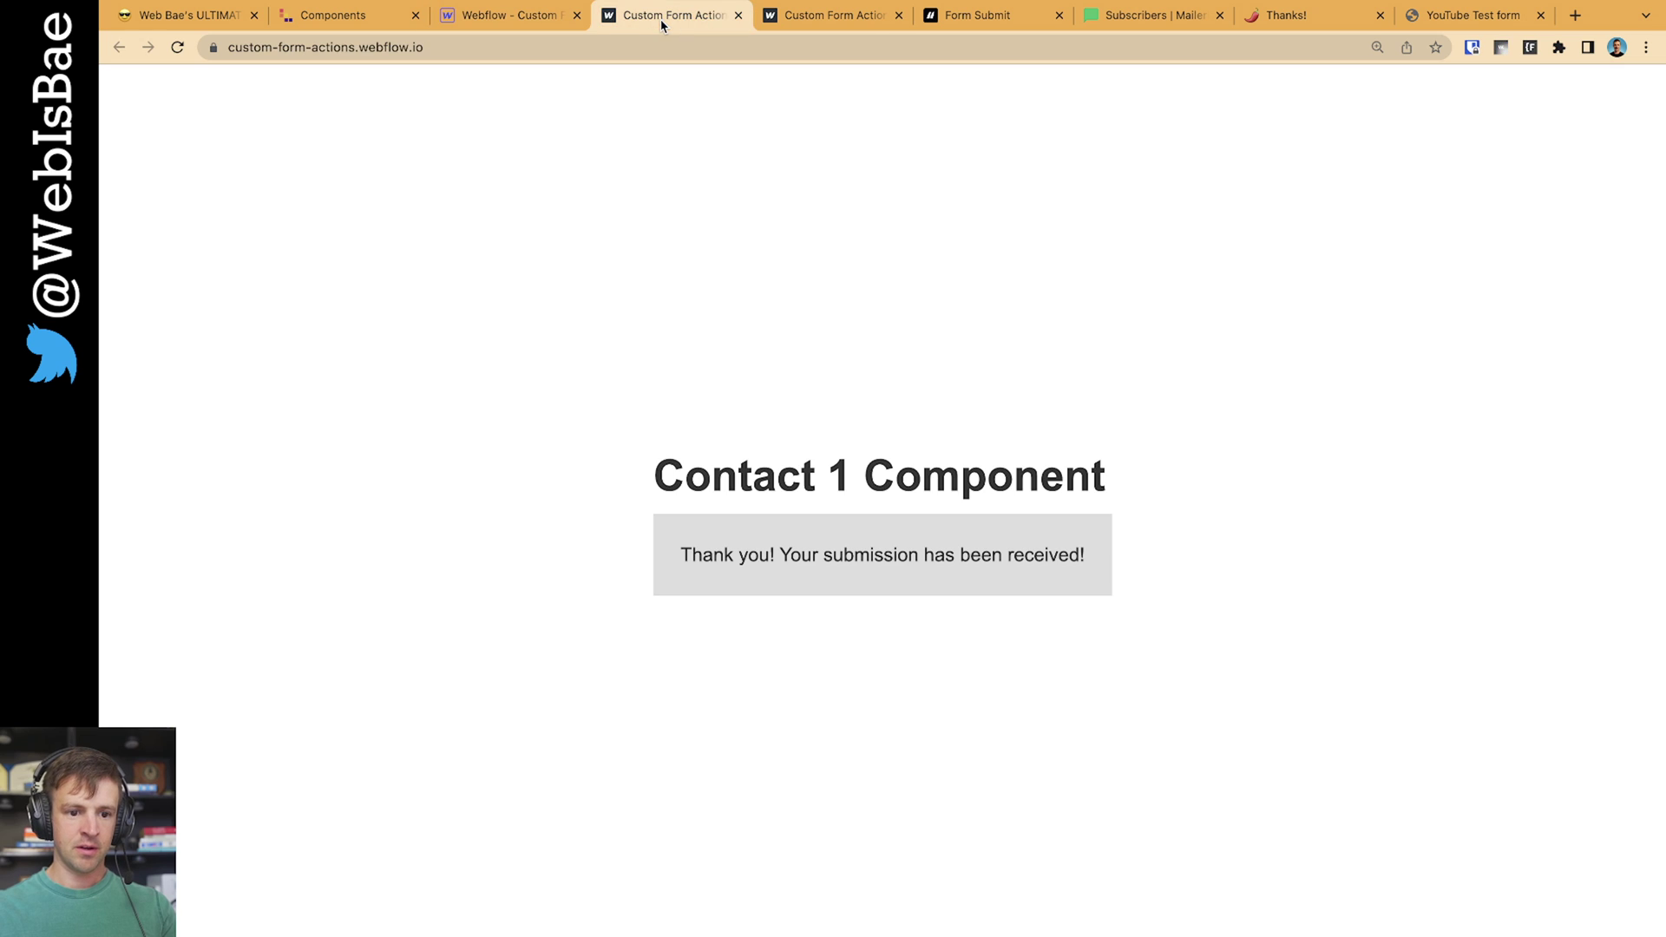
{"action": "left_click", "coordinate": [972, 16]}
{"action": "scroll", "coordinate": [656, 564], "scroll_direction": "down", "scroll_amount": 2}
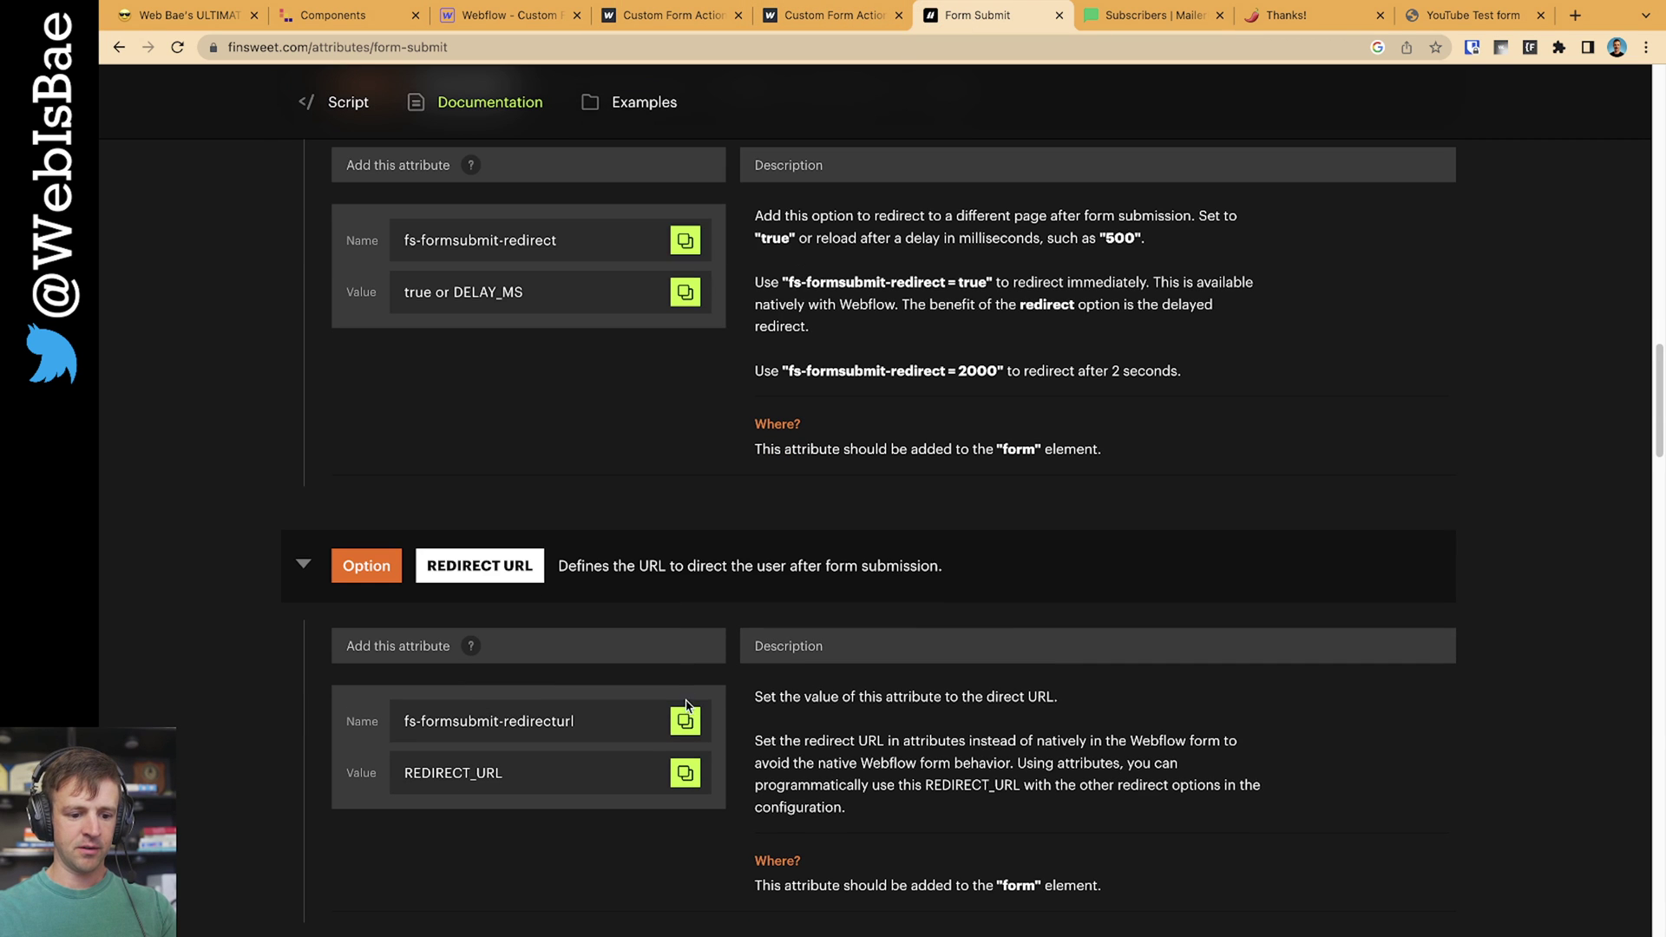
{"action": "left_click", "coordinate": [507, 17]}
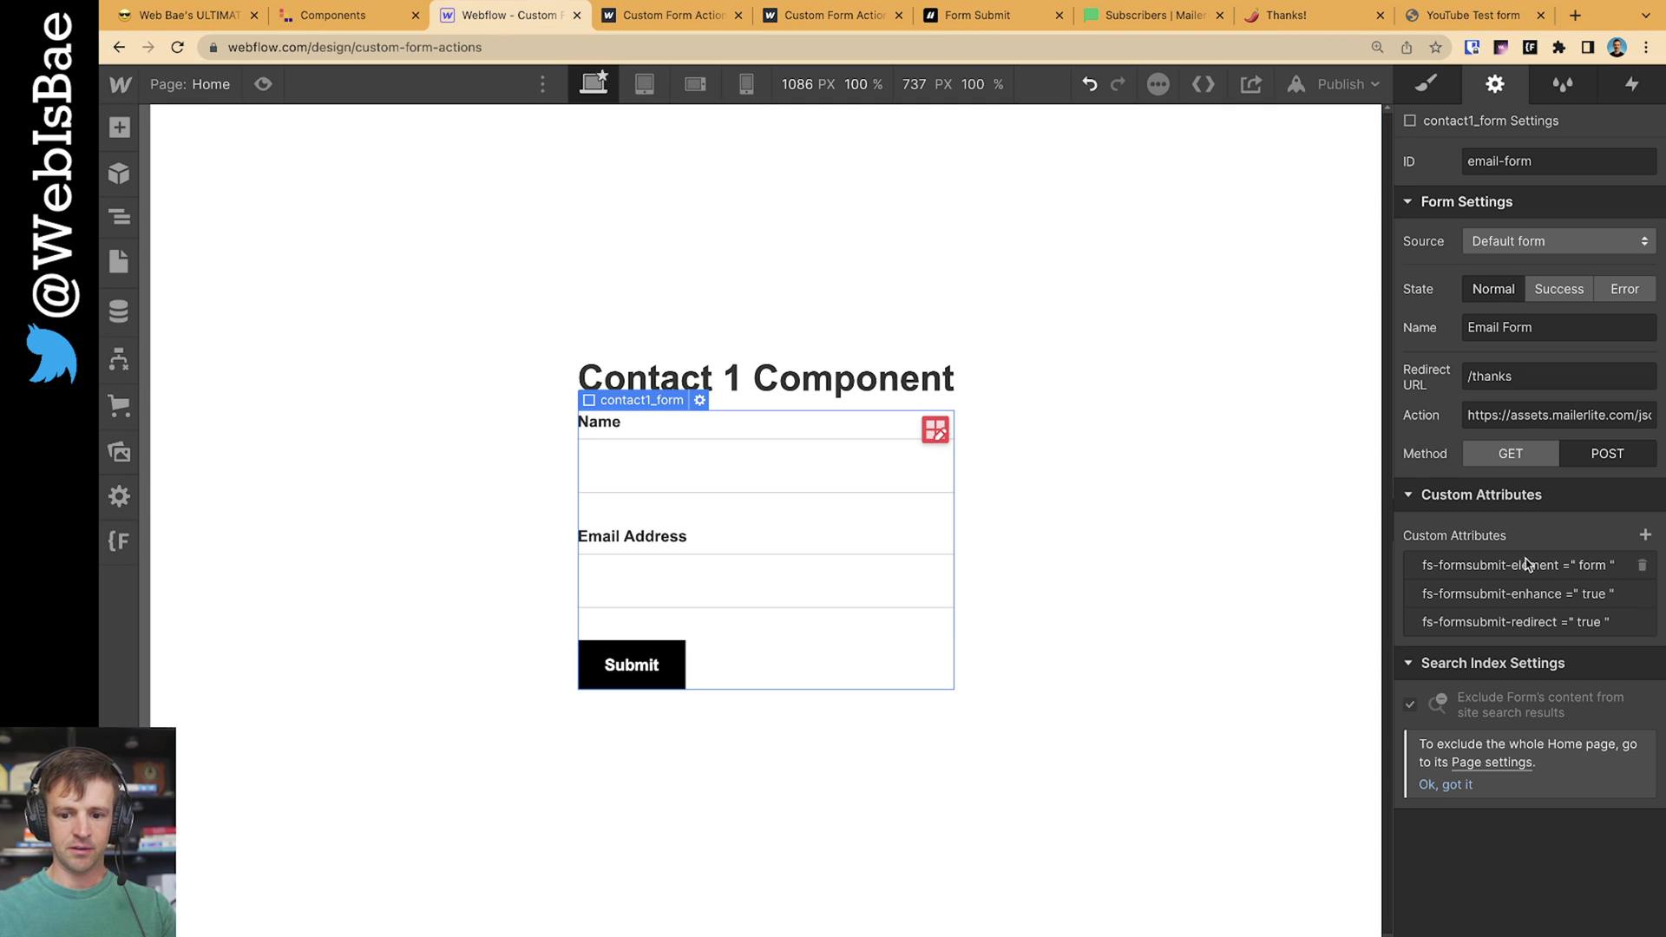
{"action": "left_click", "coordinate": [1645, 536]}
{"action": "left_click", "coordinate": [1510, 692]}
{"action": "type", "text": "fs-formsubmit-redirecturl"}
{"action": "left_click", "coordinate": [1526, 738]}
{"action": "type", "text": "/thank"}
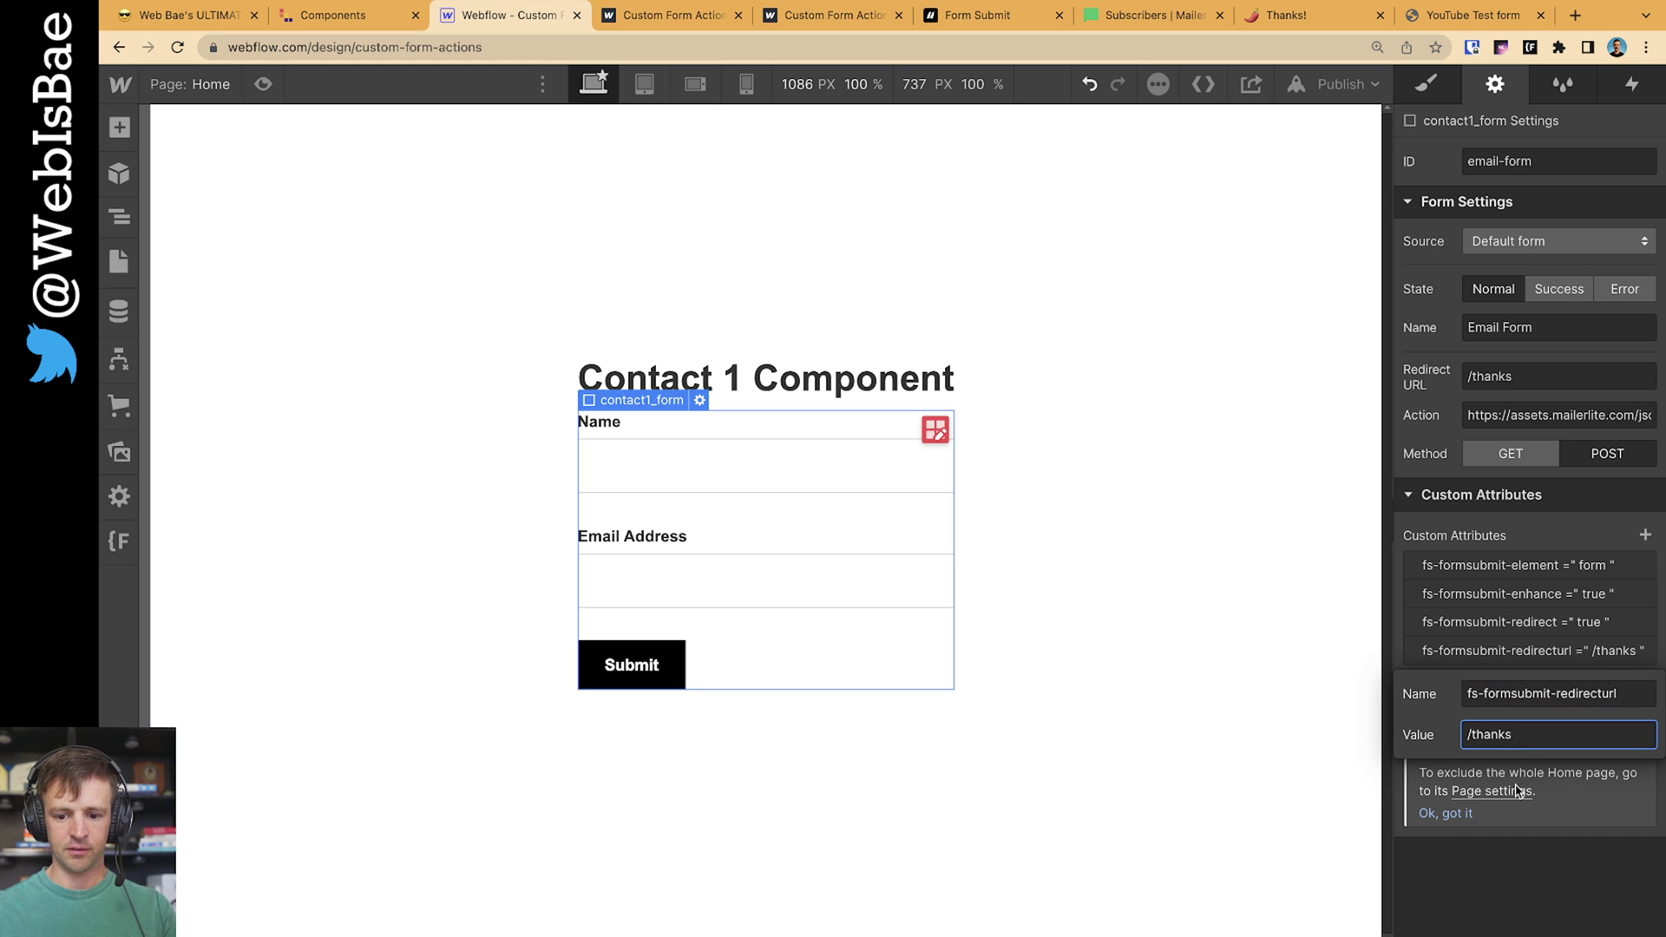
{"action": "key", "text": "Return"}
Publish the site to the selected domain and reload the live site
{"action": "left_click", "coordinate": [1324, 87]}
{"action": "left_click", "coordinate": [1298, 369]}
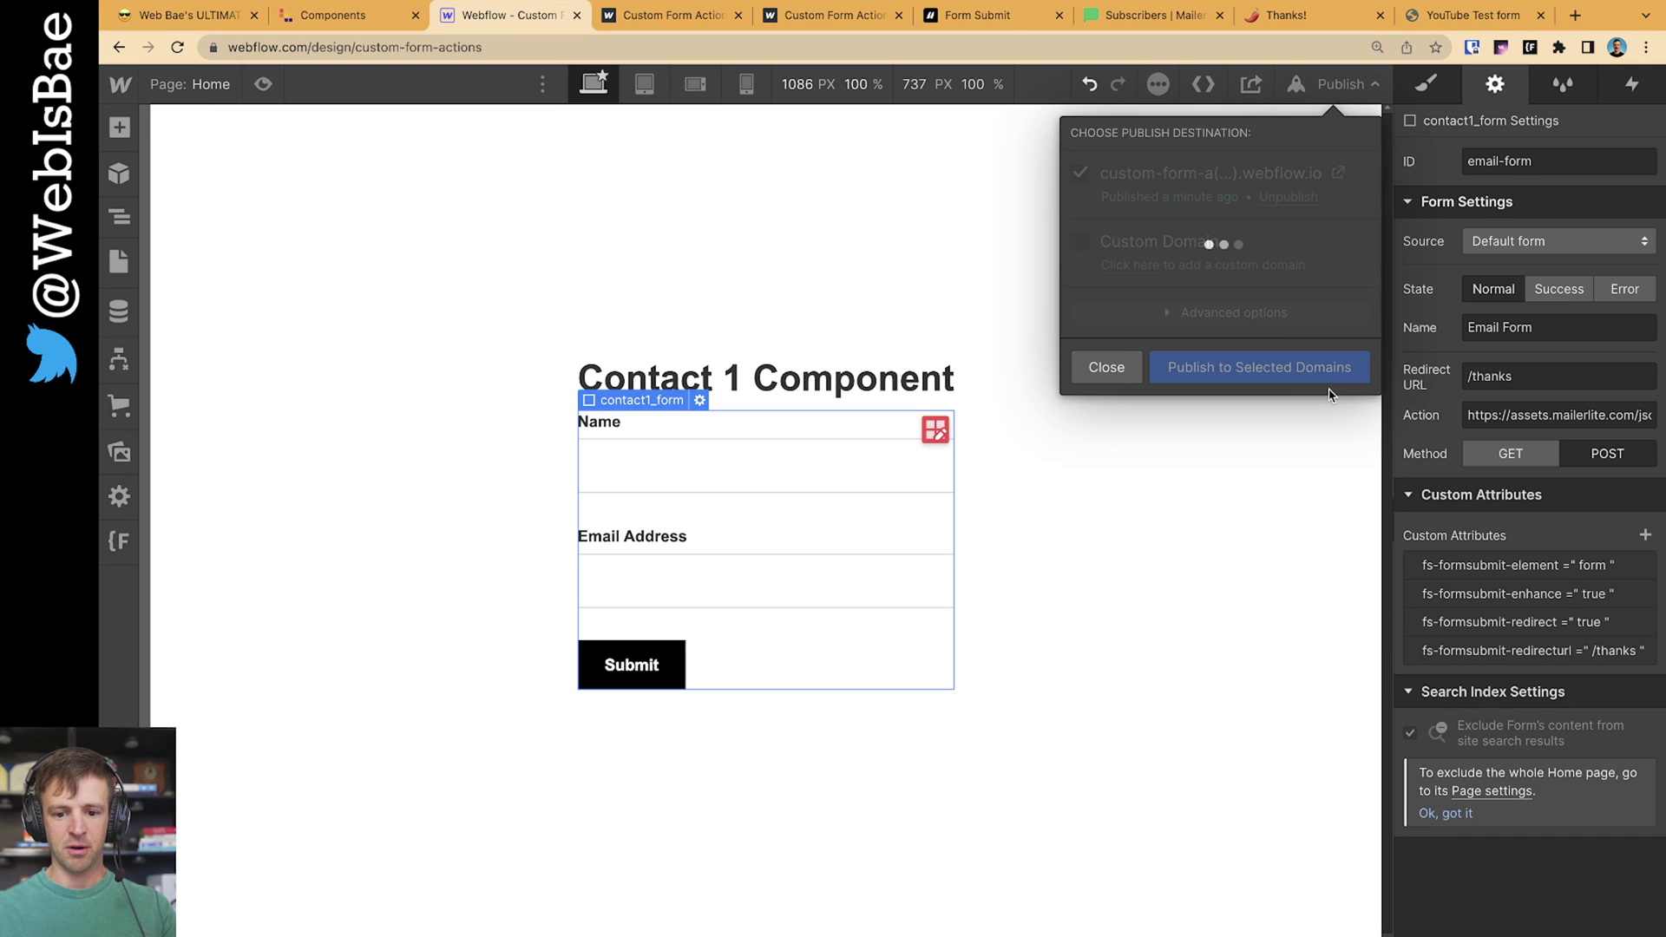
{"action": "left_click", "coordinate": [676, 18]}
{"action": "key", "text": "super+r"}
Submit the form as test4 with a test e-mail and confirm the redirect to the Thanks! page
{"action": "left_click", "coordinate": [770, 479]}
{"action": "type", "text": "test4"}
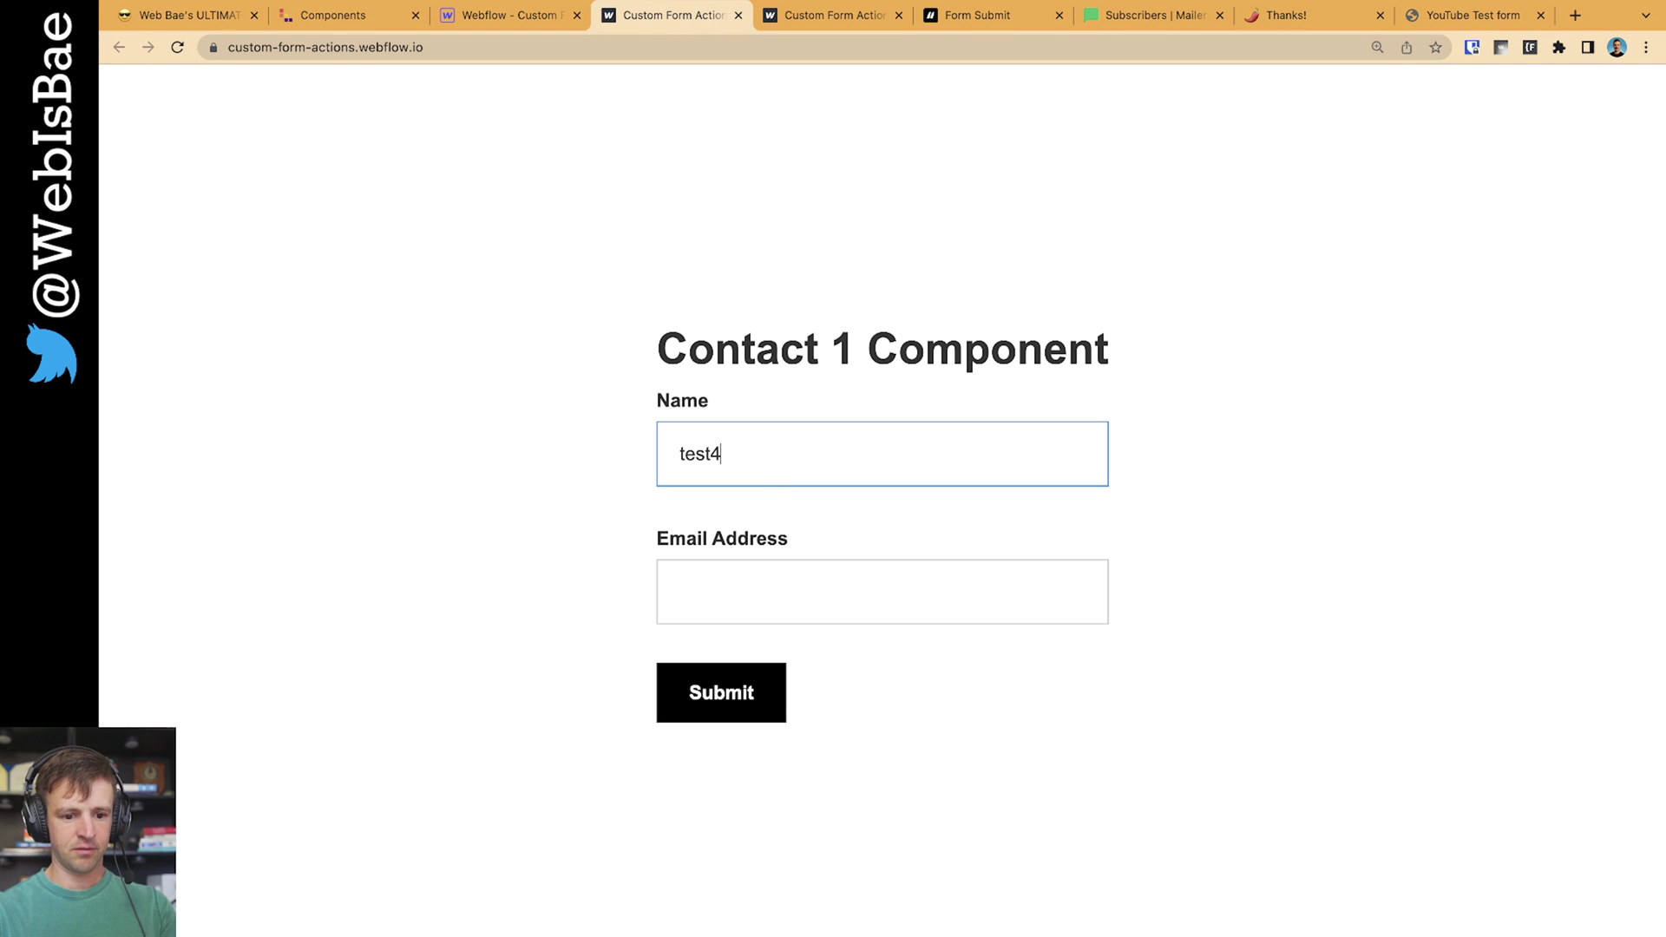
{"action": "key", "text": "Tab"}
{"action": "type", "text": "test4@gmail.com"}
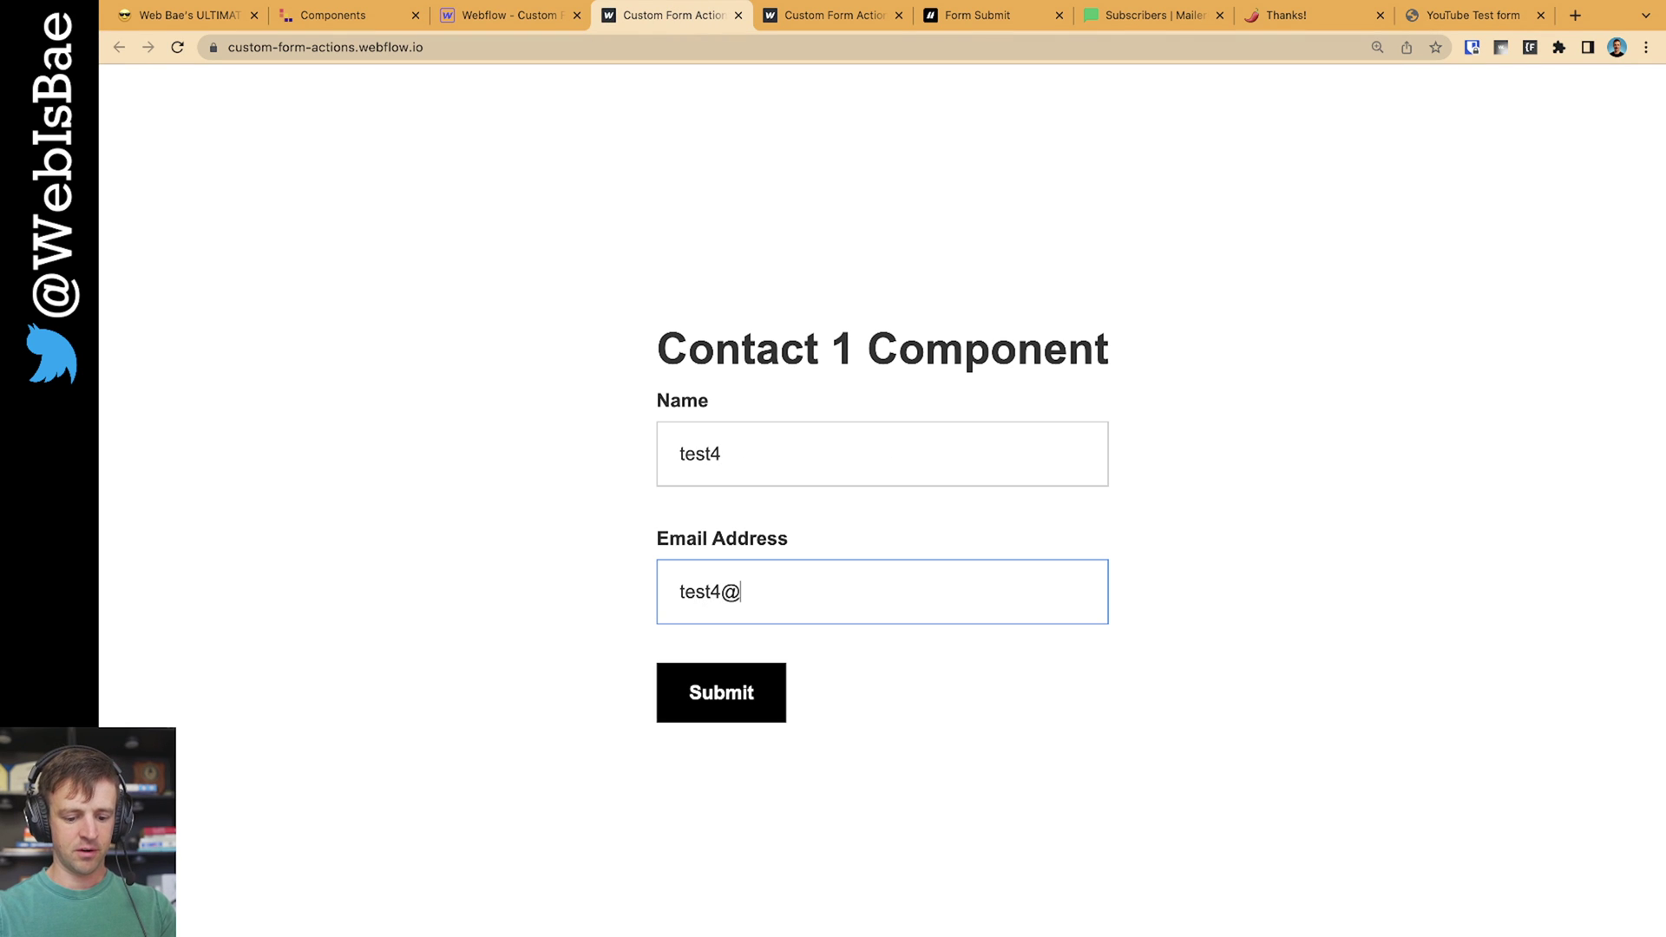
{"action": "key", "text": "Return"}
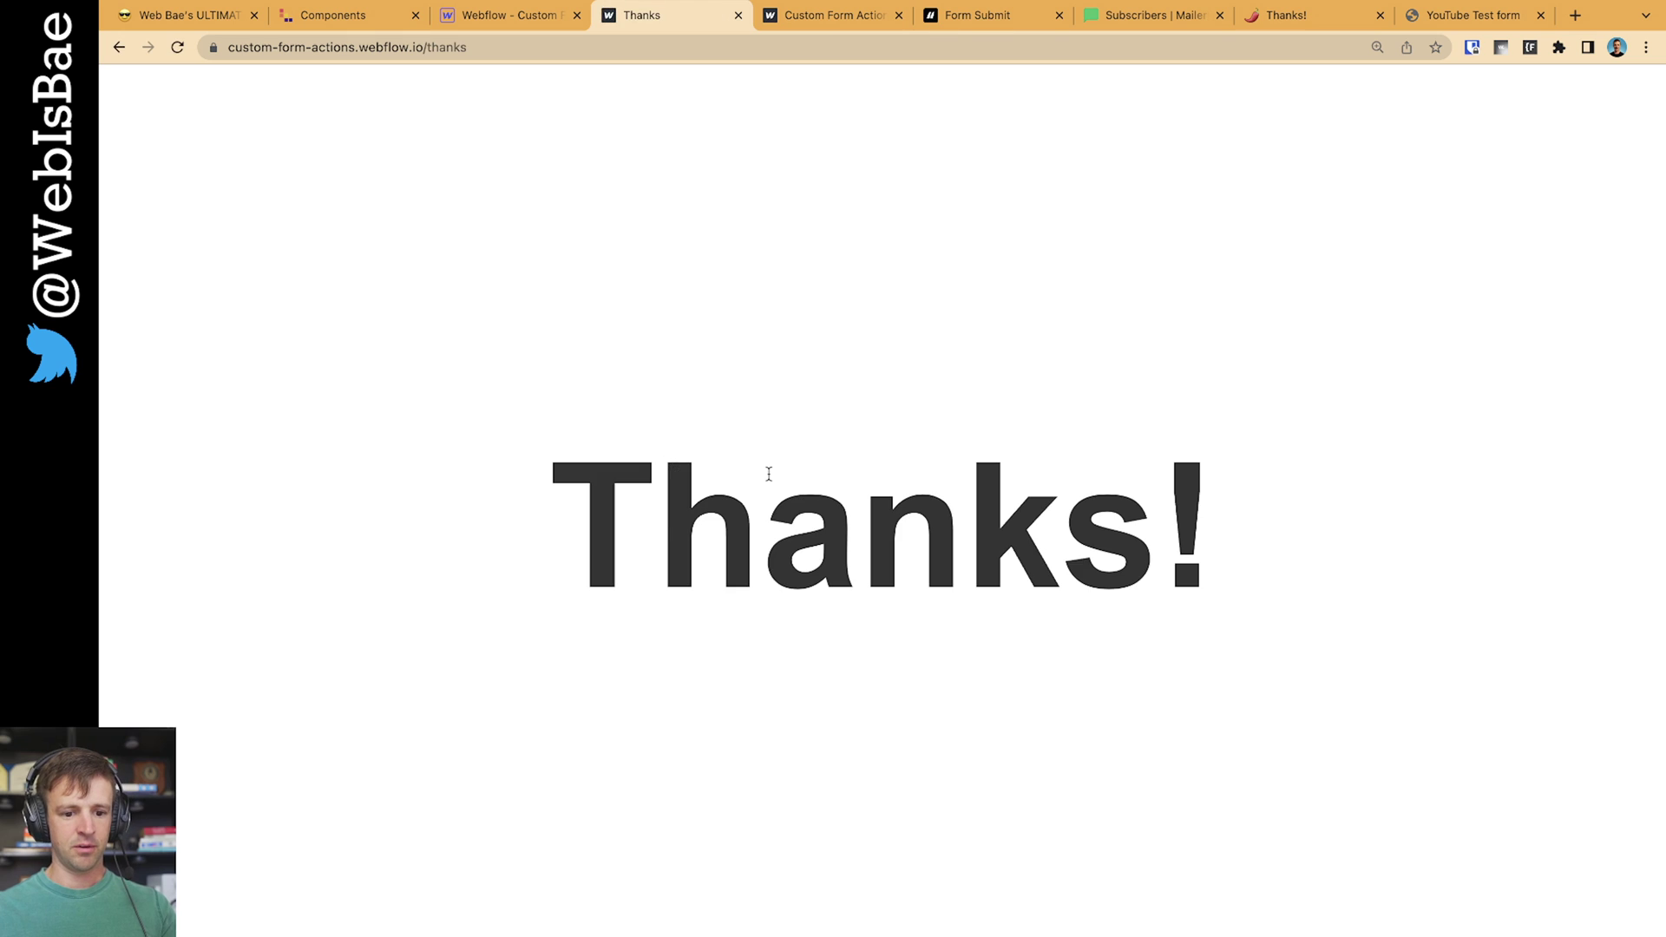
{"action": "left_click_drag", "start_coordinate": [634, 515], "coordinate": [1168, 532]}
{"action": "left_click", "coordinate": [1085, 553]}
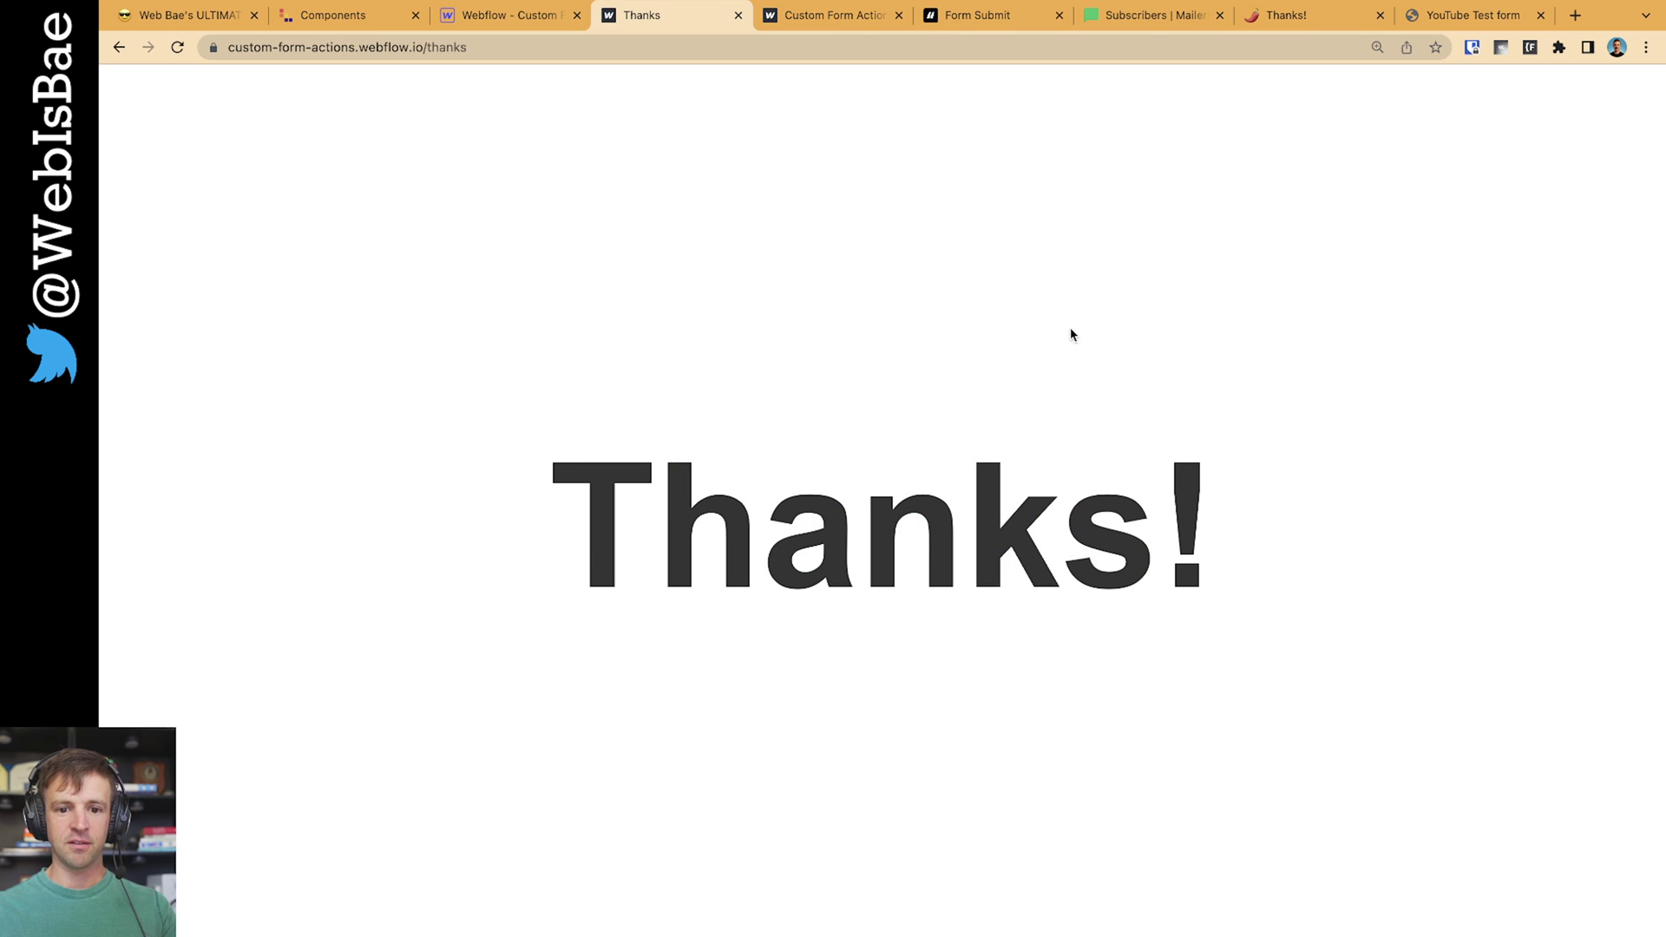
{"action": "left_click", "coordinate": [1135, 23]}
Reload the MailerLite Subscribers list and scroll through it to find the new test submissions
{"action": "key", "text": "super+r"}
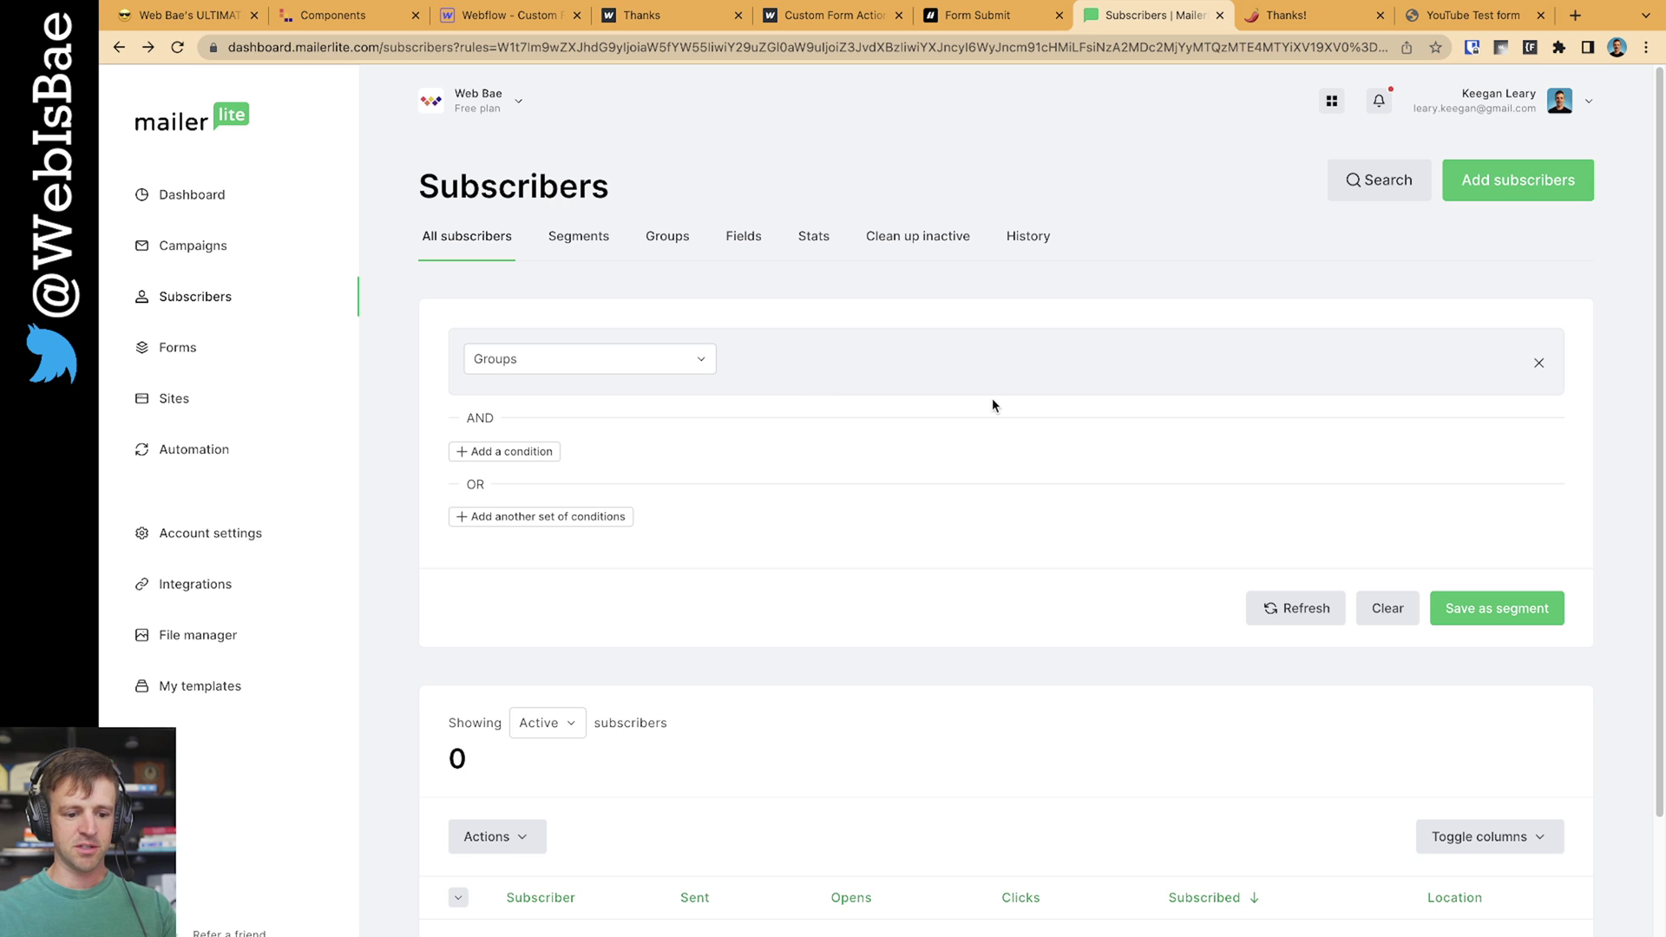
{"action": "scroll", "coordinate": [826, 420], "scroll_direction": "down", "scroll_amount": 3}
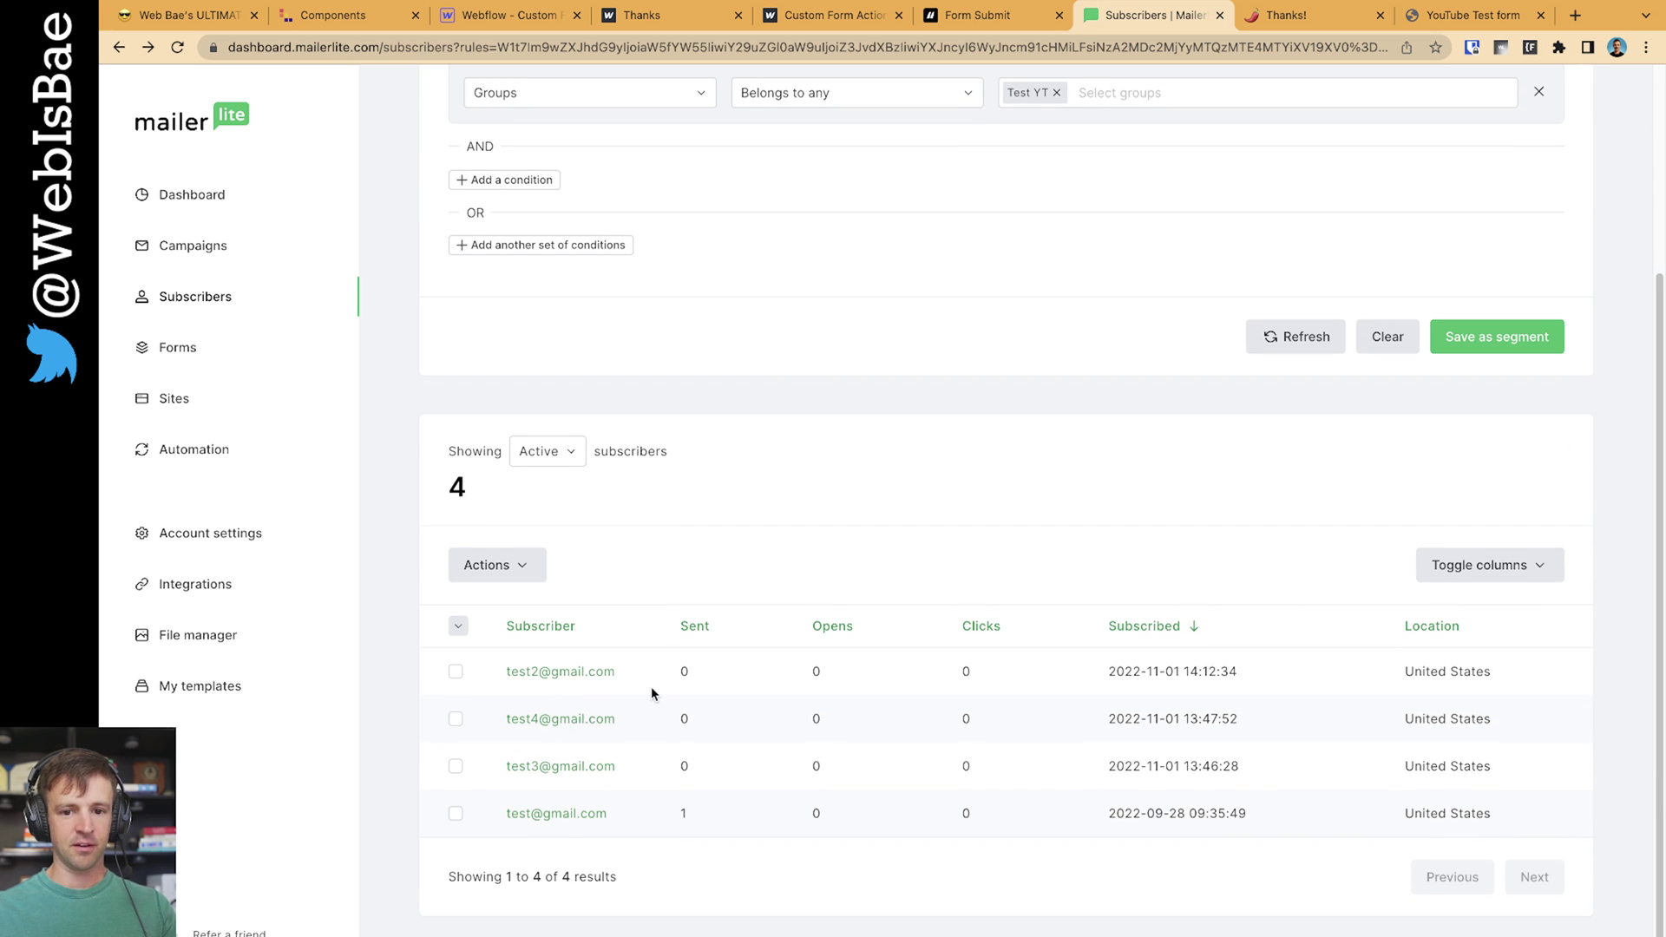
{"action": "scroll", "coordinate": [651, 686], "scroll_direction": "up", "scroll_amount": 3}
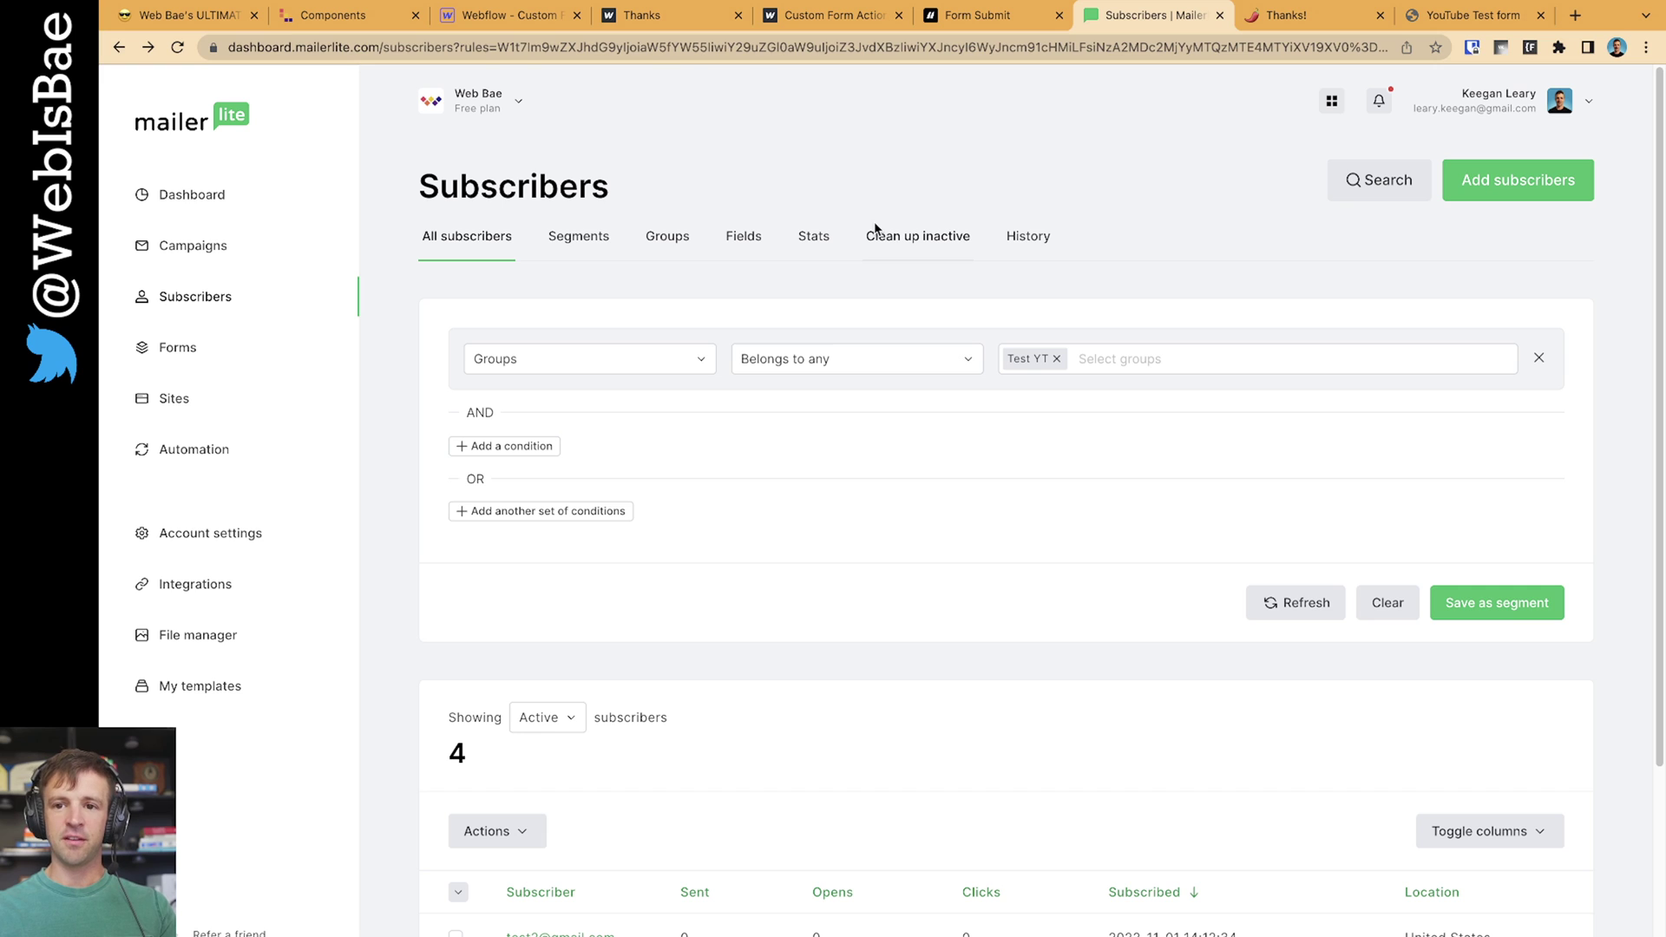